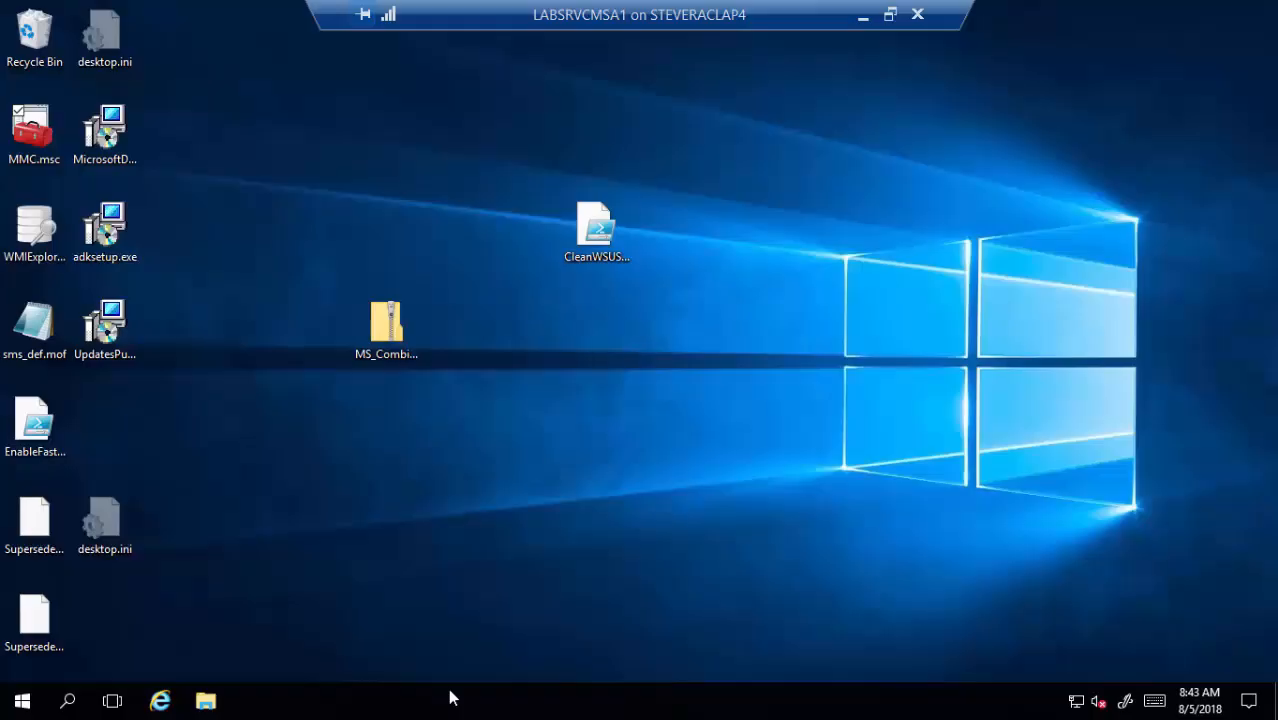
- Launch IIS Manager from Windows Administrative Tools and expand the LABSRVCMSA1 server node
{"action": "left_click", "coordinate": [22, 700]}
{"action": "scroll", "coordinate": [134, 460], "scroll_direction": "down", "scroll_amount": 5}
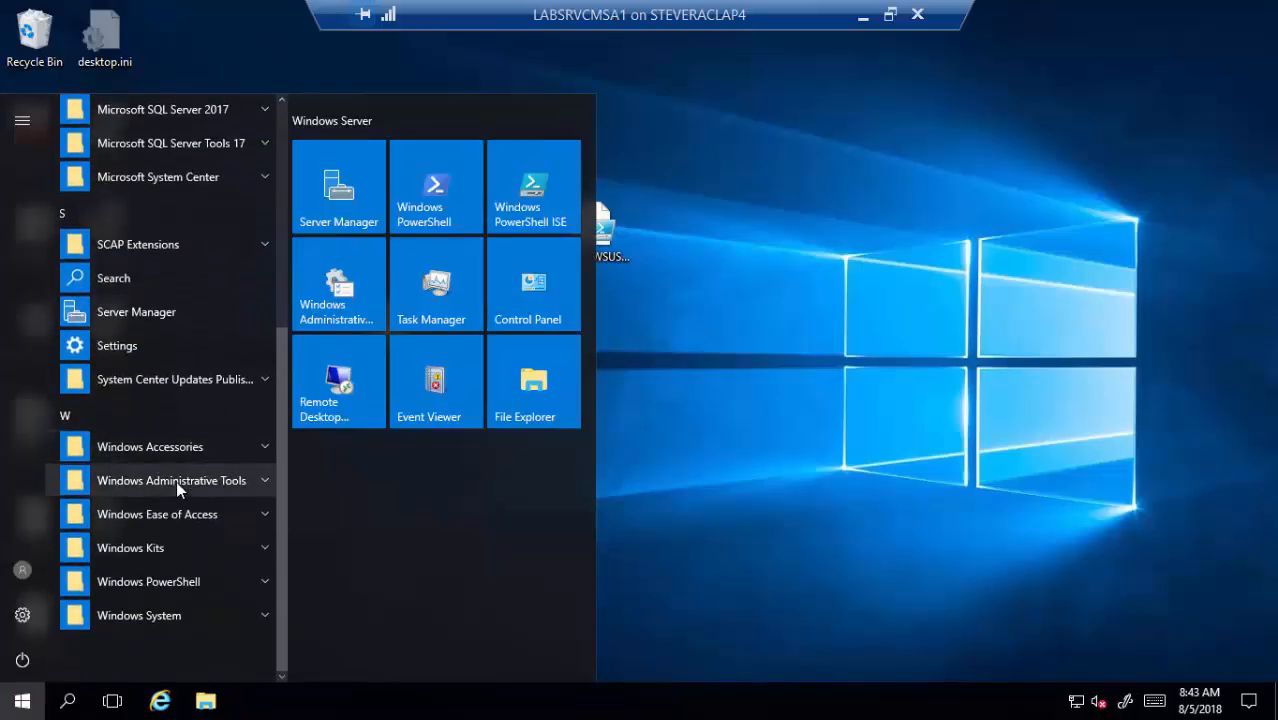
{"action": "left_click", "coordinate": [176, 481]}
{"action": "scroll", "coordinate": [181, 516], "scroll_direction": "down", "scroll_amount": 2}
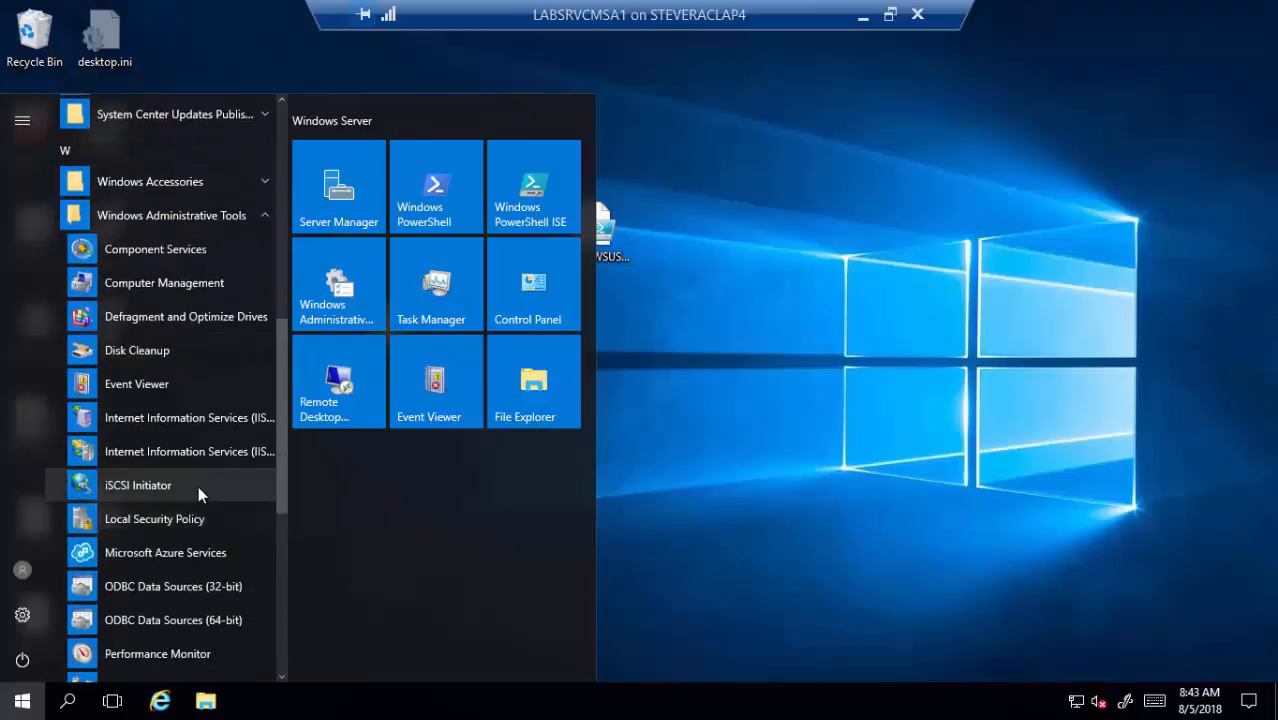
{"action": "left_click", "coordinate": [240, 463]}
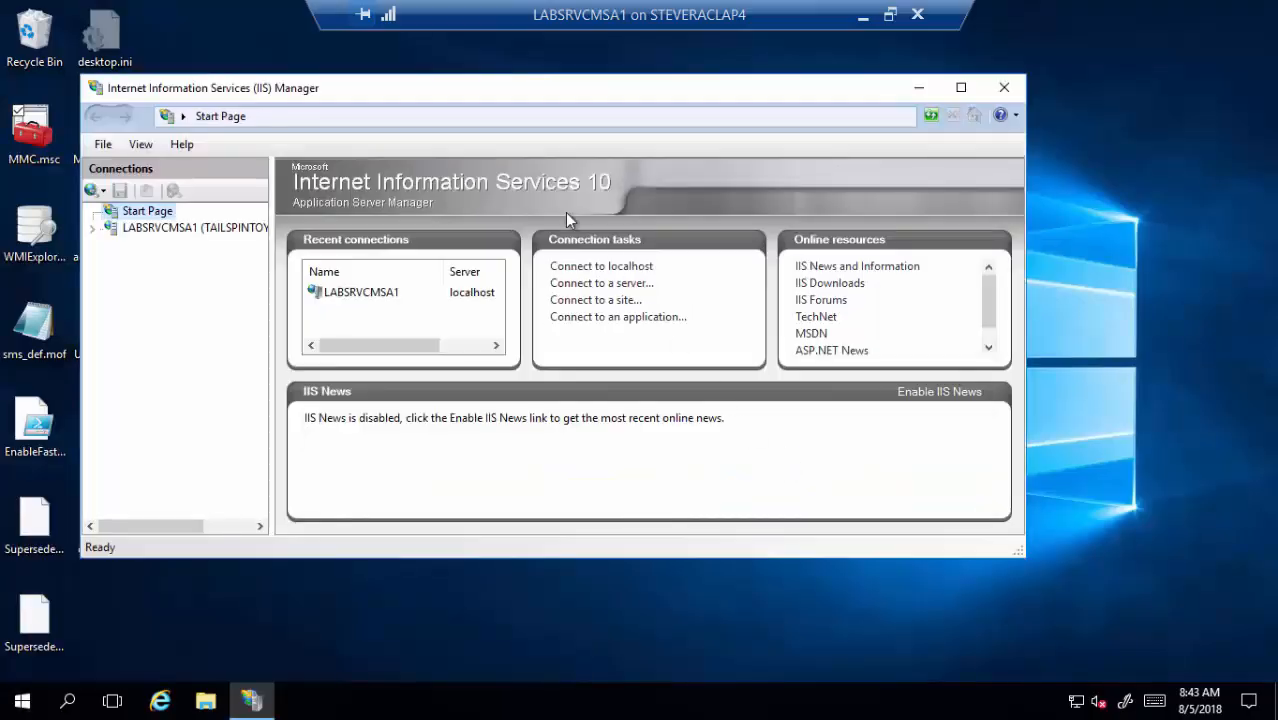
{"action": "left_click", "coordinate": [92, 229]}
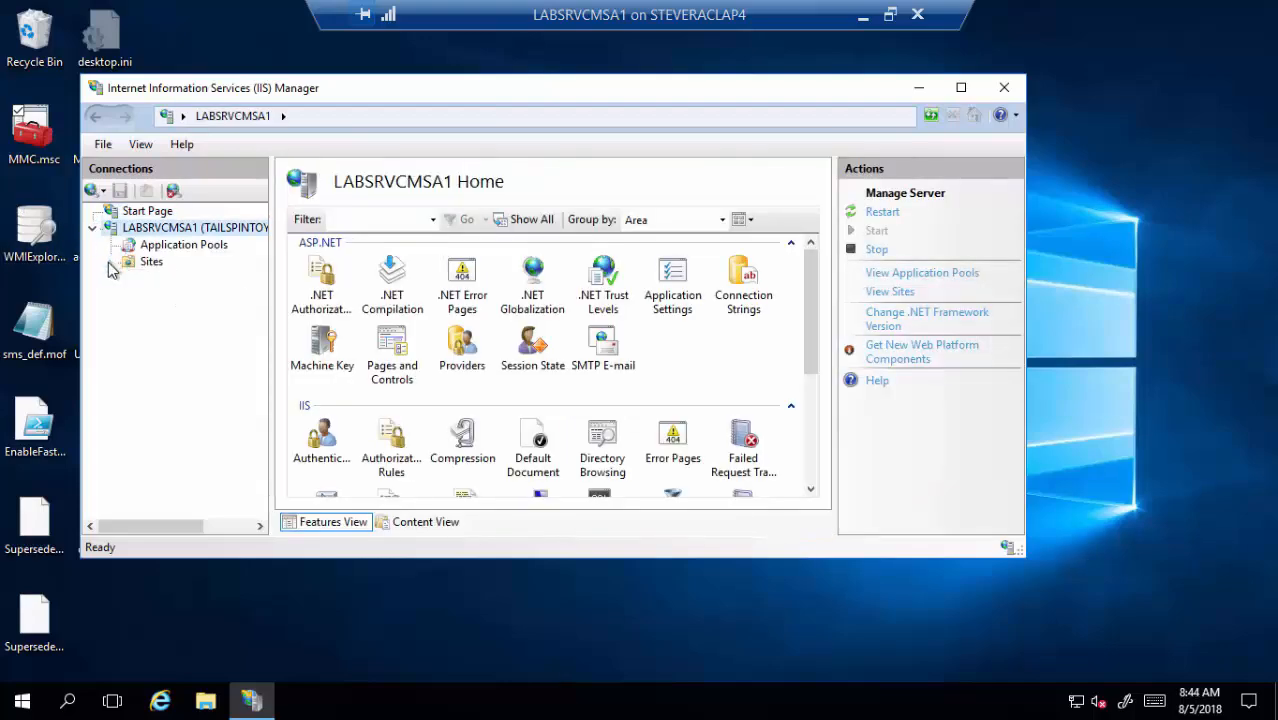
- Open the site bindings of the WSUS Administration site
{"action": "left_click", "coordinate": [111, 261]}
{"action": "left_click", "coordinate": [190, 295]}
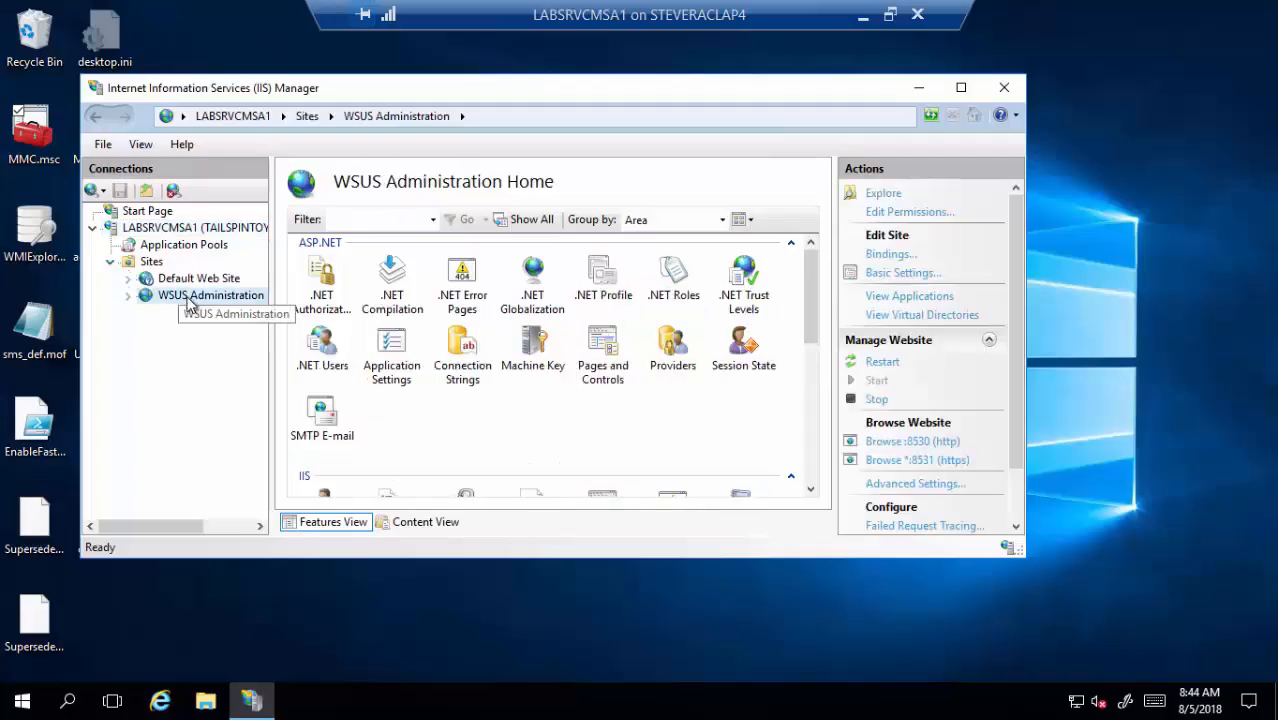
{"action": "right_click", "coordinate": [190, 297]}
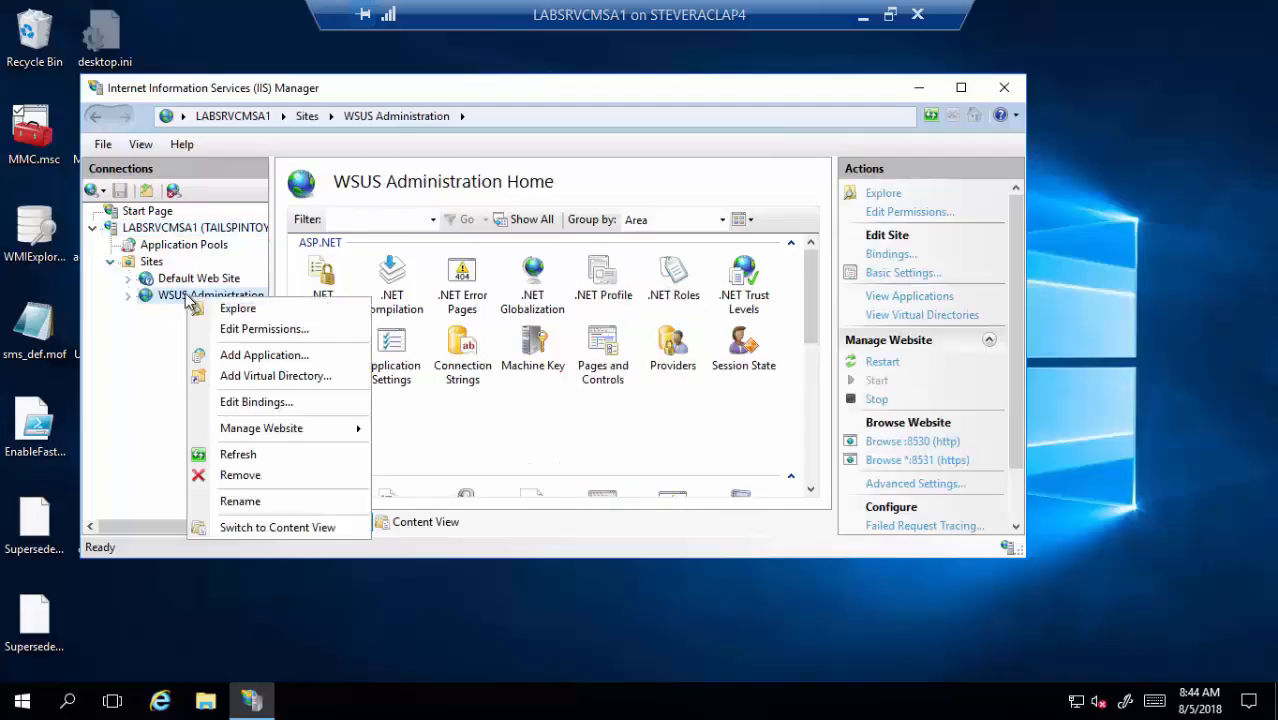
{"action": "left_click", "coordinate": [240, 401]}
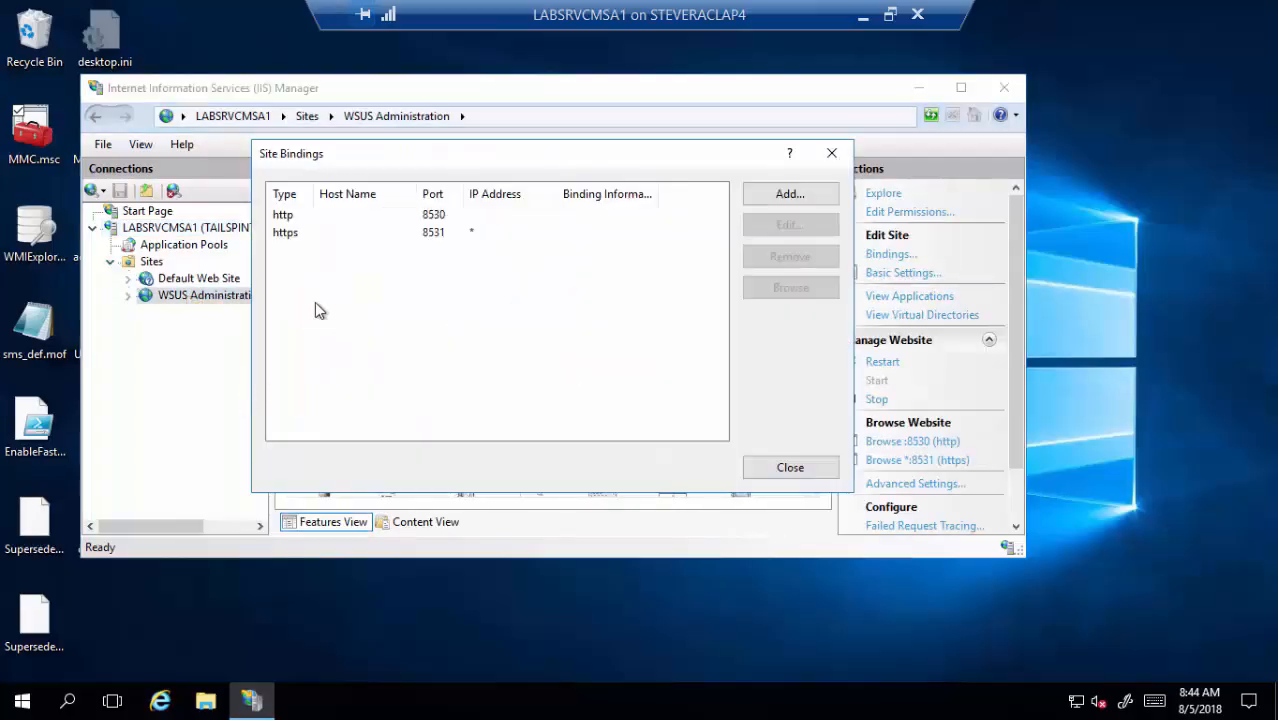
- Edit the https 8531 binding, keep its SSL certificate, and view the certificate's details
{"action": "left_click", "coordinate": [372, 234]}
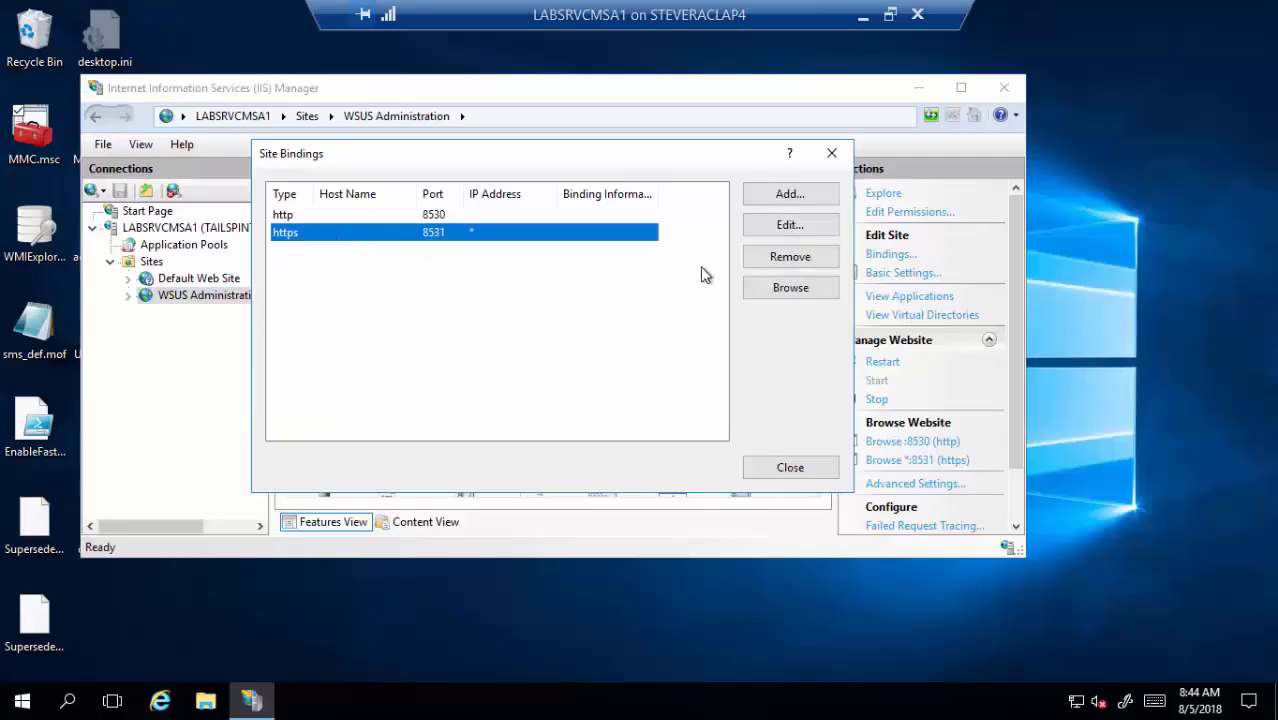
{"action": "left_click", "coordinate": [790, 228]}
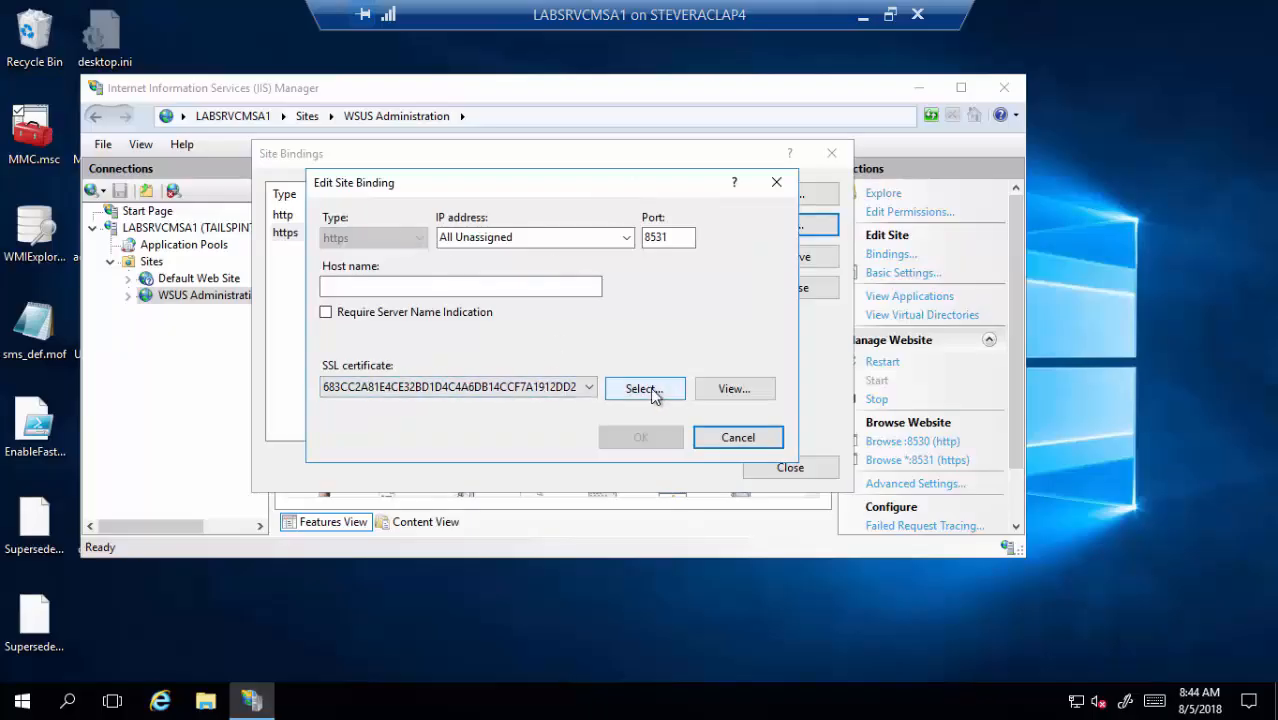
{"action": "left_click", "coordinate": [589, 389]}
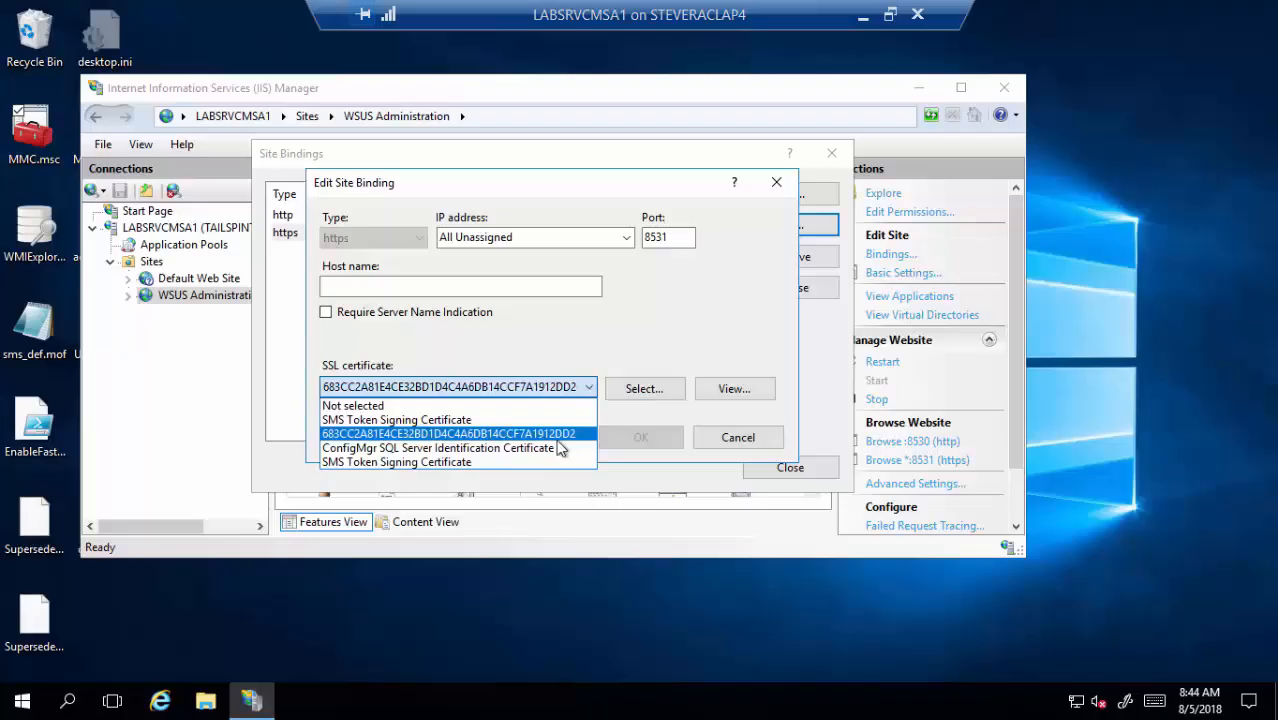
{"action": "left_click", "coordinate": [451, 437]}
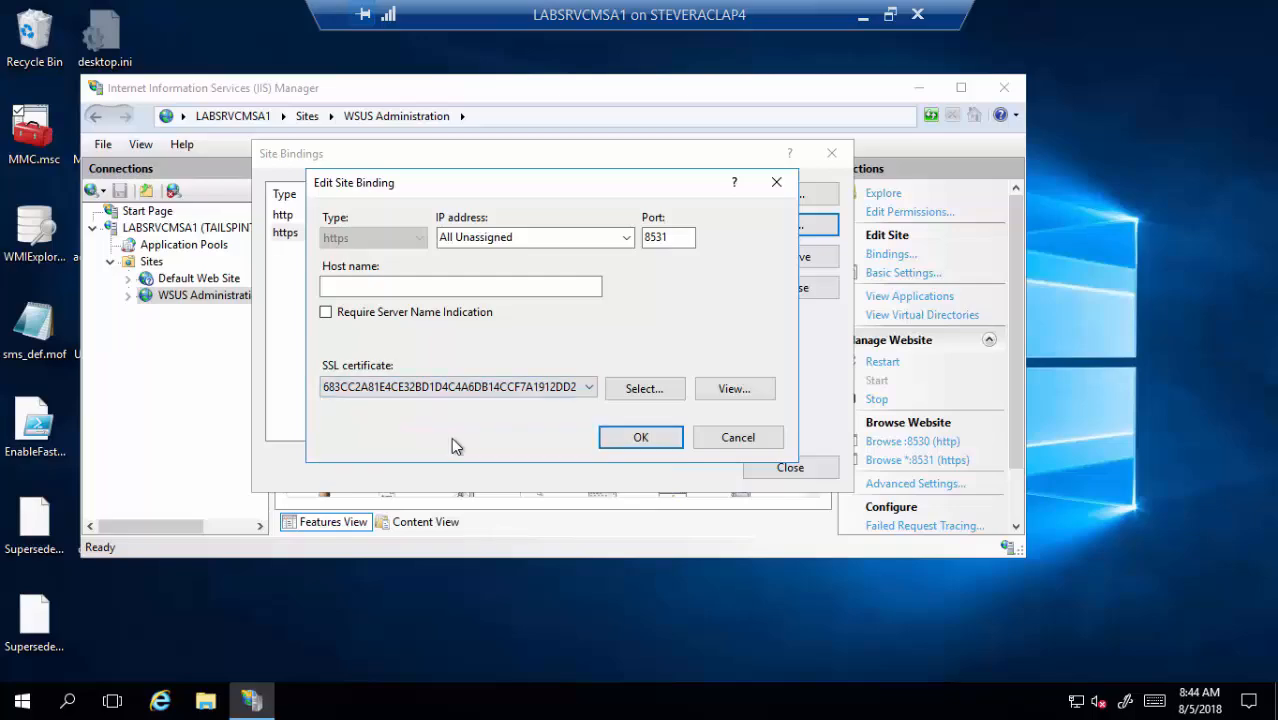
{"action": "left_click", "coordinate": [741, 398]}
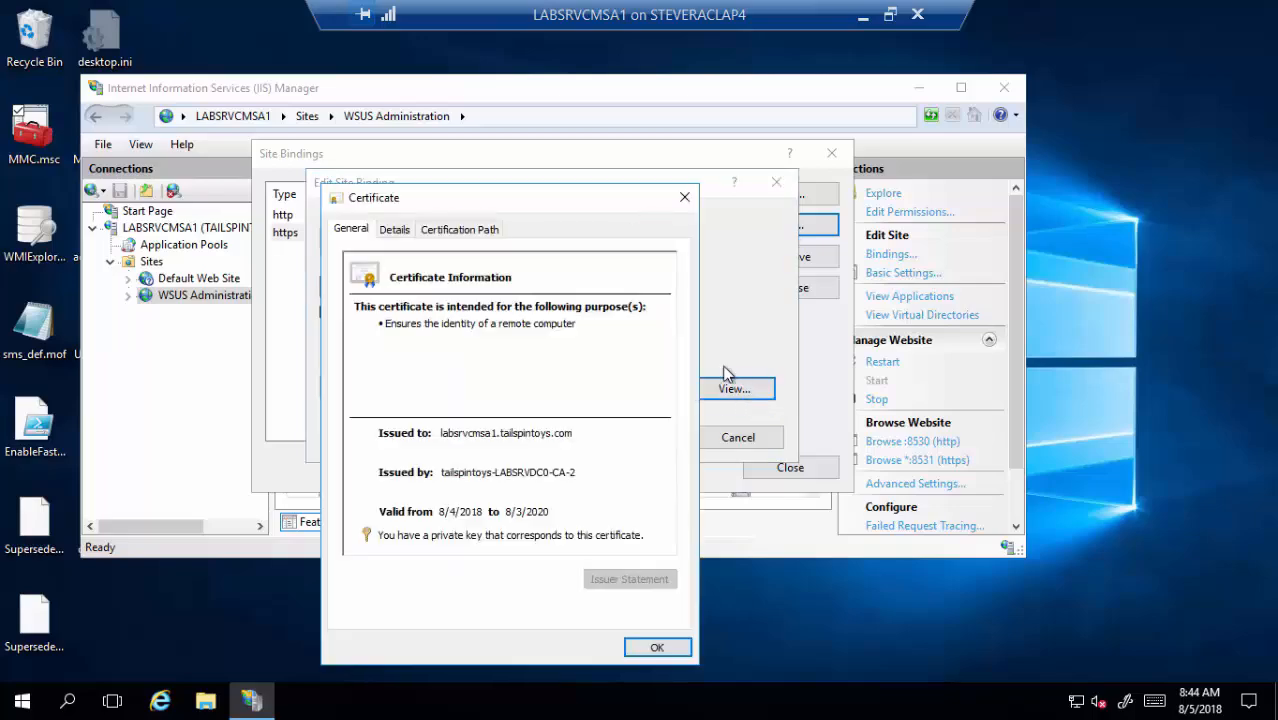
- Check the certificate's Issuer field on the Details tab
{"action": "left_click", "coordinate": [387, 231]}
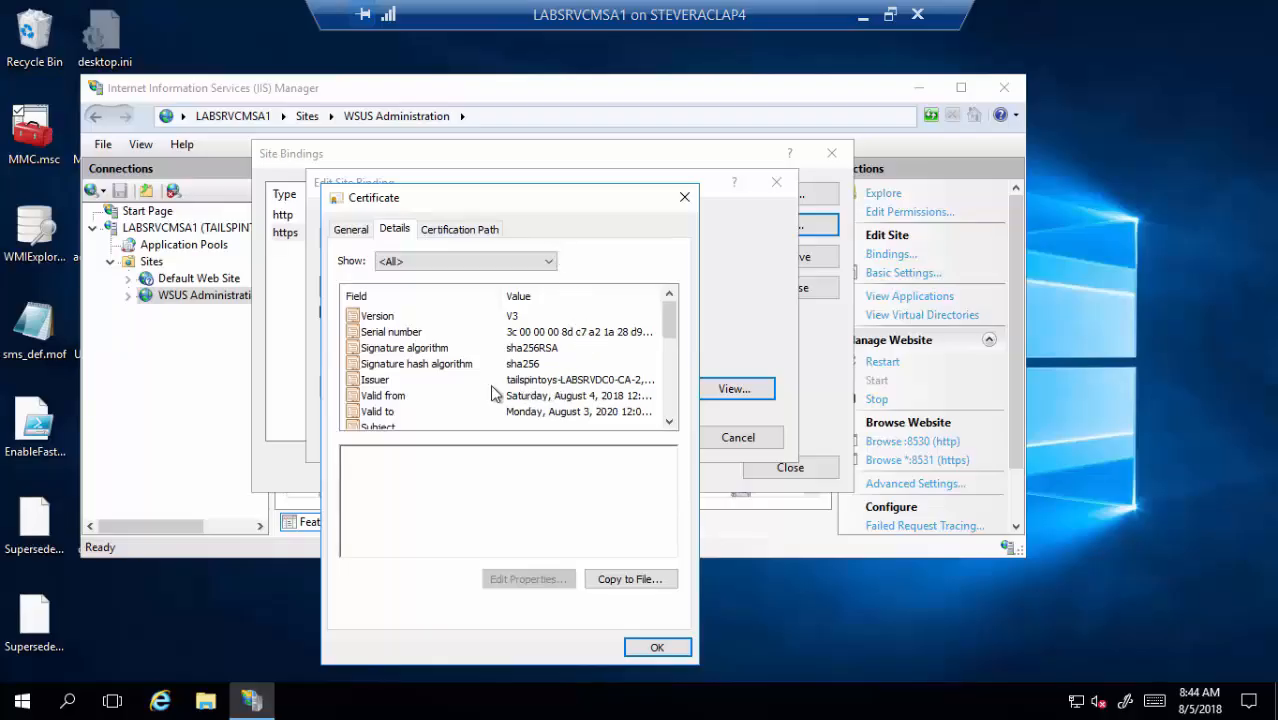
{"action": "left_click", "coordinate": [550, 381]}
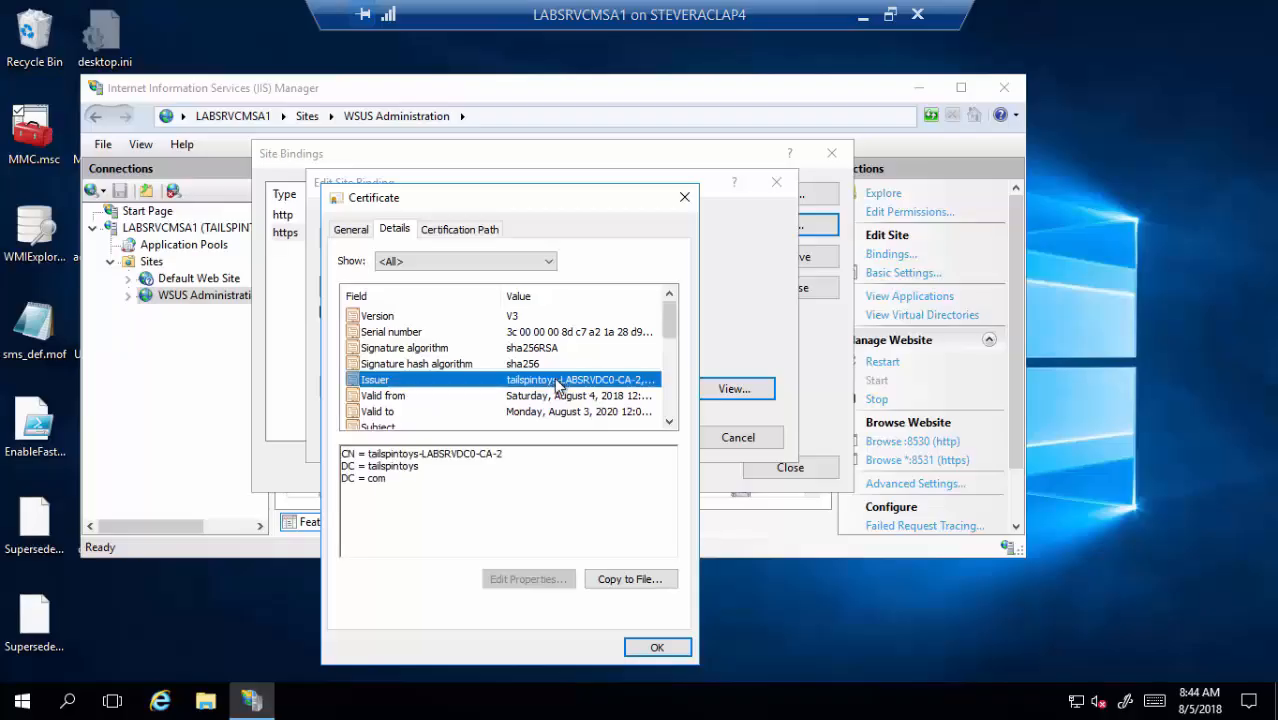
{"action": "left_click", "coordinate": [671, 421]}
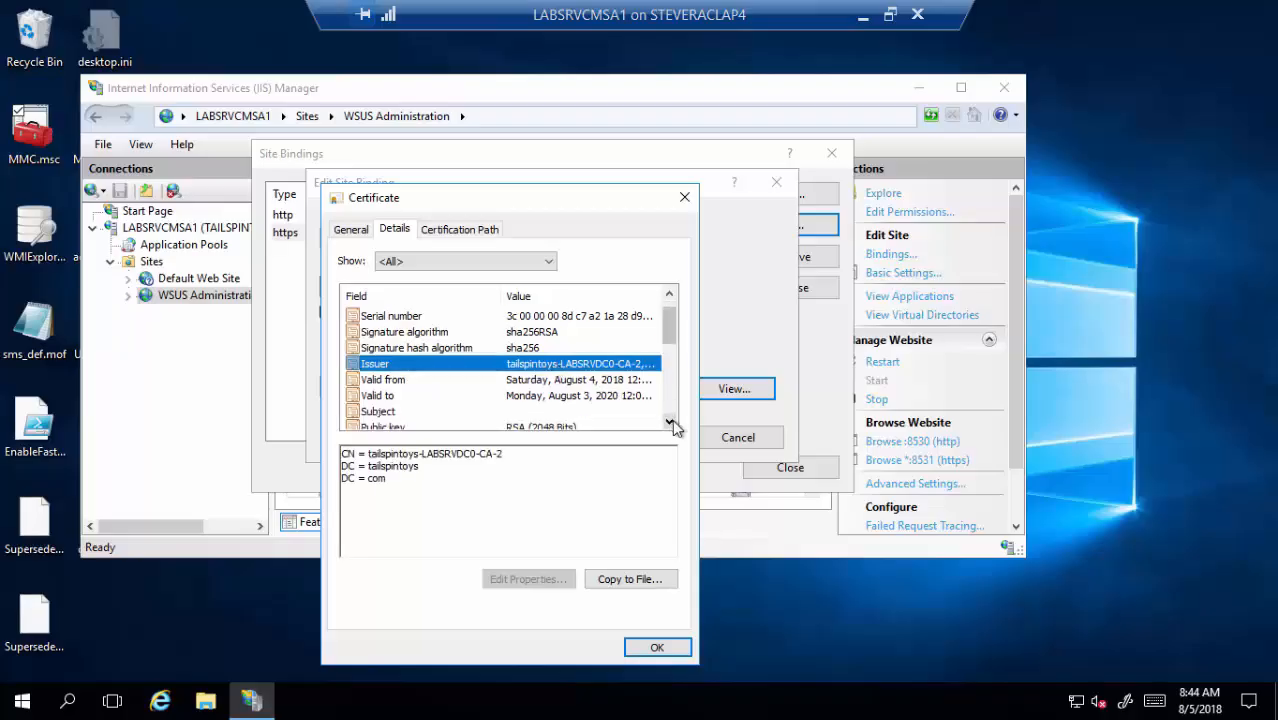
{"action": "left_click", "coordinate": [671, 421]}
{"action": "left_click", "coordinate": [671, 421]}
{"action": "left_click", "coordinate": [671, 421]}
{"action": "left_click", "coordinate": [671, 421]}
{"action": "left_click", "coordinate": [671, 421]}
{"action": "left_click", "coordinate": [671, 421]}
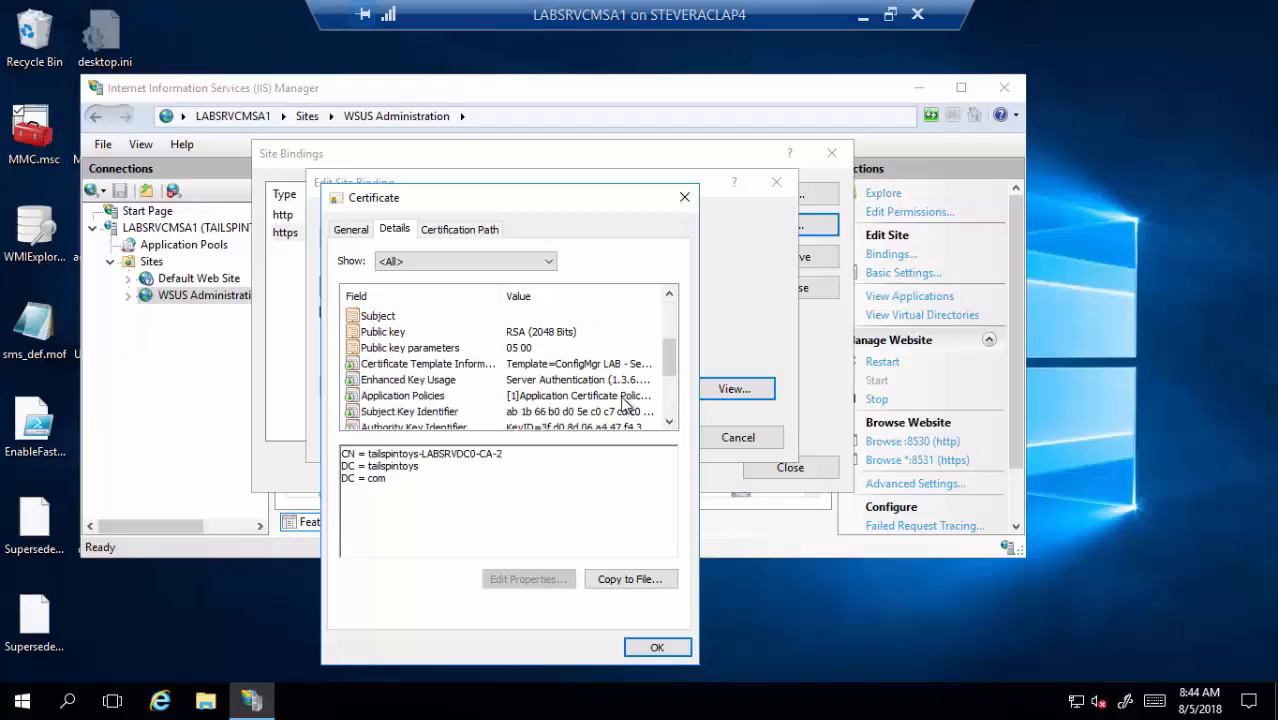
- Confirm the ConfigMgr LAB template and Server Authentication key usage, then close the certificate and binding dialogs
{"action": "left_click", "coordinate": [596, 365]}
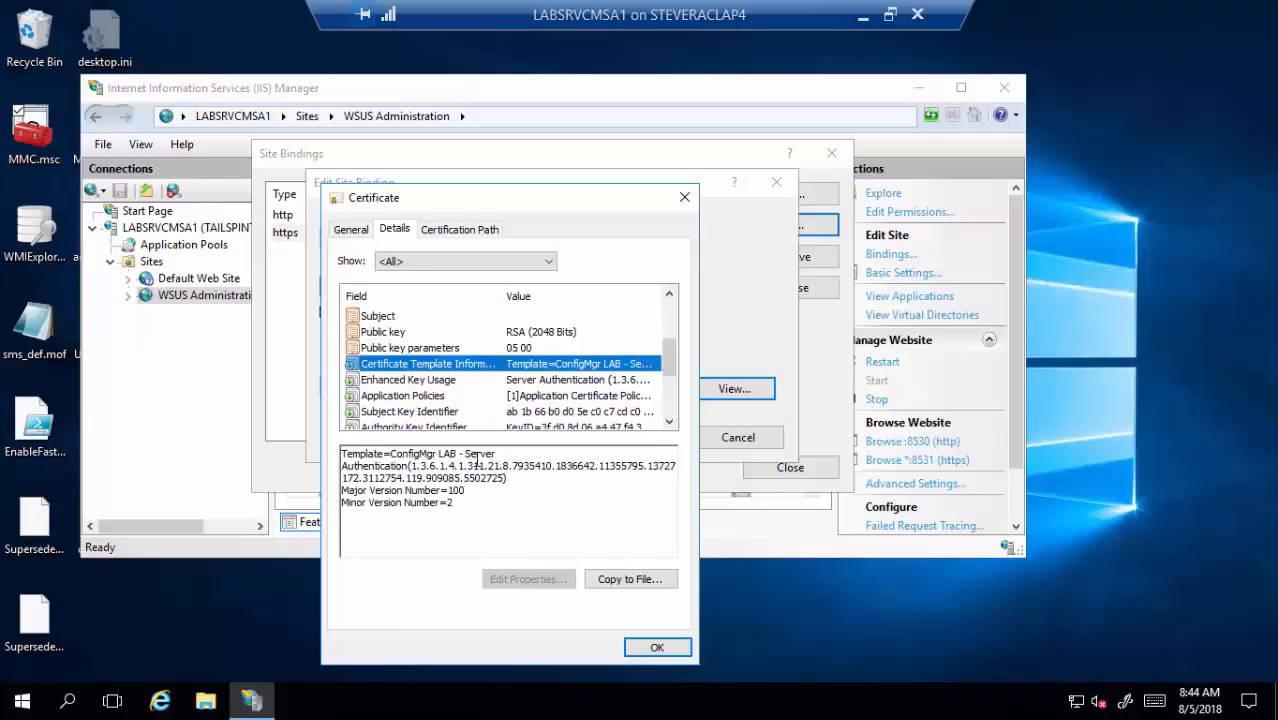
{"action": "left_click", "coordinate": [457, 381]}
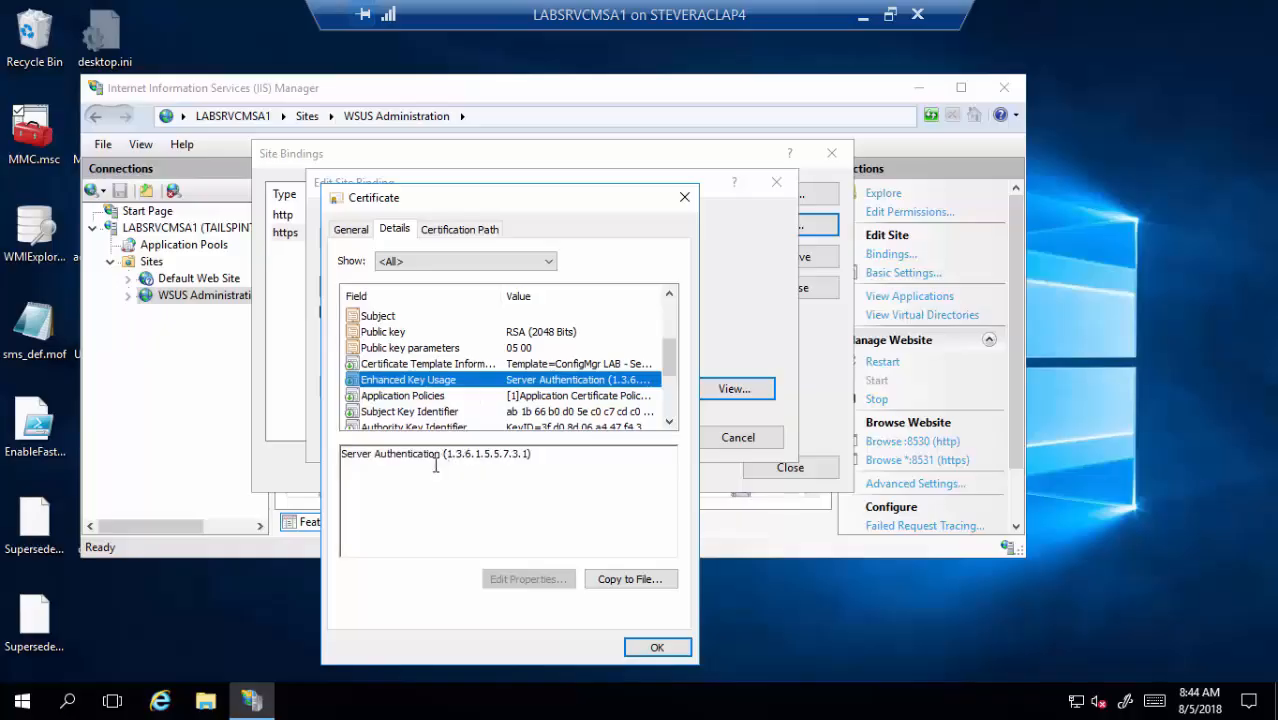
{"action": "left_click", "coordinate": [651, 645]}
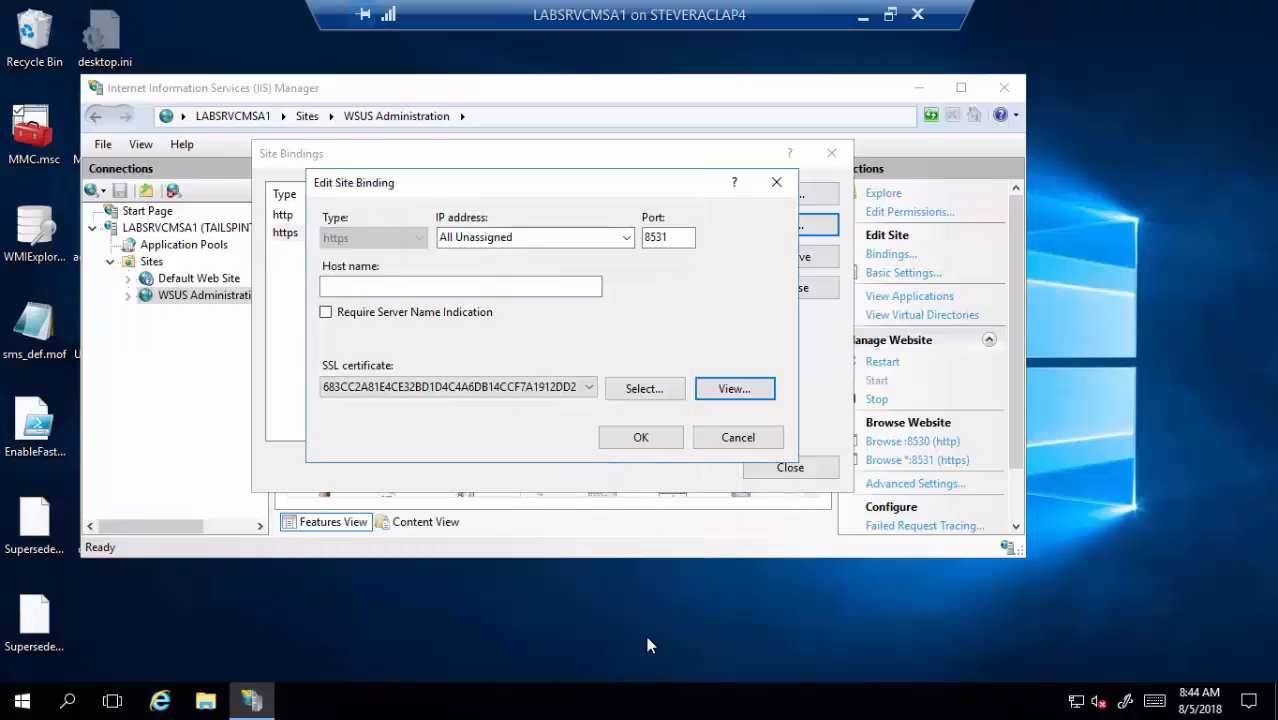
{"action": "left_click", "coordinate": [612, 445]}
- Close the site bindings and verify ApiRemoting30's SSL Settings require SSL
{"action": "left_click", "coordinate": [750, 465]}
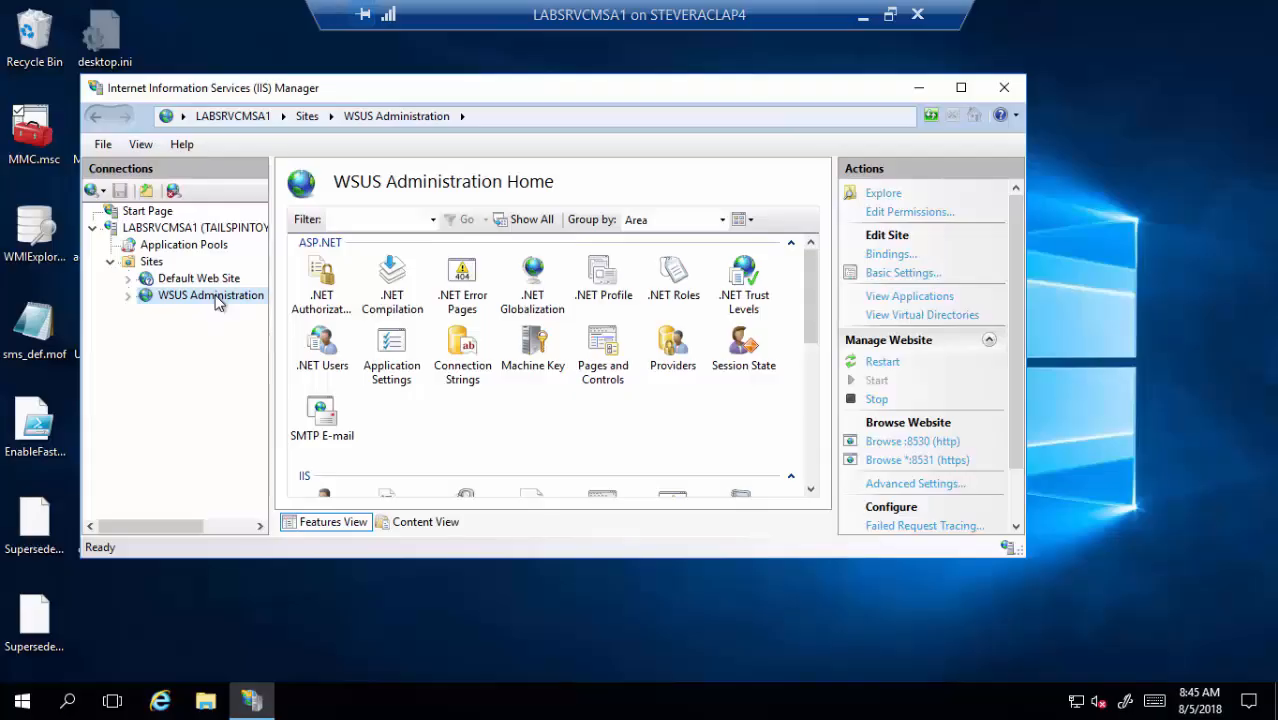
{"action": "left_click", "coordinate": [128, 297]}
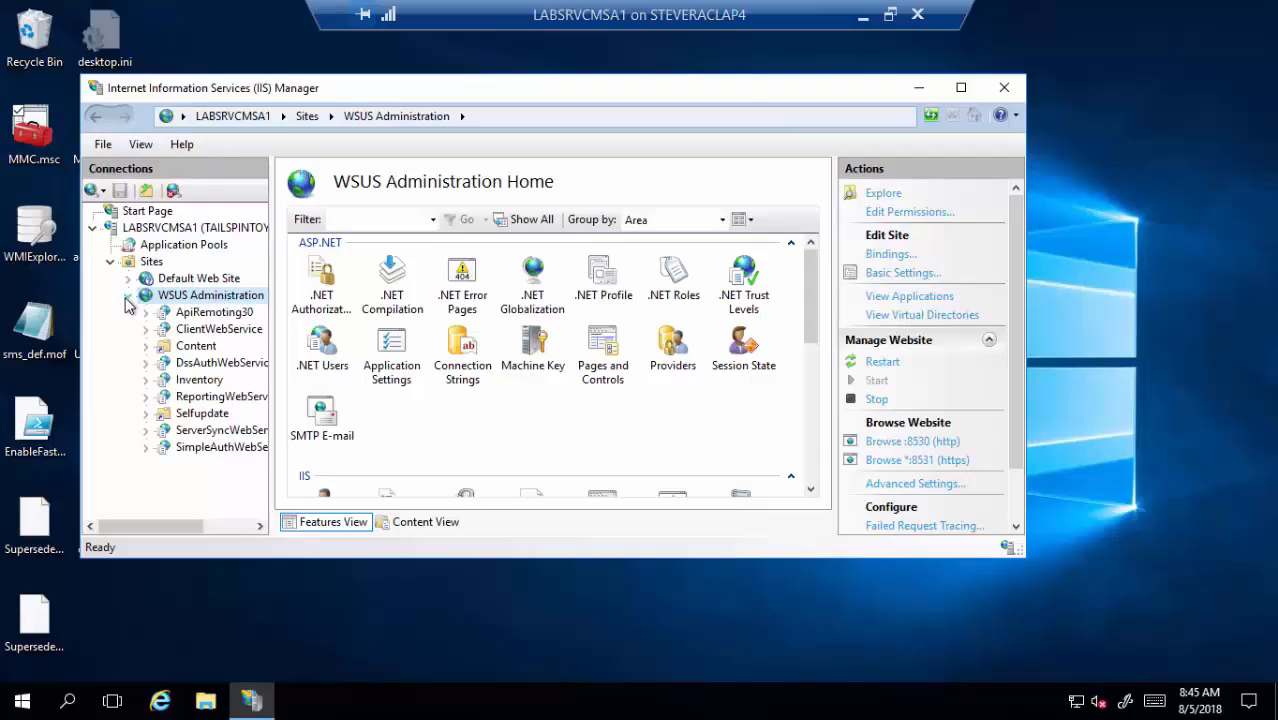
{"action": "left_click", "coordinate": [188, 313]}
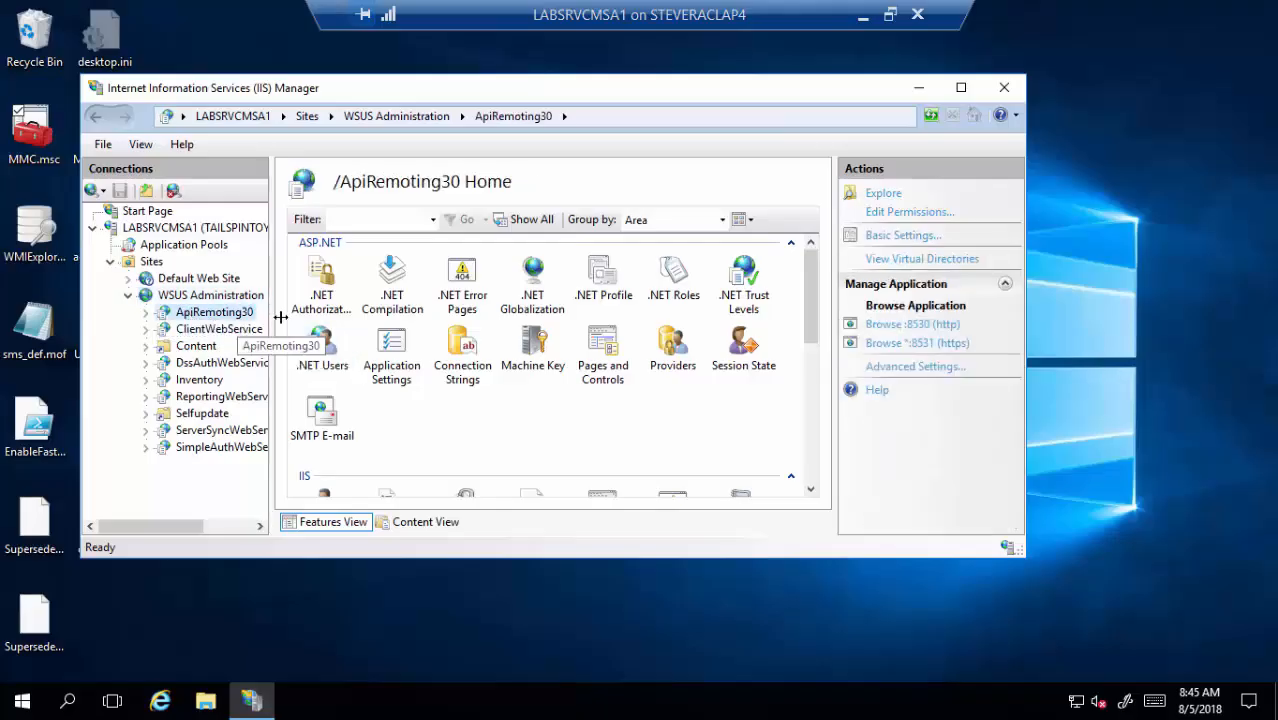
{"action": "scroll", "coordinate": [493, 364], "scroll_direction": "down", "scroll_amount": 3}
{"action": "scroll", "coordinate": [493, 364], "scroll_direction": "down", "scroll_amount": 2}
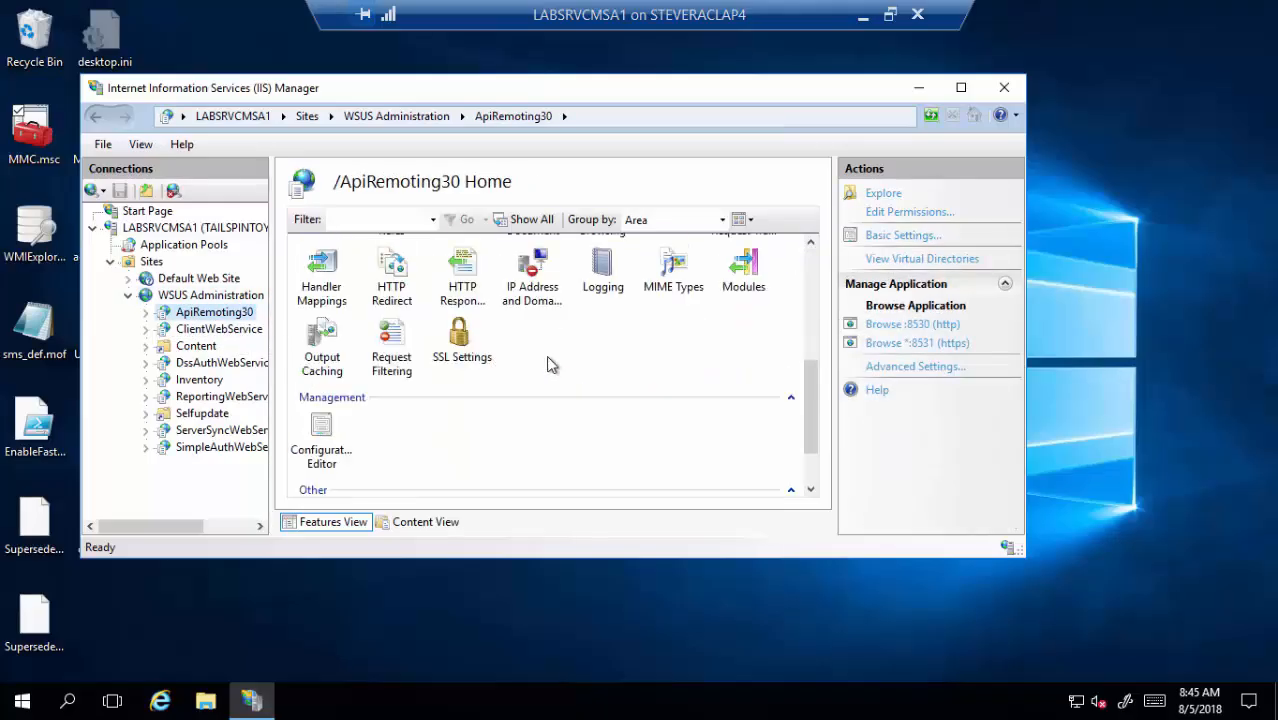
{"action": "double_click", "coordinate": [445, 348]}
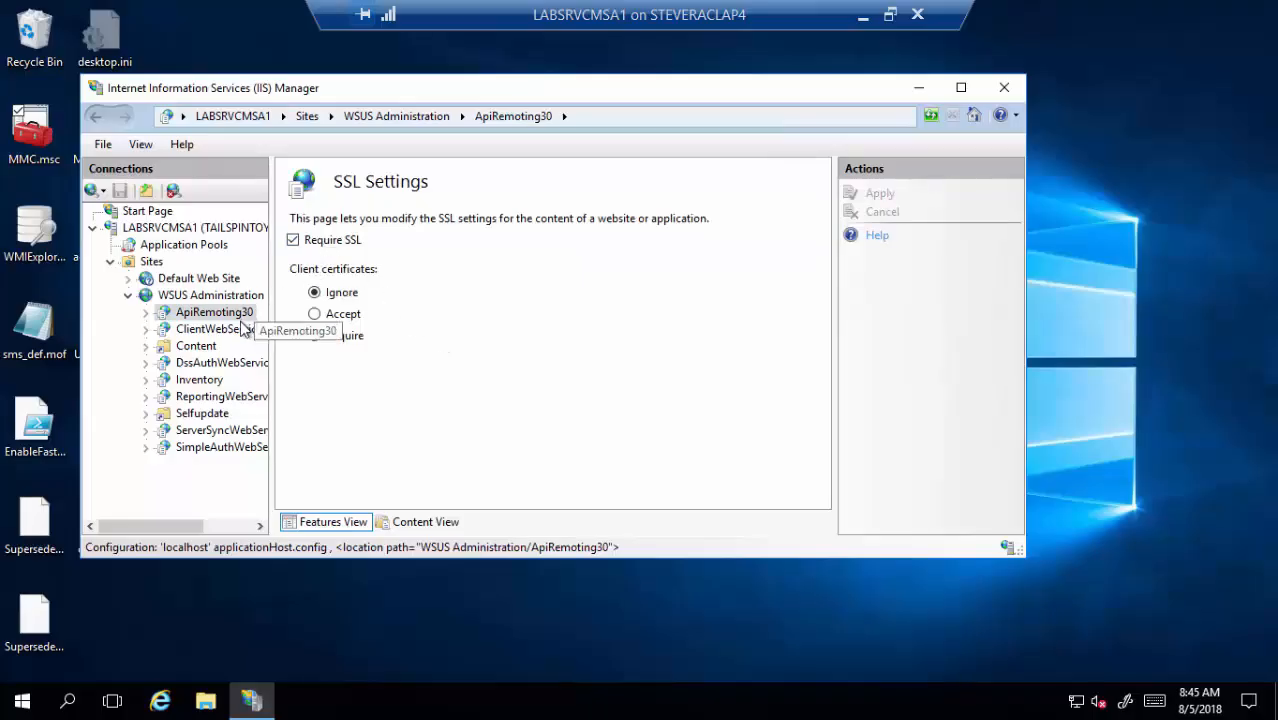
- Review the ClientWebService, DssAuthWebService, ServerSyncWebService and SimpleAuthWebService applications
{"action": "left_click", "coordinate": [241, 330]}
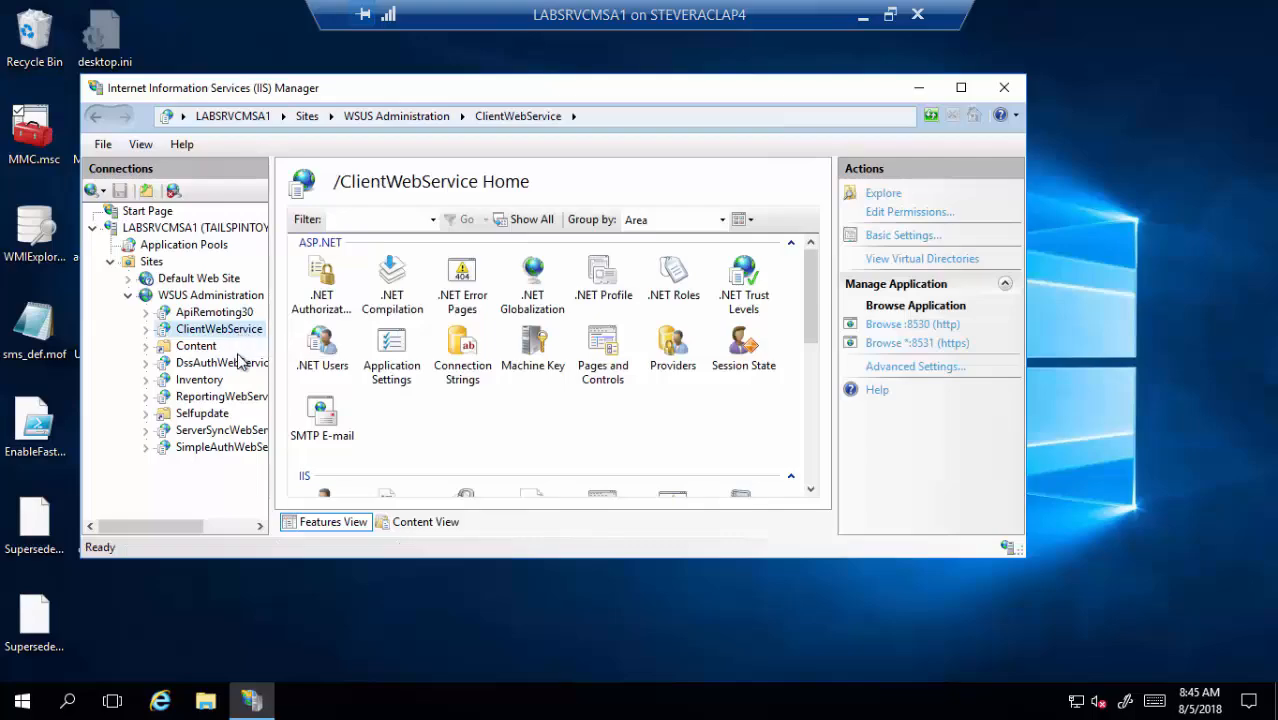
{"action": "left_click", "coordinate": [238, 366]}
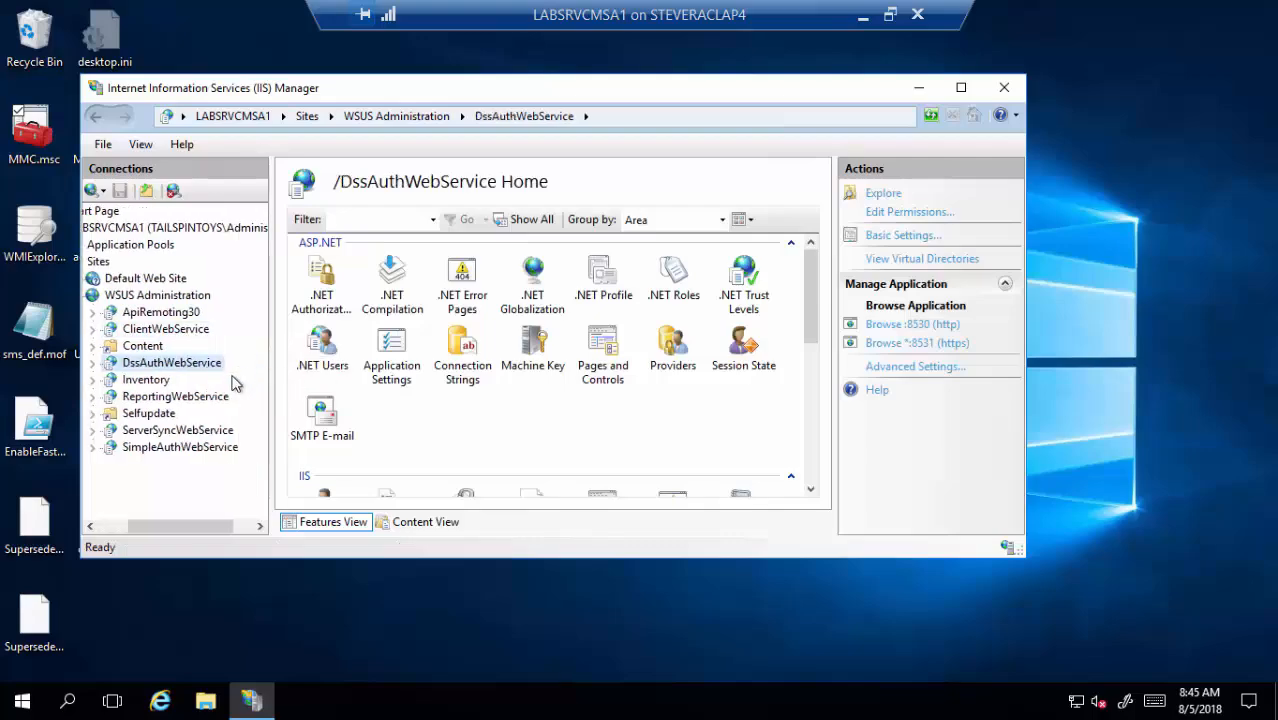
{"action": "left_click", "coordinate": [222, 431]}
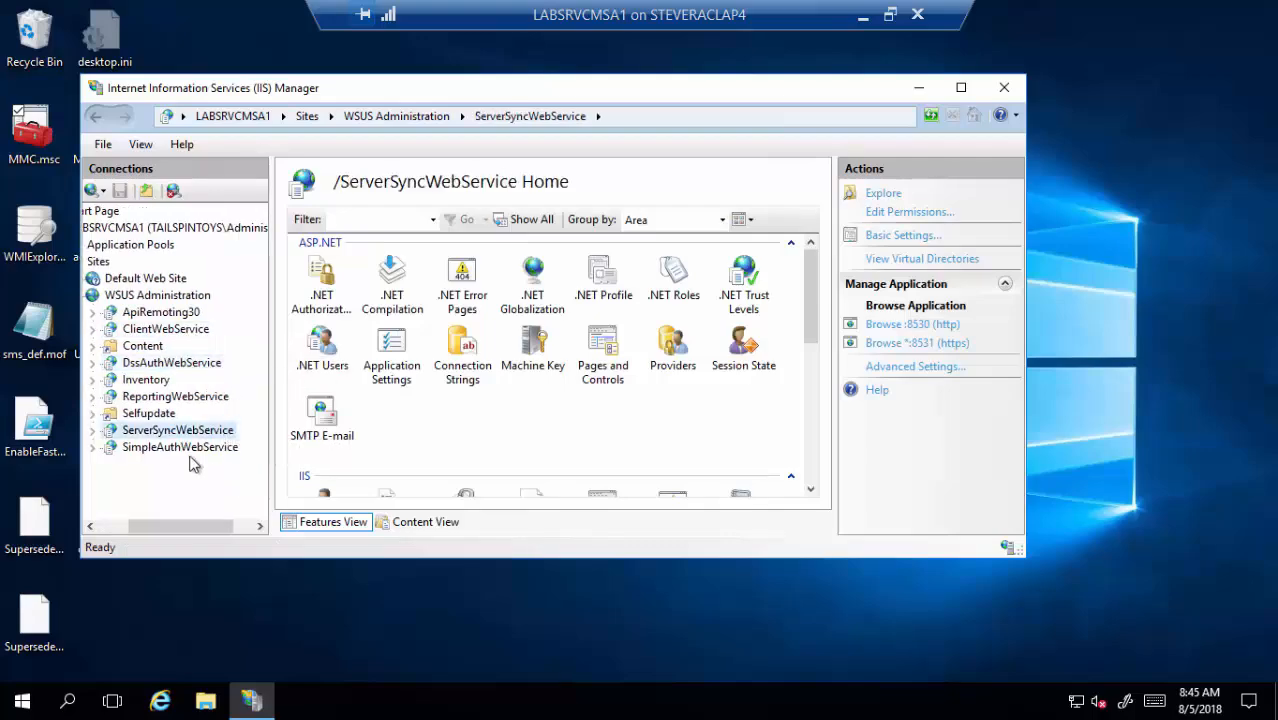
{"action": "left_click", "coordinate": [192, 452]}
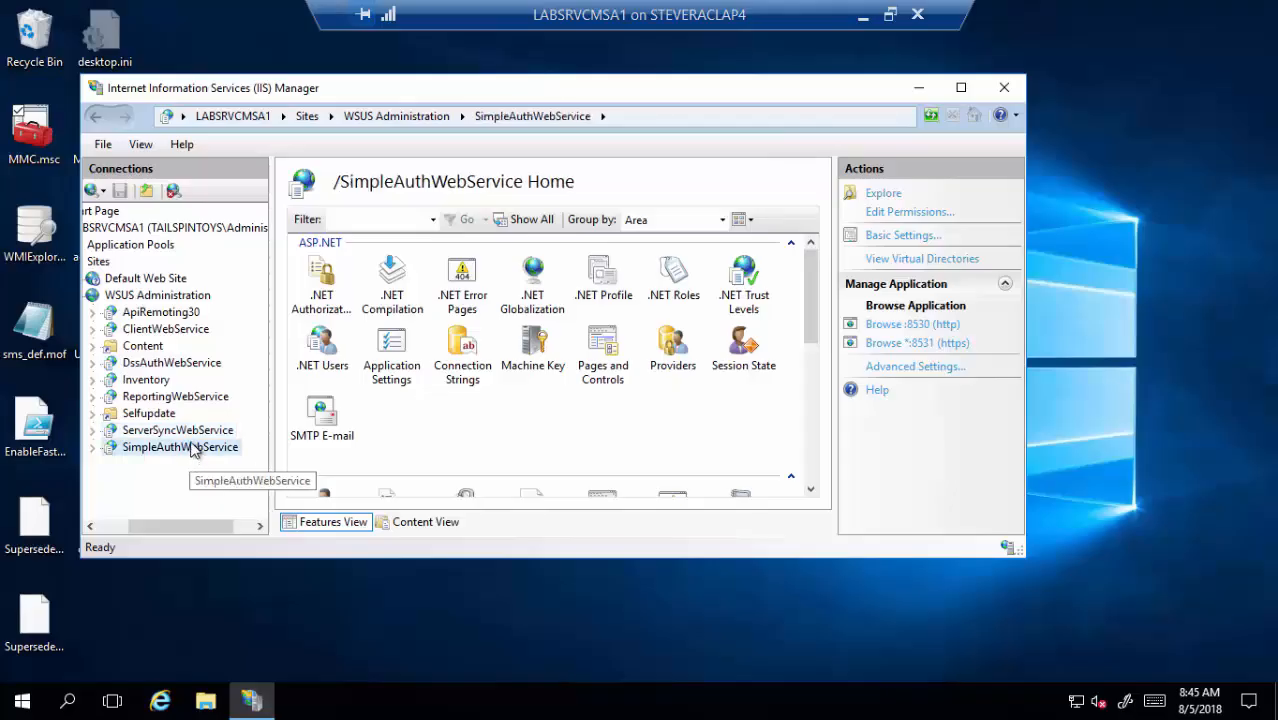
- Start Command Prompt as administrator
{"action": "left_click", "coordinate": [67, 702]}
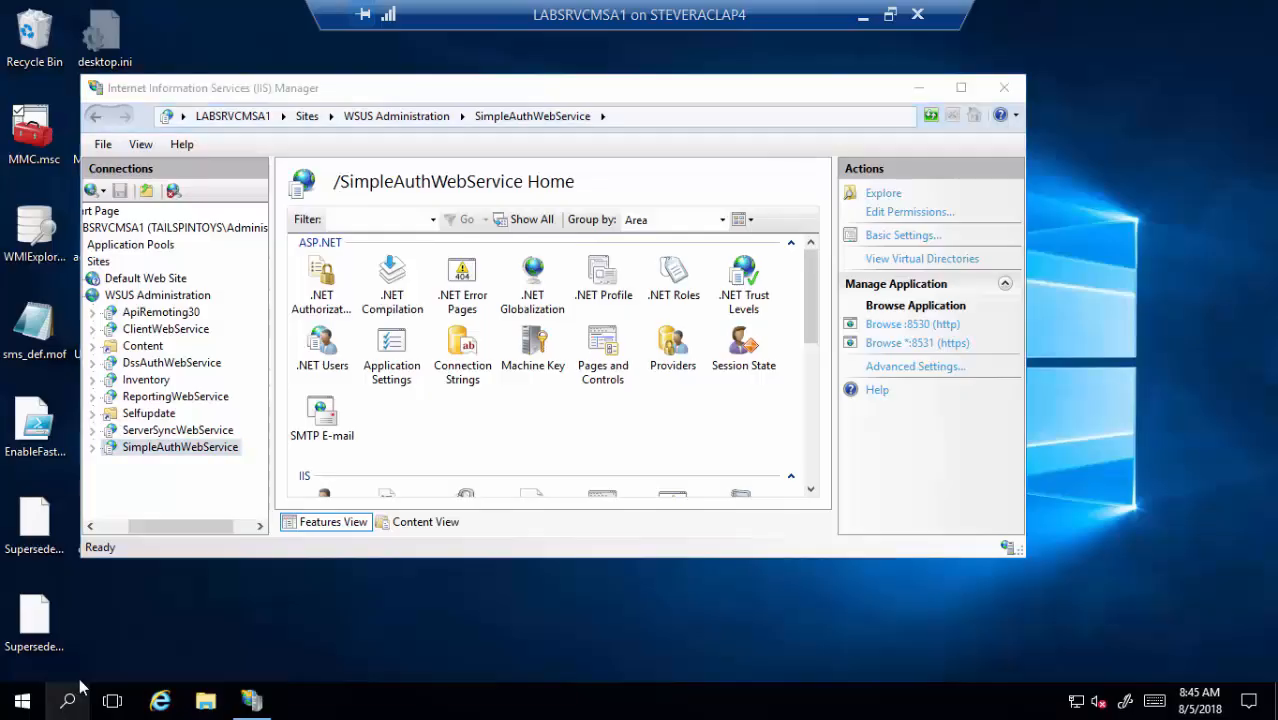
{"action": "type", "text": "cmd"}
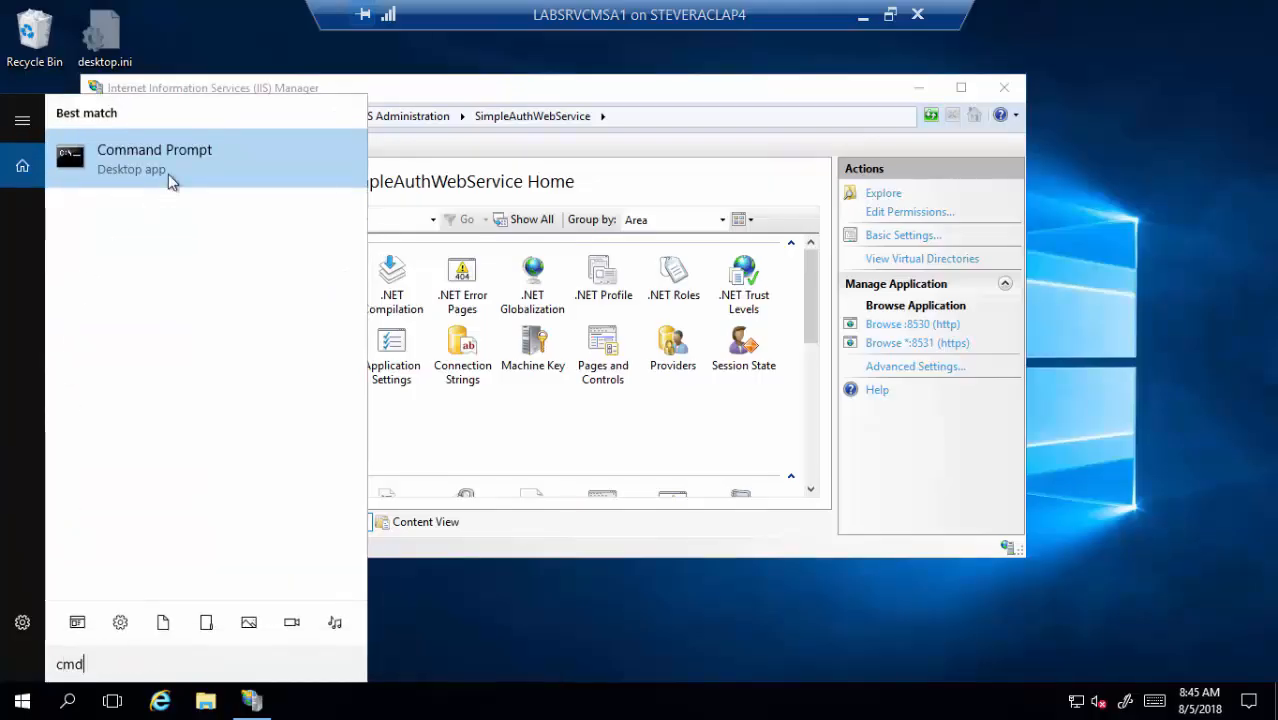
{"action": "right_click", "coordinate": [167, 176]}
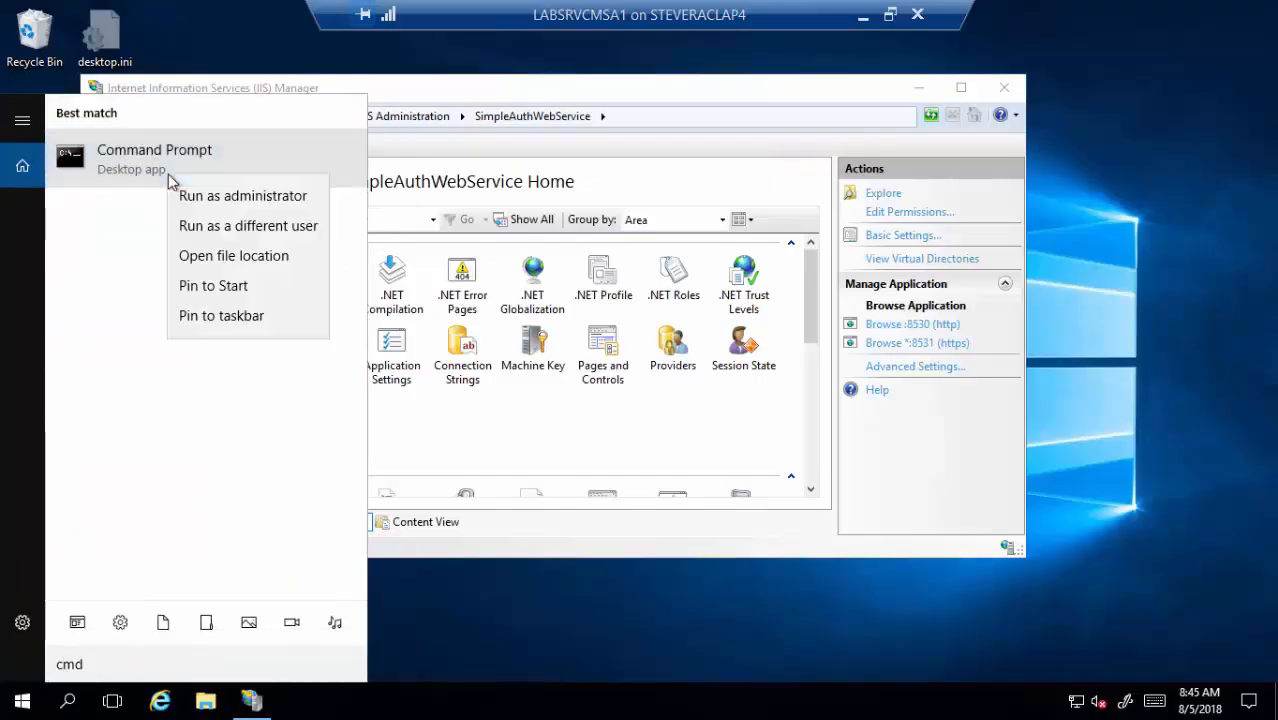
{"action": "left_click", "coordinate": [253, 200]}
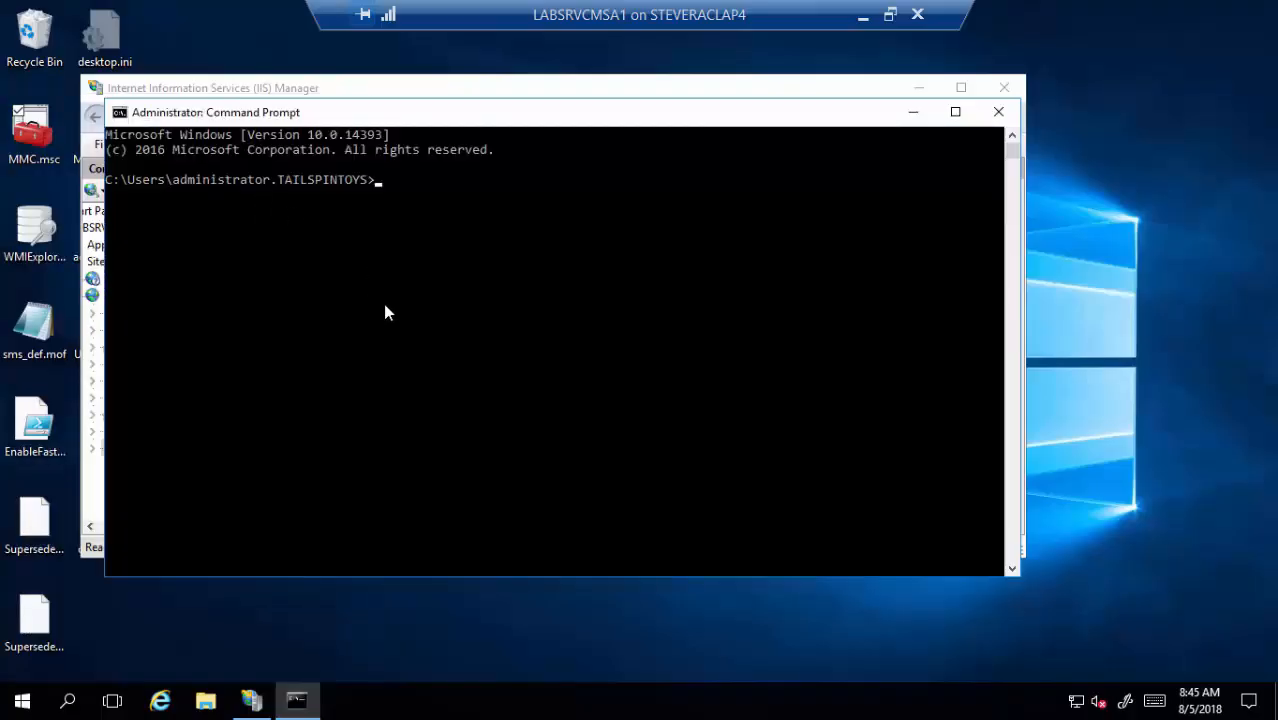
- Change directory to C:\Program Files\Update Services\Tools
{"action": "type", "text": "cd \\"}
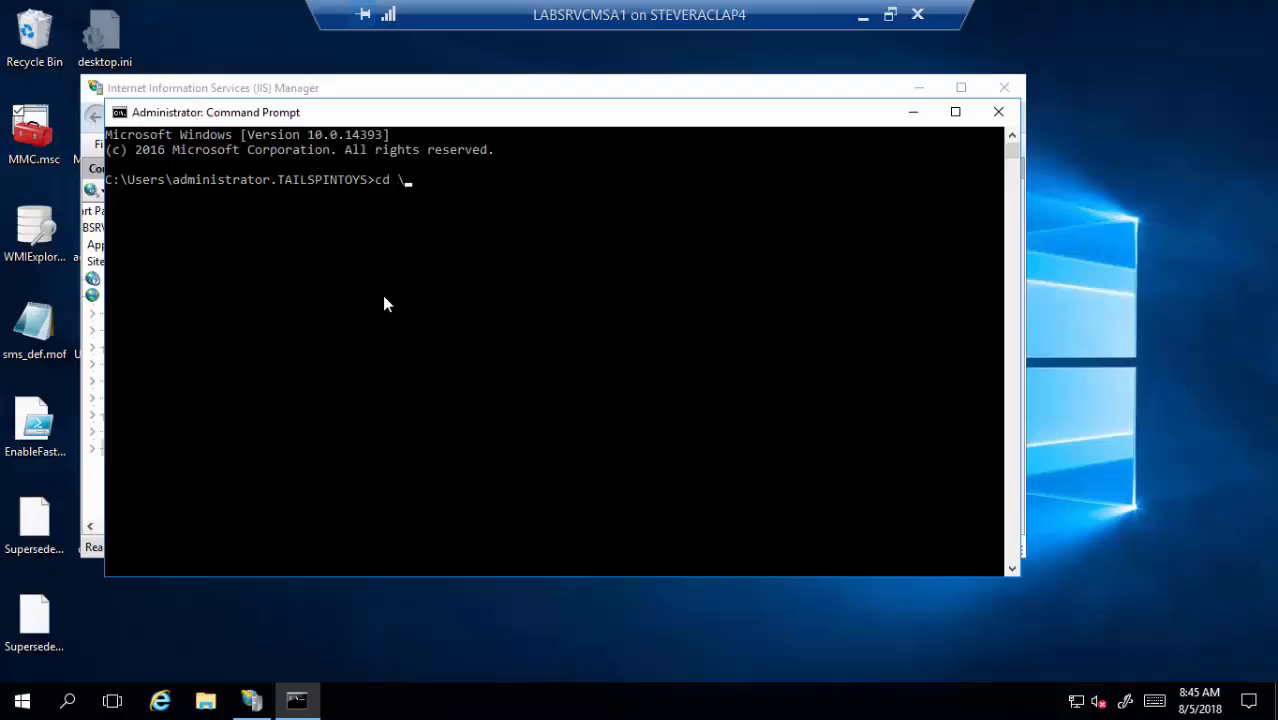
{"action": "key", "text": "Return"}
{"action": "type", "text": "cd program"}
{"action": "key", "text": "Tab"}
{"action": "key", "text": "Return"}
{"action": "type", "text": "cd u"}
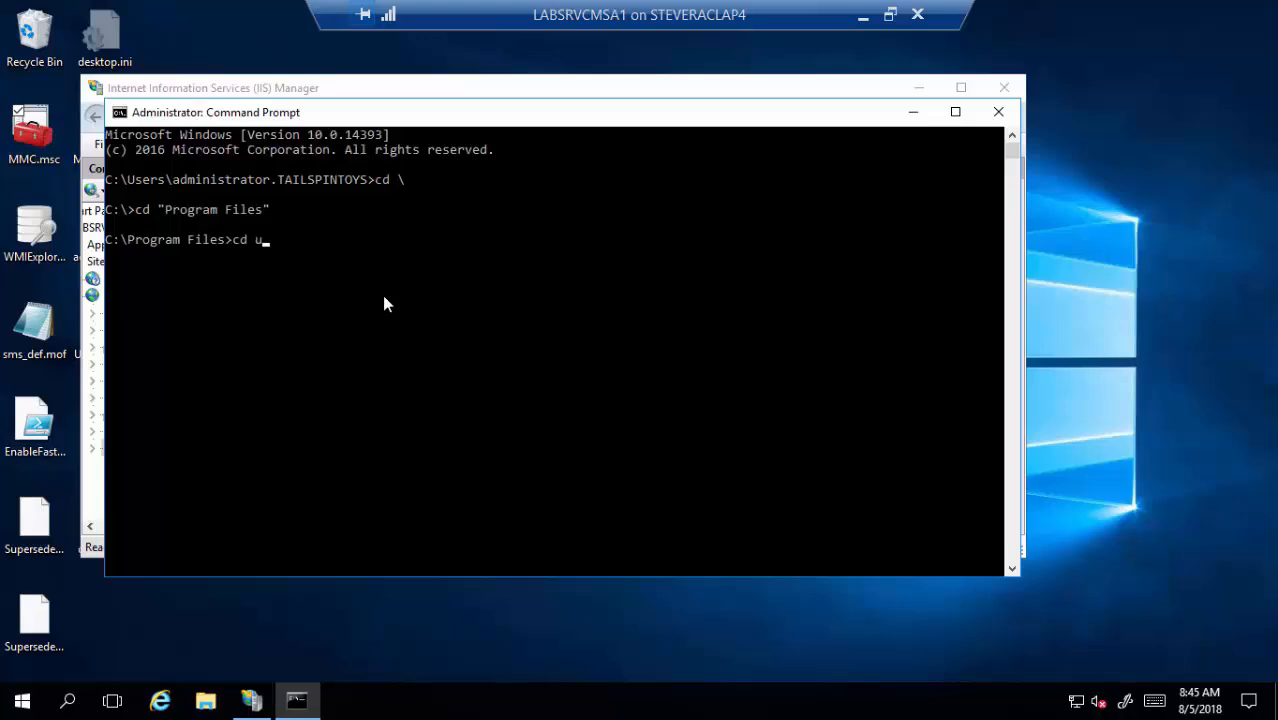
{"action": "key", "text": "Tab"}
{"action": "key", "text": "Return"}
{"action": "type", "text": "cd Tools"}
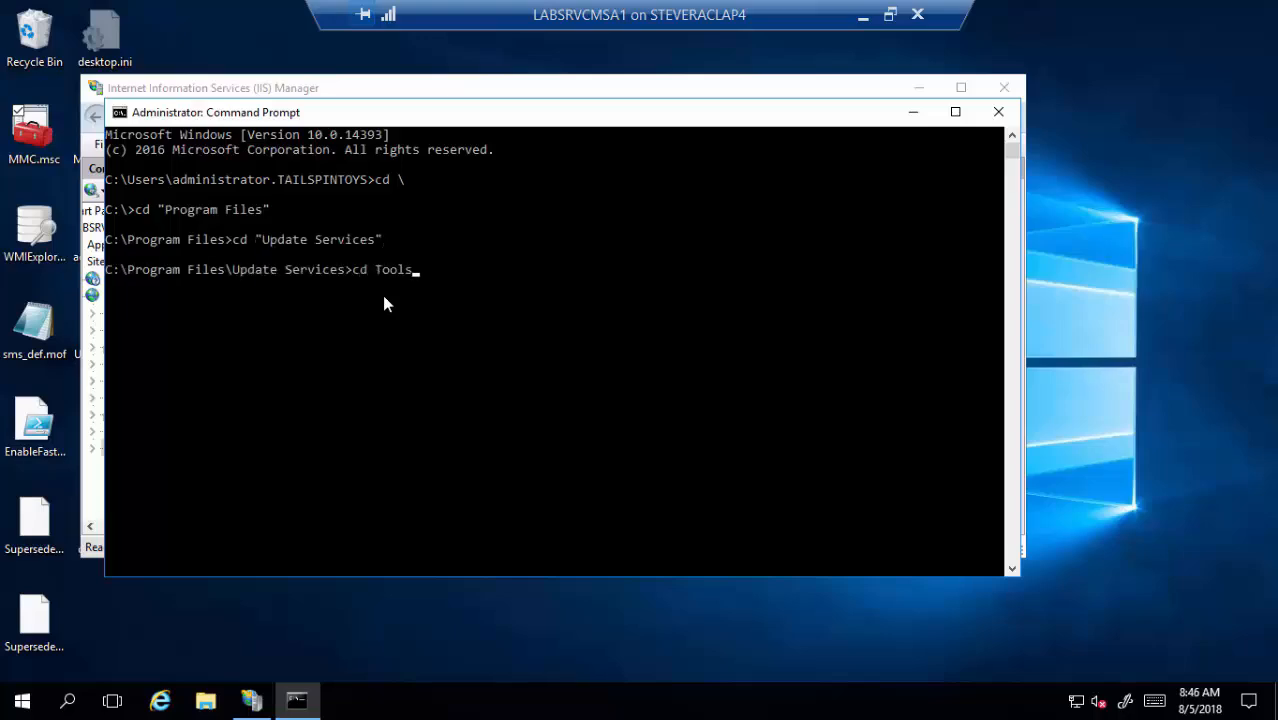
{"action": "key", "text": "Return"}
{"action": "type", "text": "wsusu"}
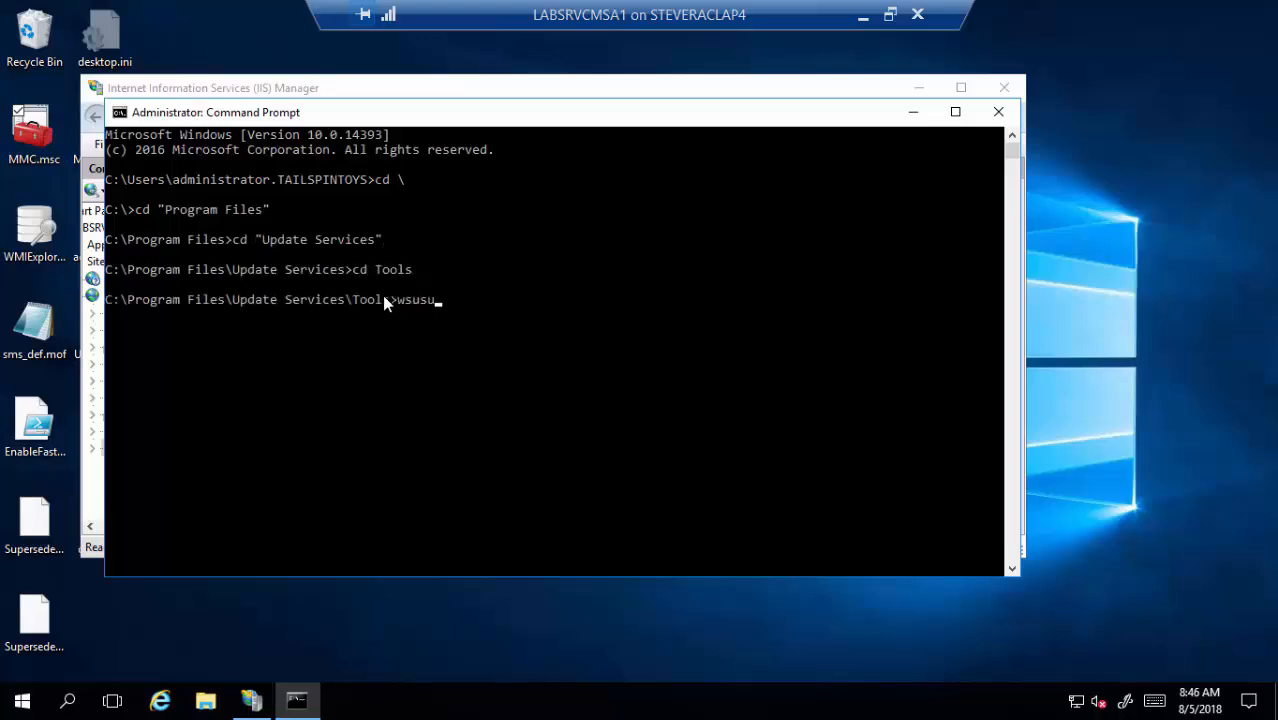
{"action": "type", "text": "til configuressl"}
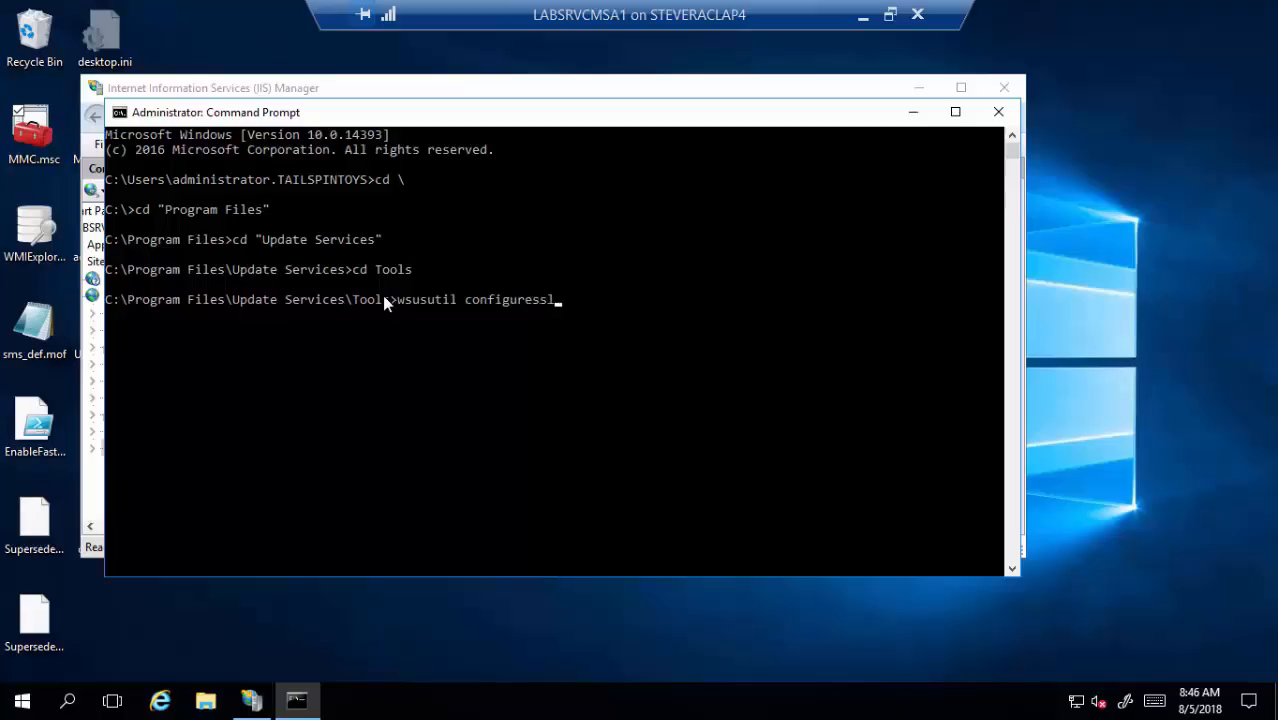
{"action": "type", "text": " labsrvcmsa1.tailspintoys.com"}
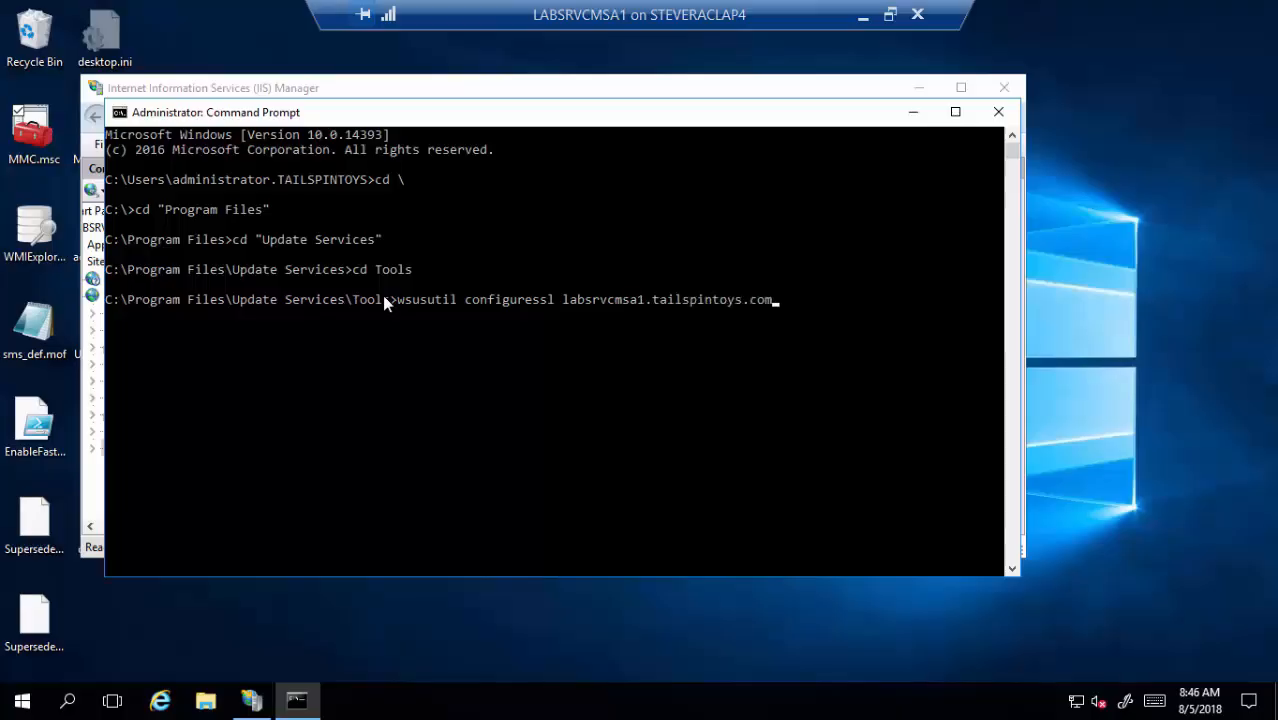
{"action": "key", "text": "Return"}
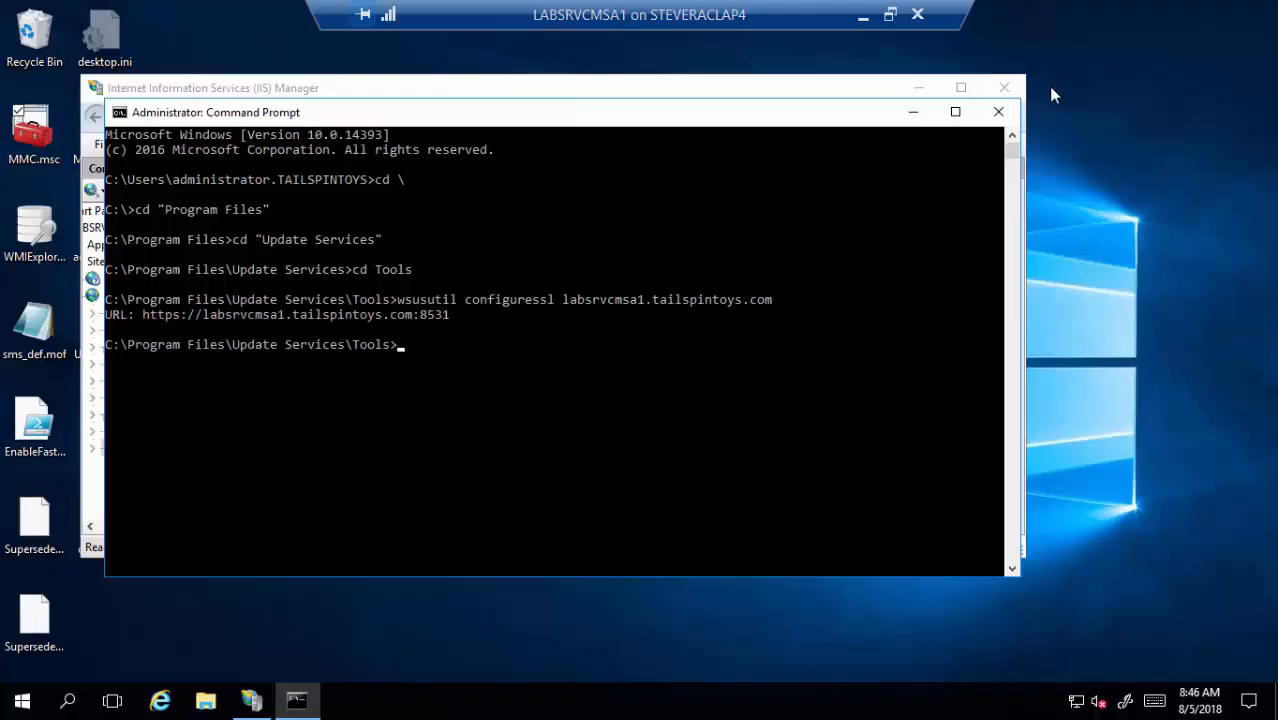
{"action": "left_click", "coordinate": [1001, 112]}
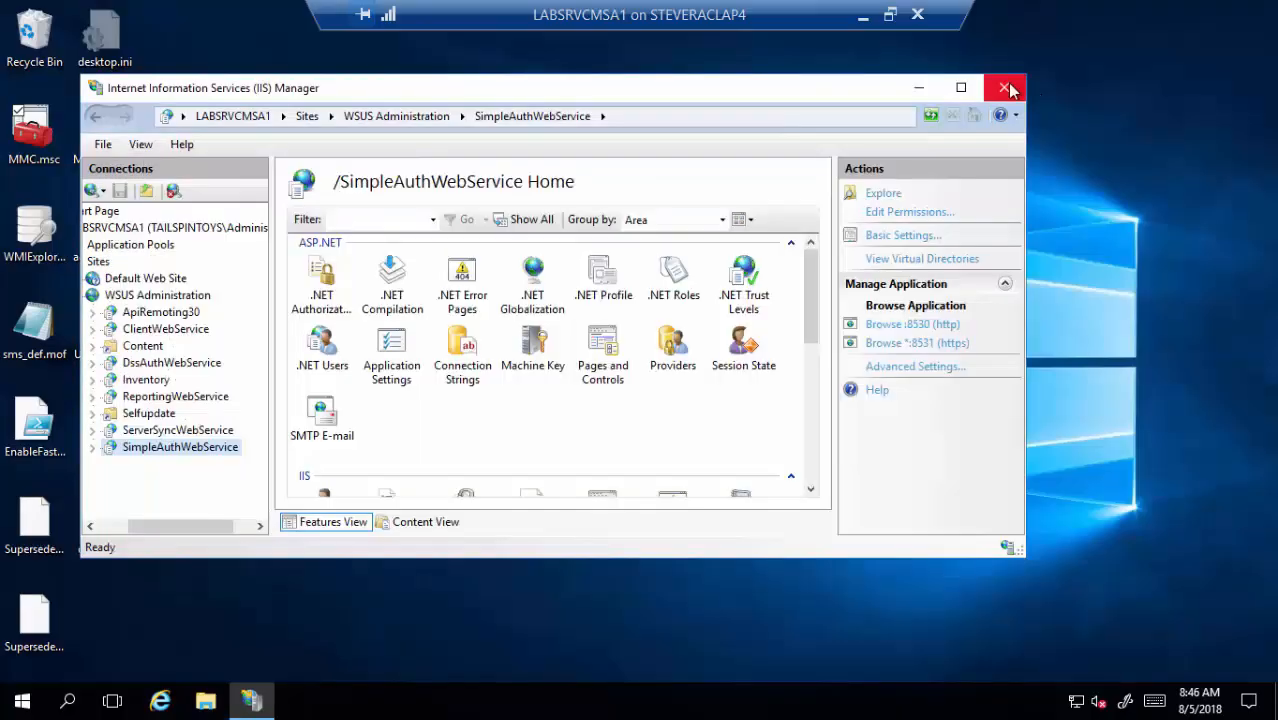
- Close IIS Manager and start the Configuration Manager Console from the Start menu
{"action": "left_click", "coordinate": [1004, 87]}
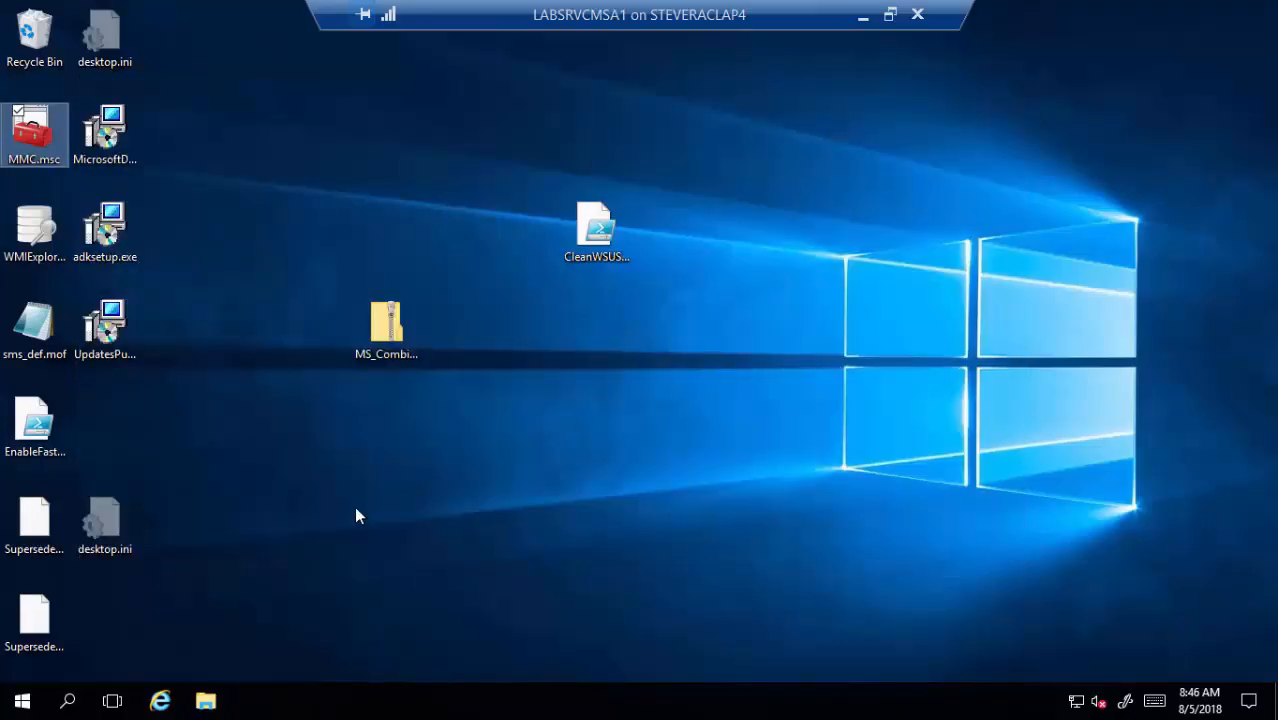
{"action": "left_click", "coordinate": [35, 703]}
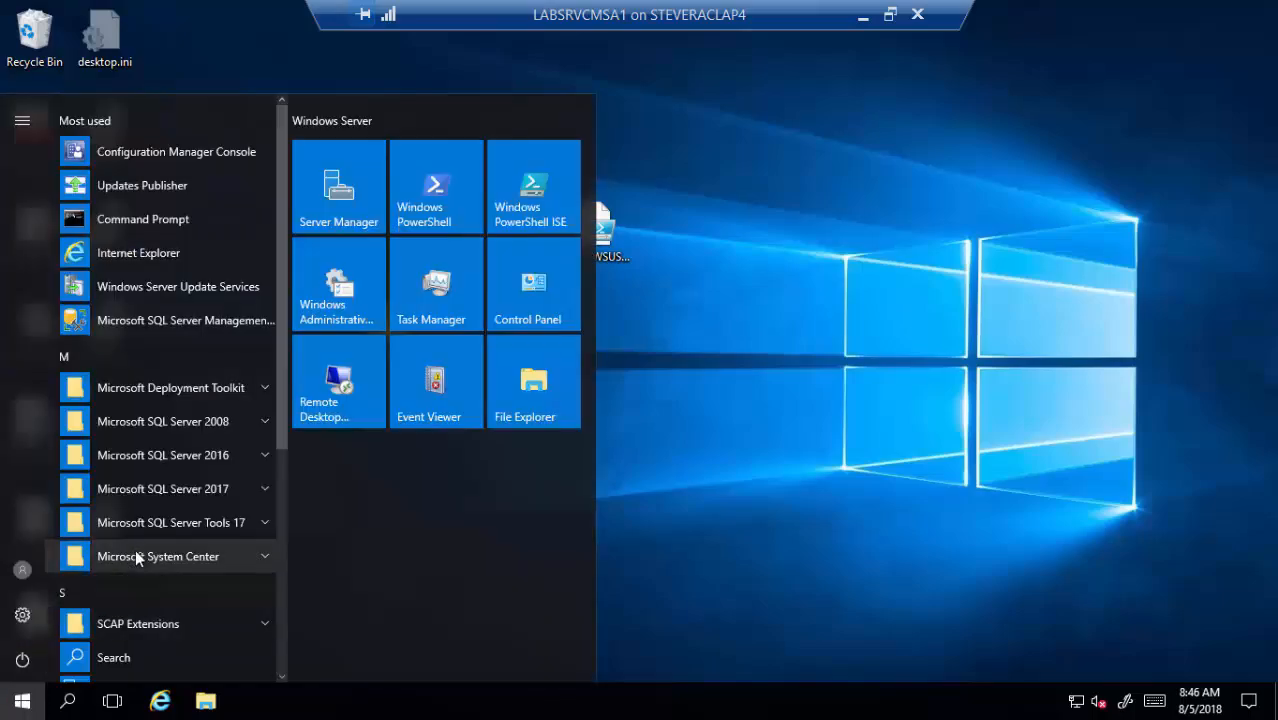
{"action": "scroll", "coordinate": [153, 436], "scroll_direction": "down", "scroll_amount": 5}
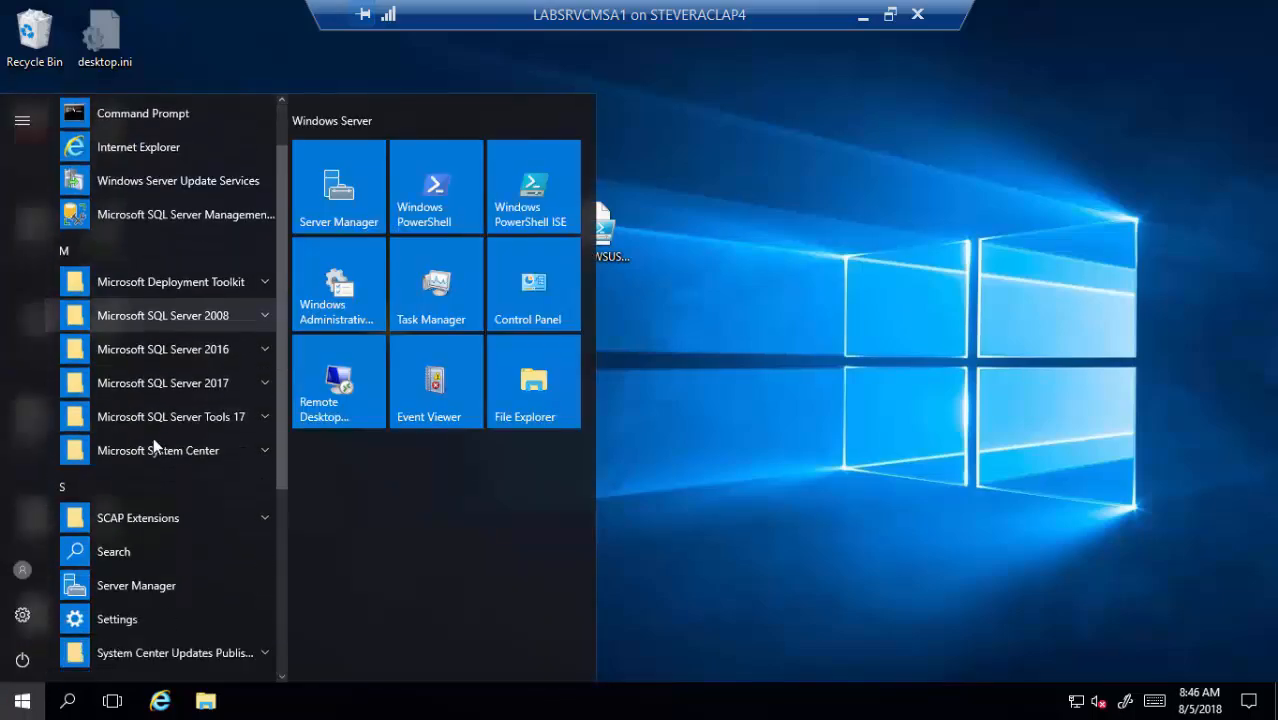
{"action": "scroll", "coordinate": [160, 428], "scroll_direction": "up", "scroll_amount": 10}
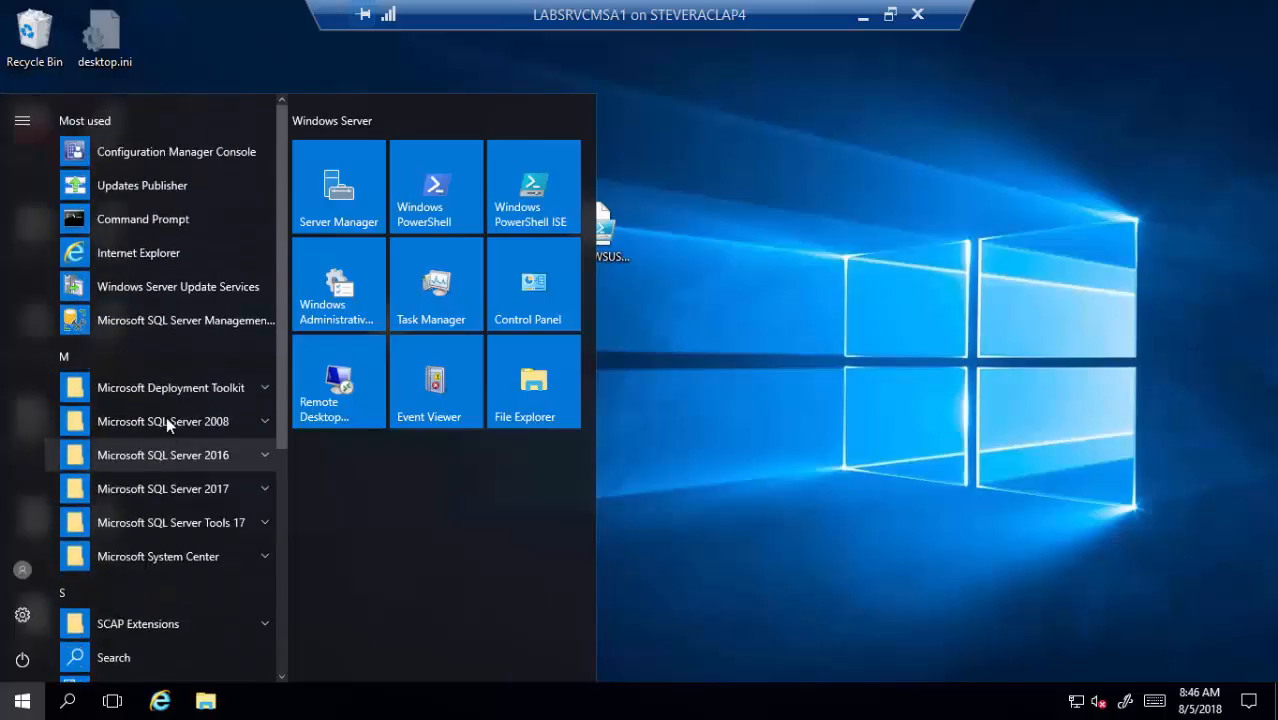
{"action": "left_click", "coordinate": [176, 157]}
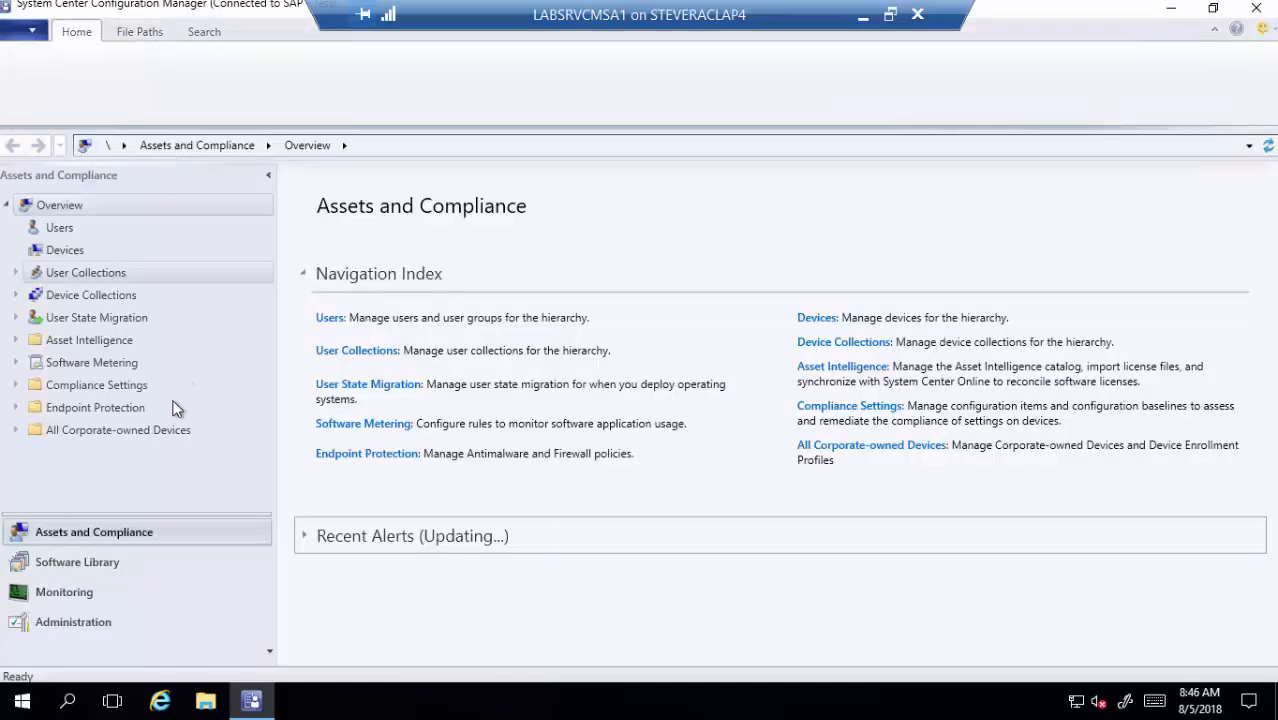
- Show LABSRVCMSA1's roles under Administration > Site Configuration > Servers and Site System Roles
{"action": "left_click", "coordinate": [145, 621]}
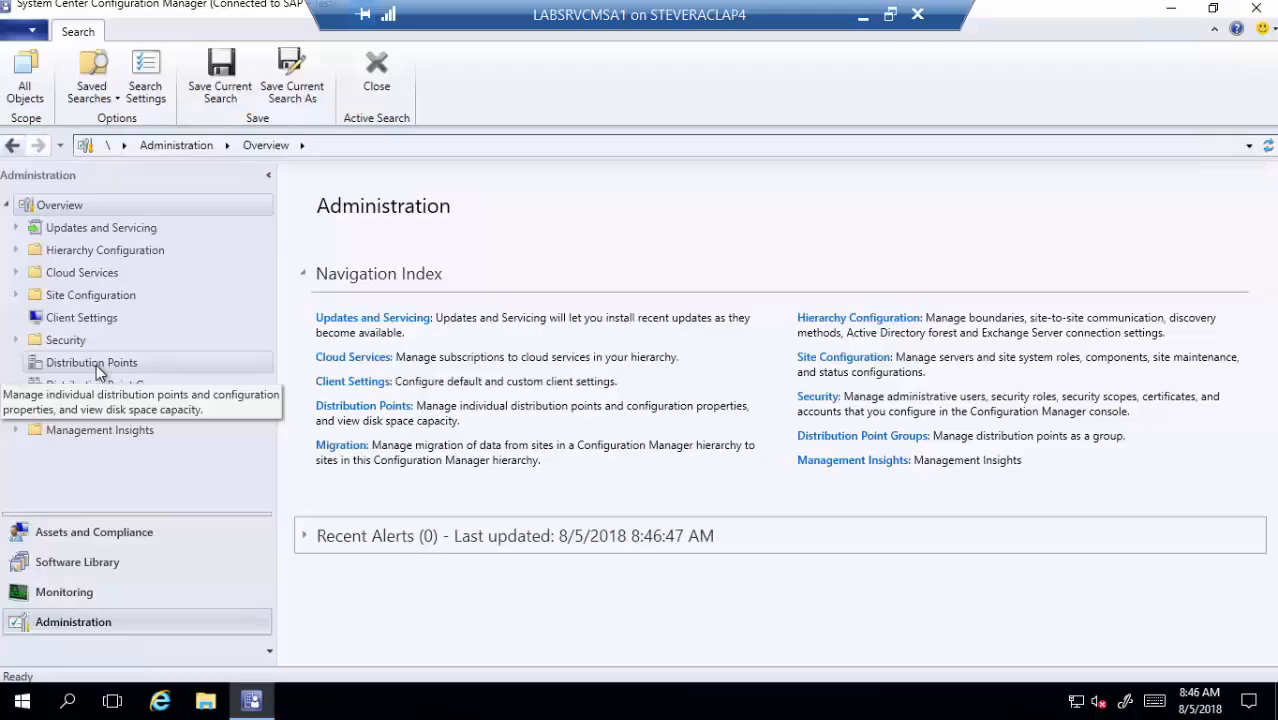
{"action": "left_click", "coordinate": [15, 295]}
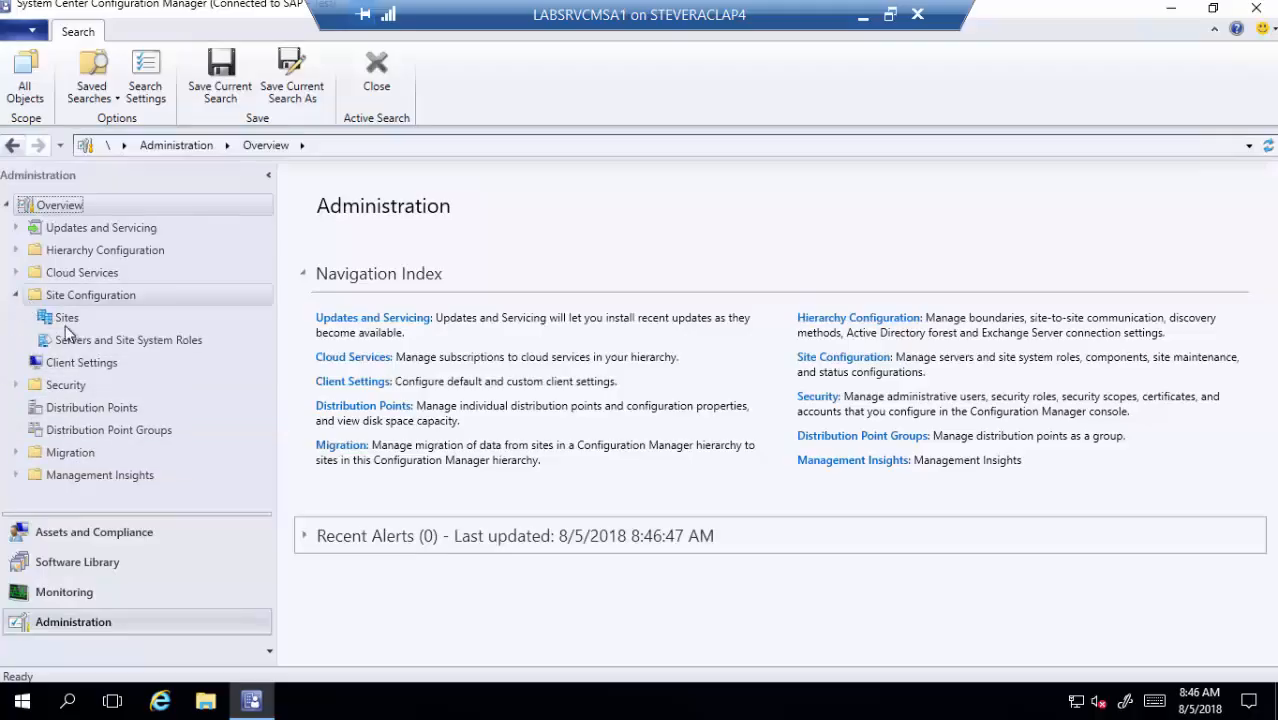
{"action": "left_click", "coordinate": [73, 338]}
{"action": "left_click", "coordinate": [375, 270]}
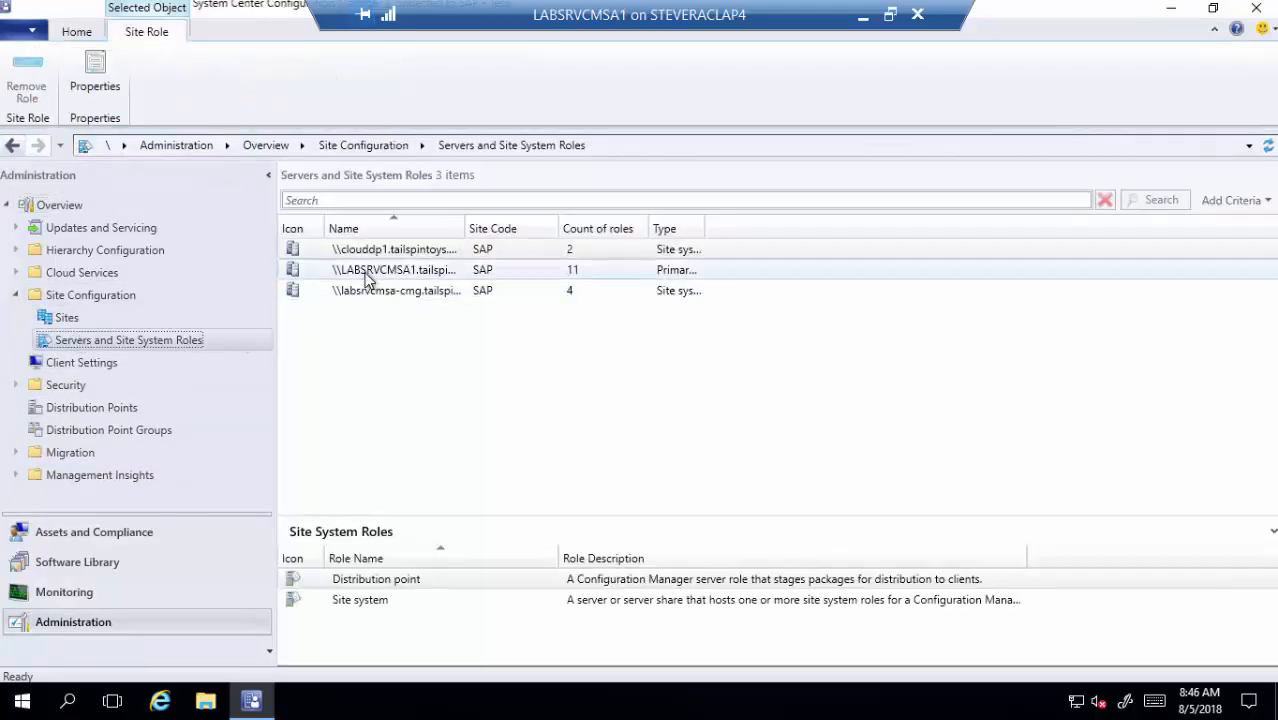
{"action": "scroll", "coordinate": [398, 640], "scroll_direction": "down", "scroll_amount": 3}
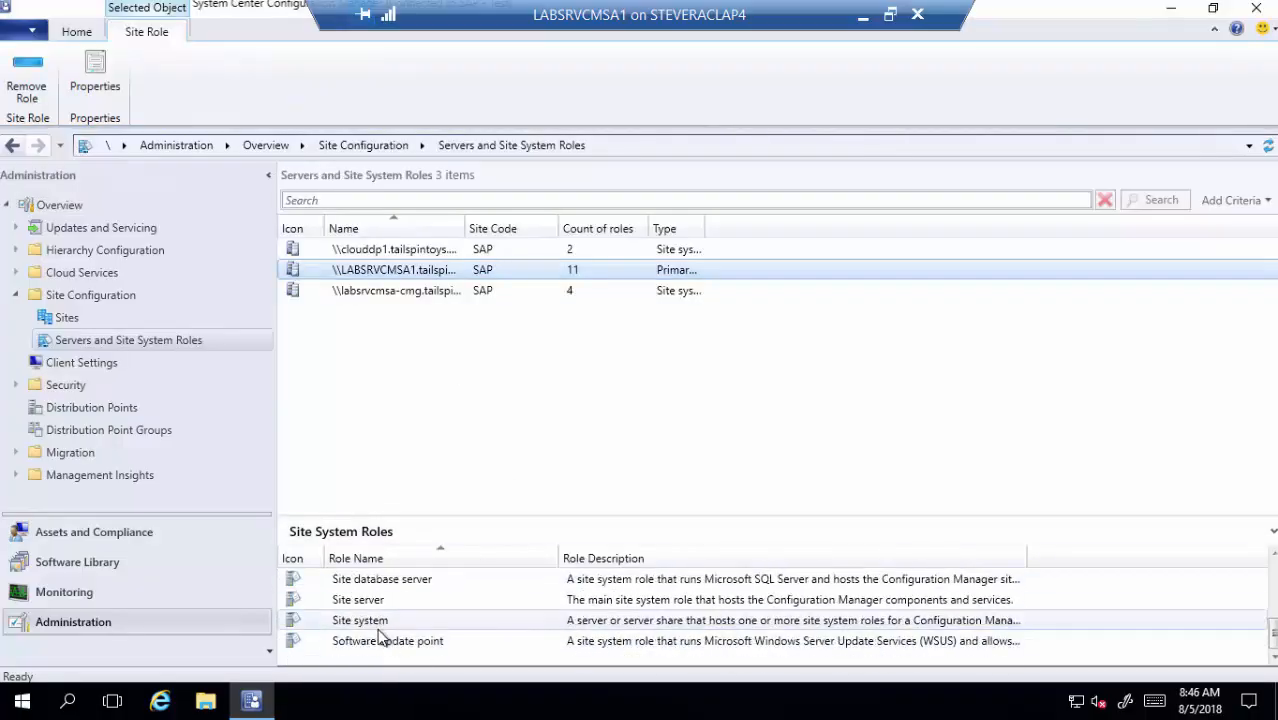
- Check the Software update point properties require SSL on port 8531, then close them
{"action": "left_click", "coordinate": [380, 643]}
{"action": "double_click", "coordinate": [380, 643]}
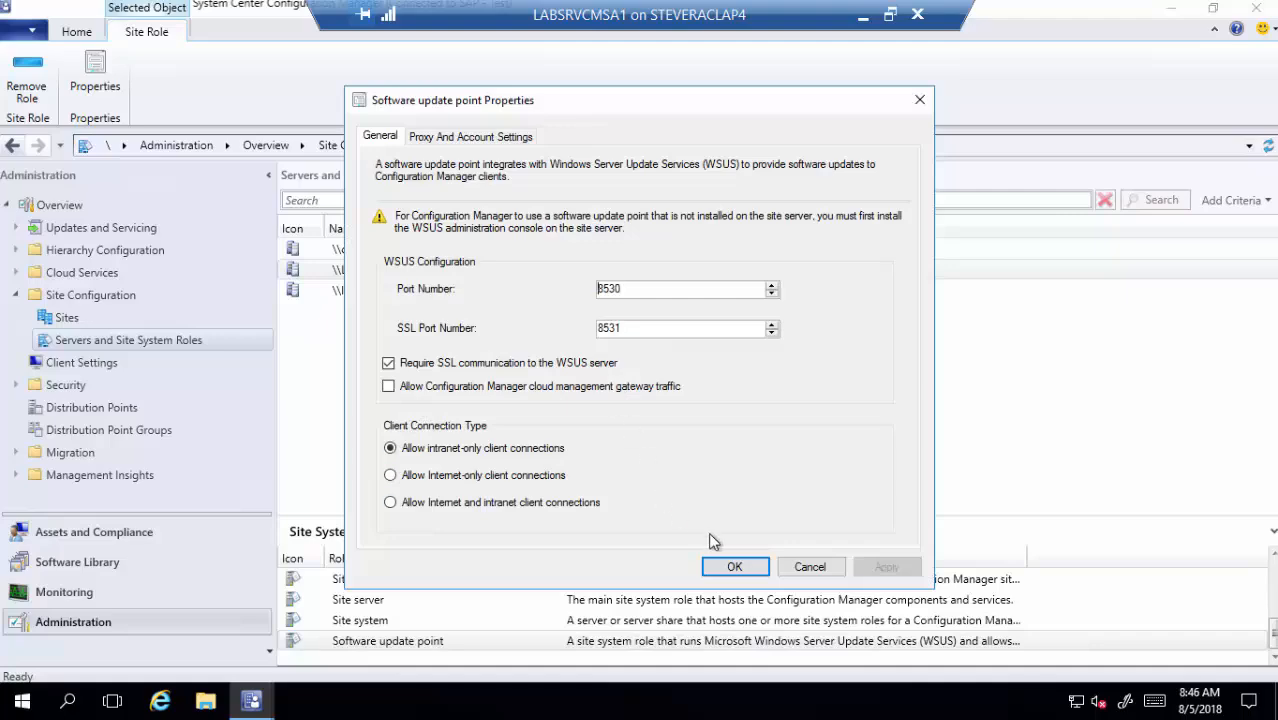
{"action": "left_click", "coordinate": [812, 567]}
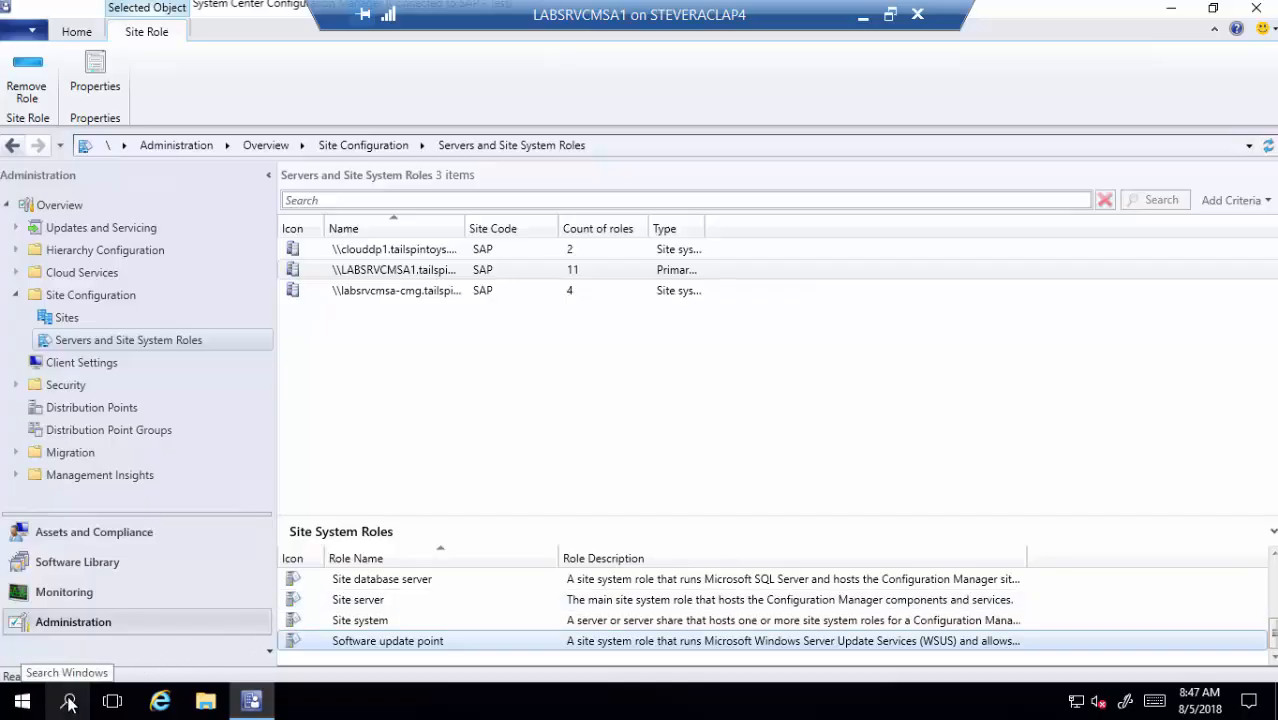
{"action": "right_click", "coordinate": [22, 701]}
{"action": "left_click", "coordinate": [95, 608]}
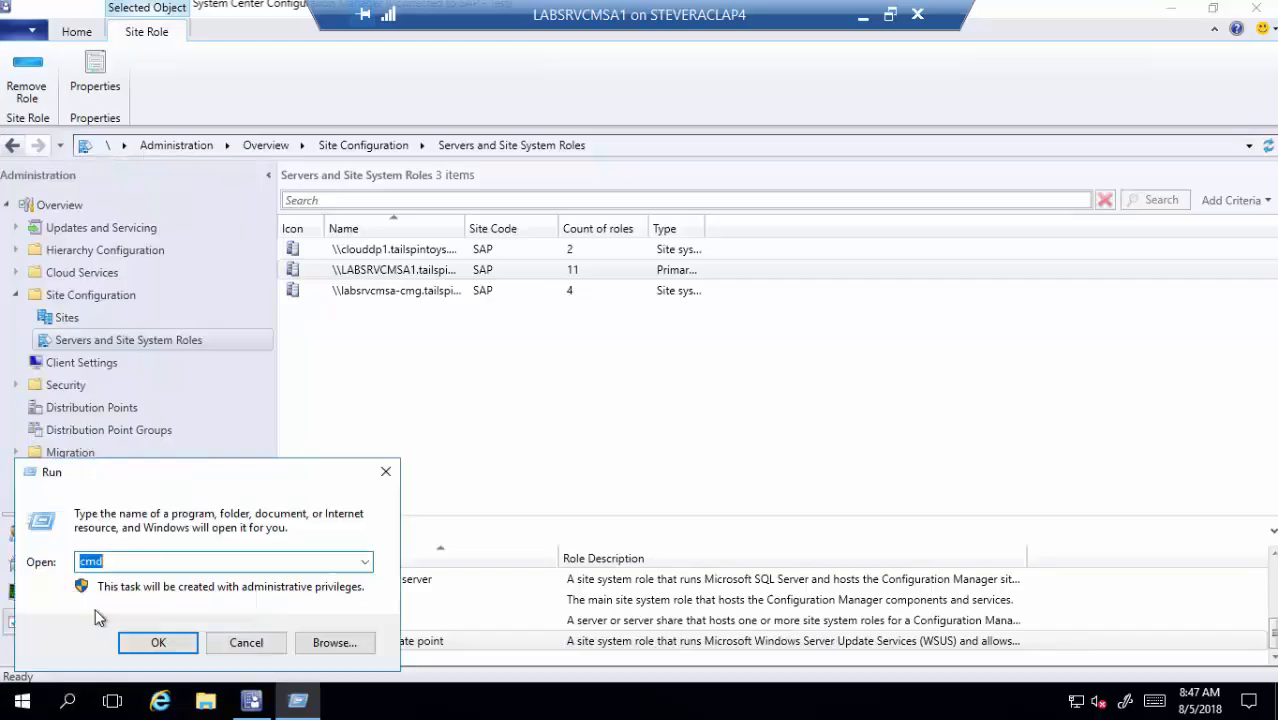
{"action": "type", "text": "regedit"}
{"action": "key", "text": "Return"}
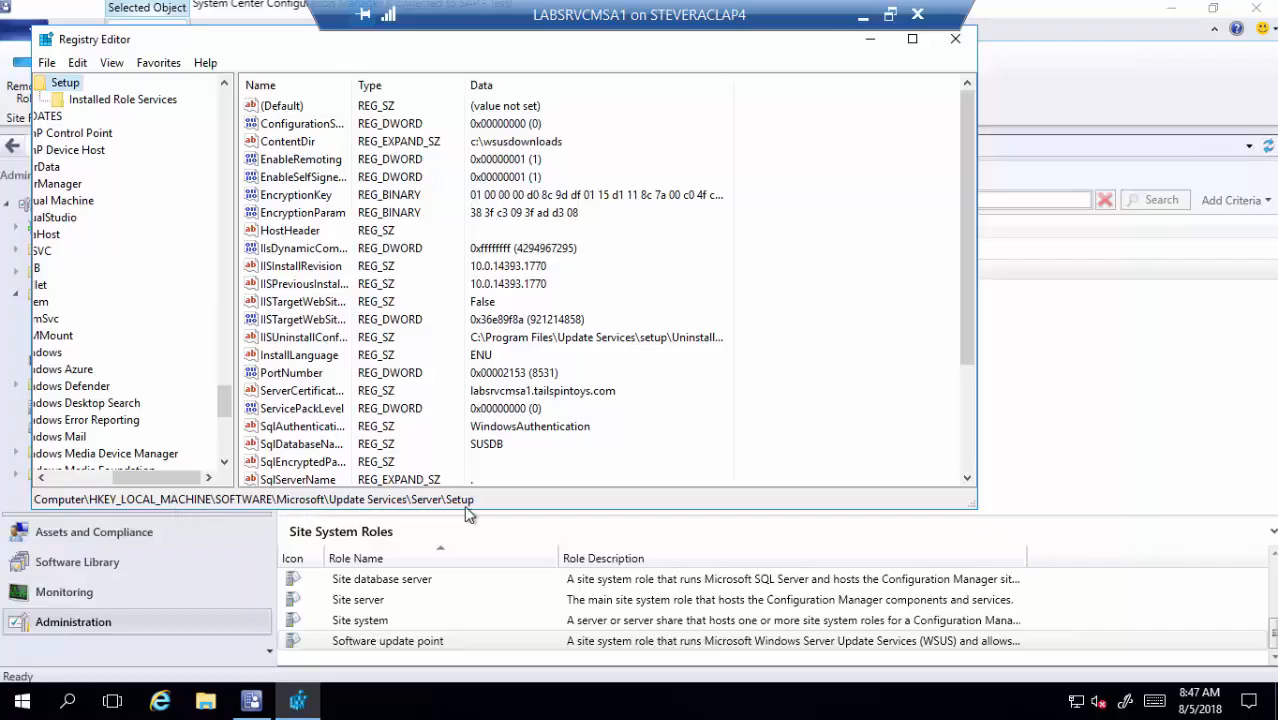
{"action": "scroll", "coordinate": [428, 380], "scroll_direction": "down", "scroll_amount": 3}
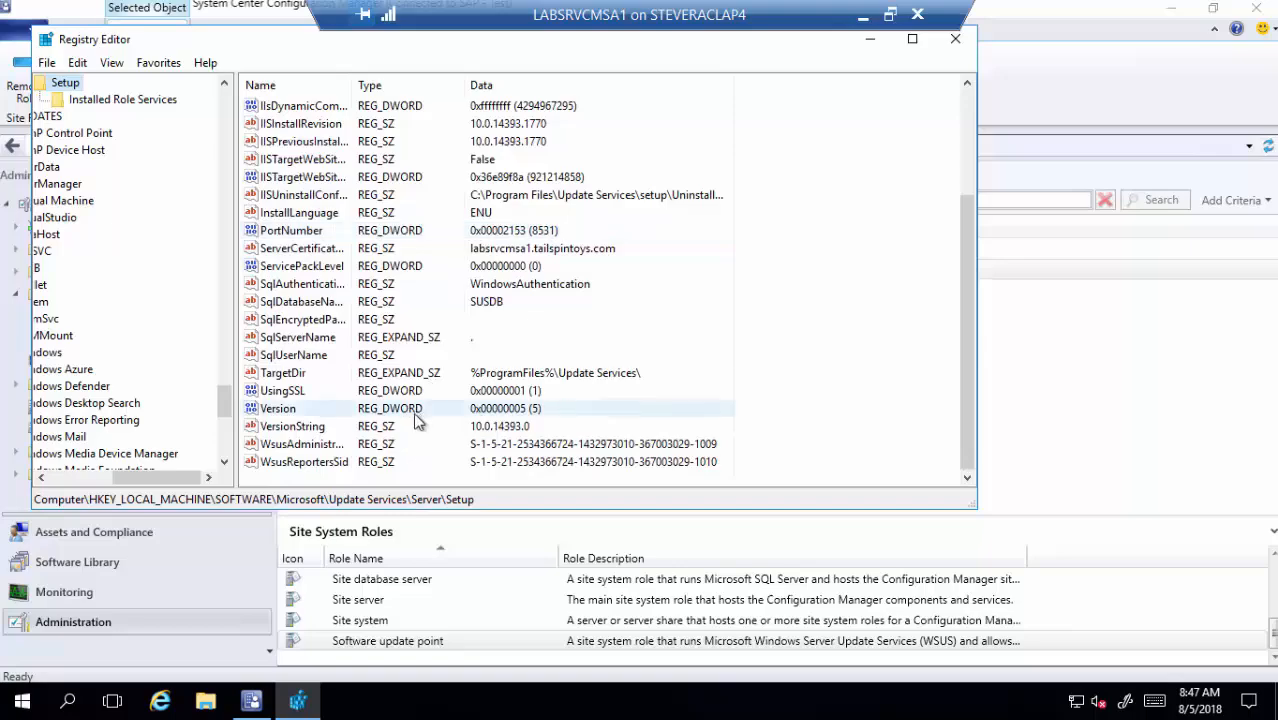
{"action": "left_click", "coordinate": [294, 398]}
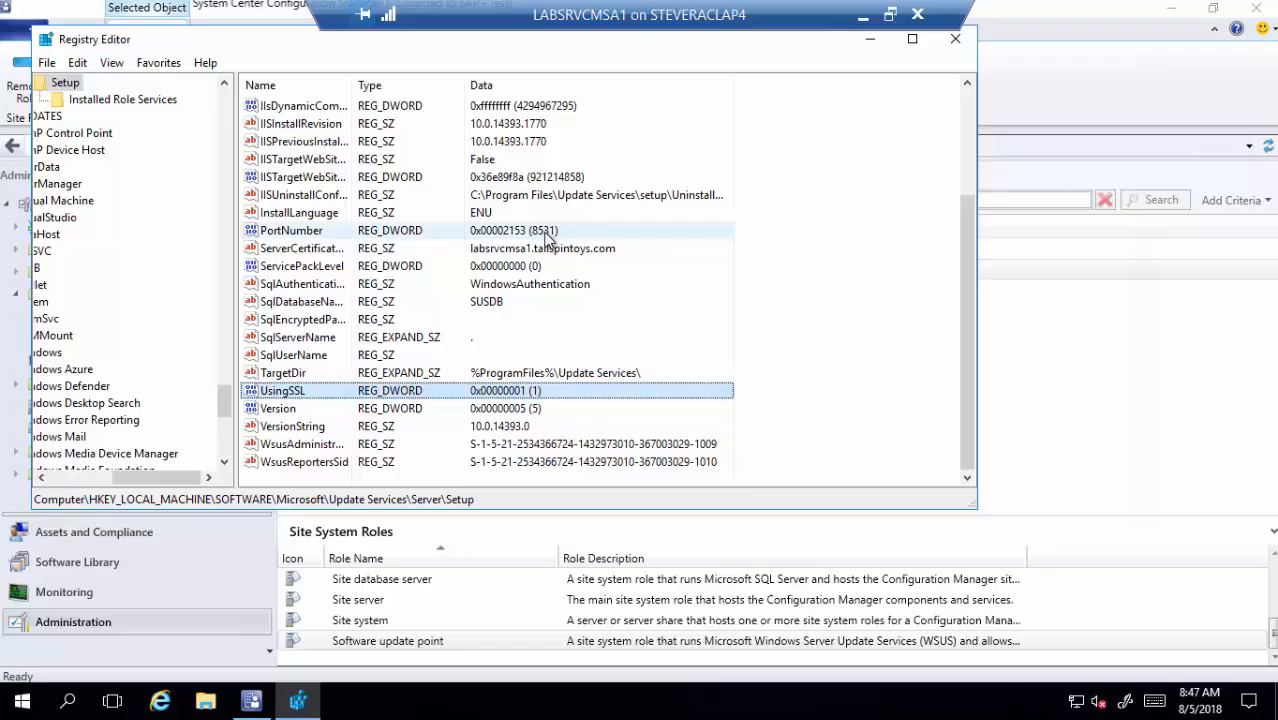
{"action": "left_click", "coordinate": [955, 39]}
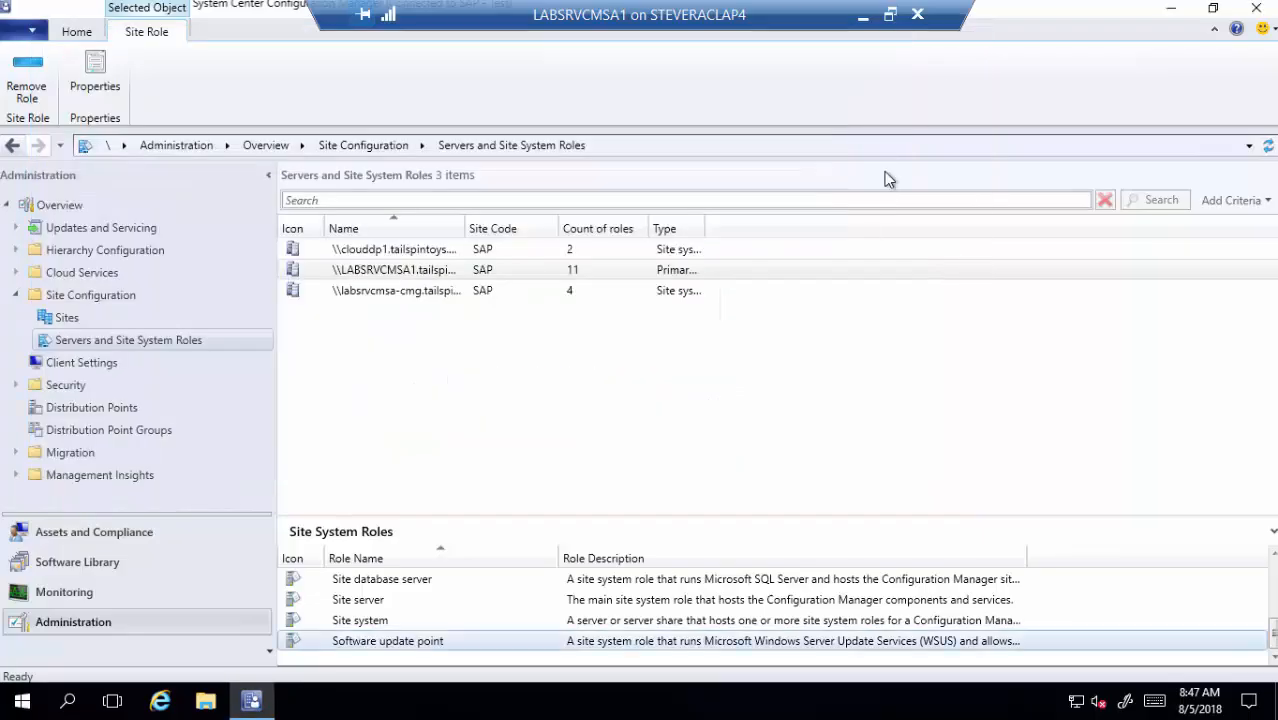
- Open WCM.log in CMTrace, review its WSUS connection entries, then close CMTrace and File Explorer
{"action": "left_click", "coordinate": [203, 703]}
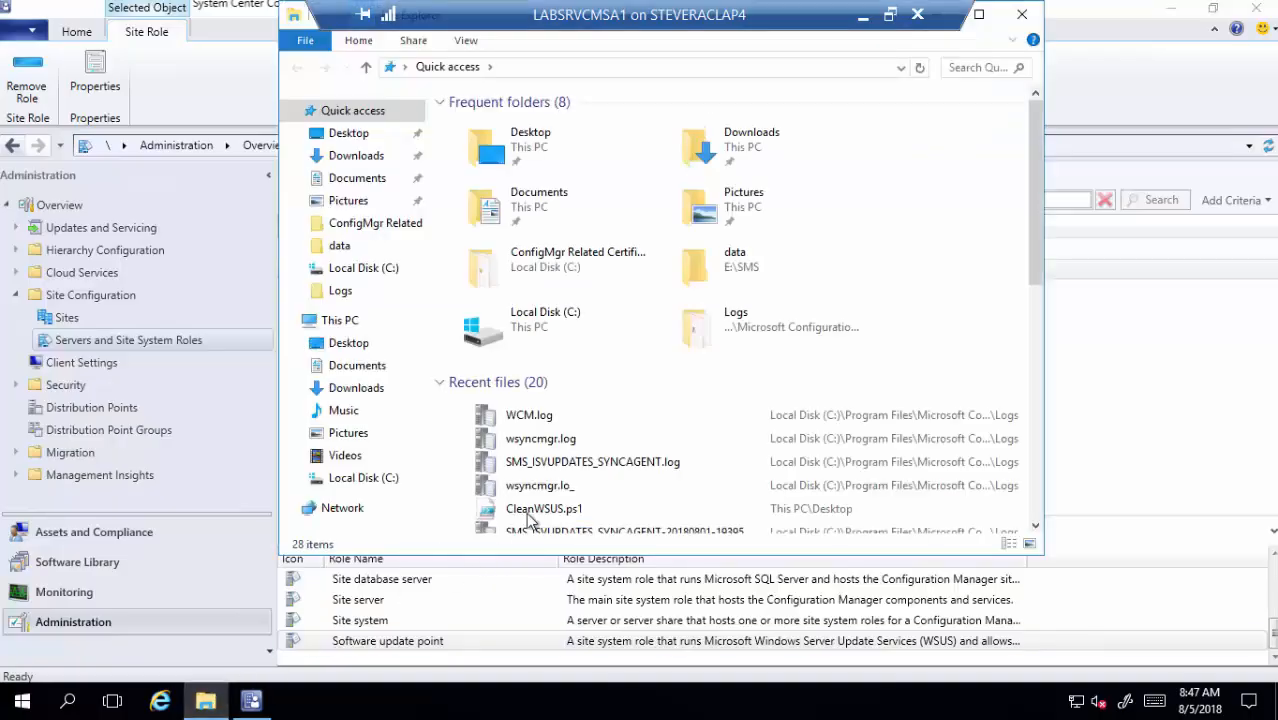
{"action": "double_click", "coordinate": [564, 416]}
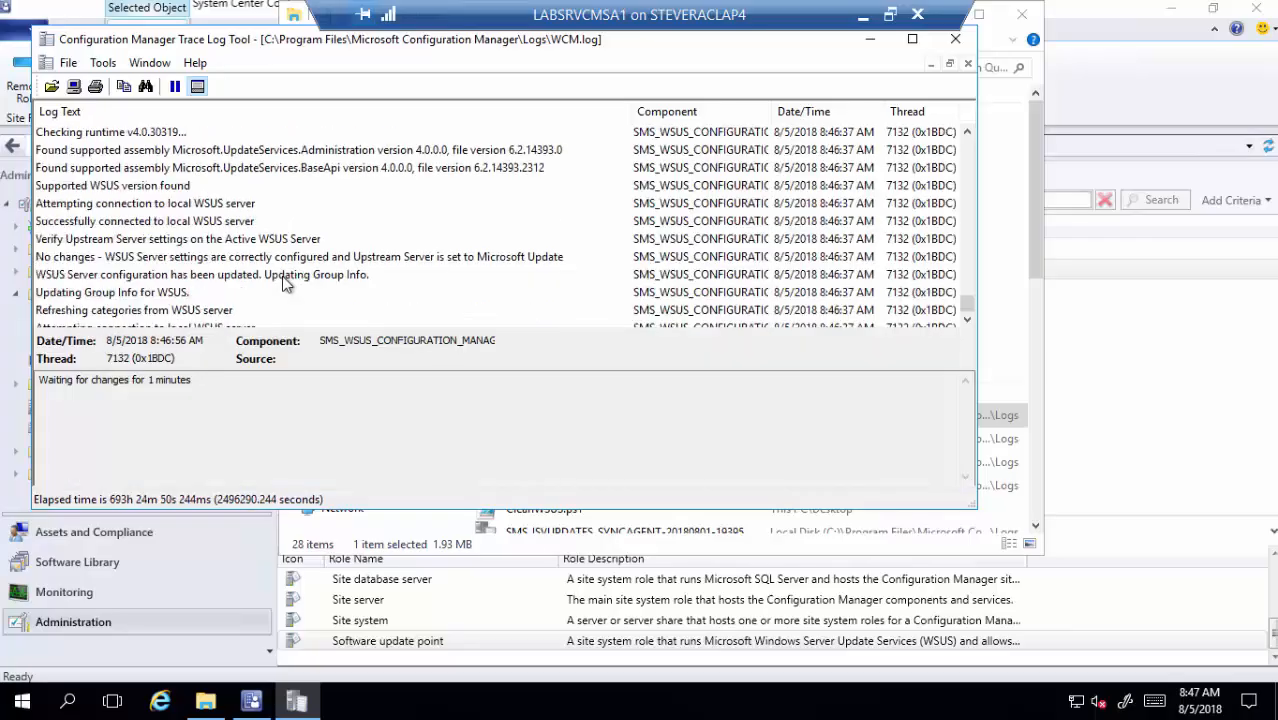
{"action": "scroll", "coordinate": [282, 286], "scroll_direction": "down", "scroll_amount": 3}
{"action": "scroll", "coordinate": [281, 290], "scroll_direction": "up", "scroll_amount": 1}
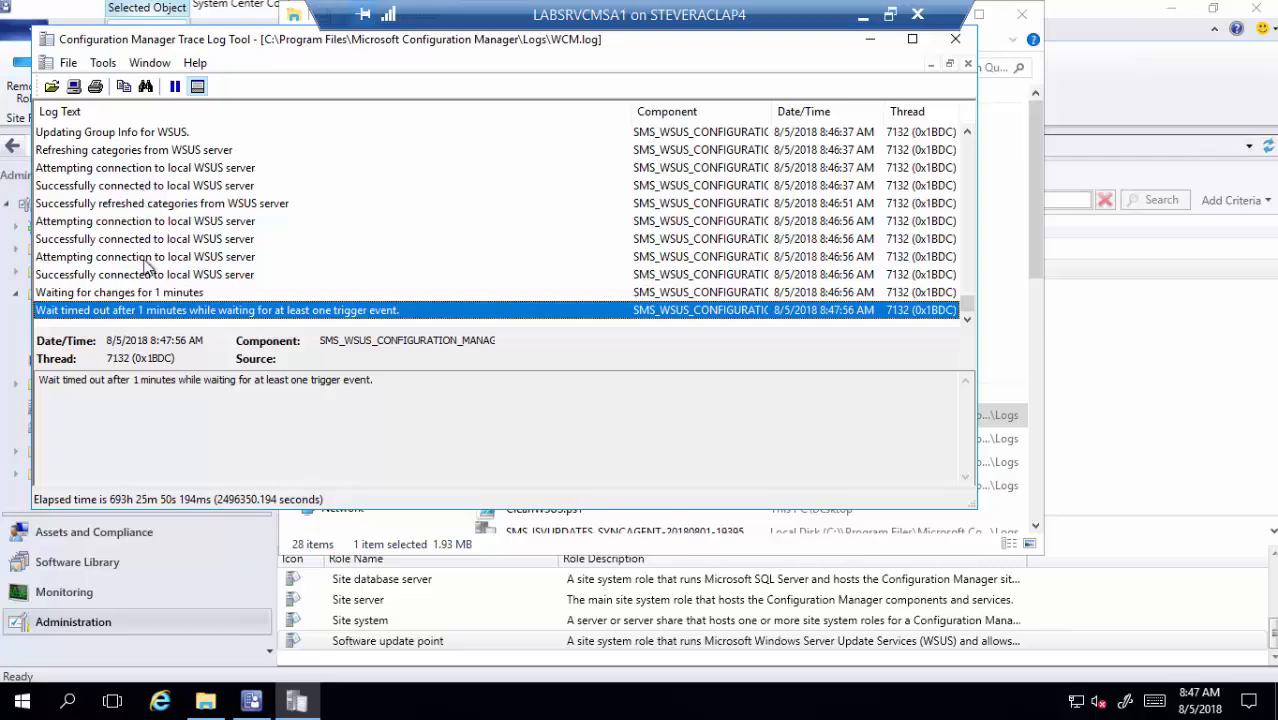
{"action": "scroll", "coordinate": [145, 258], "scroll_direction": "up", "scroll_amount": 3}
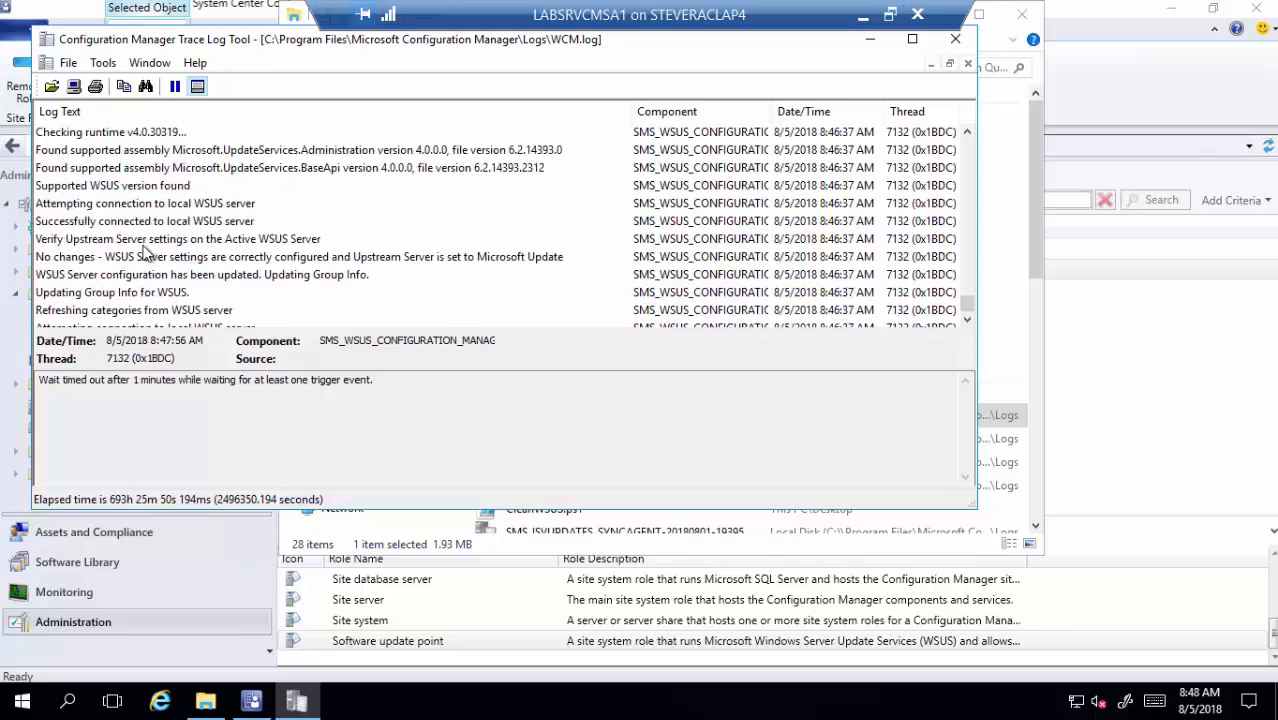
{"action": "scroll", "coordinate": [145, 254], "scroll_direction": "up", "scroll_amount": 2}
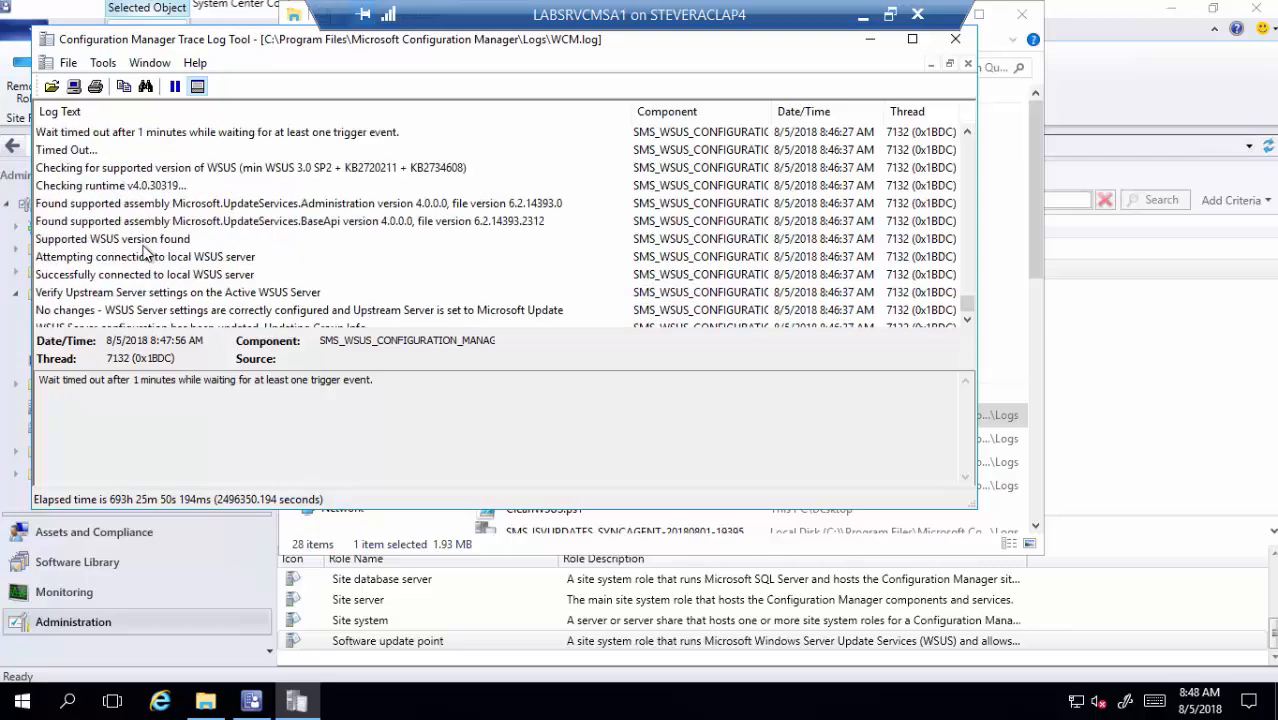
{"action": "scroll", "coordinate": [145, 254], "scroll_direction": "down", "scroll_amount": 4}
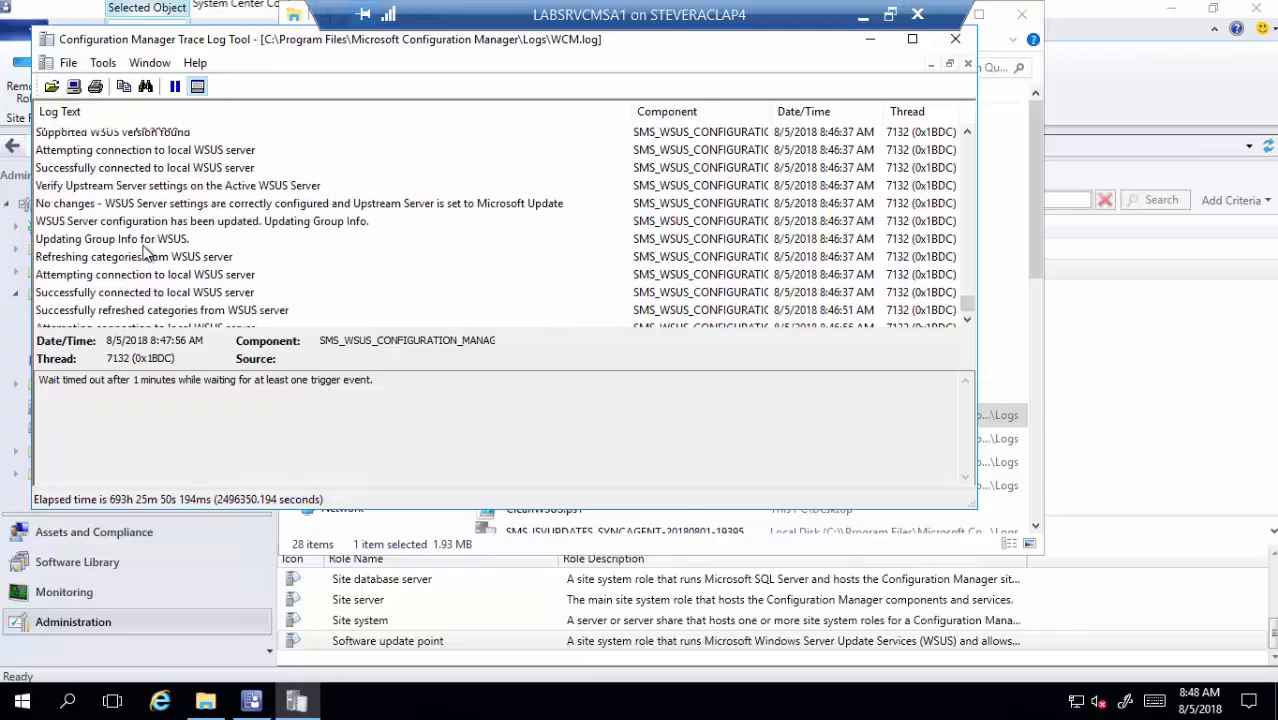
{"action": "left_click", "coordinate": [962, 44]}
{"action": "left_click", "coordinate": [1024, 15]}
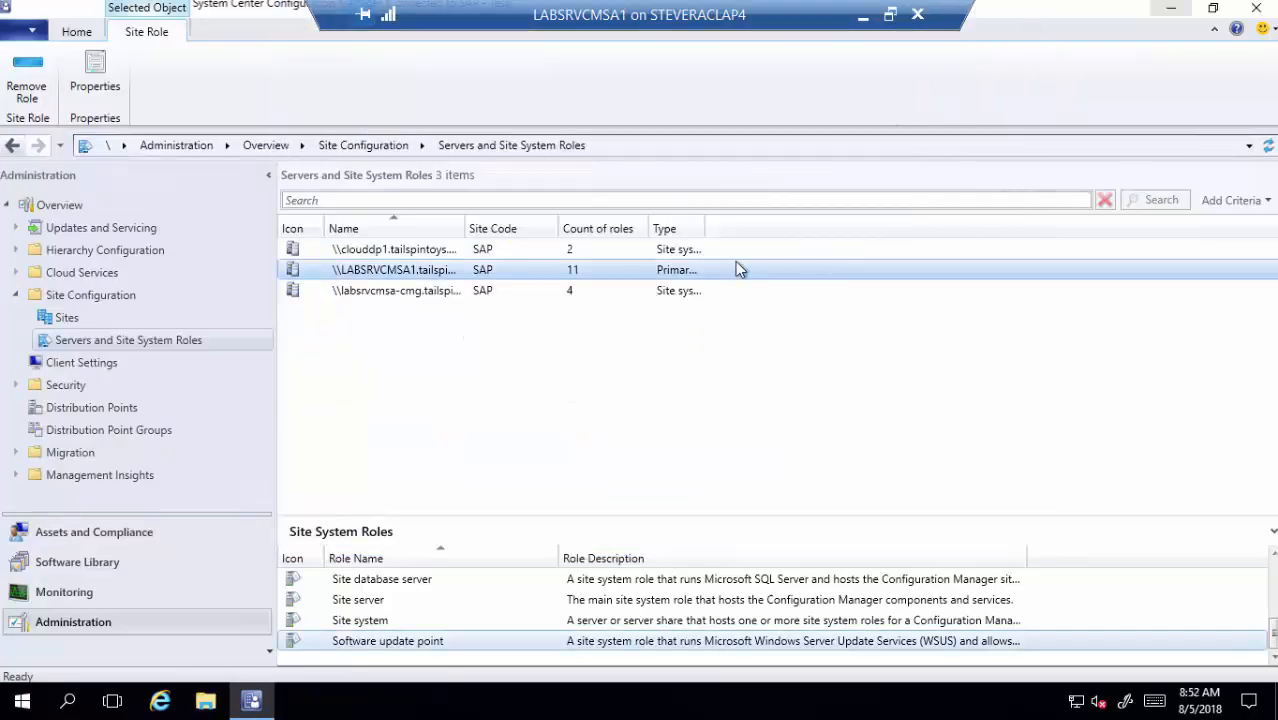
- Go to Administration > Site Configuration > Sites to list the SAP - Test primary site
{"action": "left_click", "coordinate": [16, 295]}
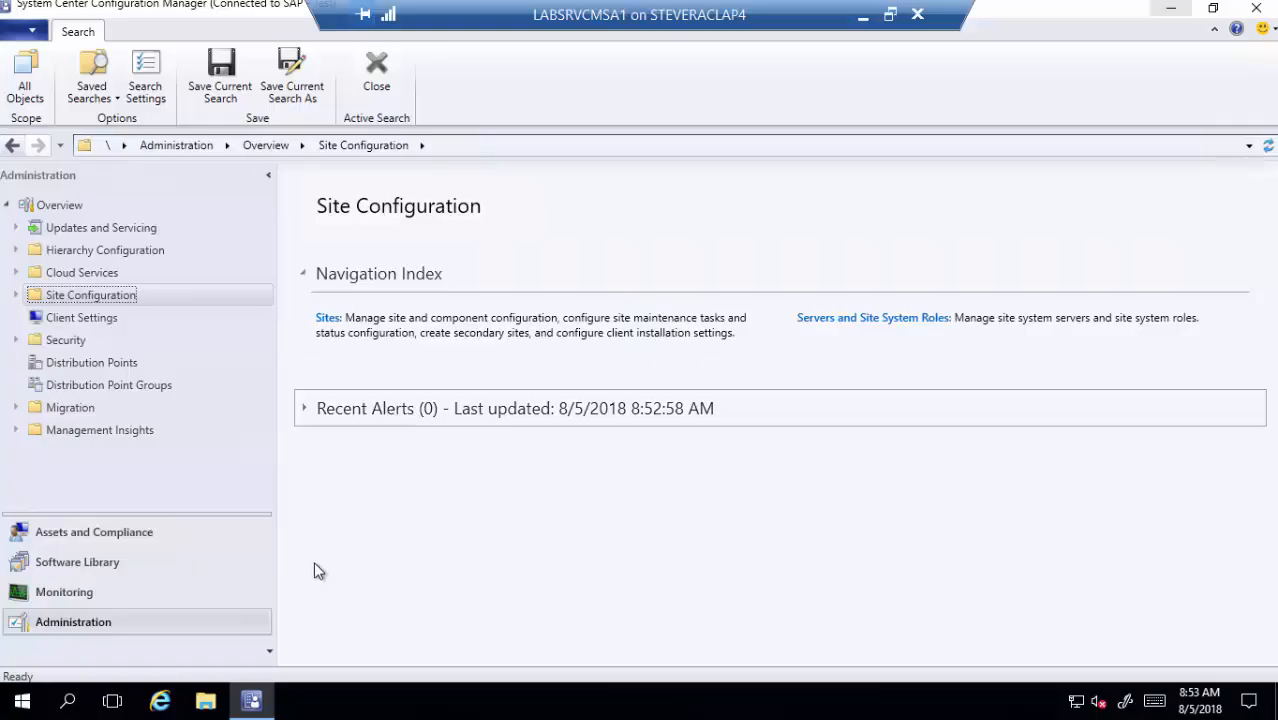
{"action": "left_click", "coordinate": [156, 621]}
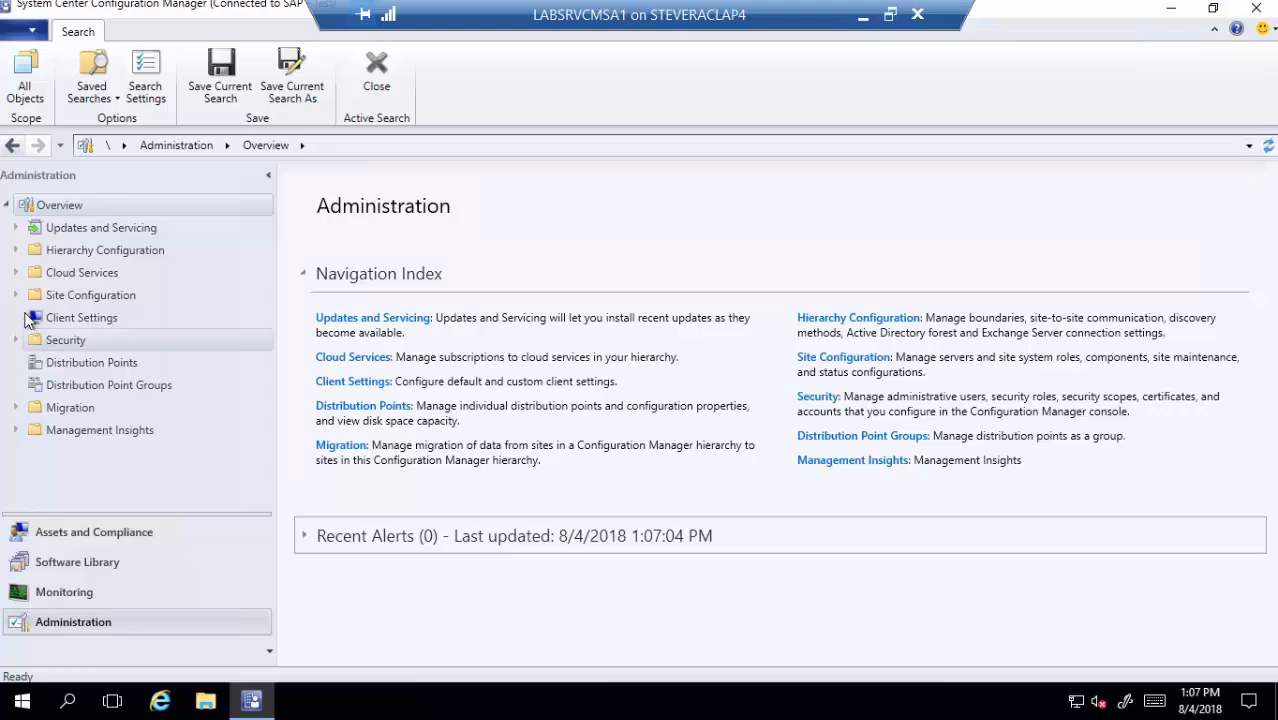
{"action": "left_click", "coordinate": [30, 300]}
{"action": "left_click", "coordinate": [15, 295]}
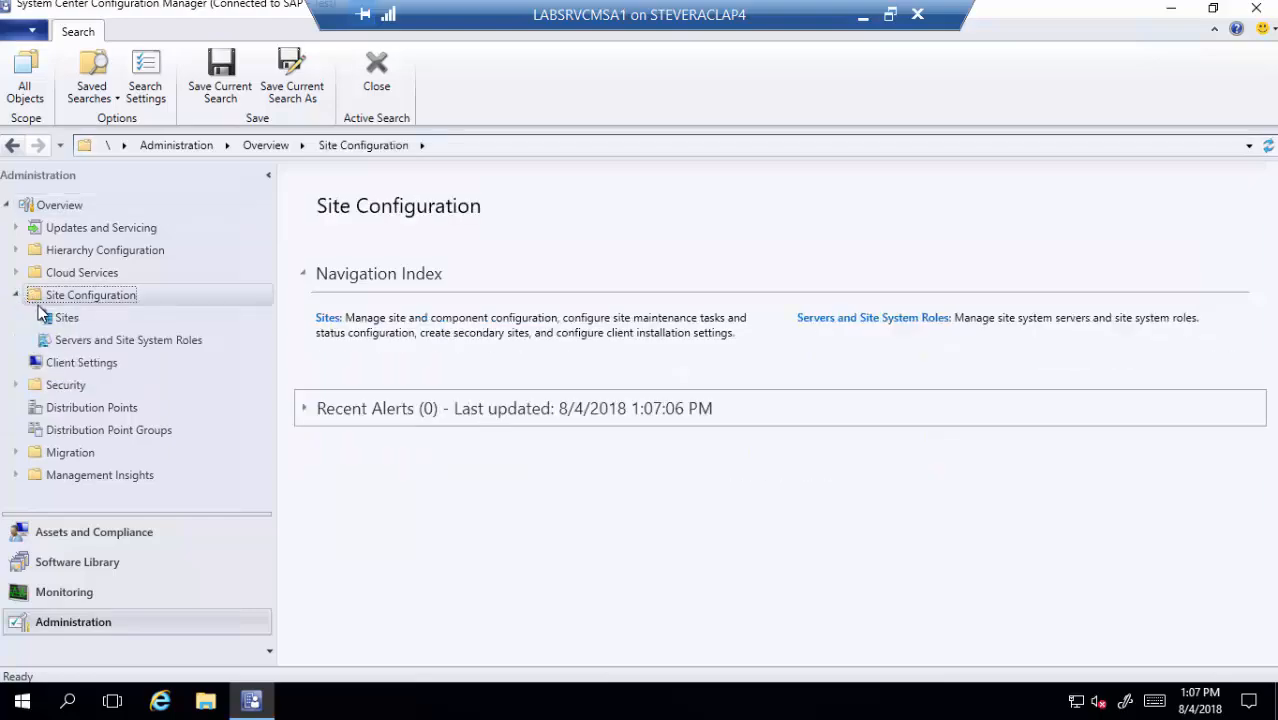
{"action": "left_click", "coordinate": [62, 318]}
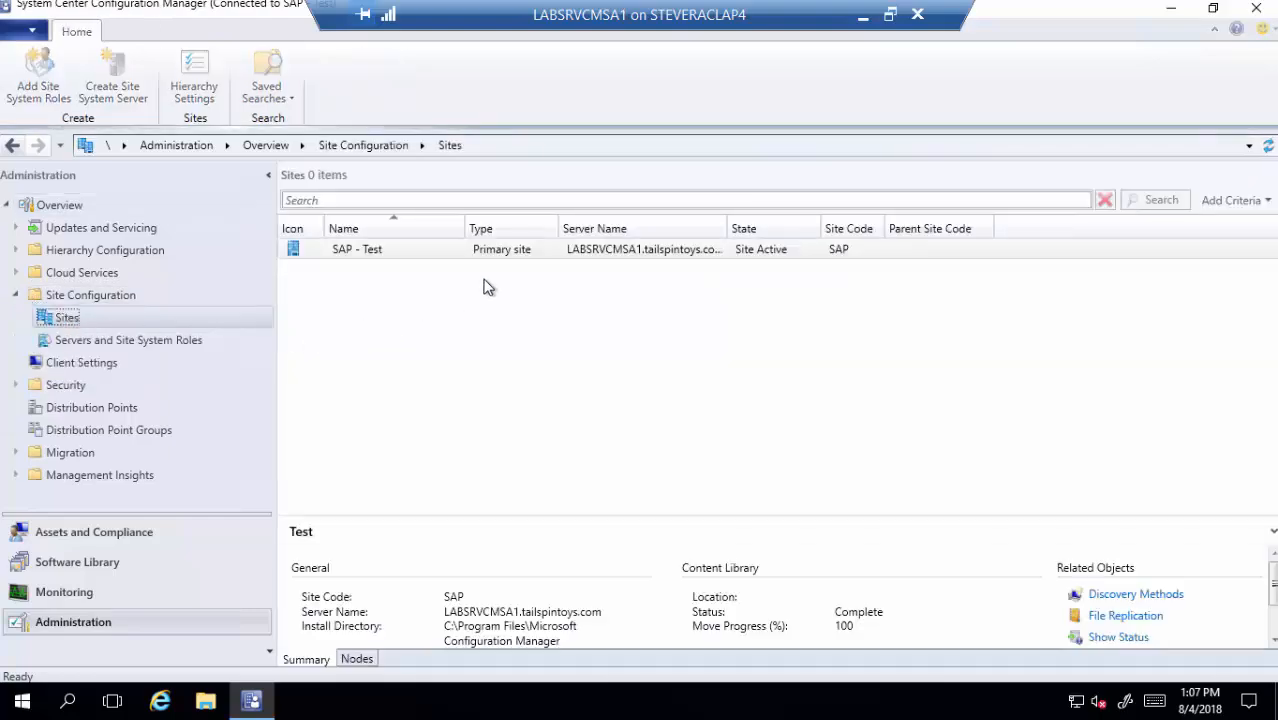
- In Software Update Point component properties, check Enable third-party software updates on the Third Party Updates tab
{"action": "left_click", "coordinate": [410, 104]}
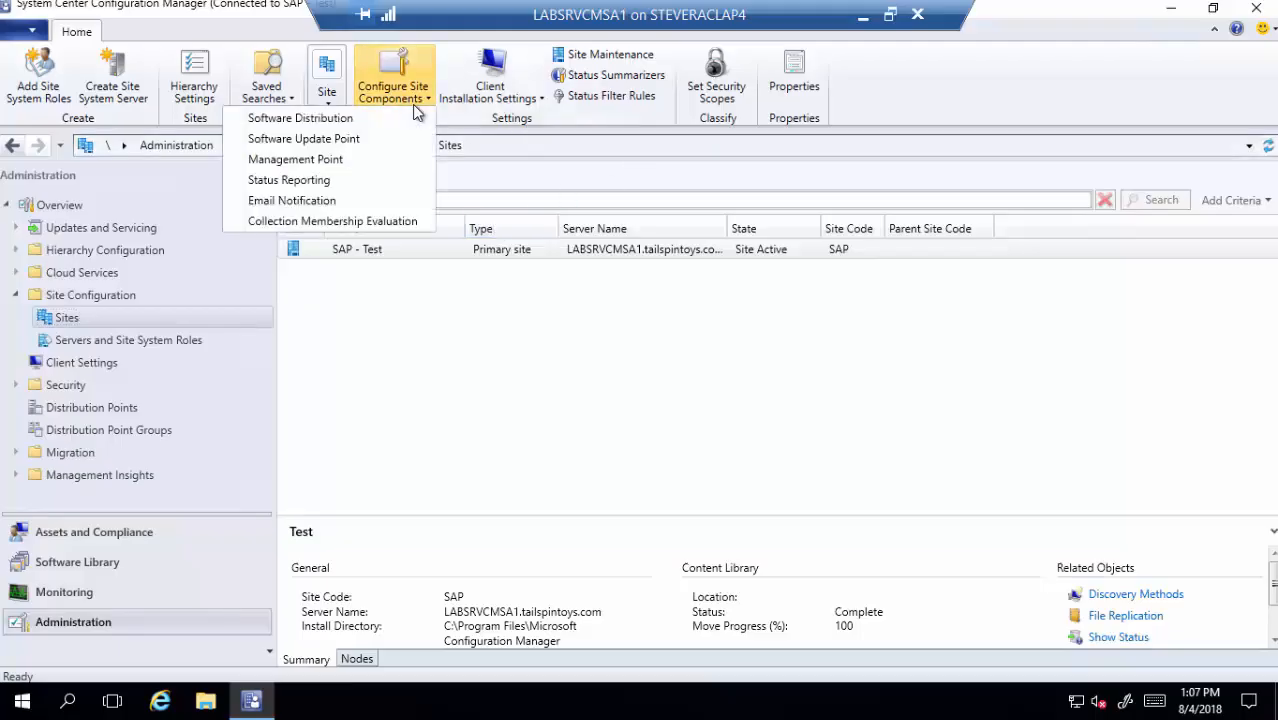
{"action": "left_click", "coordinate": [371, 147]}
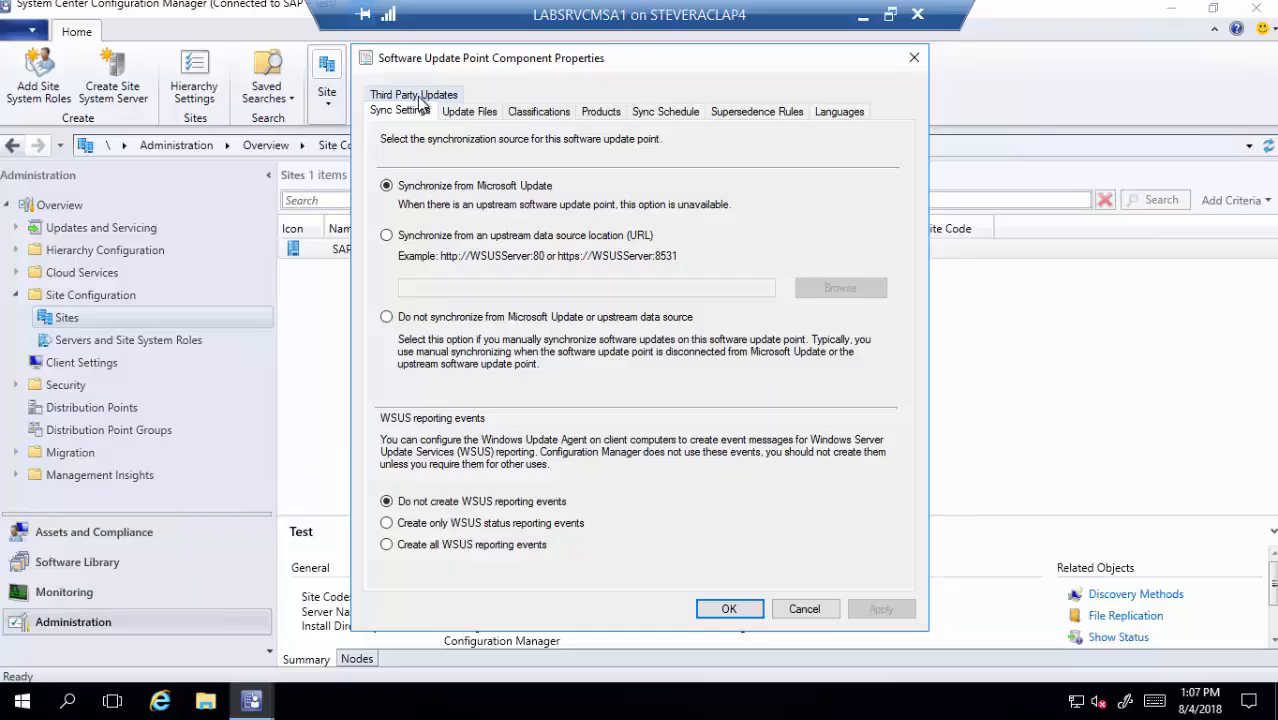
{"action": "left_click", "coordinate": [421, 97]}
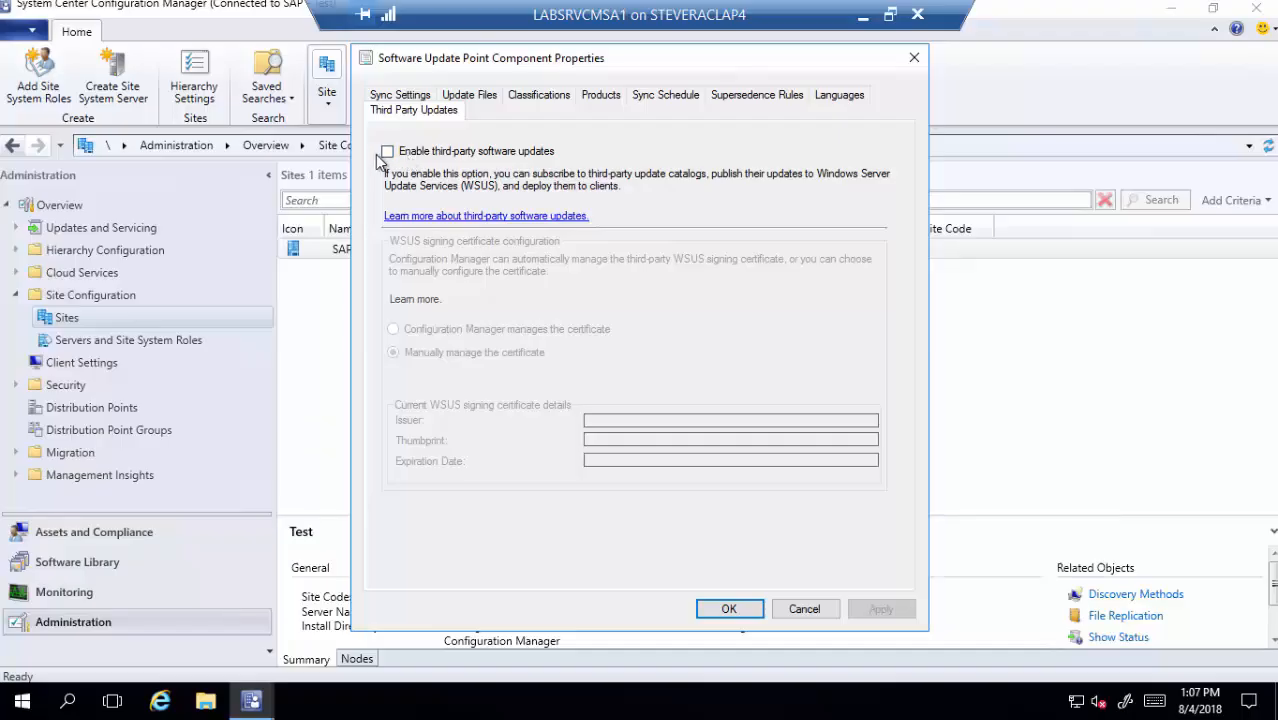
{"action": "left_click", "coordinate": [512, 152]}
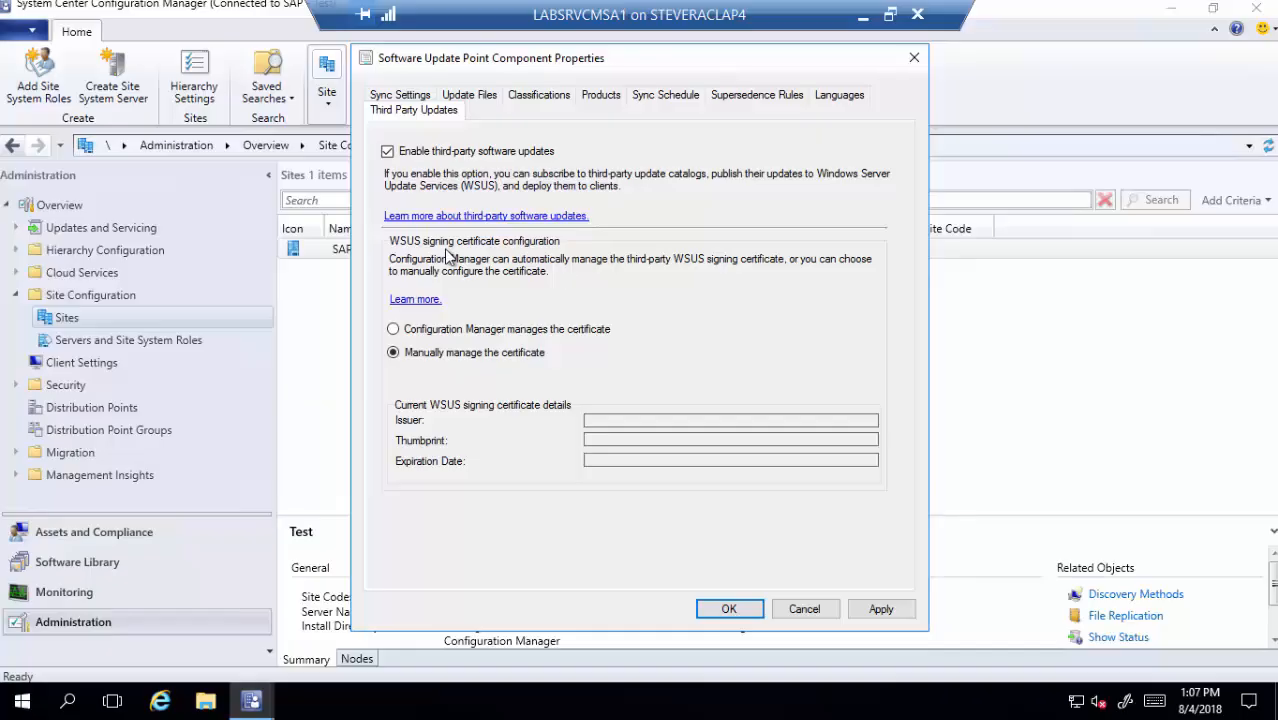
- Choose 'Configuration Manager manages the certificate' for WSUS signing, then apply and confirm with OK
{"action": "left_click", "coordinate": [460, 333]}
{"action": "left_click", "coordinate": [890, 611]}
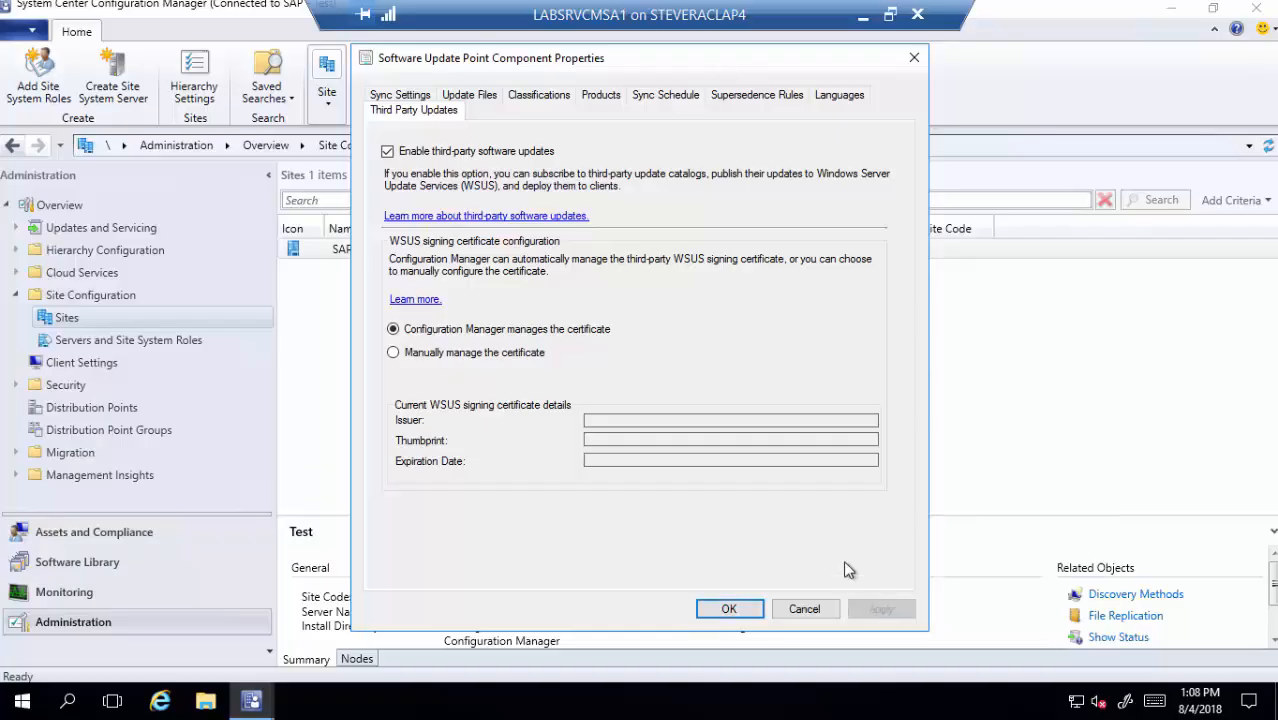
{"action": "left_click", "coordinate": [729, 609]}
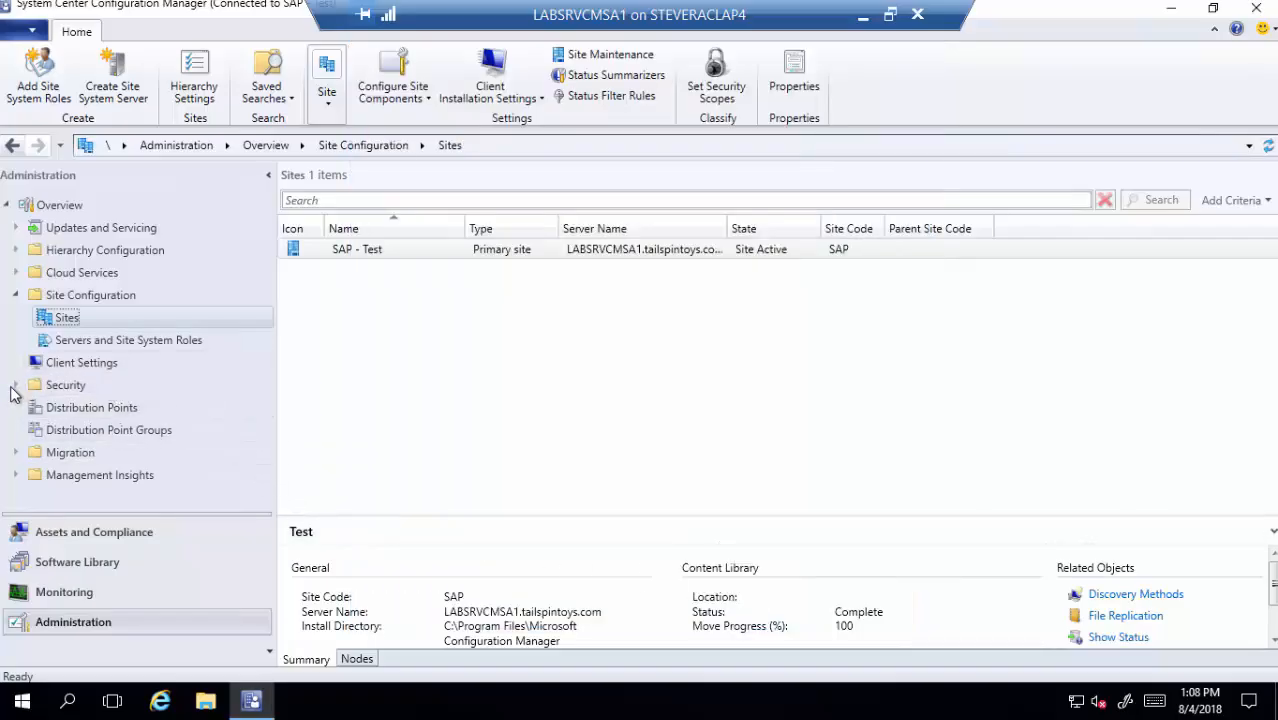
- Locate CN=WSUS Publishers Self-signed under Security > Certificates, then switch to File Explorer
{"action": "left_click", "coordinate": [16, 386]}
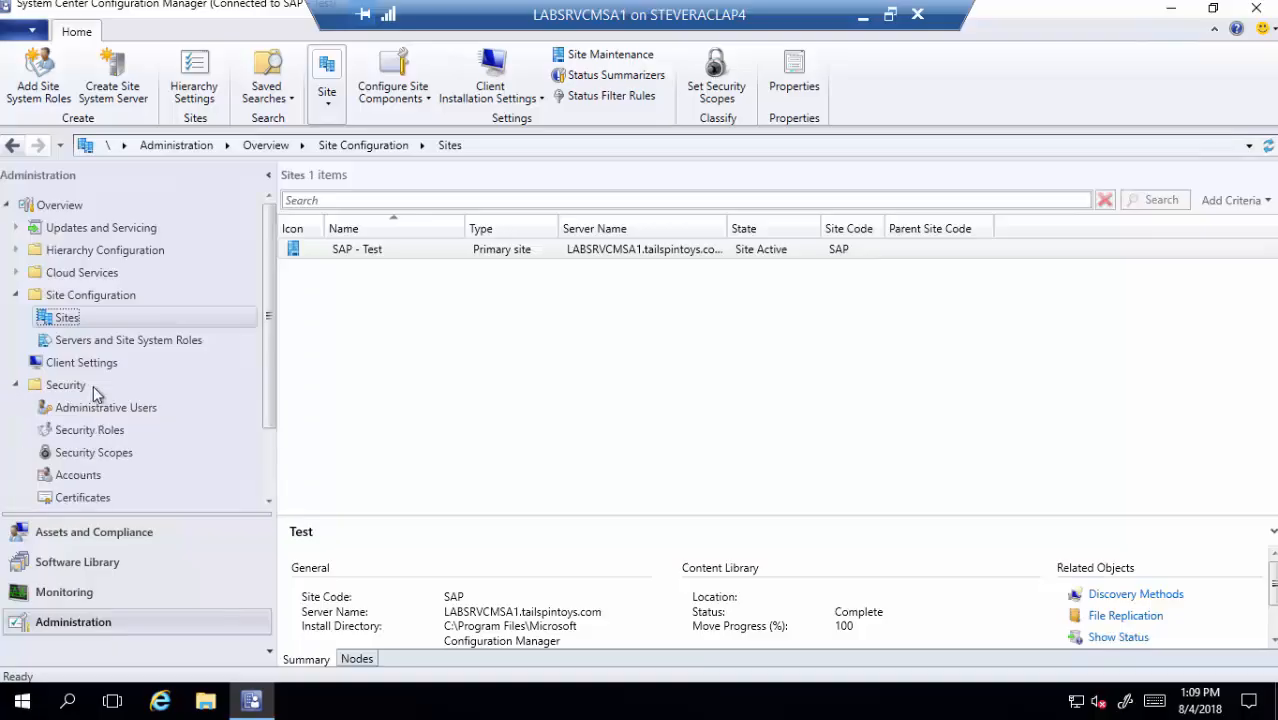
{"action": "scroll", "coordinate": [122, 405], "scroll_direction": "down", "scroll_amount": 1}
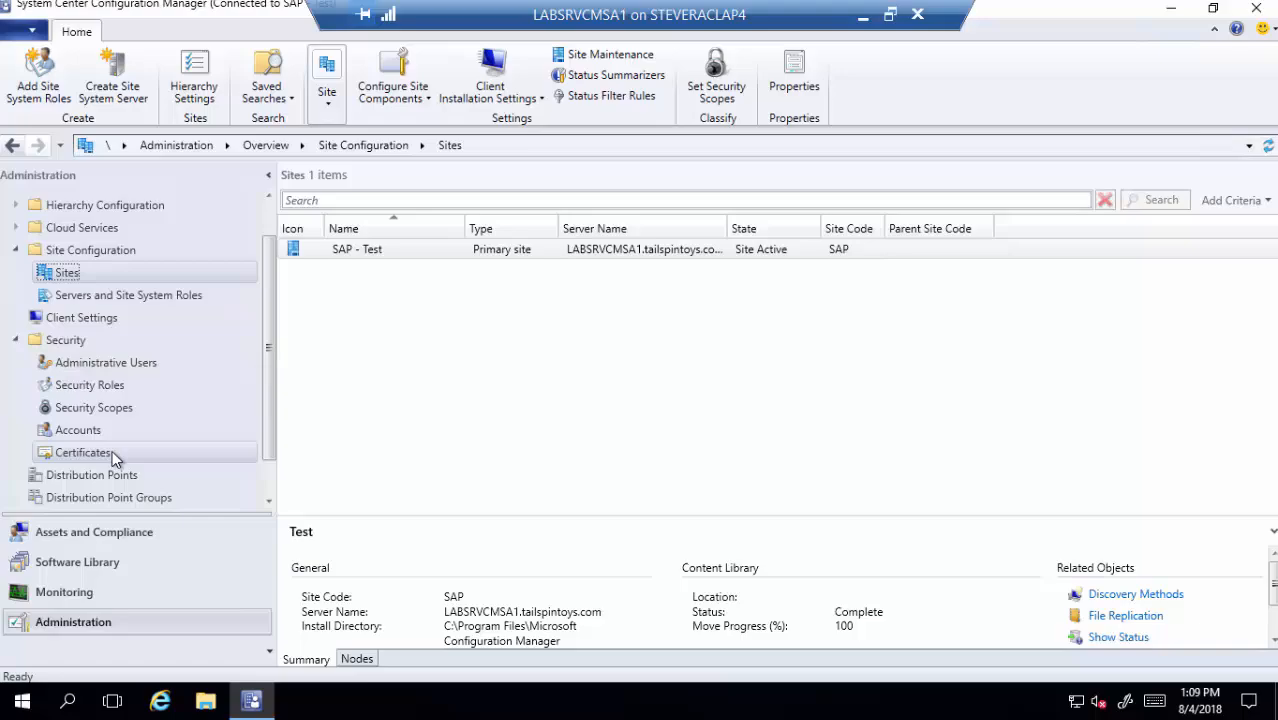
{"action": "left_click", "coordinate": [112, 452]}
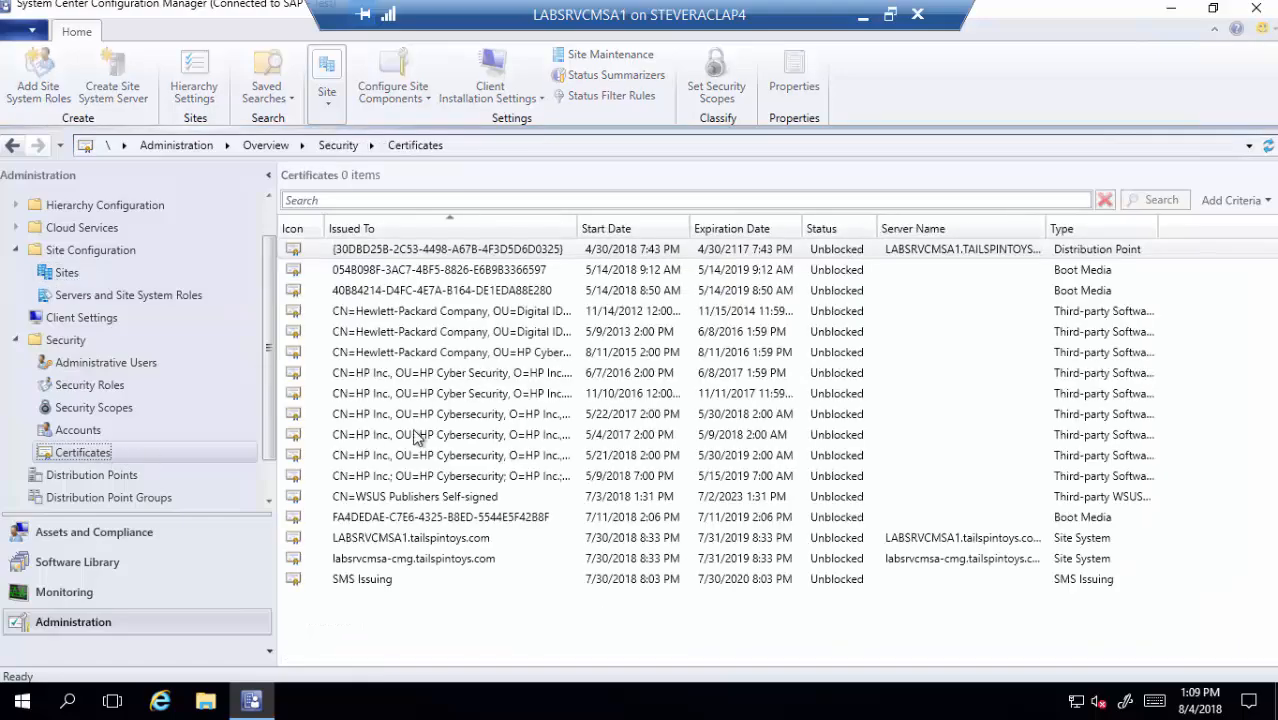
{"action": "left_click", "coordinate": [466, 496]}
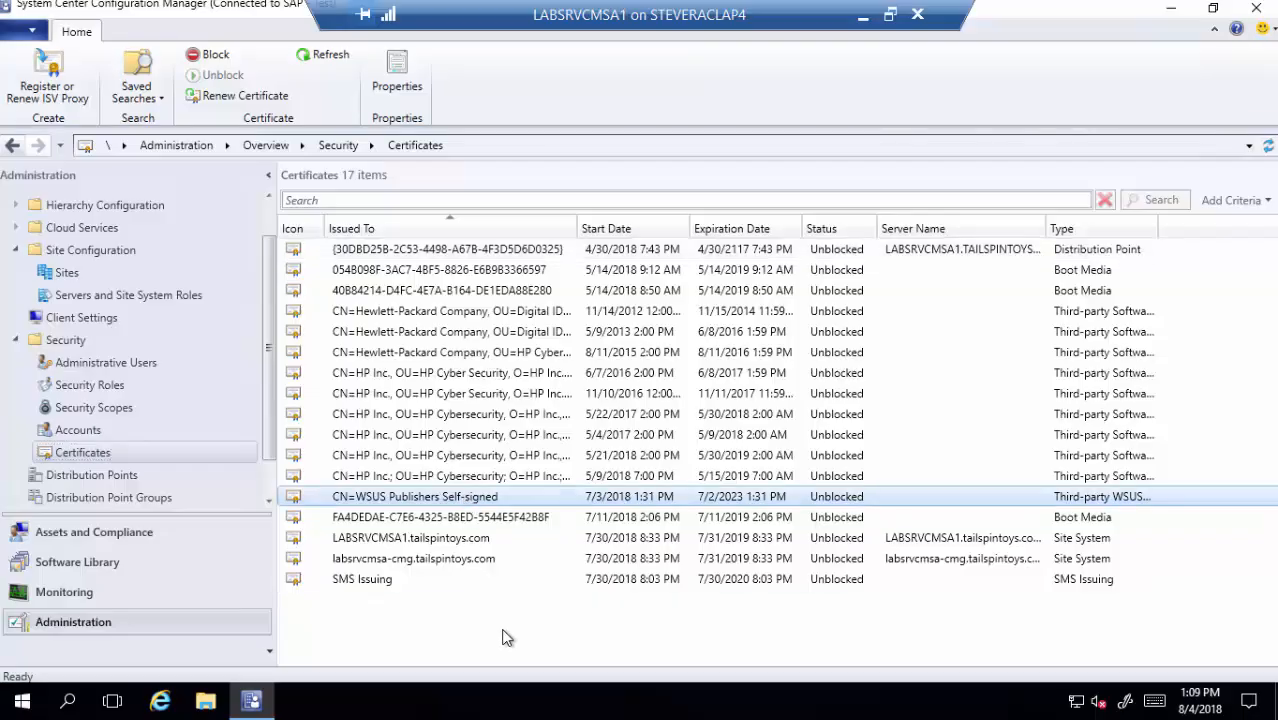
{"action": "left_click", "coordinate": [206, 699]}
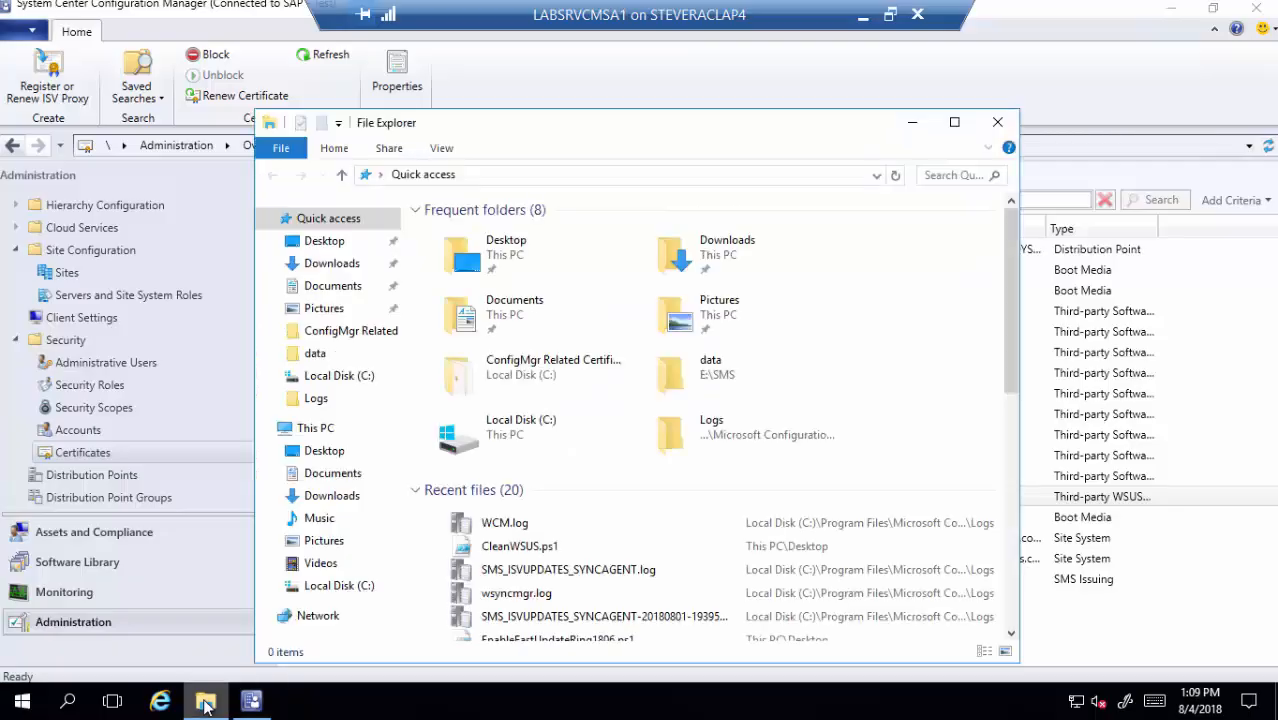
- Open wsyncmgr.log in CMTrace and maximize the log viewer
{"action": "double_click", "coordinate": [545, 592]}
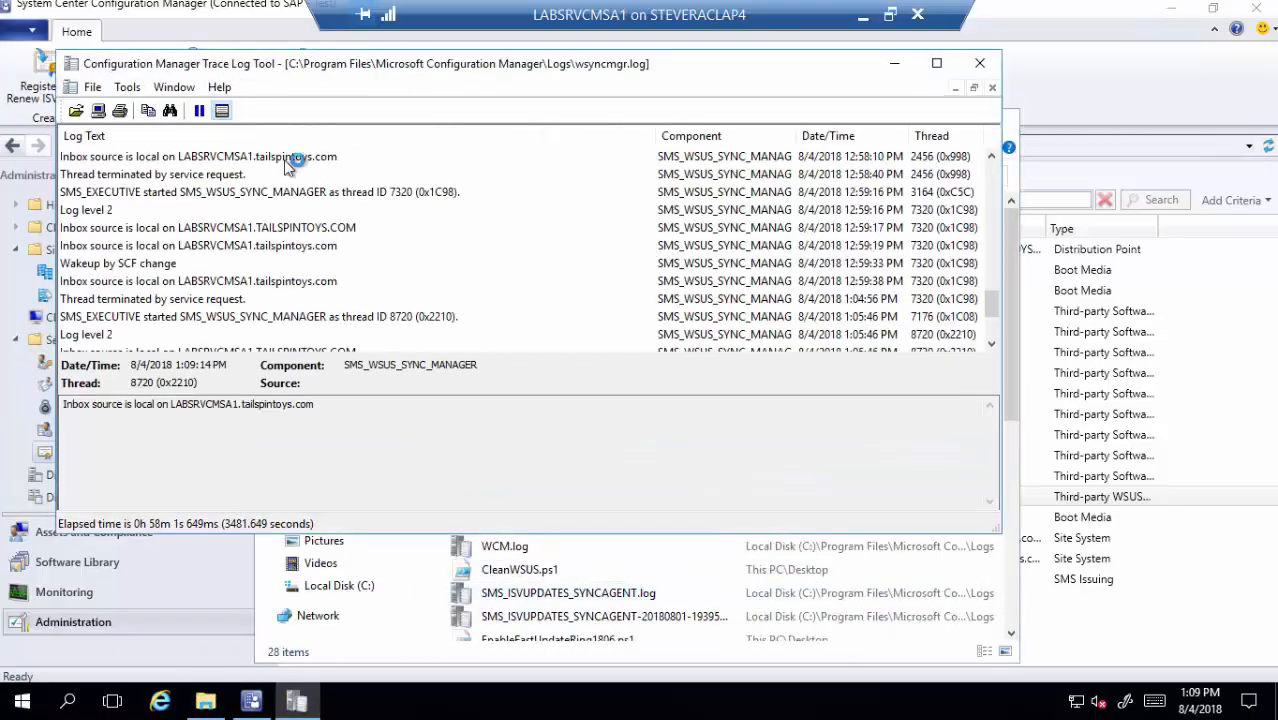
{"action": "double_click", "coordinate": [282, 72]}
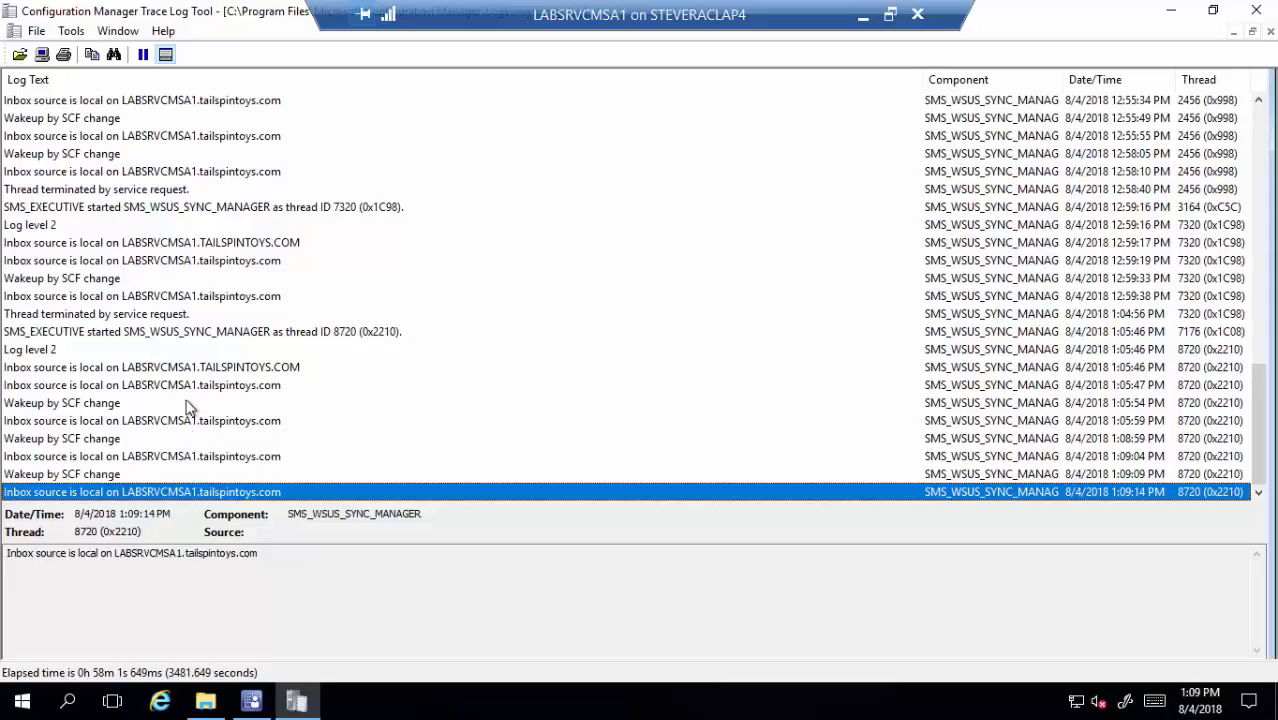
{"action": "scroll", "coordinate": [170, 350], "scroll_direction": "up", "scroll_amount": 1}
{"action": "scroll", "coordinate": [172, 355], "scroll_direction": "up", "scroll_amount": 1}
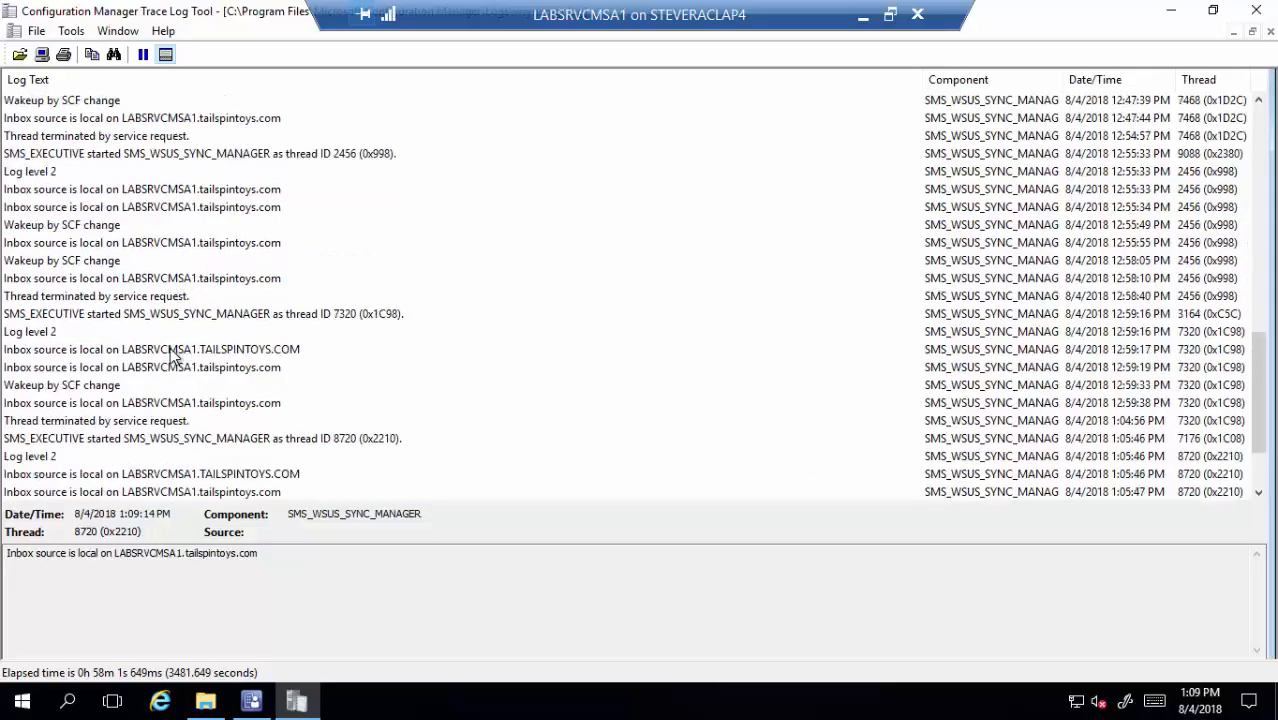
{"action": "scroll", "coordinate": [170, 352], "scroll_direction": "down", "scroll_amount": 2}
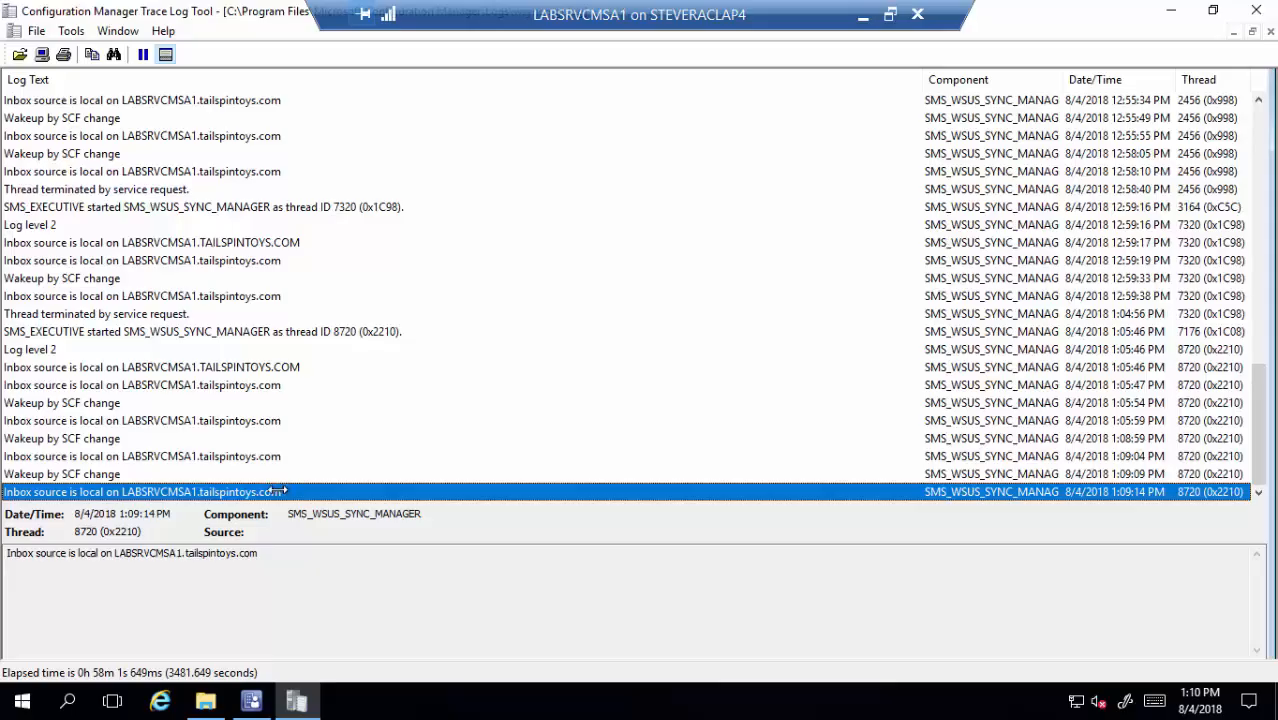
- Search the log for 'error', 'sync' and 'done' to reach the 'Done synchronizing SMS with WSUS Server' line
{"action": "key", "text": "ctrl+f"}
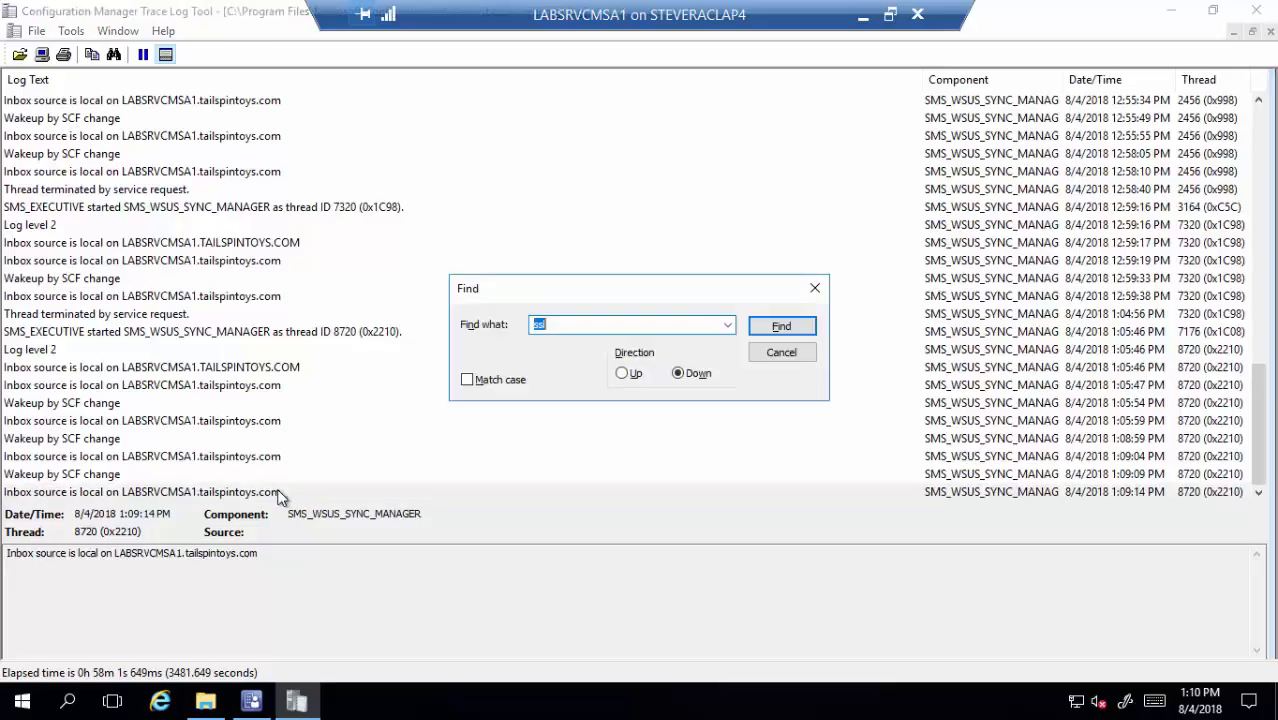
{"action": "type", "text": "error"}
{"action": "key", "text": "Return"}
{"action": "key", "text": "Return"}
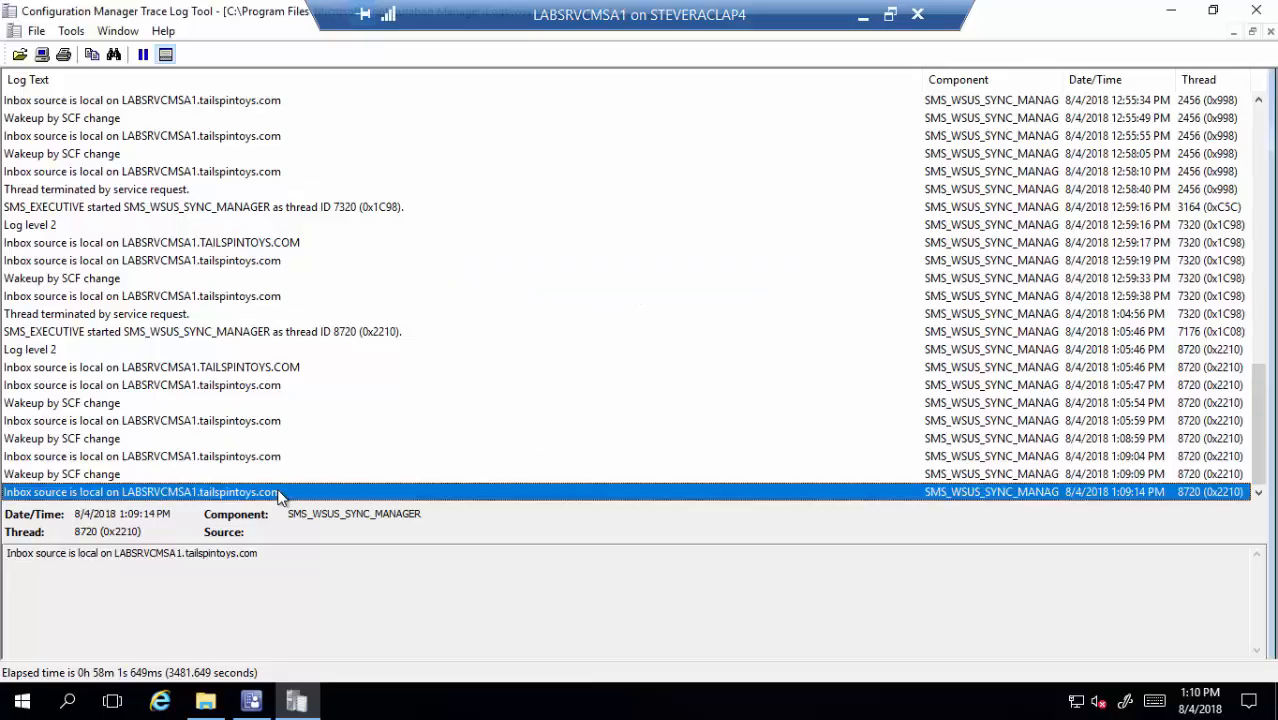
{"action": "key", "text": "ctrl+f"}
{"action": "type", "text": "sync"}
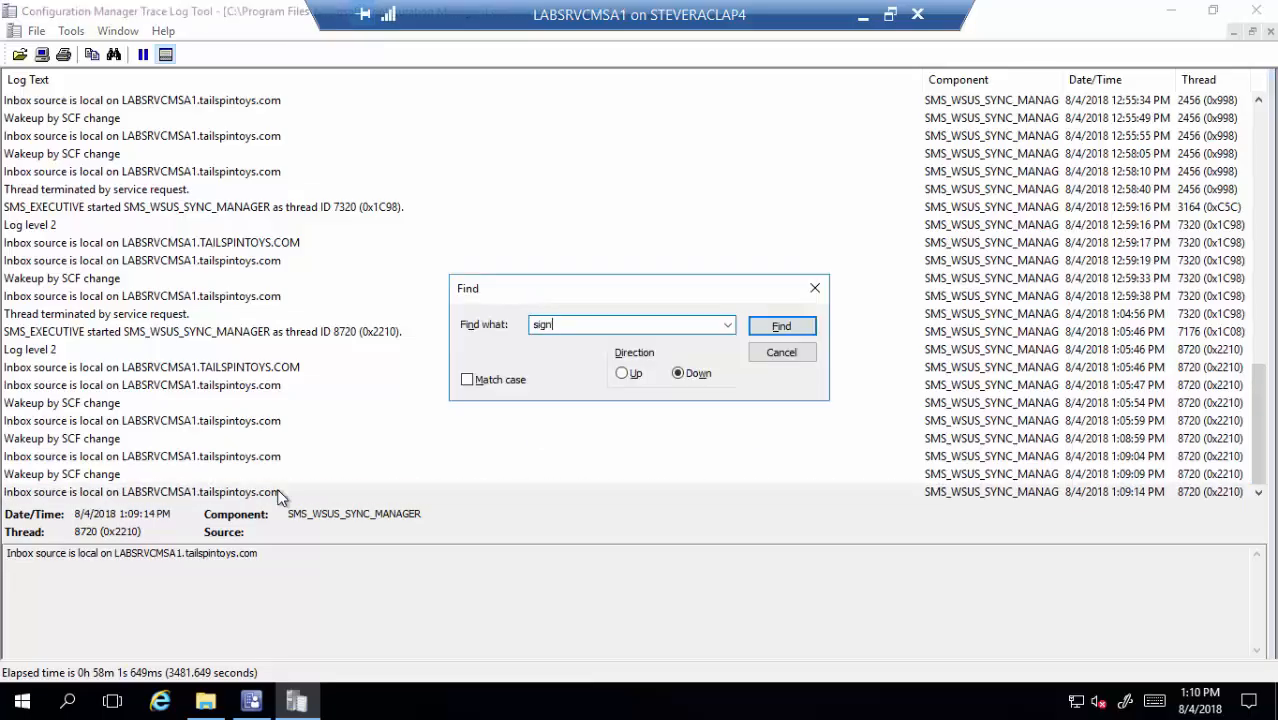
{"action": "key", "text": "Return"}
{"action": "key", "text": "Return"}
{"action": "key", "text": "ctrl+f"}
{"action": "type", "text": "done"}
{"action": "key", "text": "Return"}
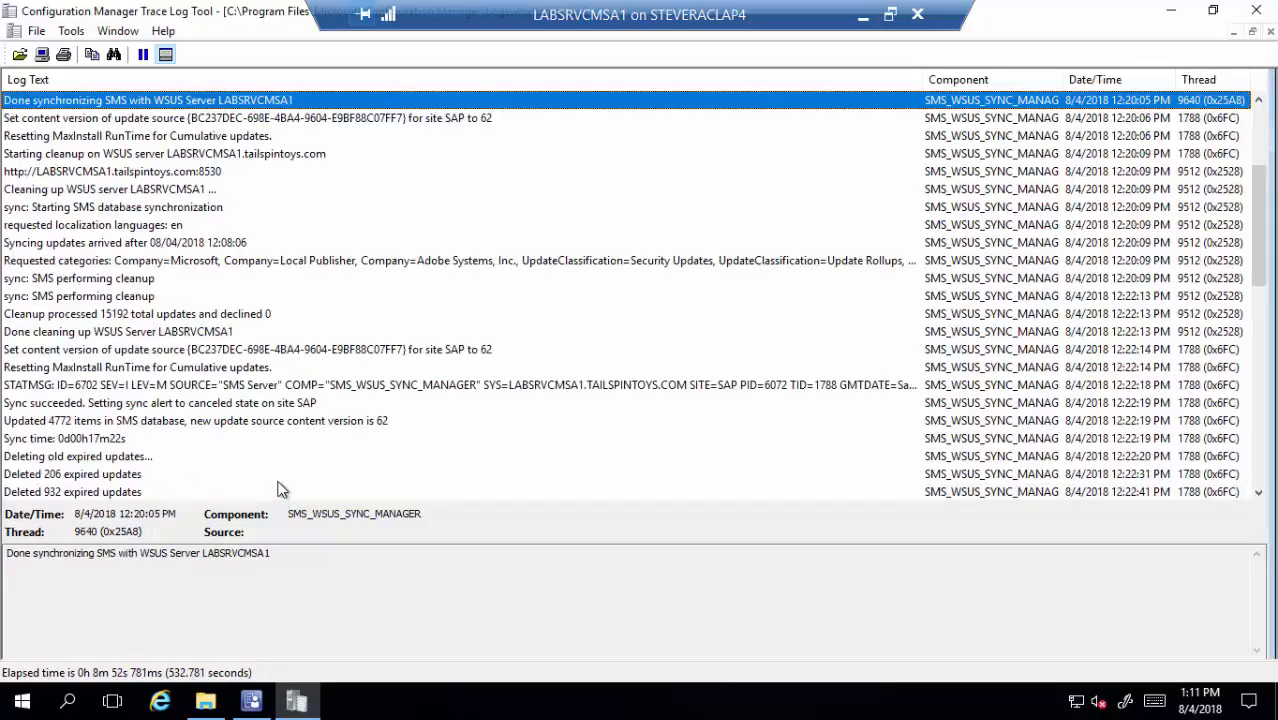
{"action": "scroll", "coordinate": [210, 320], "scroll_direction": "up", "scroll_amount": 3}
- Close CMTrace and browse to C:\Program Files\Microsoft Configuration Manager\Logs, scrolling to the wsyncmgr files
{"action": "scroll", "coordinate": [210, 320], "scroll_direction": "up", "scroll_amount": 1}
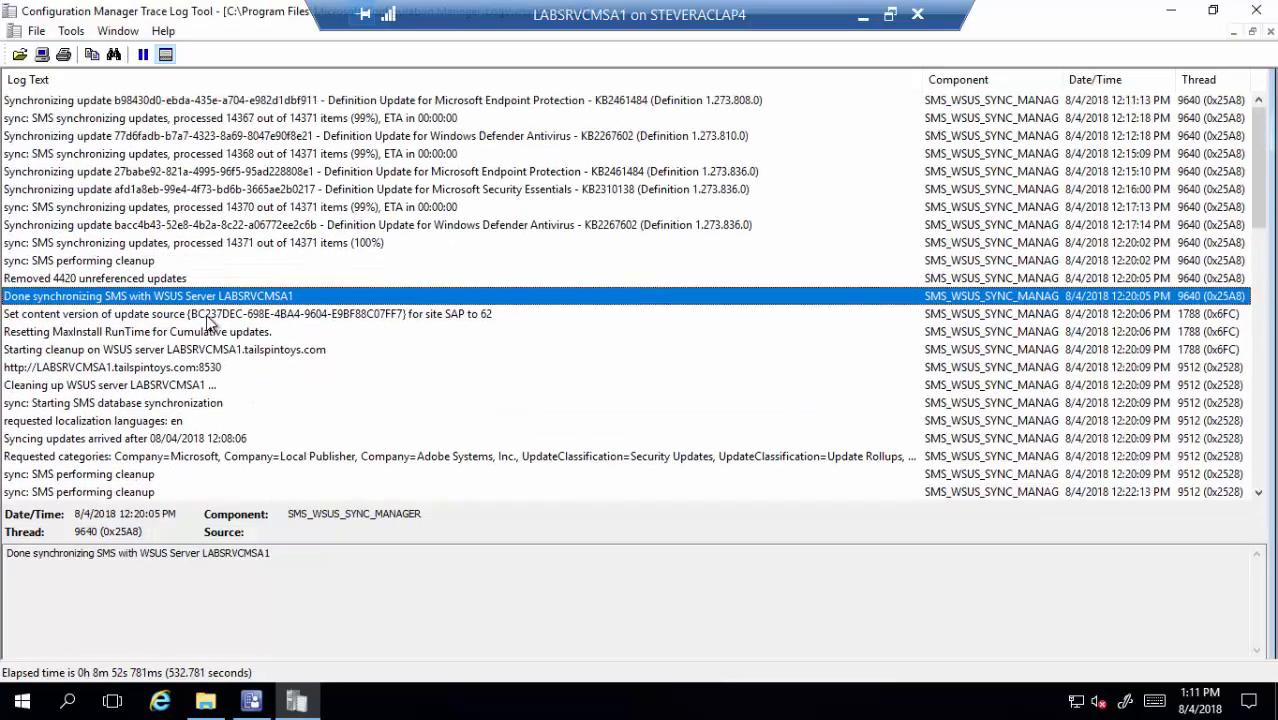
{"action": "left_click", "coordinate": [1255, 12]}
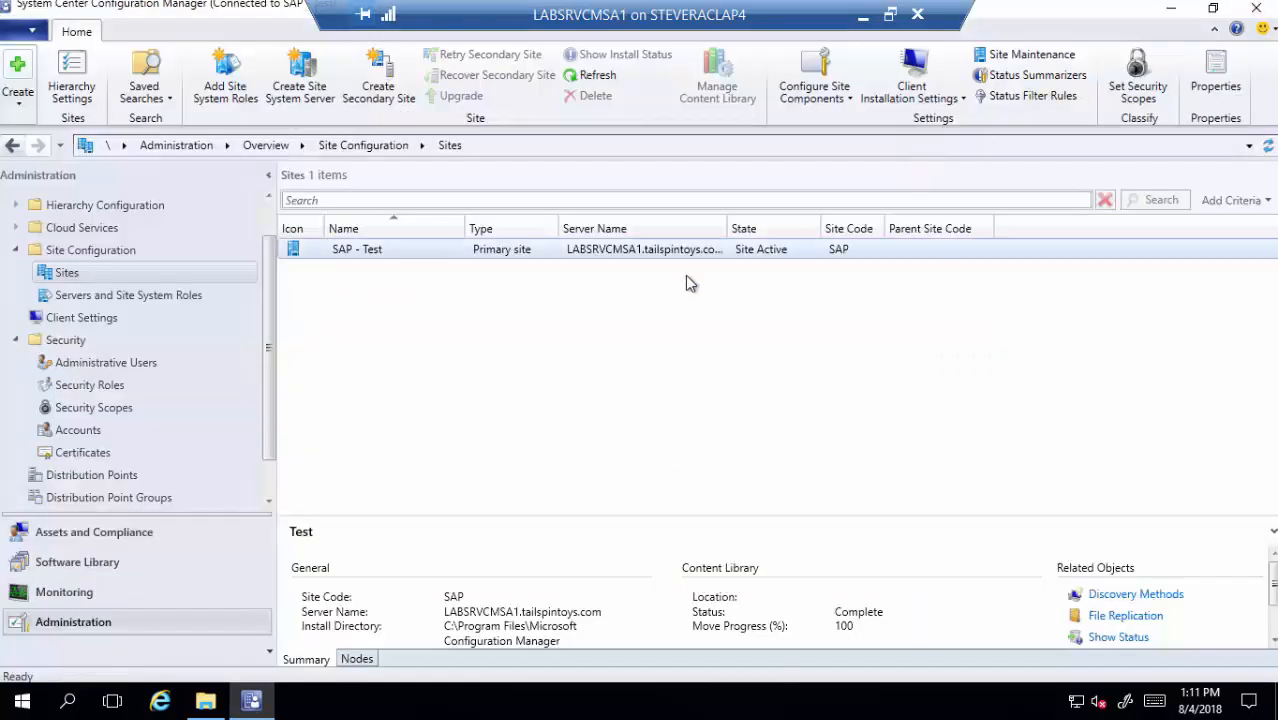
{"action": "left_click", "coordinate": [205, 703]}
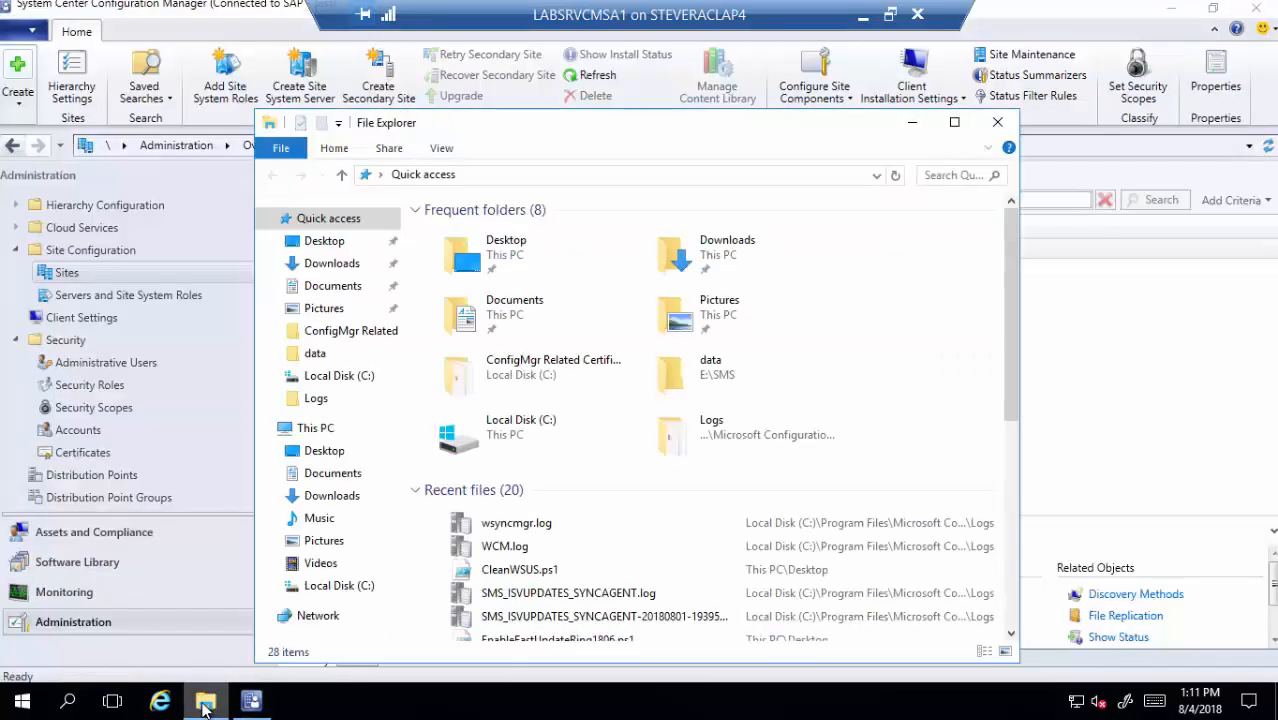
{"action": "scroll", "coordinate": [568, 565], "scroll_direction": "down", "scroll_amount": 1}
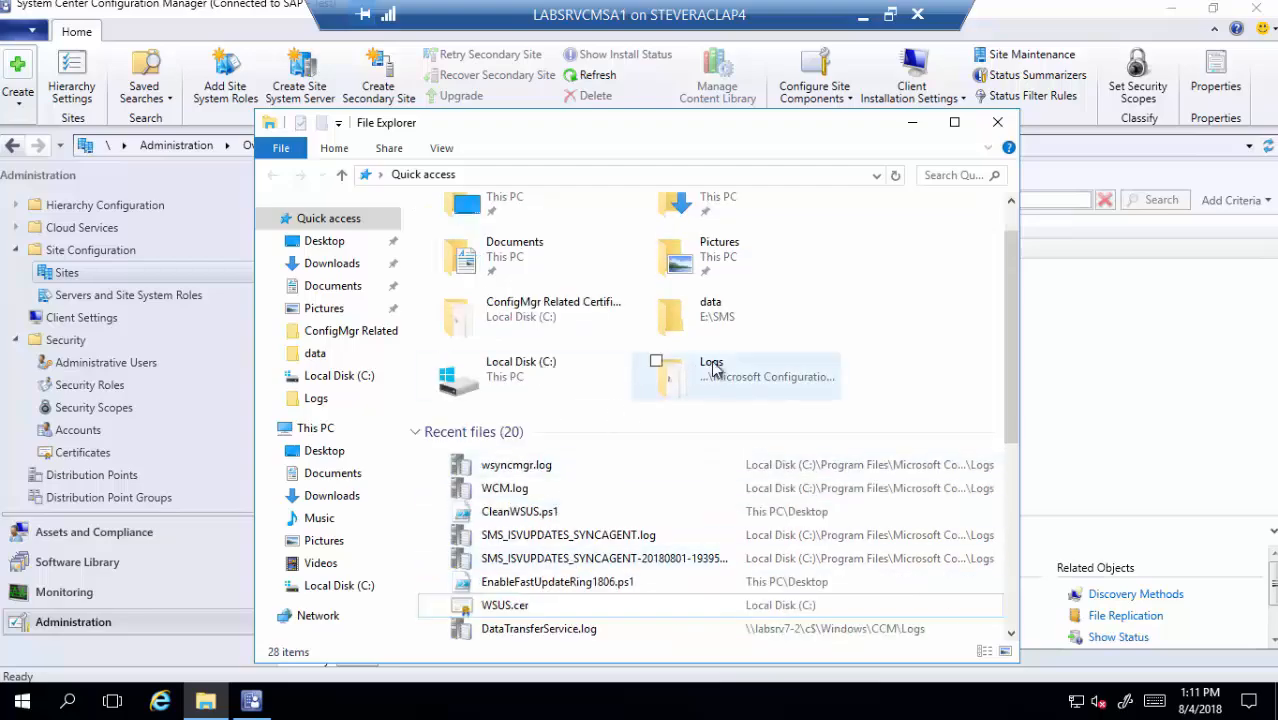
{"action": "double_click", "coordinate": [541, 378]}
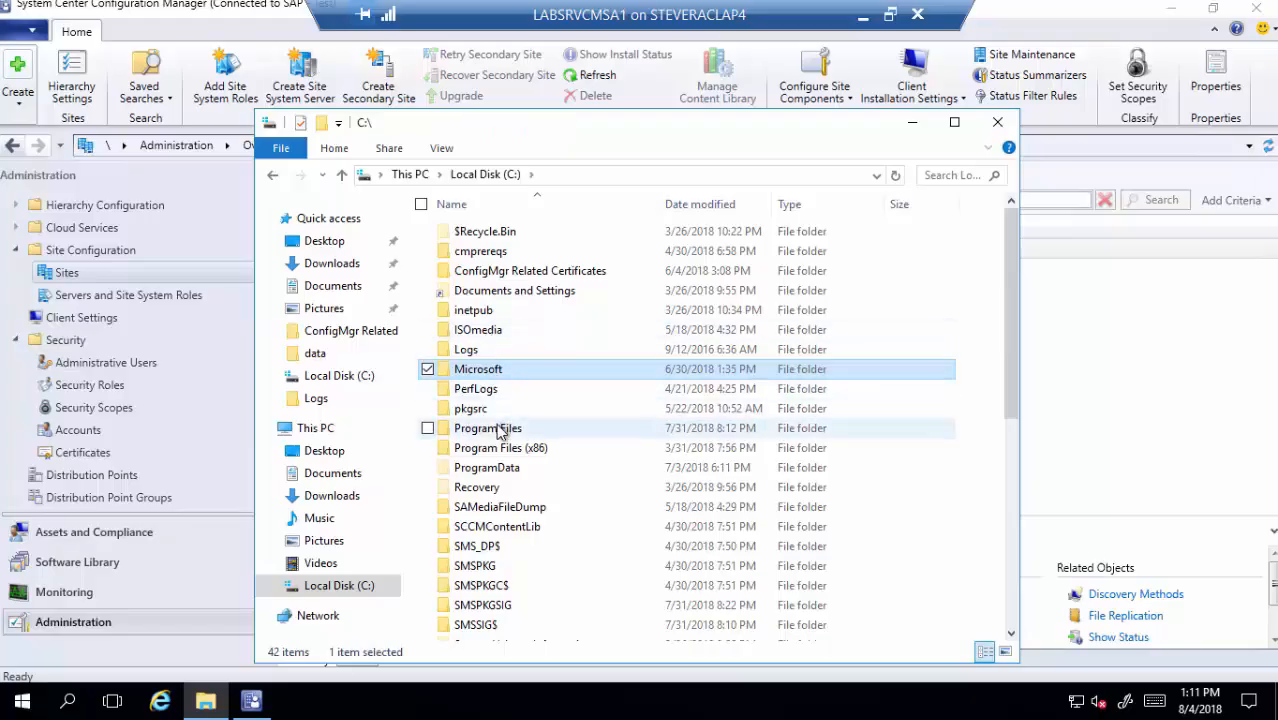
{"action": "double_click", "coordinate": [500, 428]}
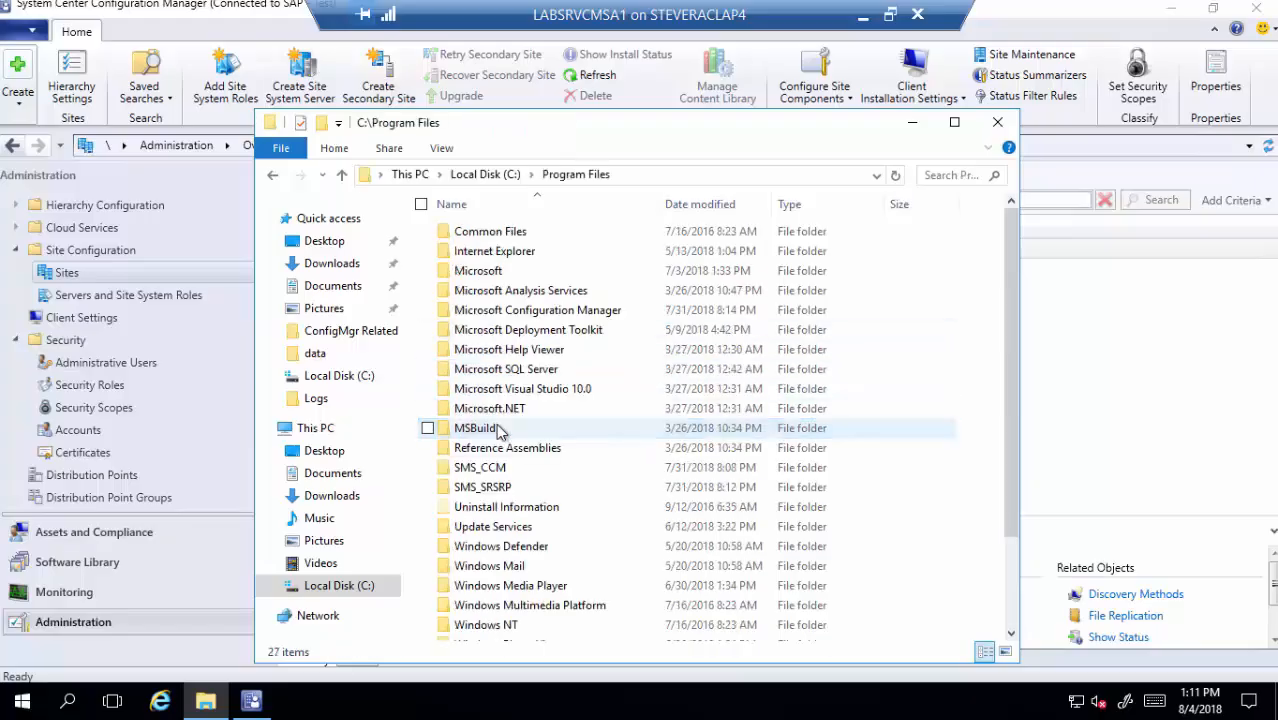
{"action": "left_click", "coordinate": [549, 316]}
{"action": "double_click", "coordinate": [549, 316]}
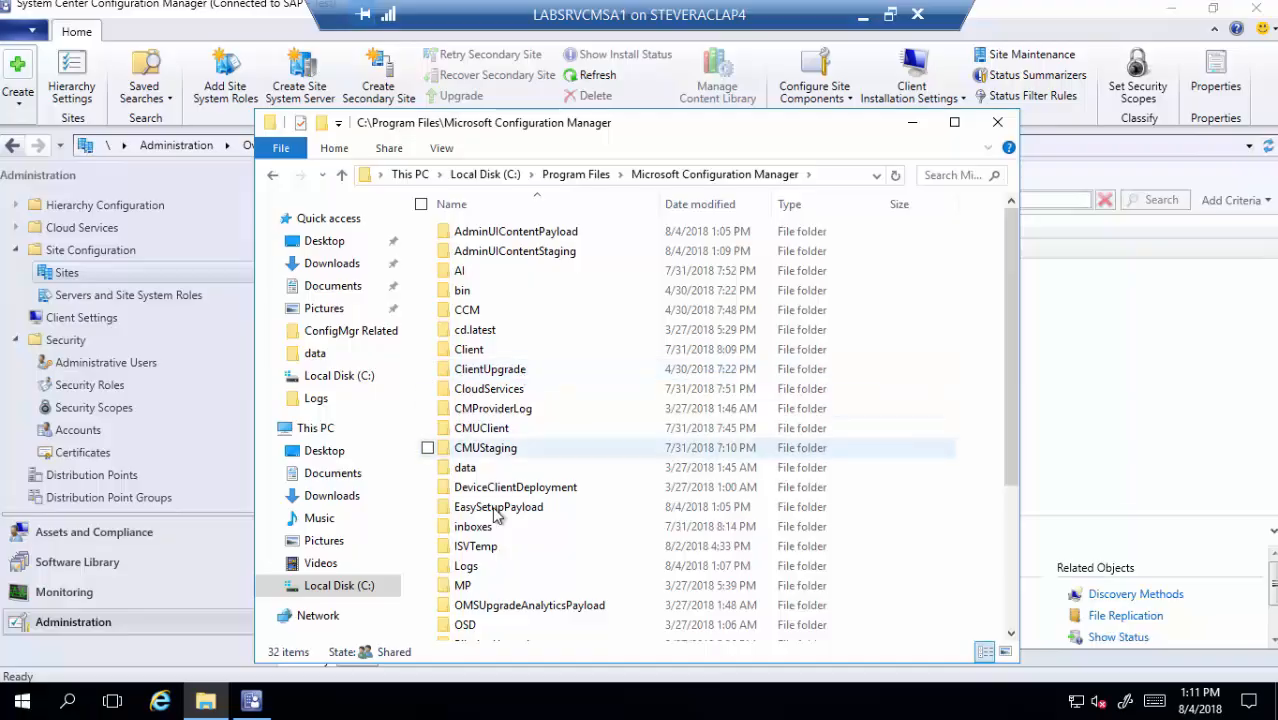
{"action": "double_click", "coordinate": [493, 578]}
{"action": "scroll", "coordinate": [493, 560], "scroll_direction": "down", "scroll_amount": 10}
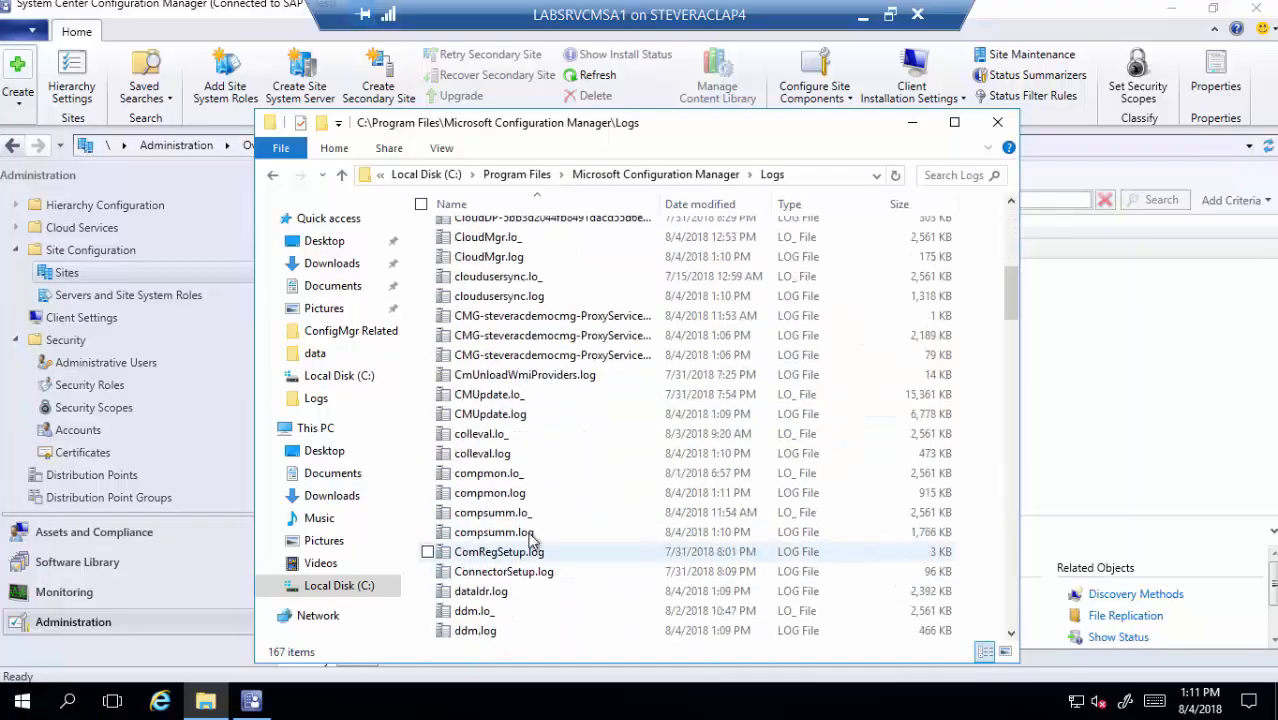
{"action": "left_click_drag", "start_coordinate": [1011, 300], "coordinate": [1013, 658]}
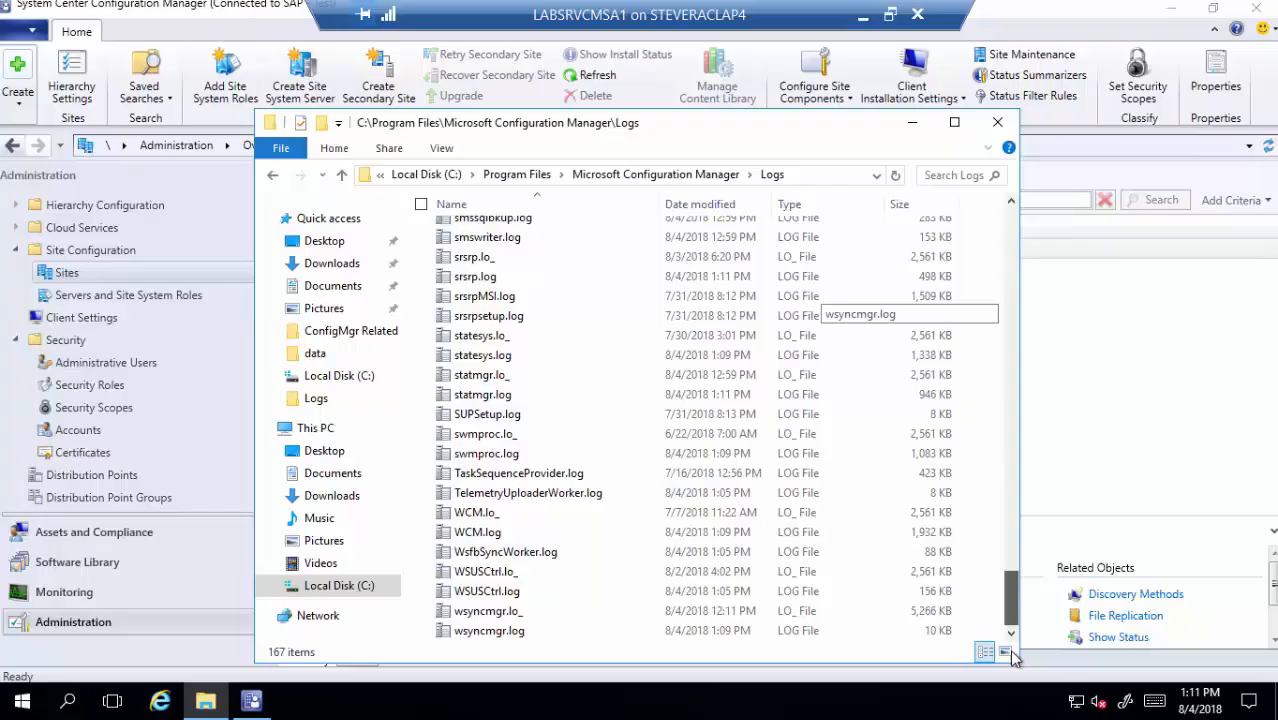
{"action": "double_click", "coordinate": [532, 609]}
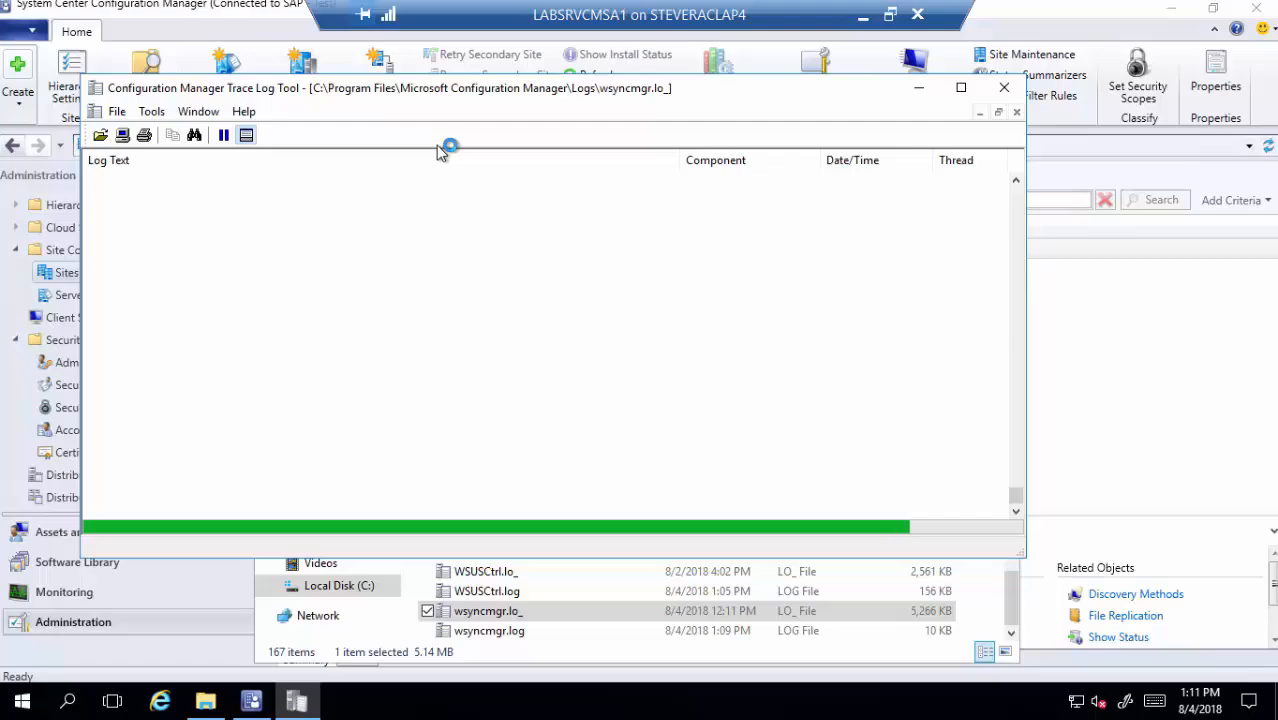
{"action": "left_click", "coordinate": [350, 289]}
{"action": "key", "text": "ctrl+f"}
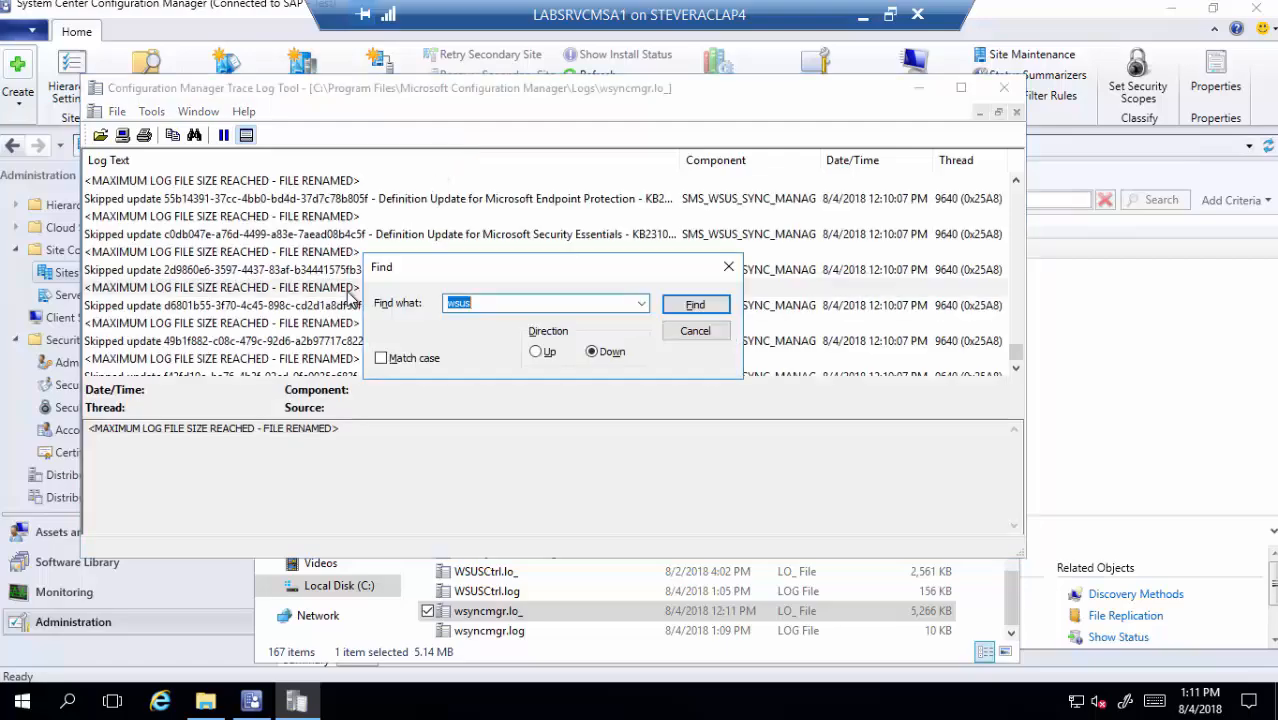
{"action": "key", "text": "Return"}
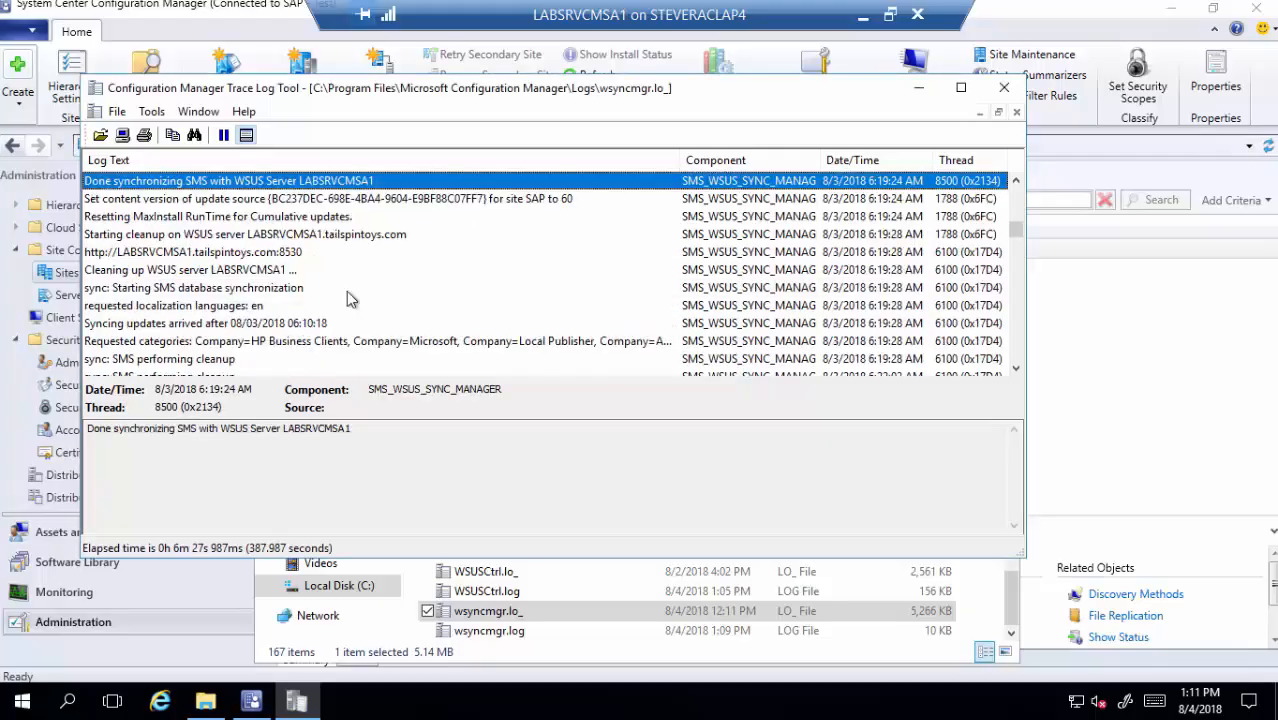
{"action": "key", "text": "ctrl+f"}
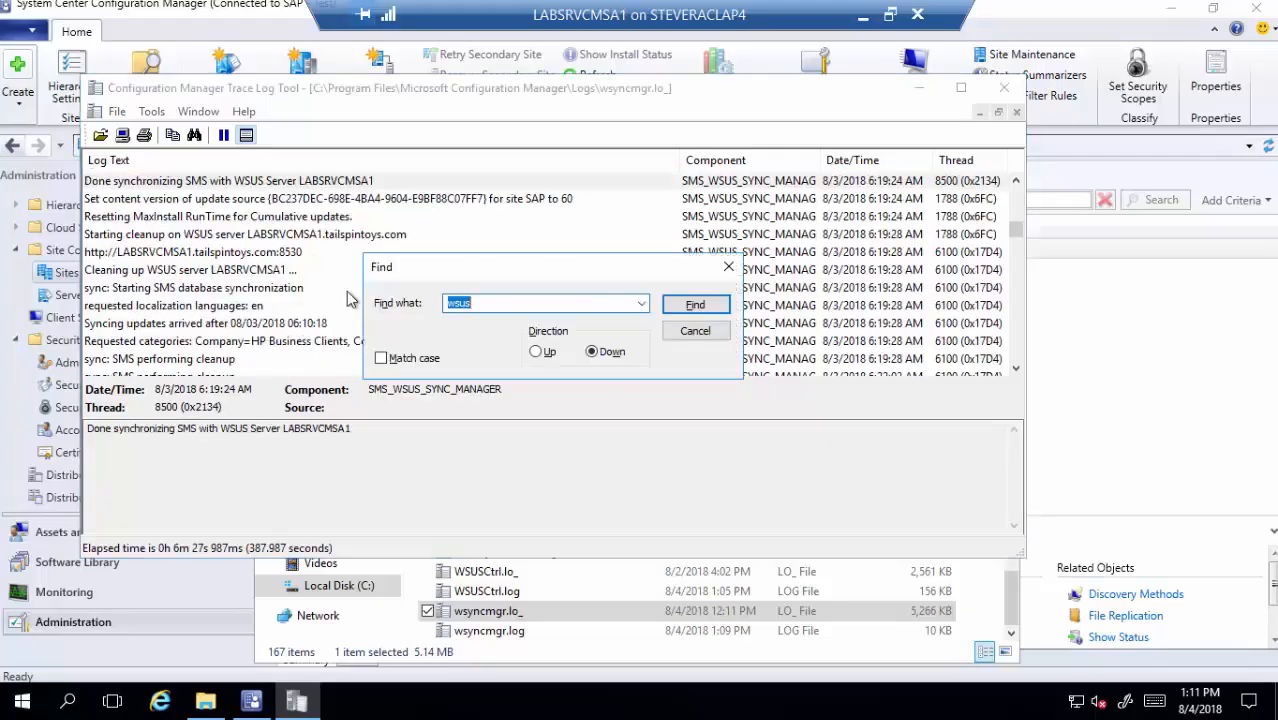
{"action": "type", "text": "certificate"}
{"action": "key", "text": "Return"}
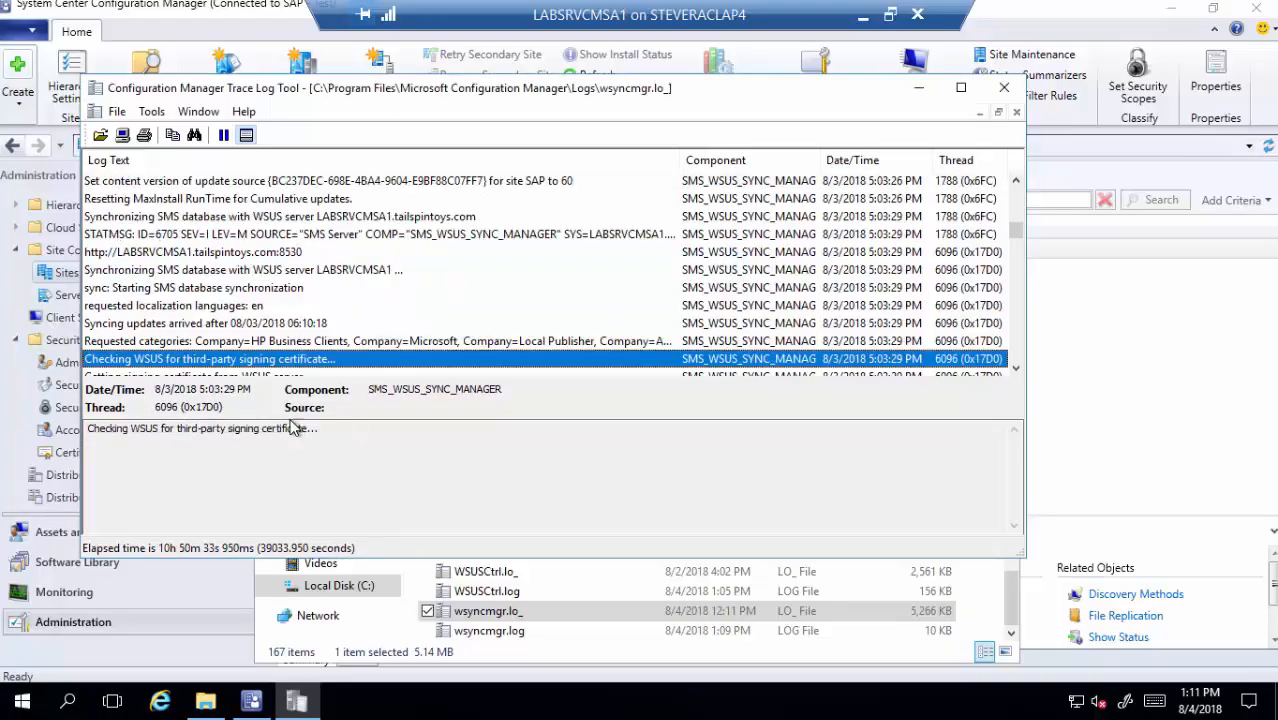
{"action": "scroll", "coordinate": [370, 280], "scroll_direction": "down", "scroll_amount": 2}
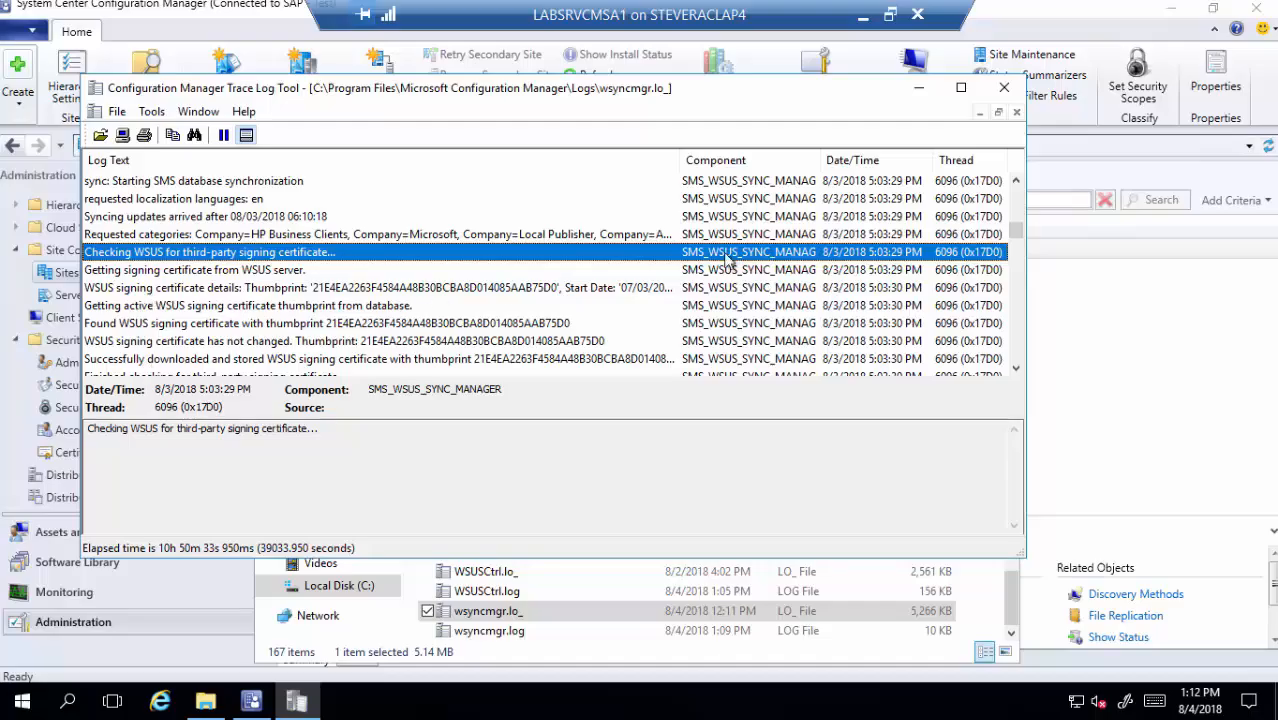
{"action": "left_click", "coordinate": [1004, 89]}
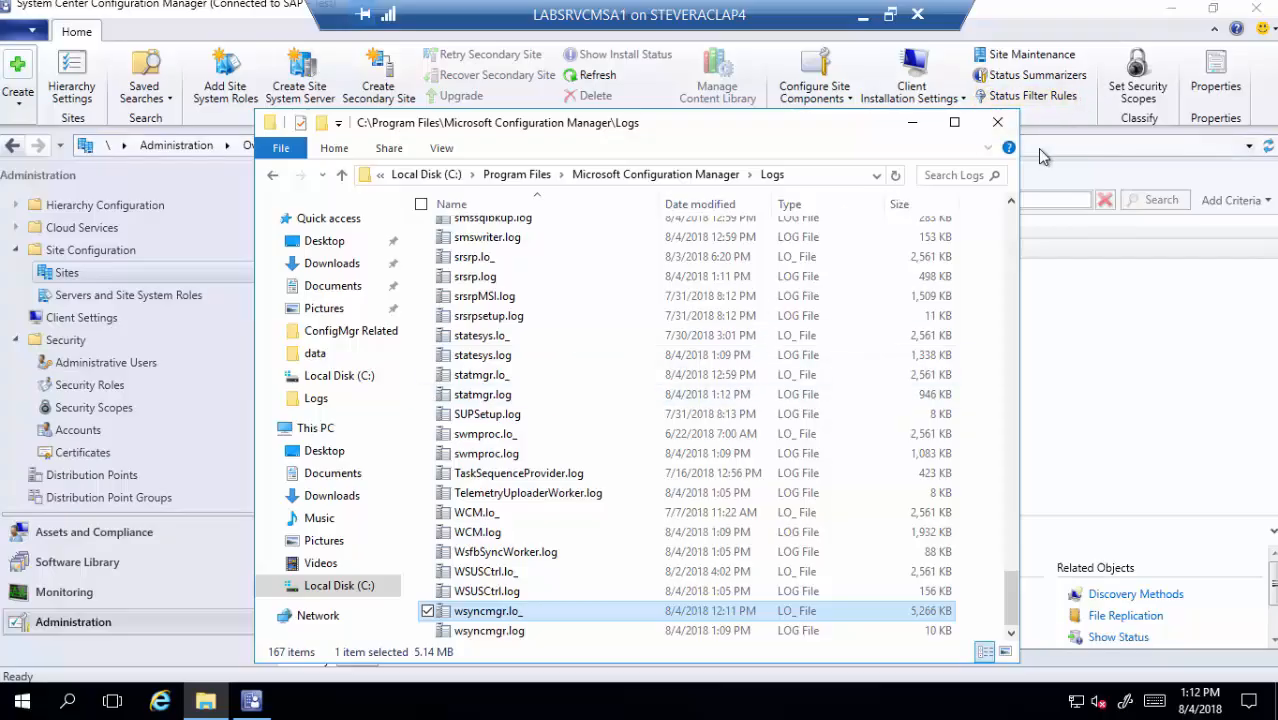
- Close the Logs window, review the Software Update Point's Third Party Updates certificate setting, and cancel
{"action": "left_click", "coordinate": [997, 122]}
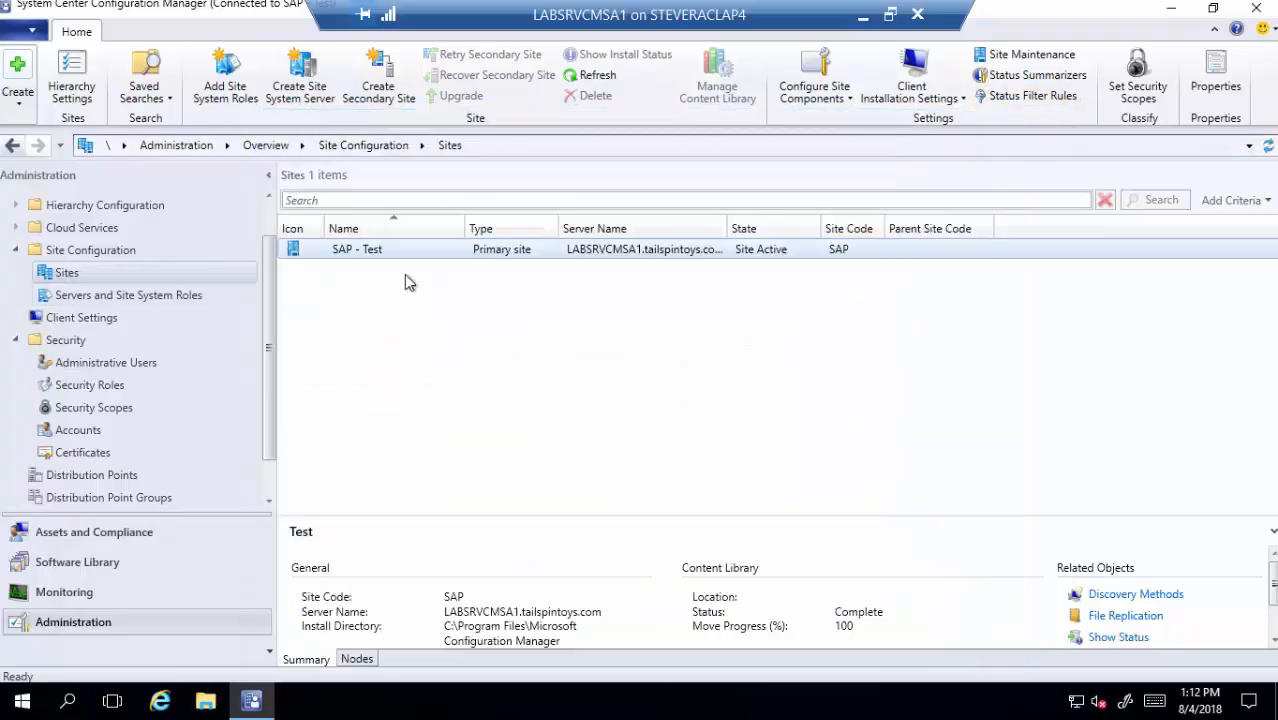
{"action": "left_click", "coordinate": [848, 100]}
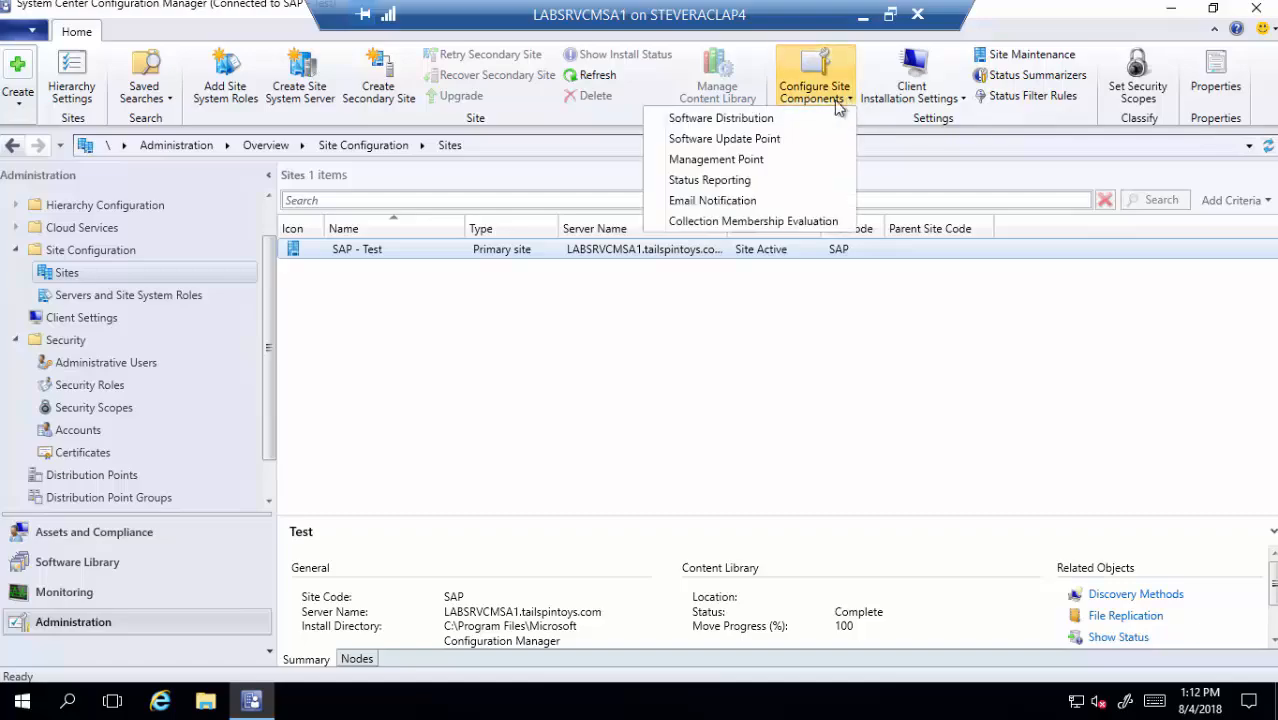
{"action": "left_click", "coordinate": [742, 140]}
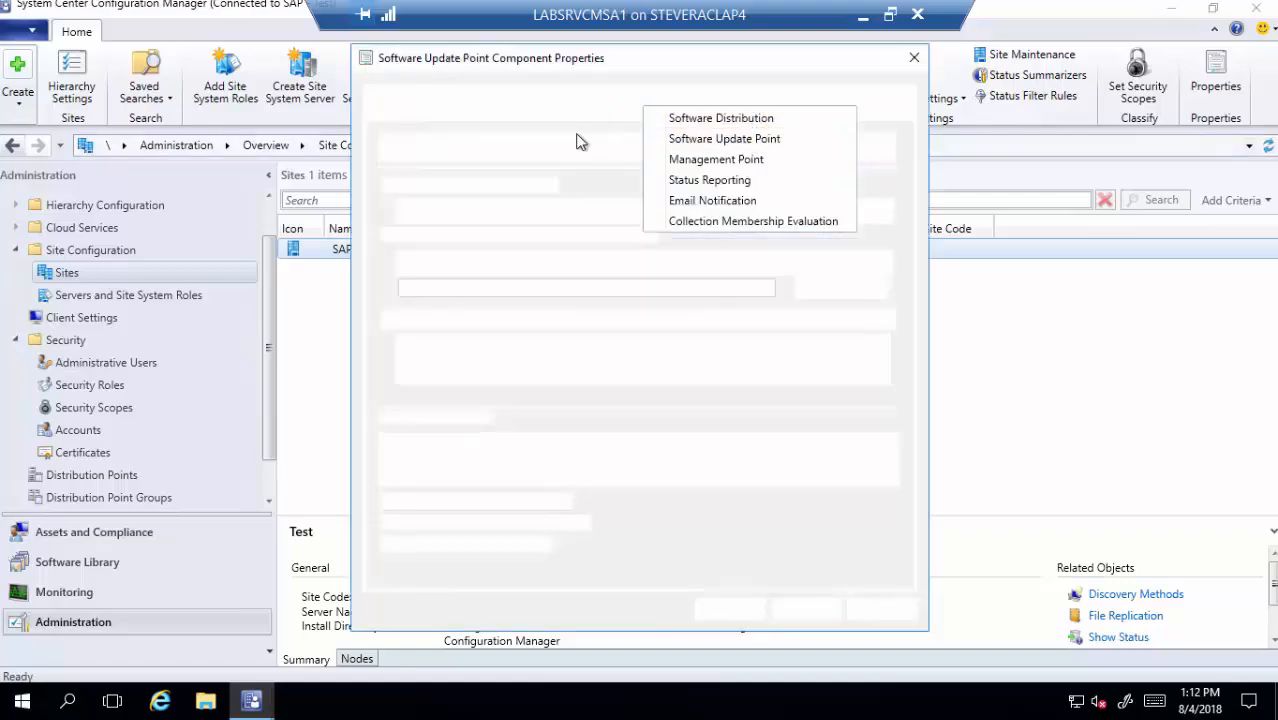
{"action": "left_click", "coordinate": [436, 100]}
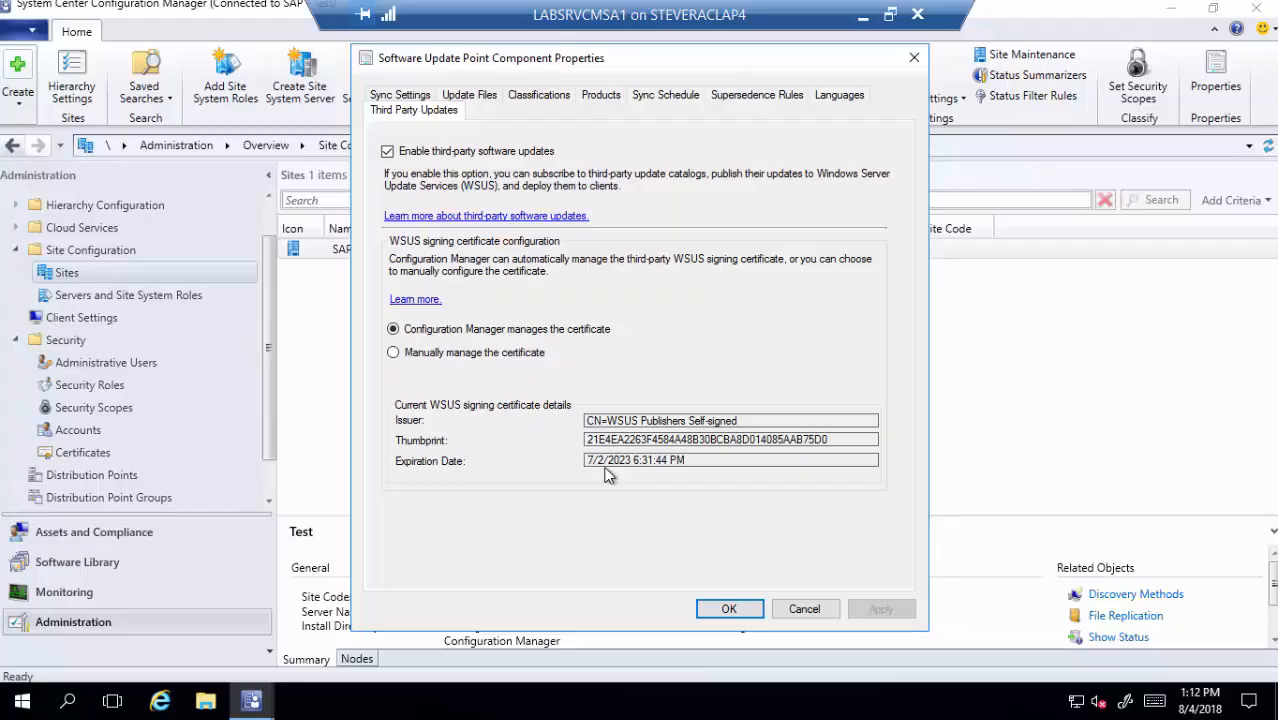
{"action": "left_click", "coordinate": [806, 611]}
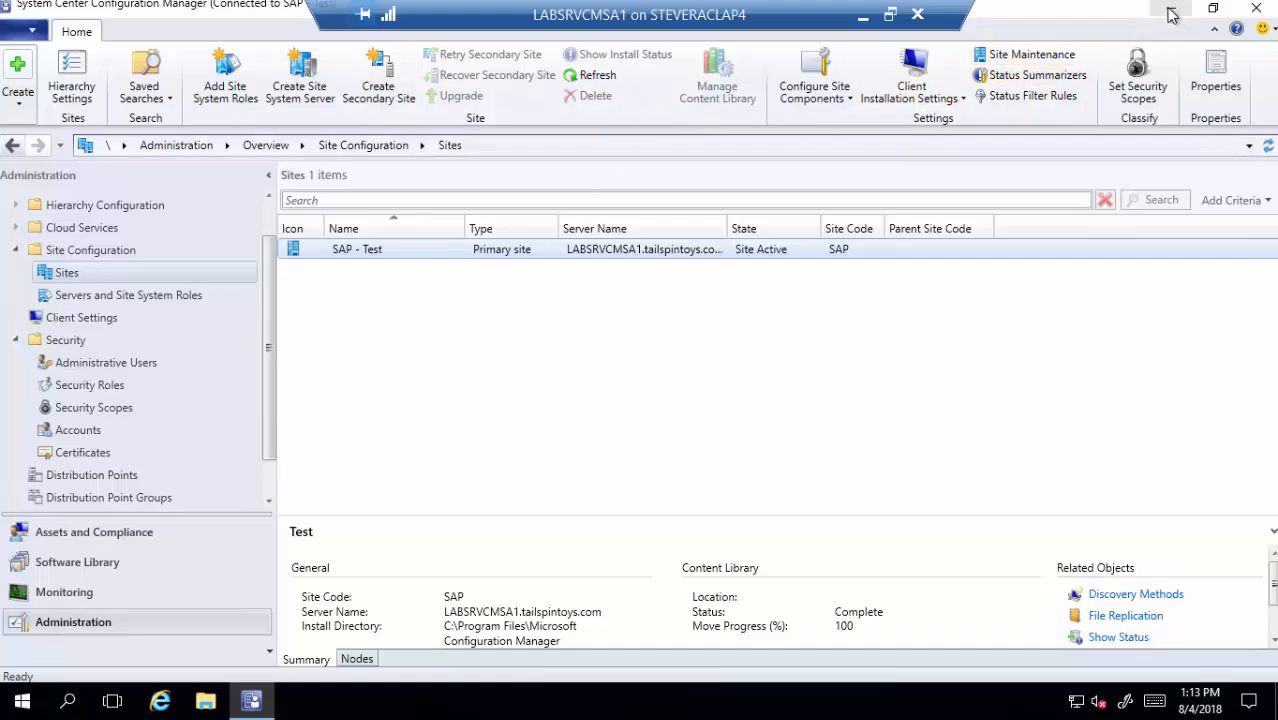
- Open the saved certificates console and find WSUS Publishers Self-signed in the WSUS store
{"action": "left_click", "coordinate": [344, 251]}
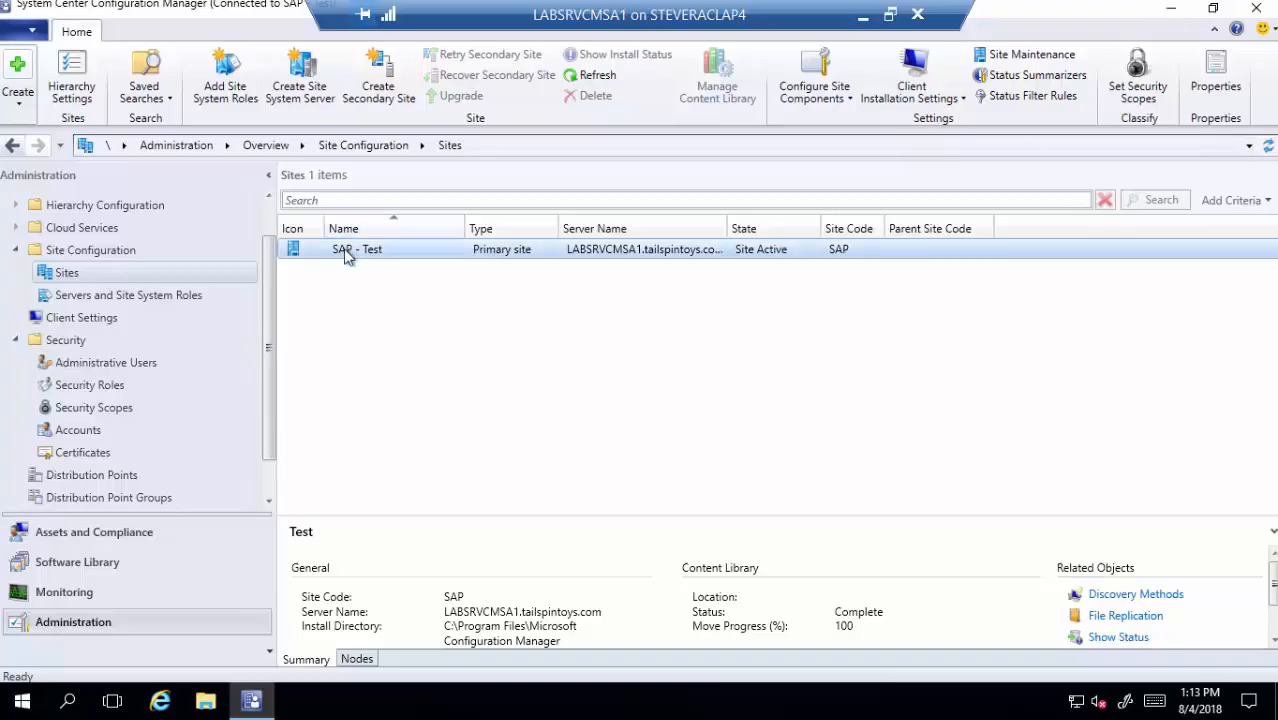
{"action": "left_click", "coordinate": [1172, 9]}
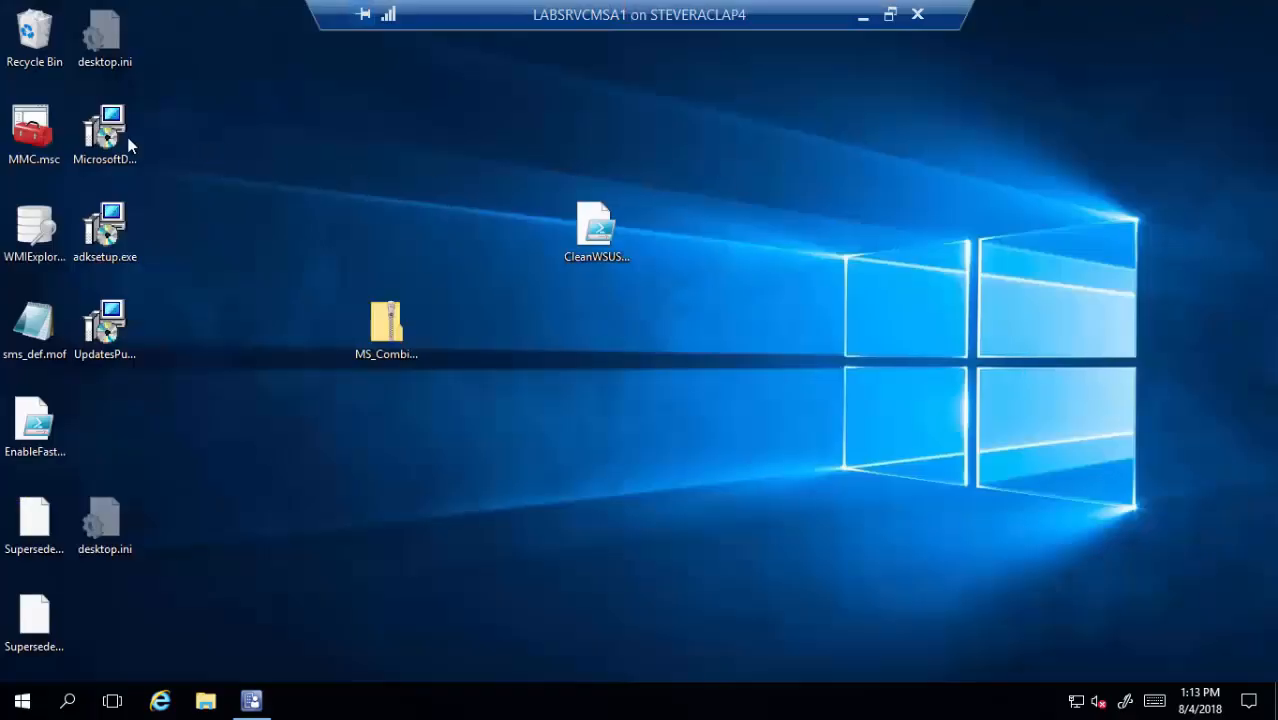
{"action": "double_click", "coordinate": [34, 131]}
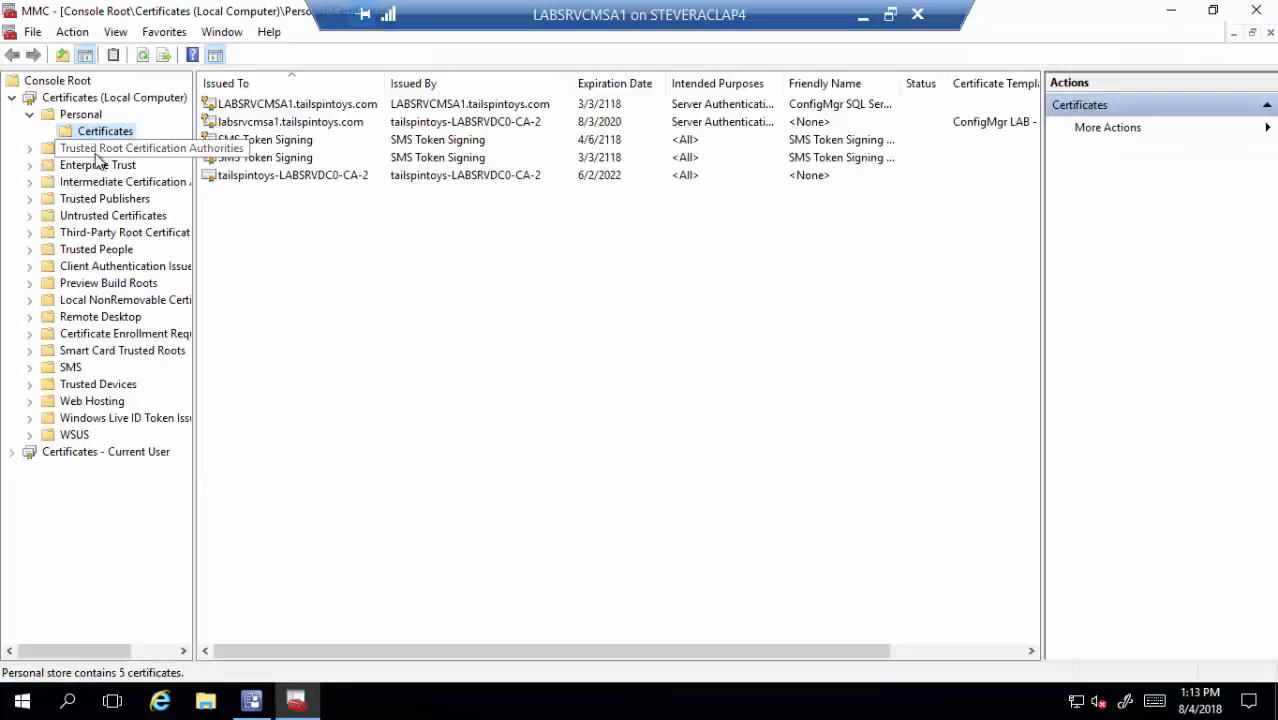
{"action": "left_click", "coordinate": [31, 114]}
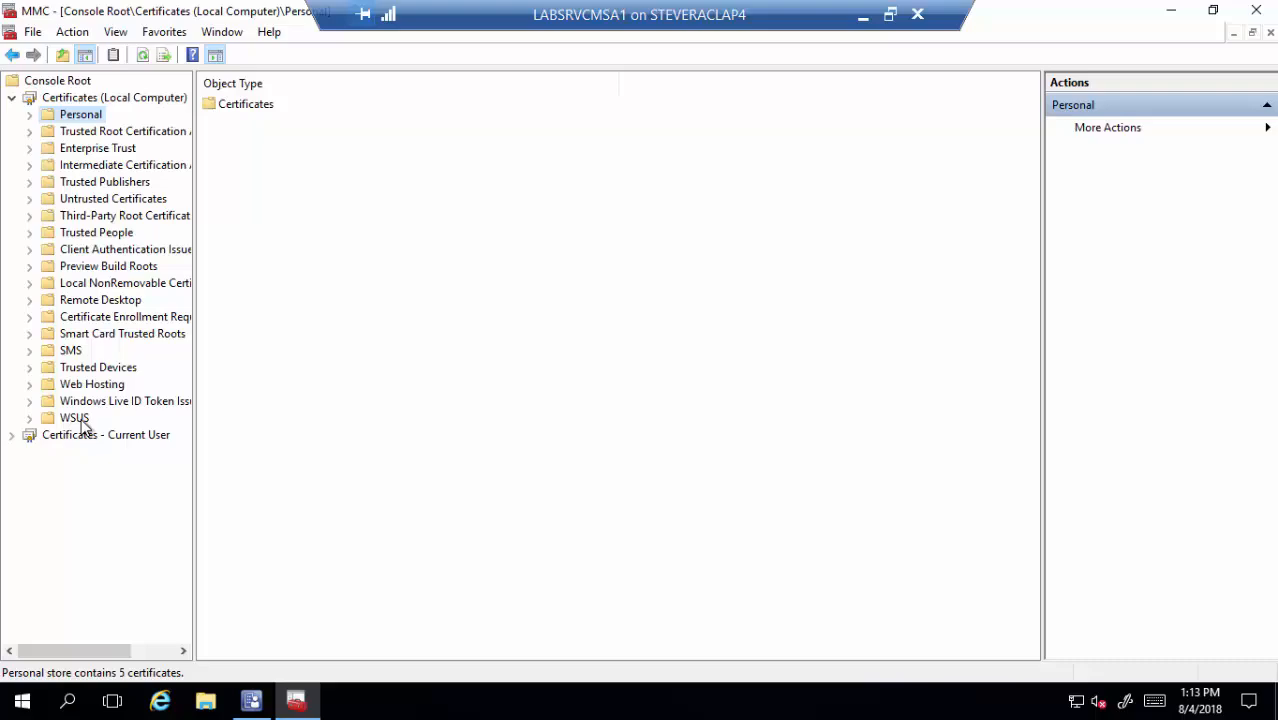
{"action": "left_click", "coordinate": [29, 418]}
{"action": "left_click", "coordinate": [105, 436]}
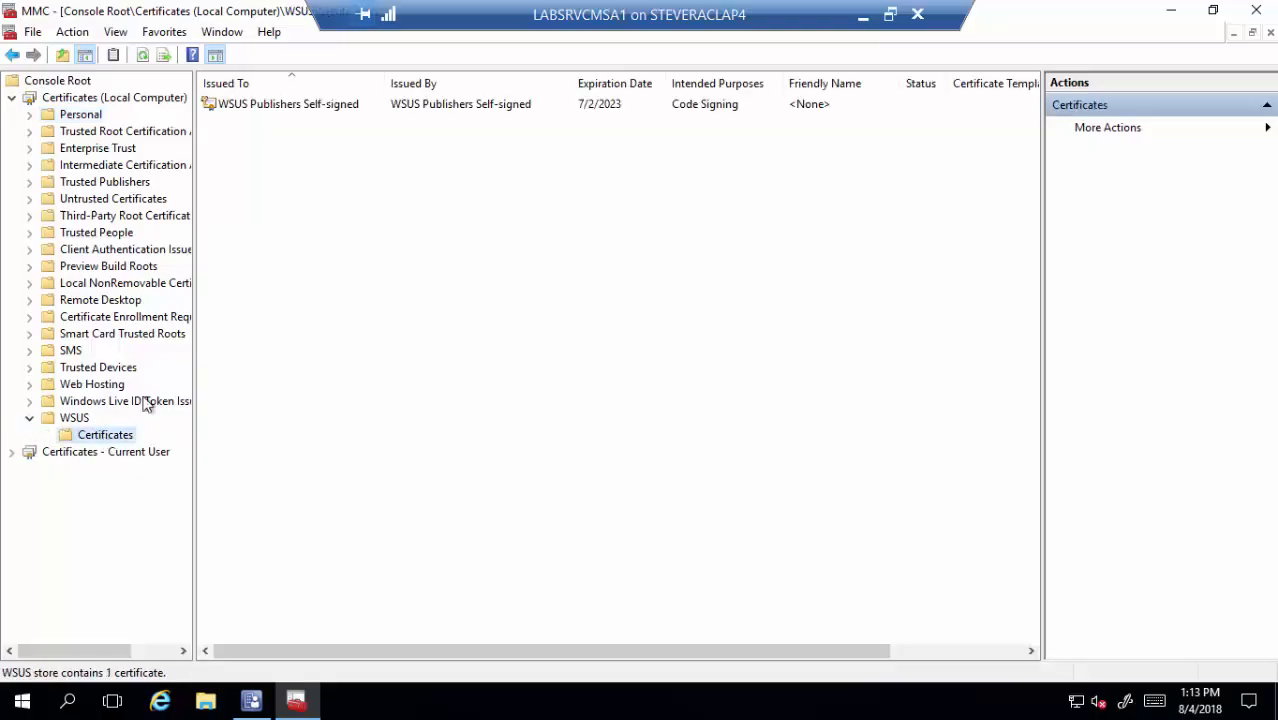
{"action": "left_click", "coordinate": [265, 110]}
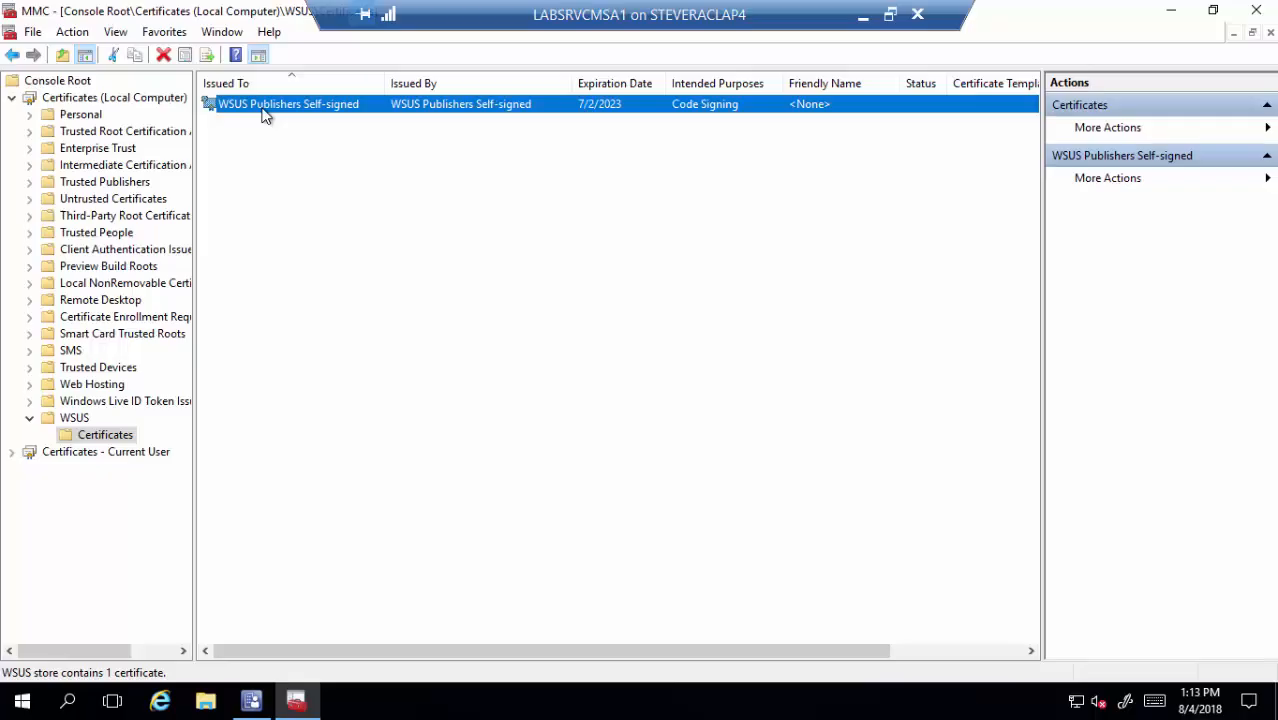
- Check Trusted Publishers and Trusted Root stores for WSUS Publishers Self-signed, then close without saving console settings
{"action": "left_click", "coordinate": [30, 183]}
{"action": "left_click", "coordinate": [120, 214]}
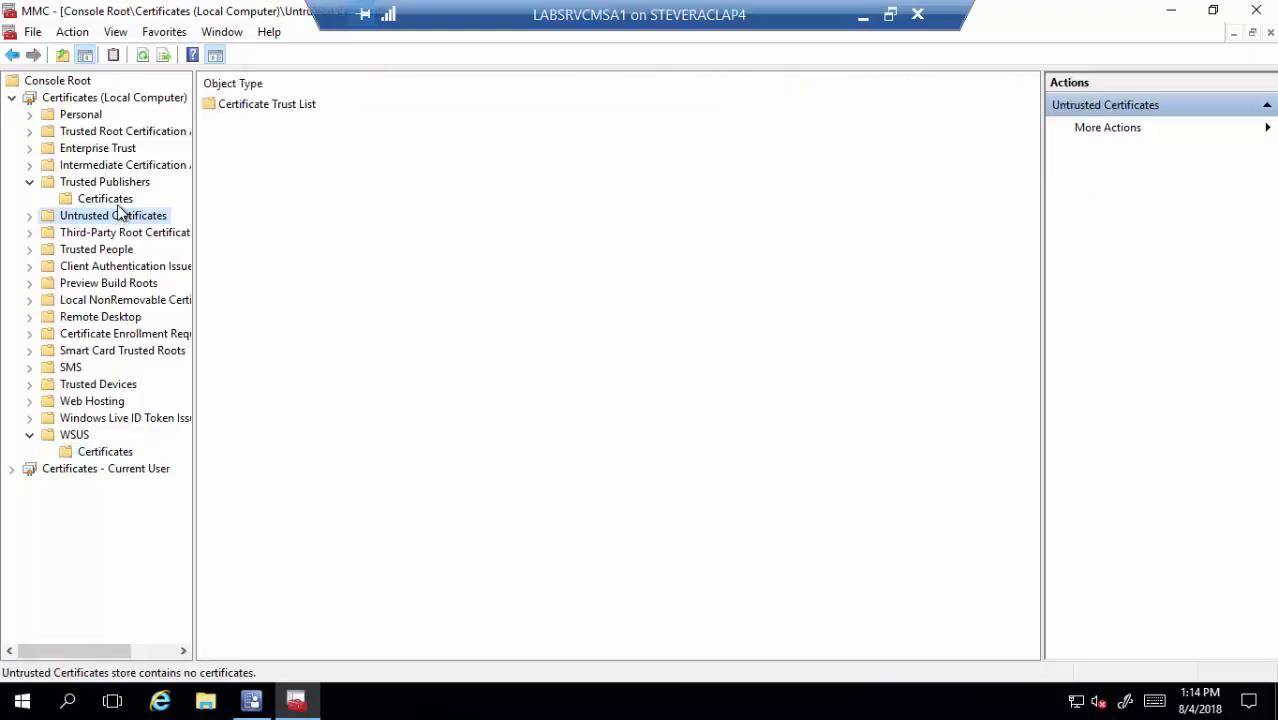
{"action": "left_click", "coordinate": [120, 200]}
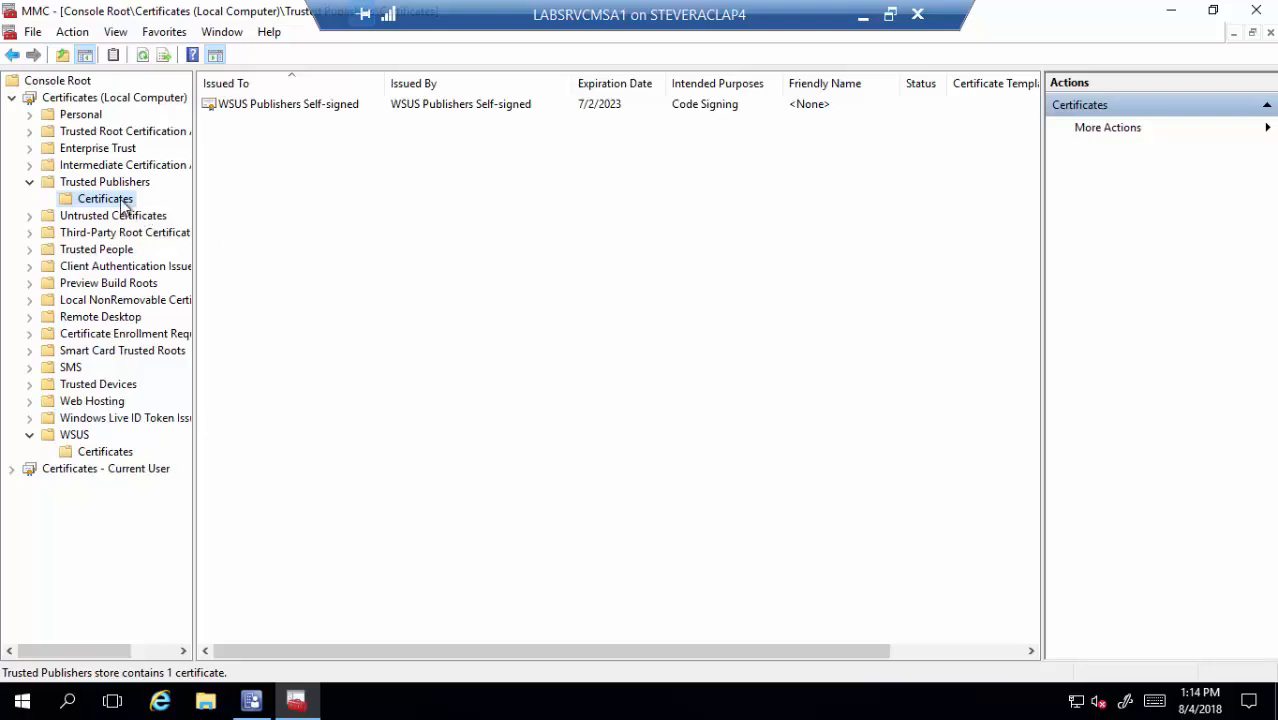
{"action": "left_click", "coordinate": [31, 132]}
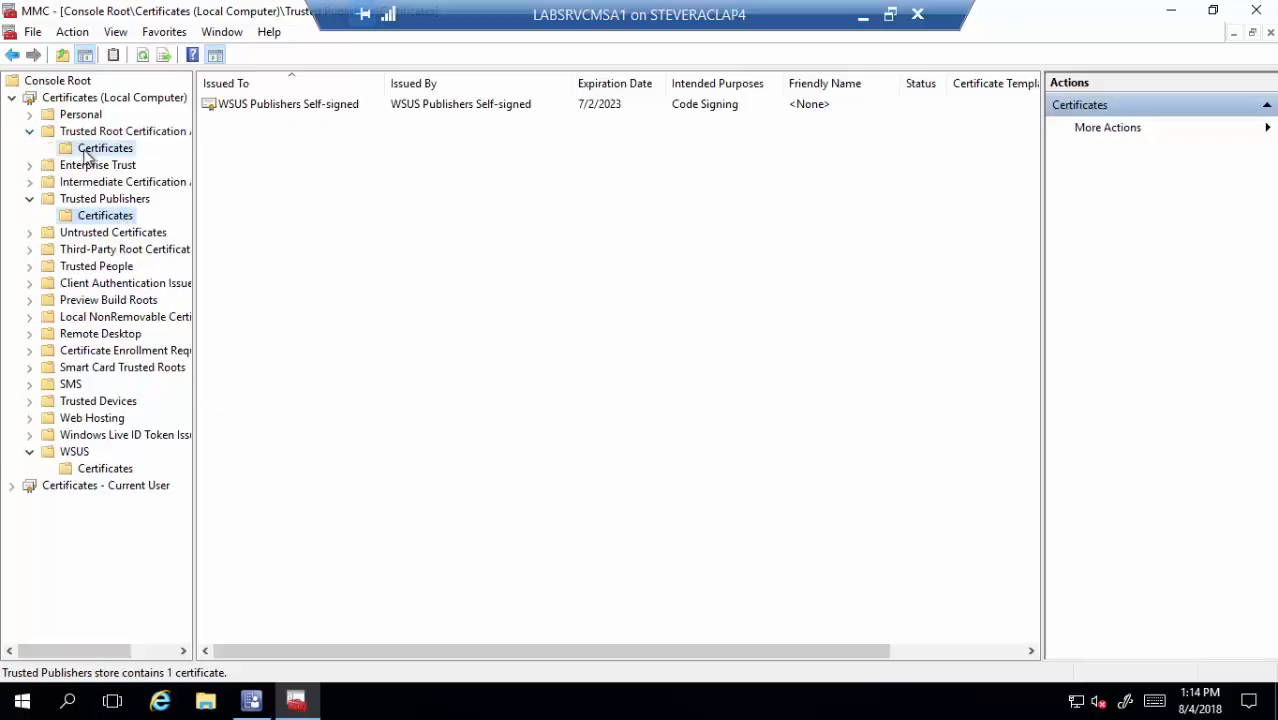
{"action": "left_click", "coordinate": [94, 149]}
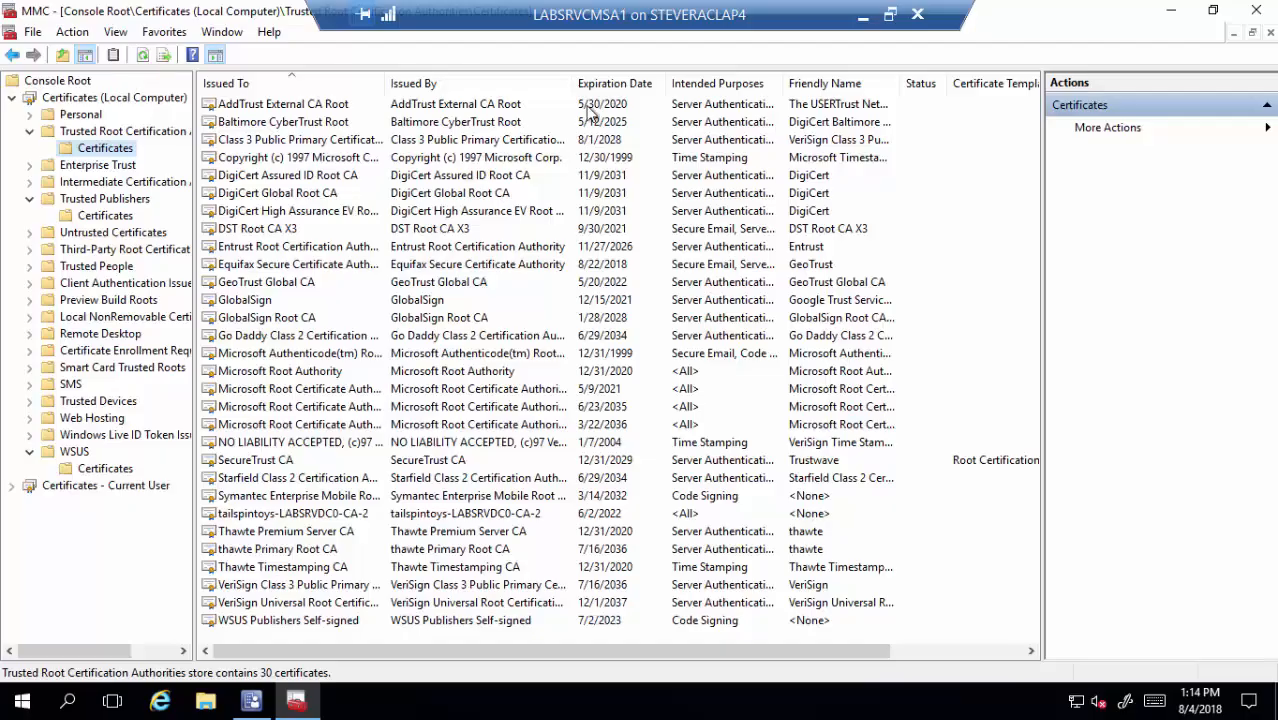
{"action": "left_click", "coordinate": [1256, 10]}
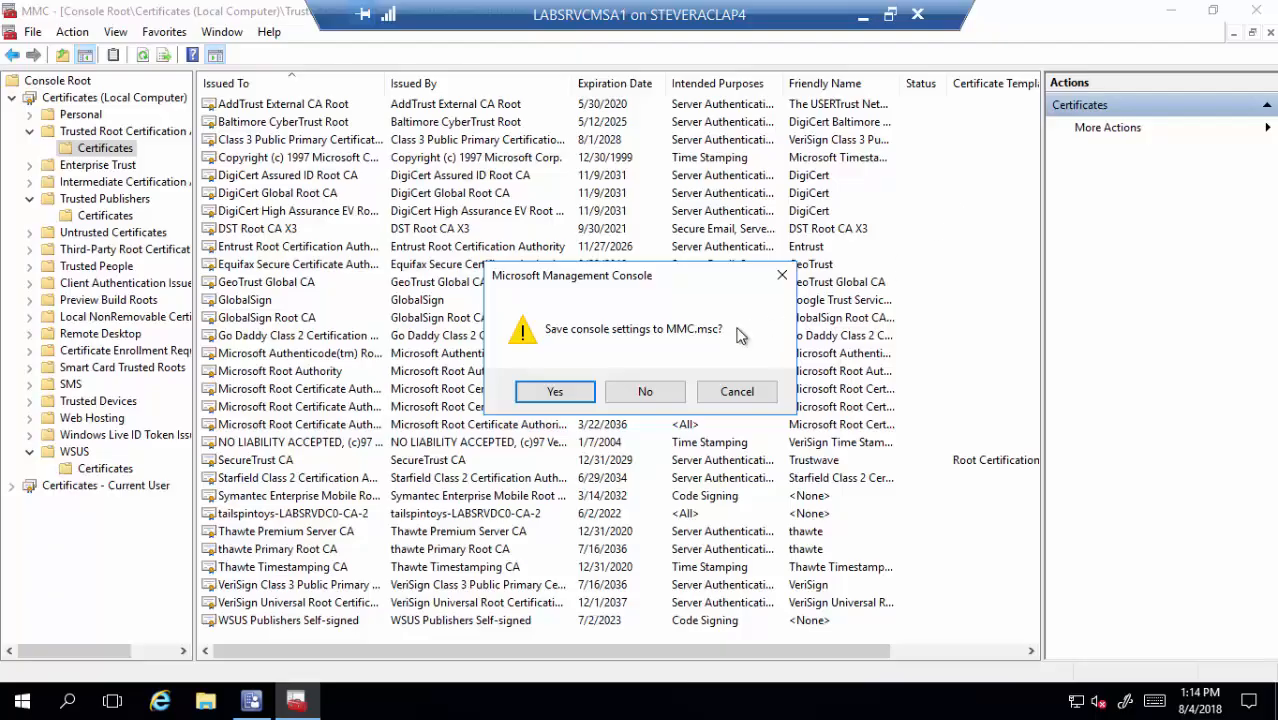
{"action": "left_click", "coordinate": [645, 391]}
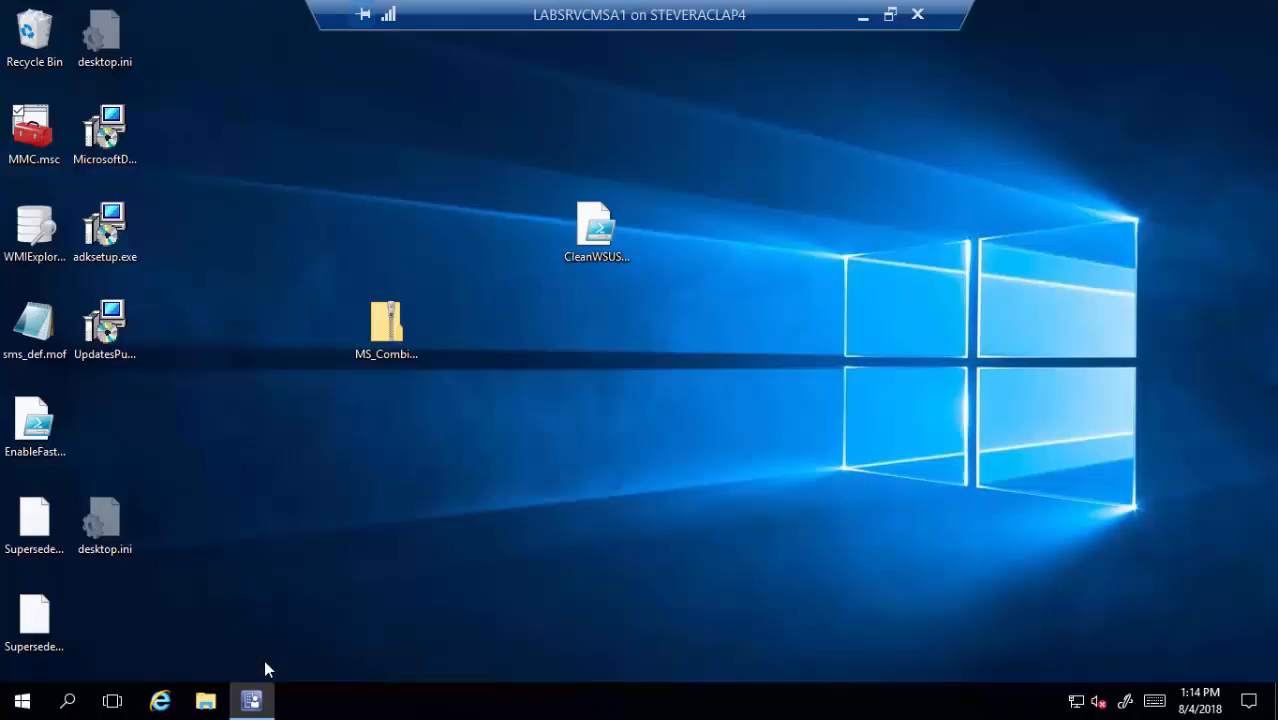
- In Default Client Settings > Software Updates, confirm 'Enable third party software updates' is Yes and save with OK
{"action": "left_click", "coordinate": [251, 700]}
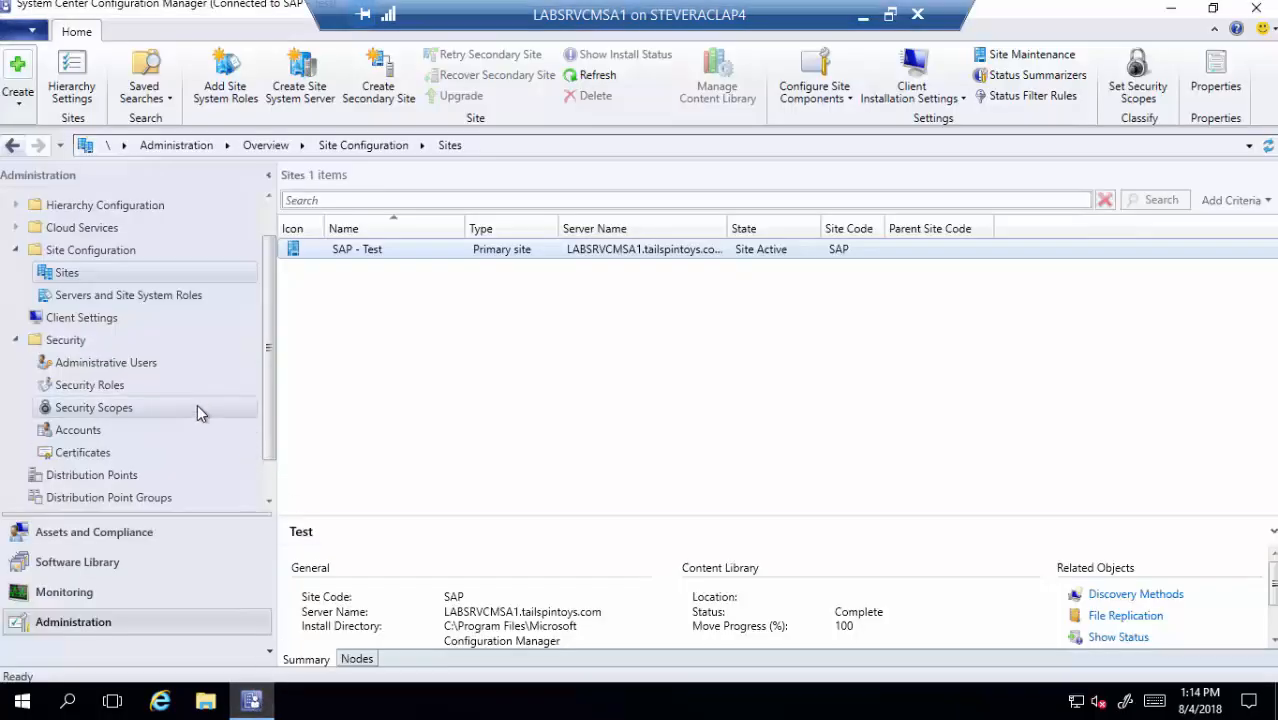
{"action": "left_click", "coordinate": [90, 318]}
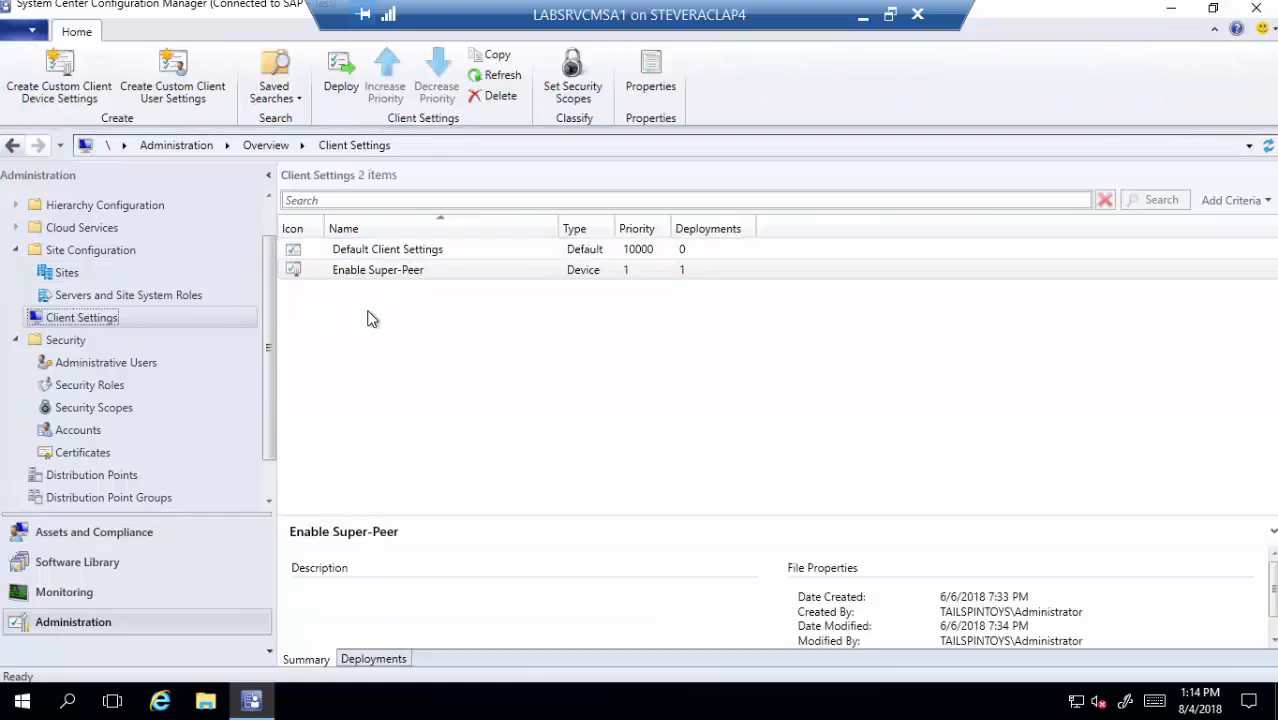
{"action": "left_click", "coordinate": [377, 254]}
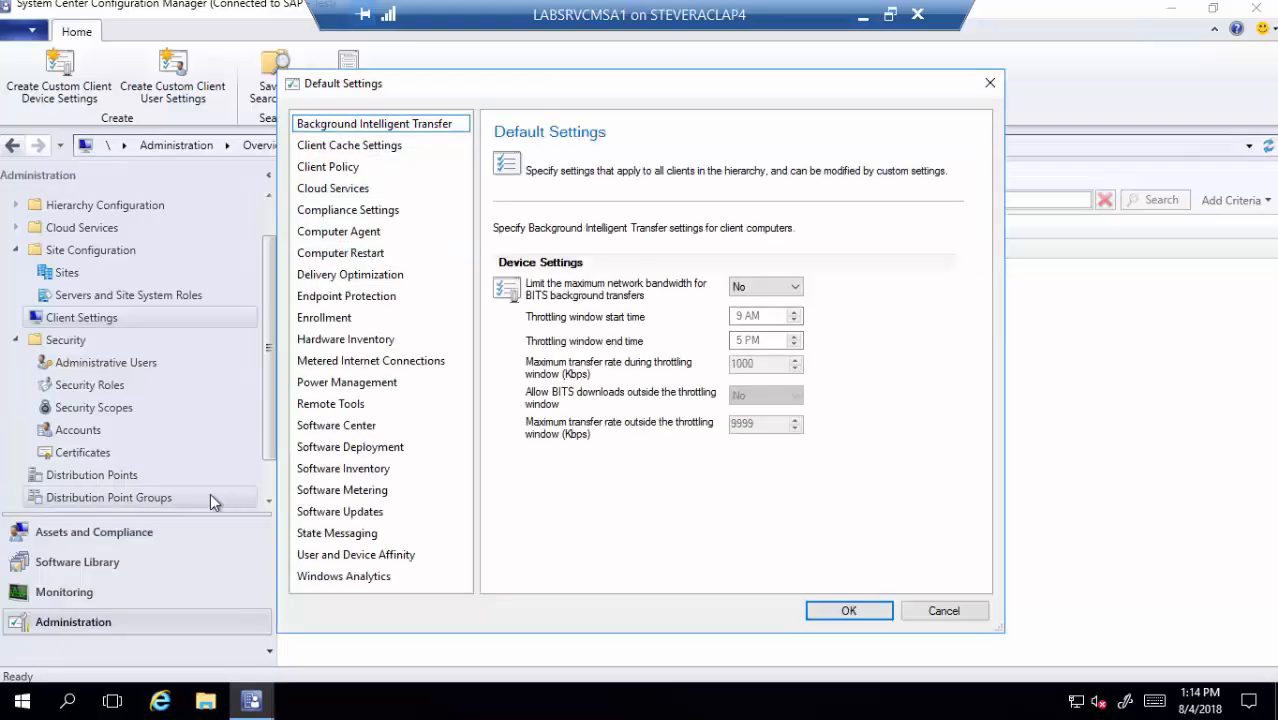
{"action": "left_click", "coordinate": [335, 513]}
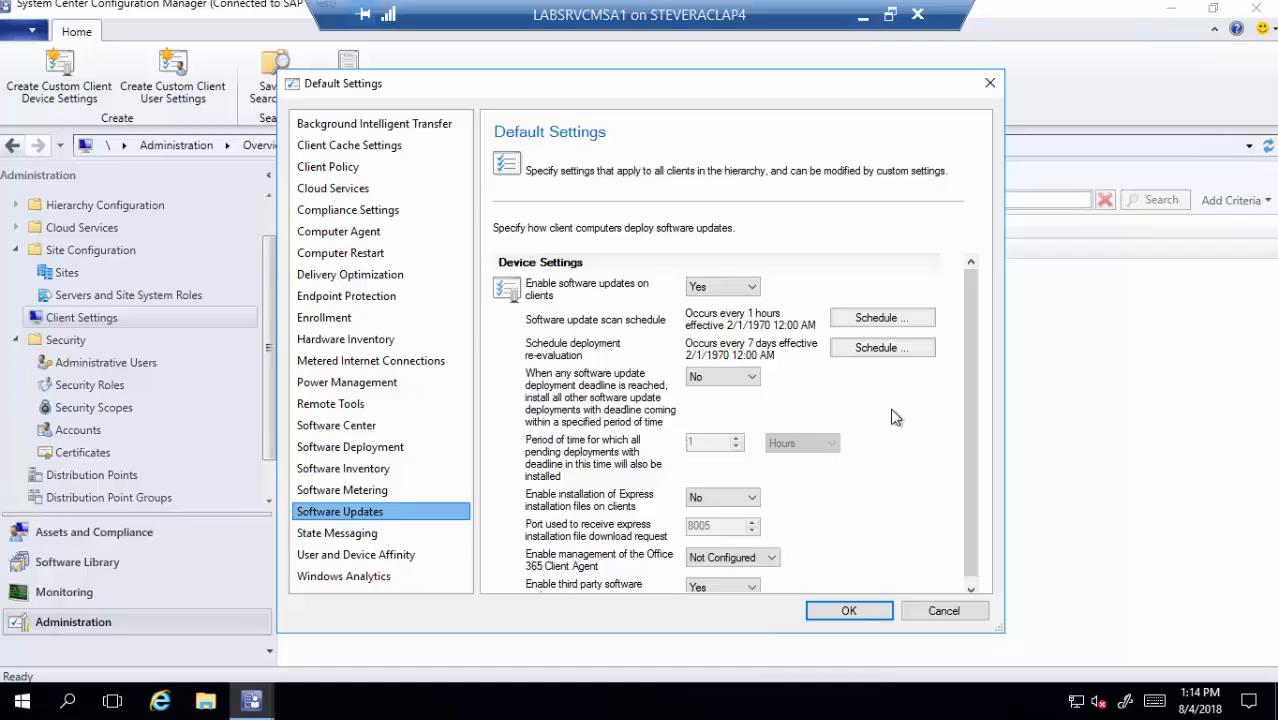
{"action": "scroll", "coordinate": [969, 400], "scroll_direction": "down", "scroll_amount": 1}
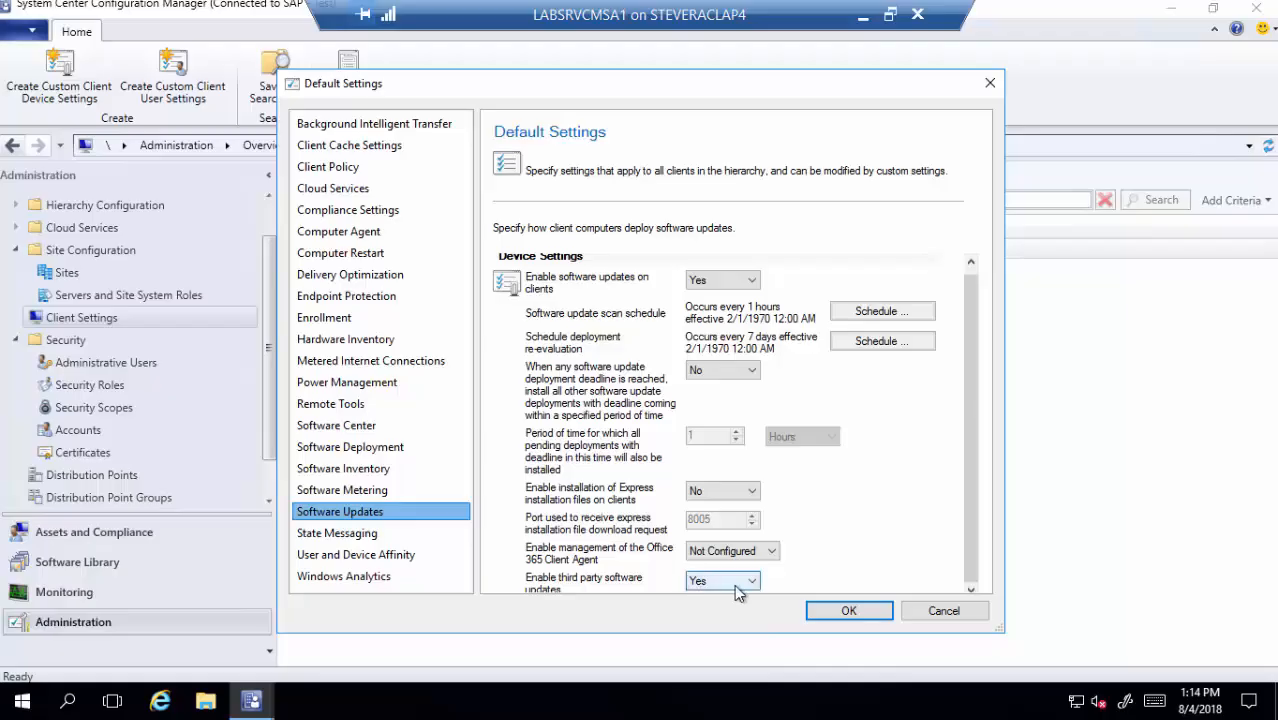
{"action": "left_click", "coordinate": [345, 577]}
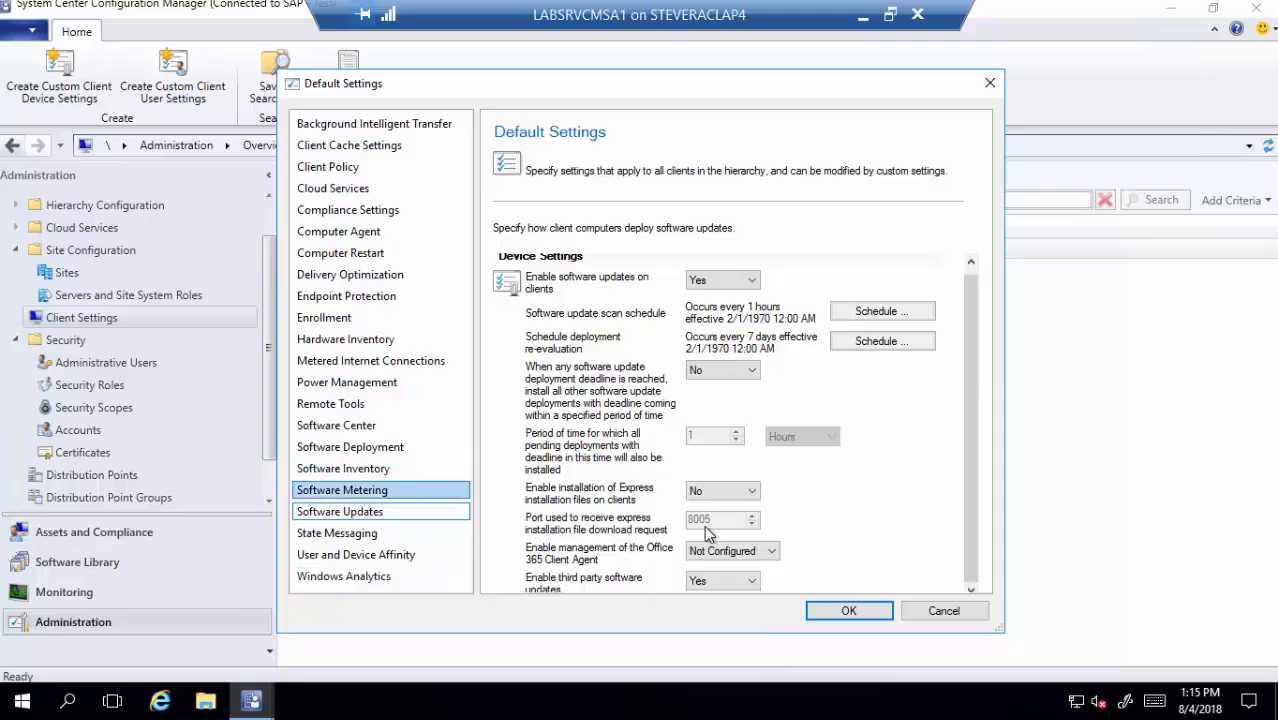
{"action": "left_click", "coordinate": [843, 611]}
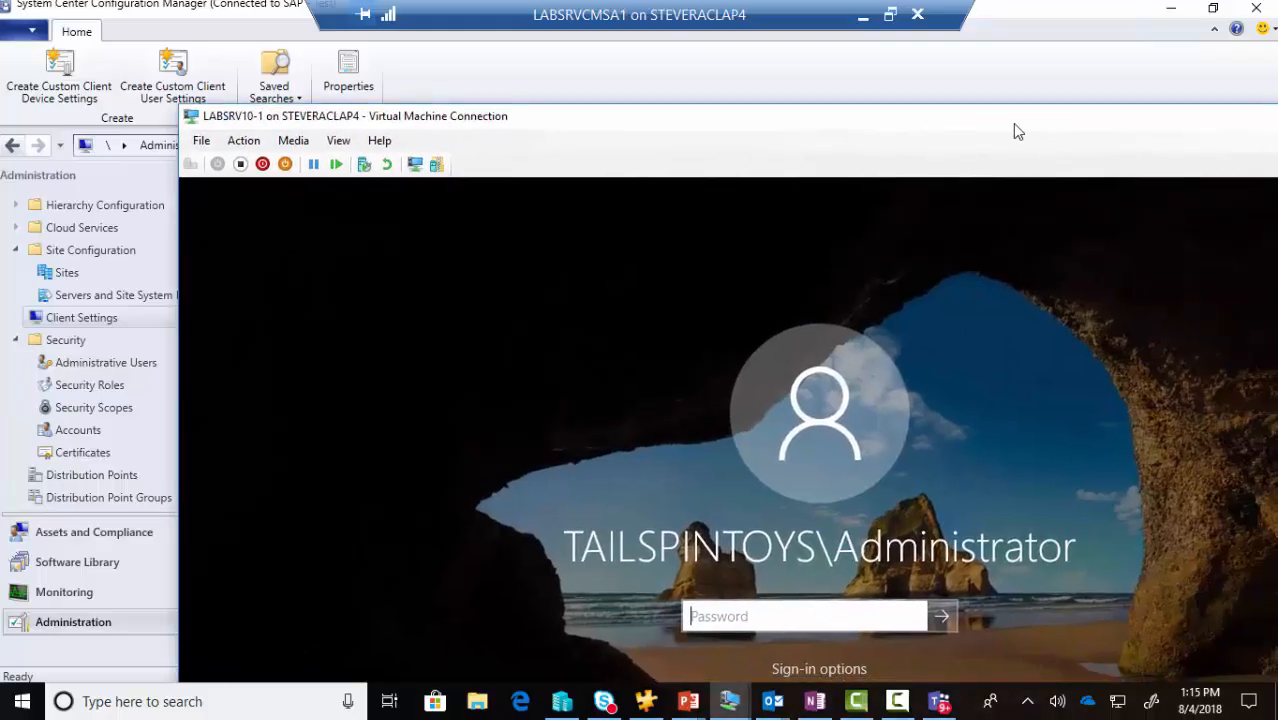
- Sign in to LABSRV10-1 with the account password and open the saved Certificates console
{"action": "type", "text": "Pa55w.rd123"}
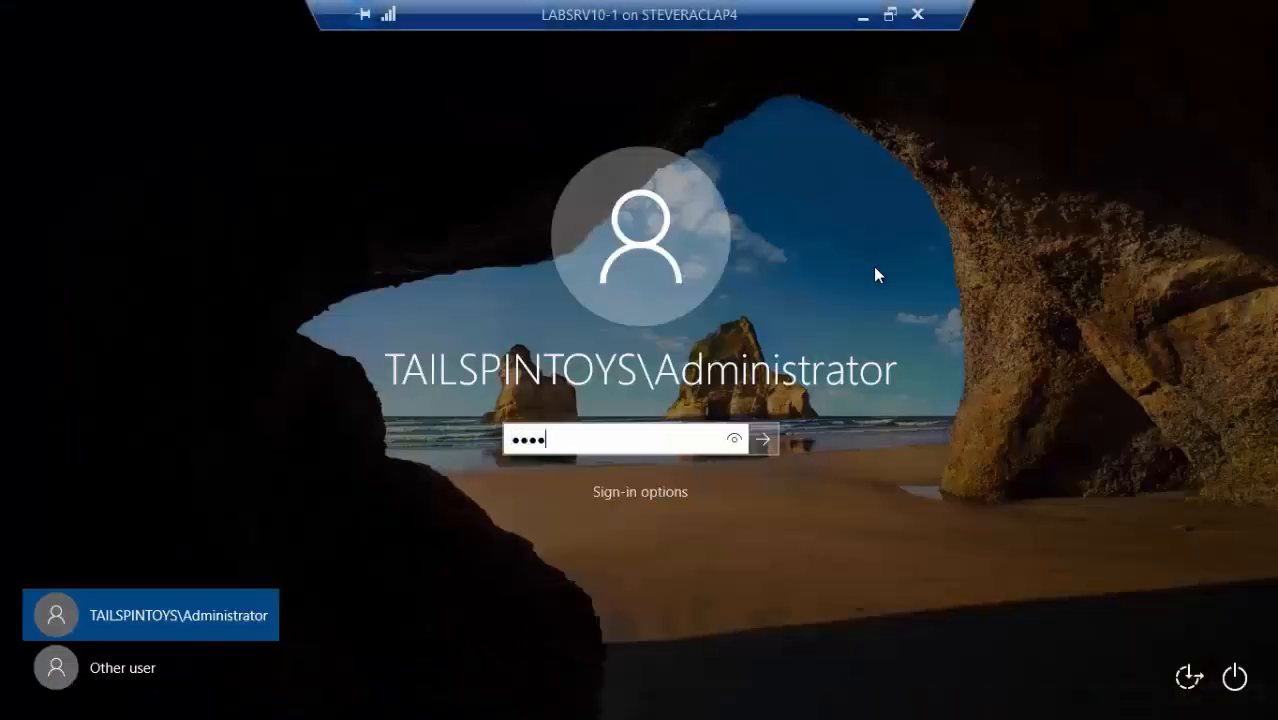
{"action": "key", "text": "Return"}
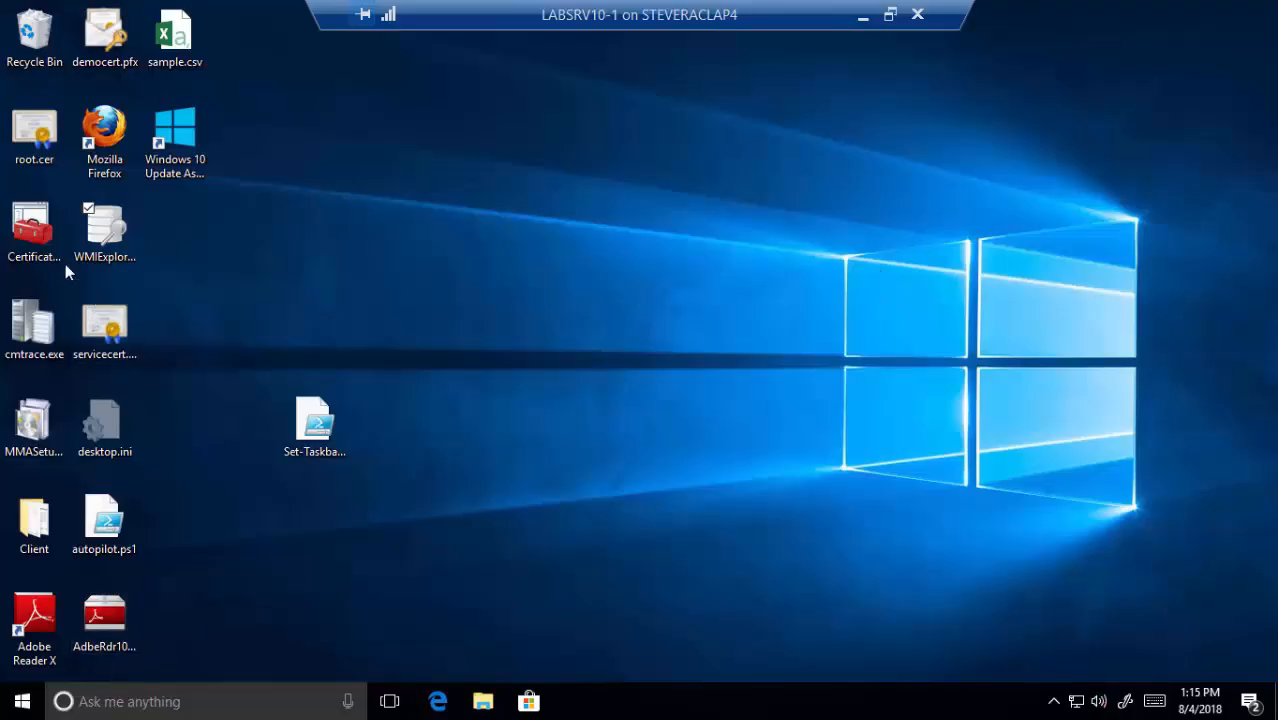
{"action": "left_click", "coordinate": [32, 246]}
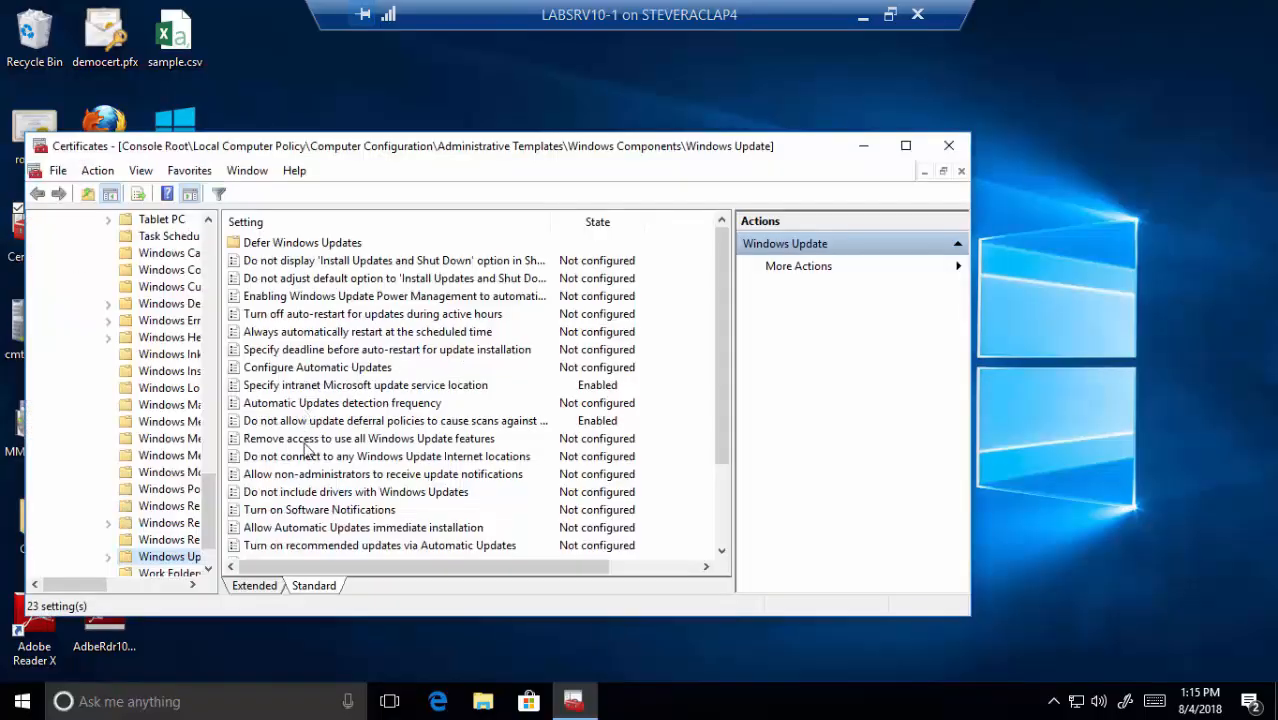
{"action": "left_click_drag", "start_coordinate": [209, 500], "coordinate": [222, 250]}
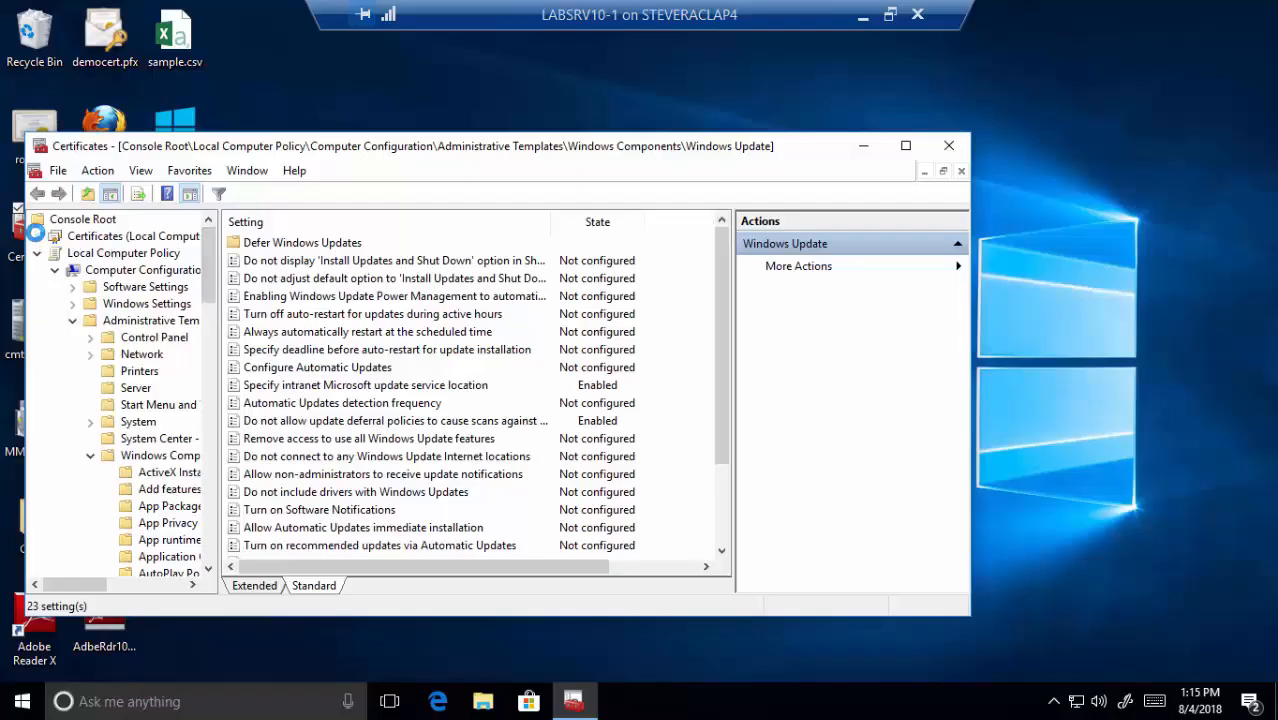
- Confirm WSUS Publishers Self-signed is listed in both Trusted Publishers and Trusted Root Certification Authorities
{"action": "left_click", "coordinate": [39, 237]}
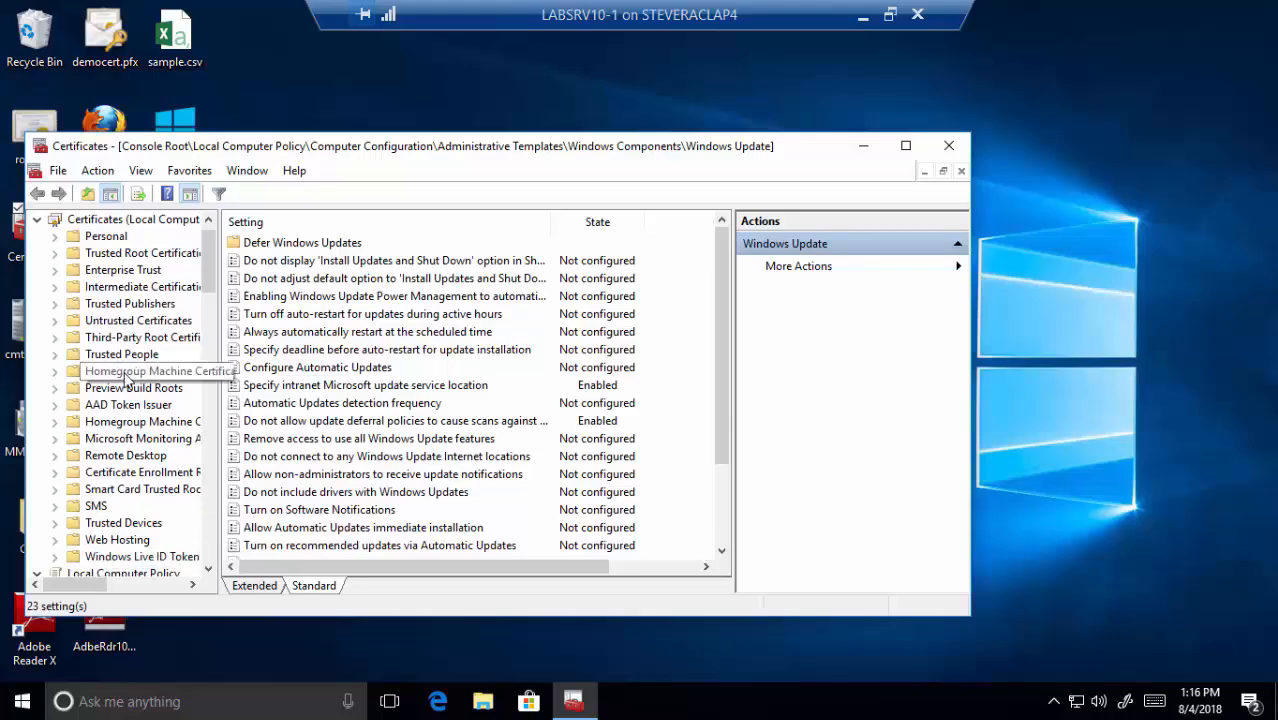
{"action": "left_click", "coordinate": [55, 304]}
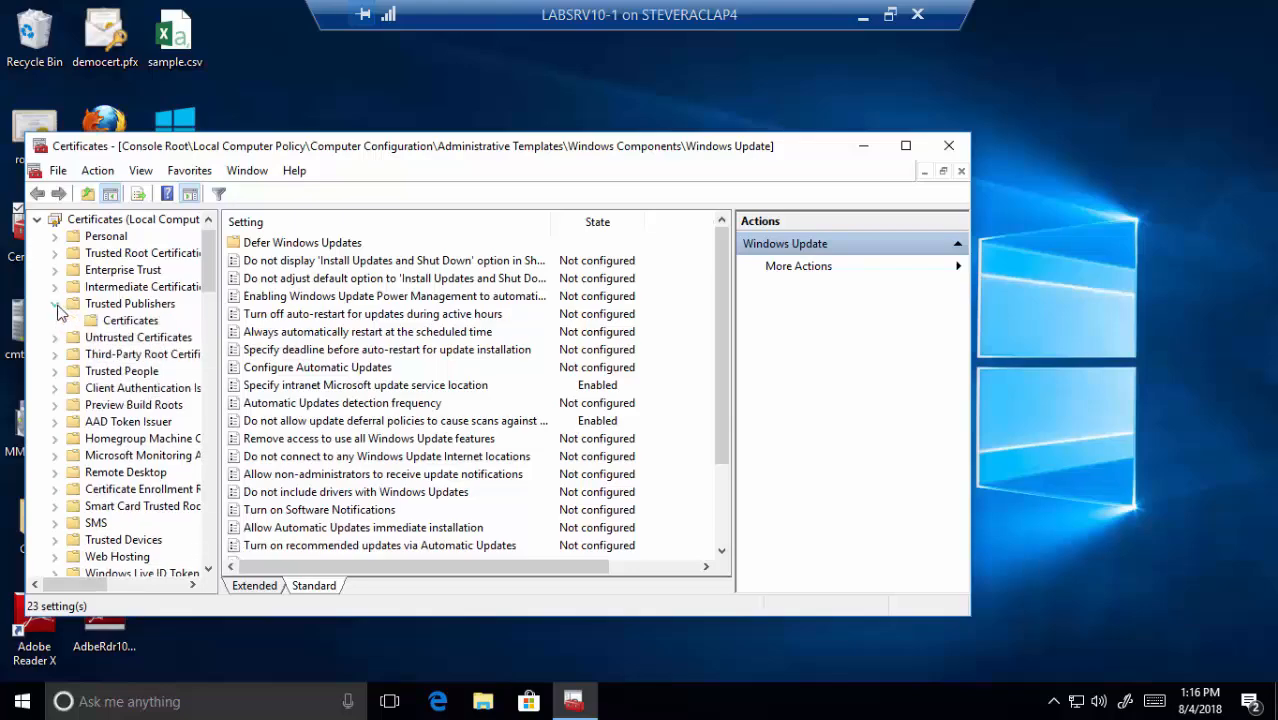
{"action": "left_click", "coordinate": [118, 321]}
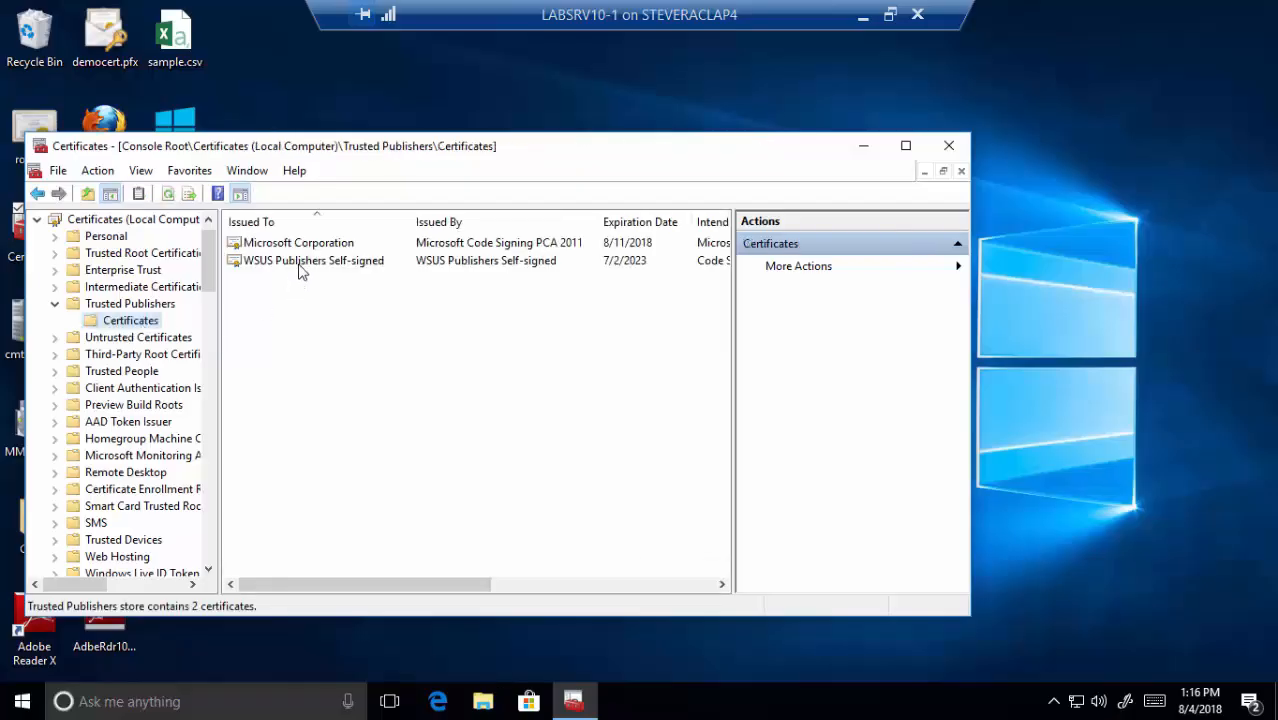
{"action": "left_click", "coordinate": [301, 265]}
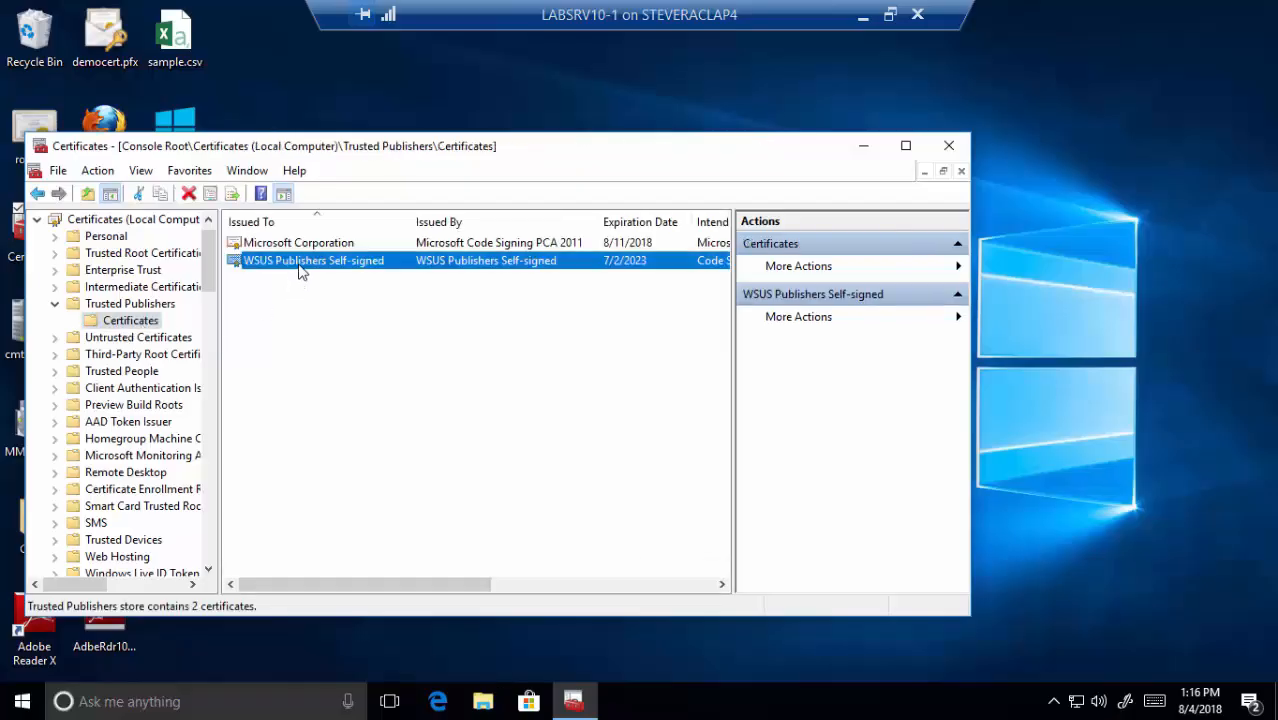
{"action": "left_click", "coordinate": [55, 253]}
{"action": "left_click", "coordinate": [130, 270]}
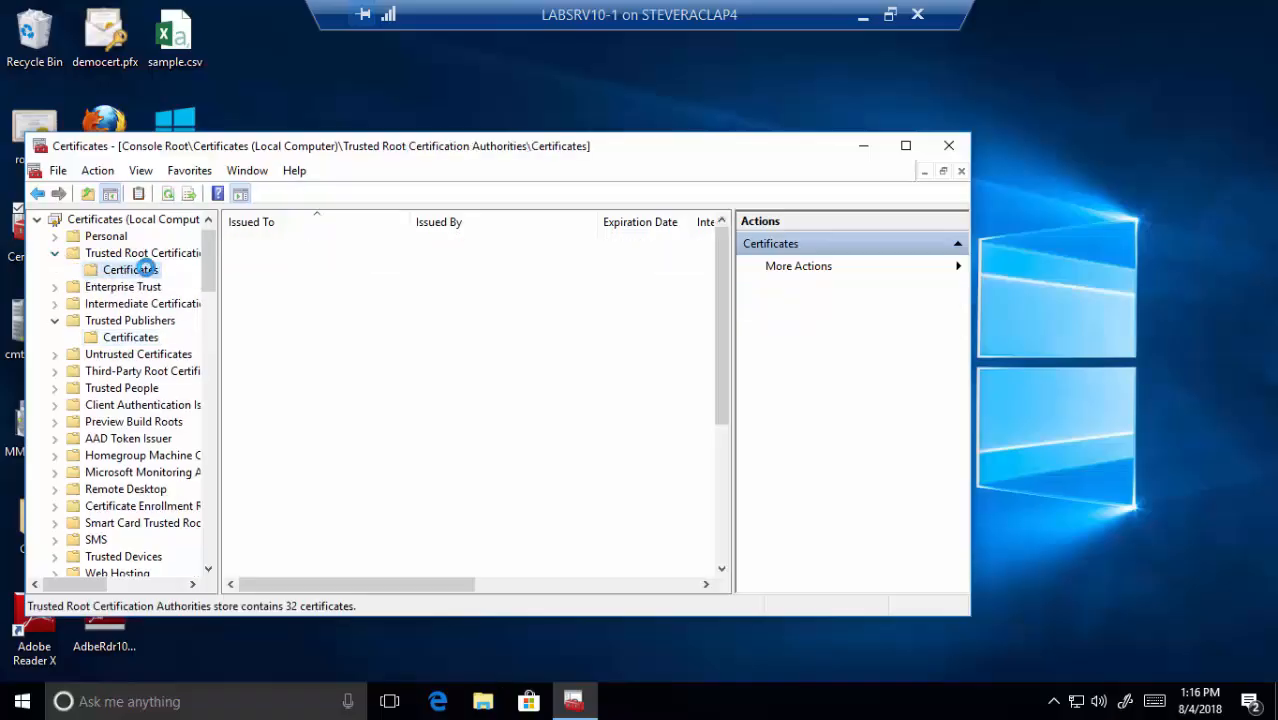
{"action": "scroll", "coordinate": [342, 425], "scroll_direction": "down", "scroll_amount": 4}
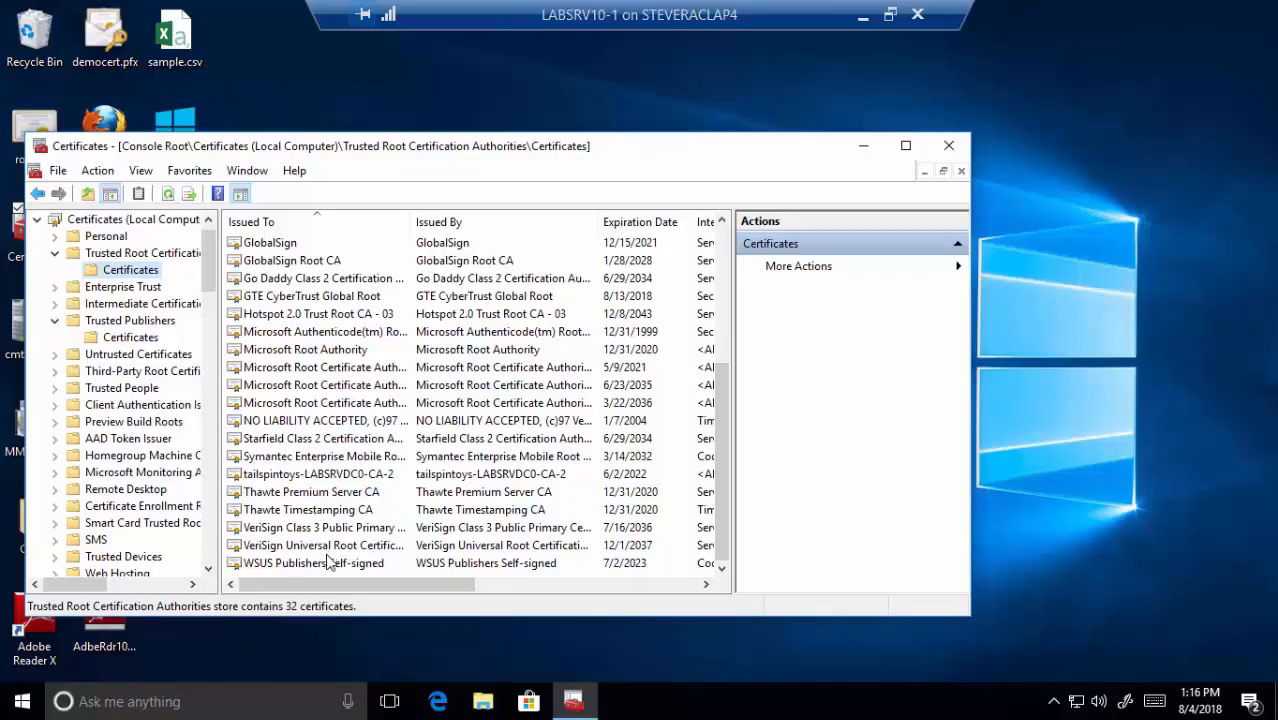
{"action": "left_click", "coordinate": [36, 219]}
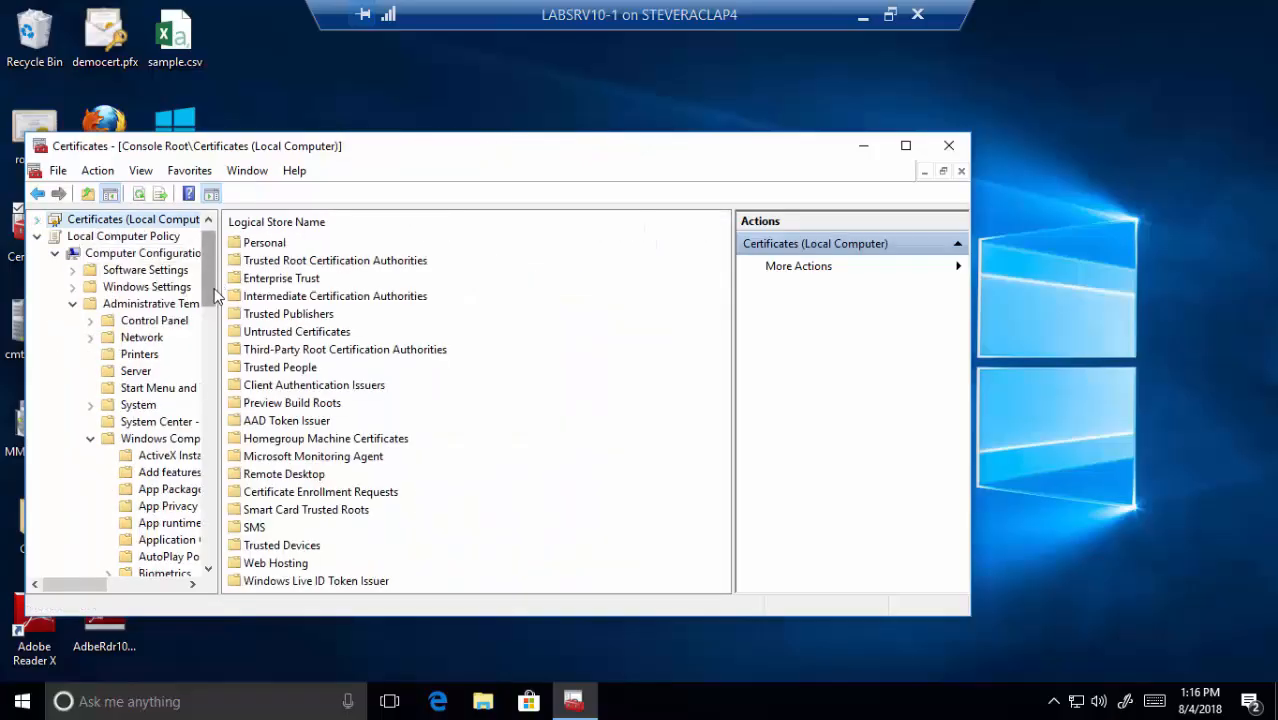
- Verify 'Allow signed updates from an intranet Microsoft update service location' is Enabled under Windows Update, then close the console
{"action": "left_click_drag", "start_coordinate": [211, 288], "coordinate": [232, 602]}
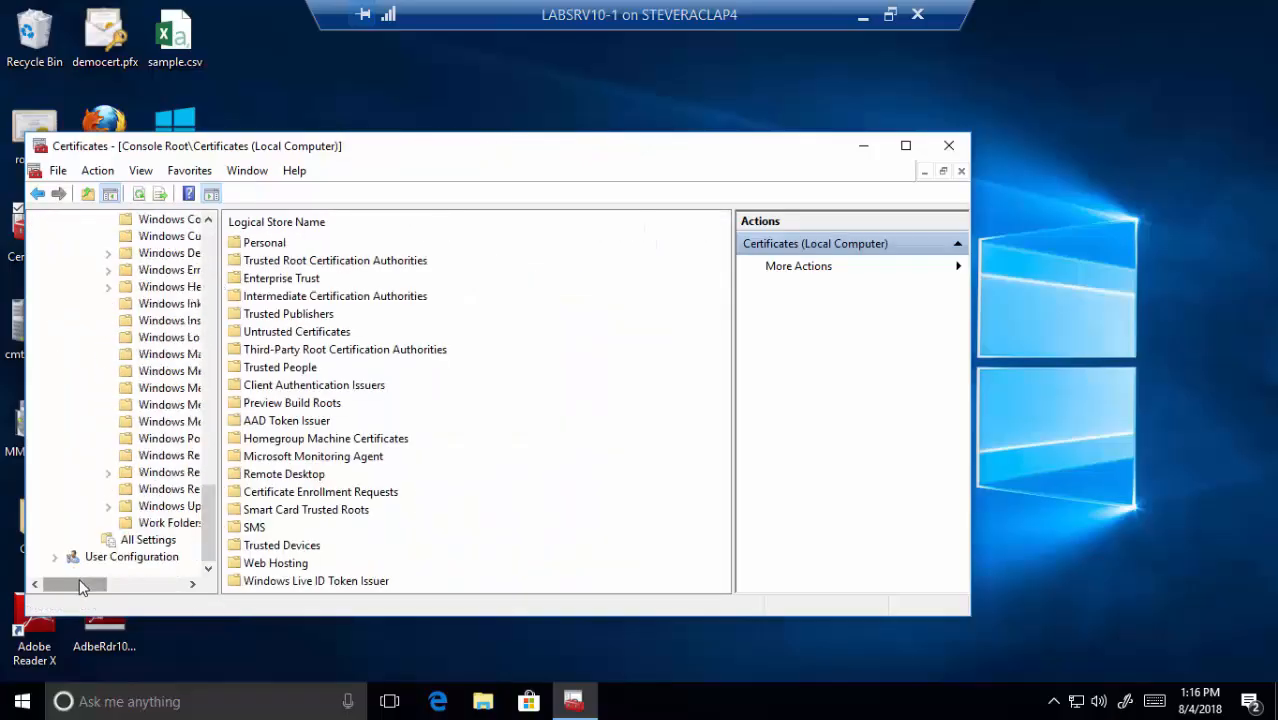
{"action": "left_click_drag", "start_coordinate": [79, 578], "coordinate": [108, 580]}
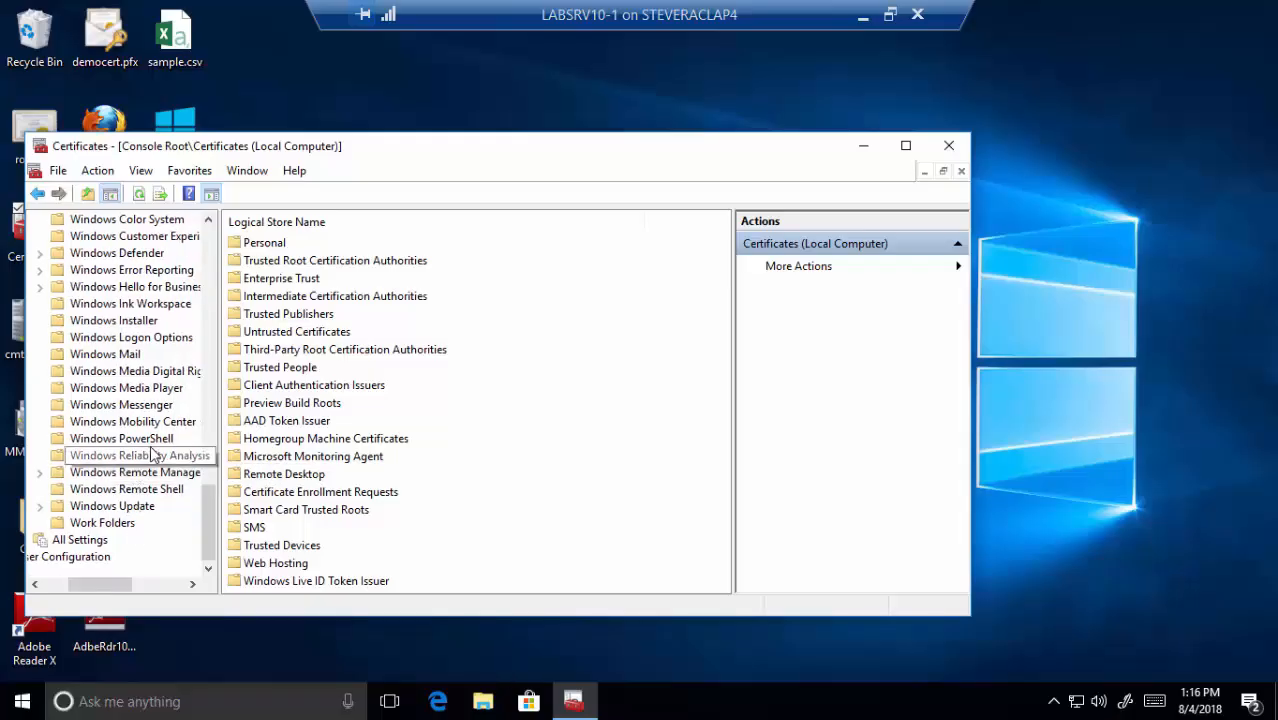
{"action": "left_click", "coordinate": [150, 506]}
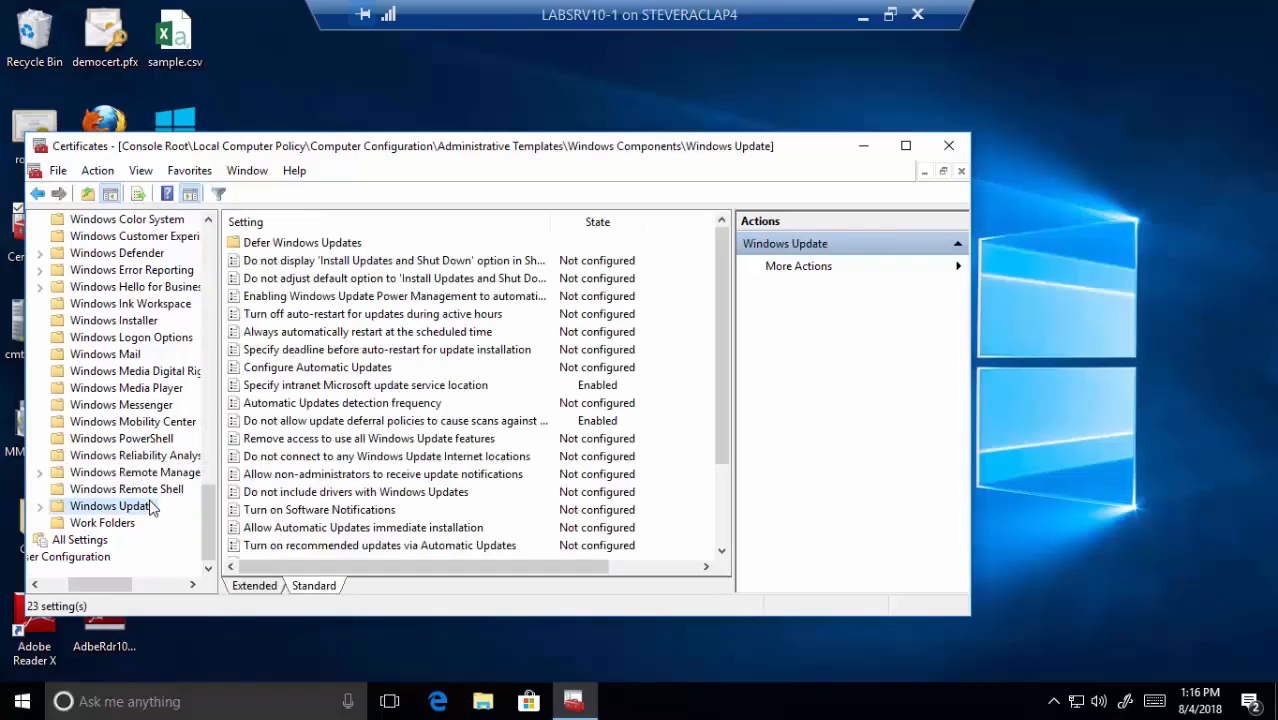
{"action": "left_click_drag", "start_coordinate": [717, 363], "coordinate": [738, 502]}
{"action": "left_click", "coordinate": [453, 549]}
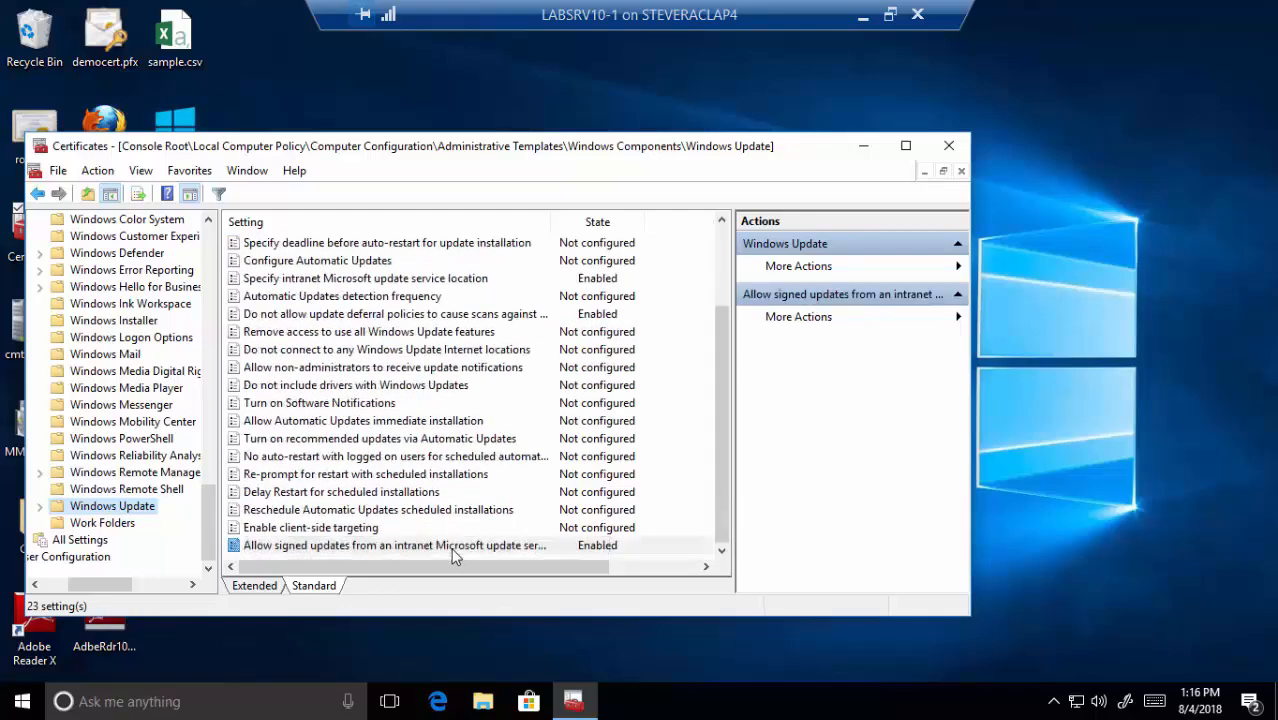
{"action": "double_click", "coordinate": [452, 550]}
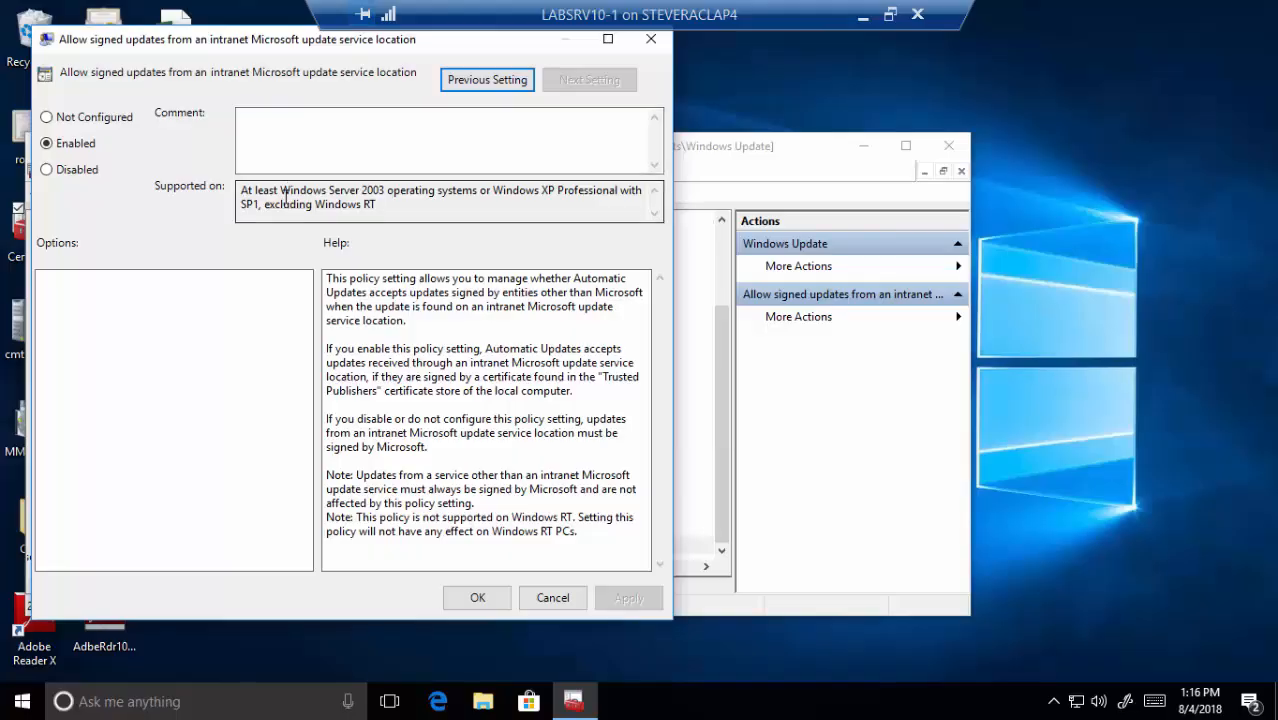
{"action": "left_click", "coordinate": [552, 597]}
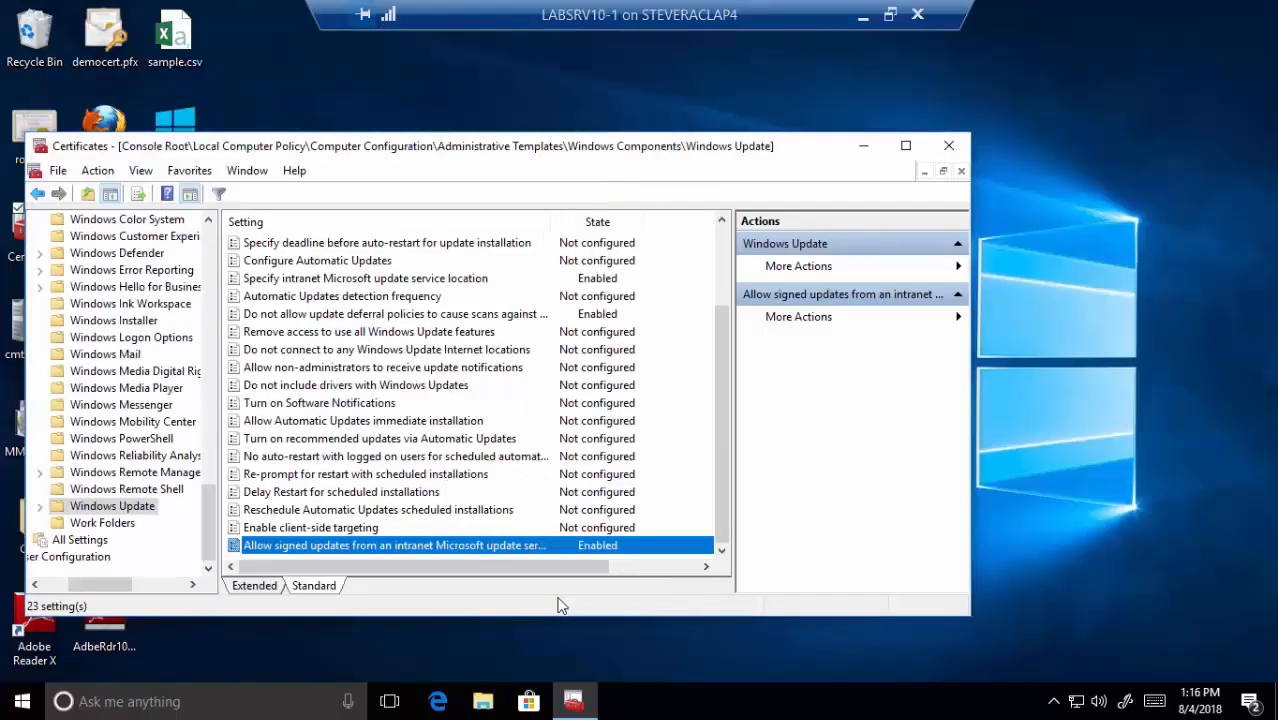
{"action": "left_click", "coordinate": [946, 150]}
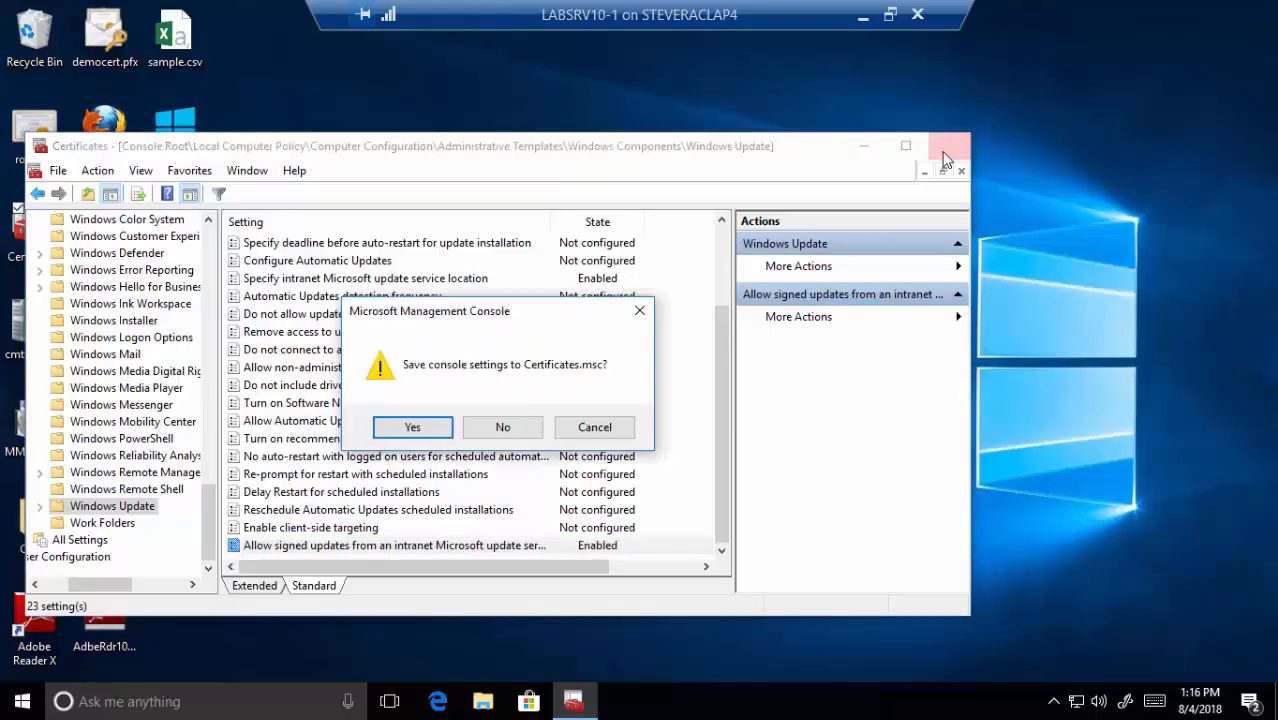
{"action": "left_click", "coordinate": [503, 428]}
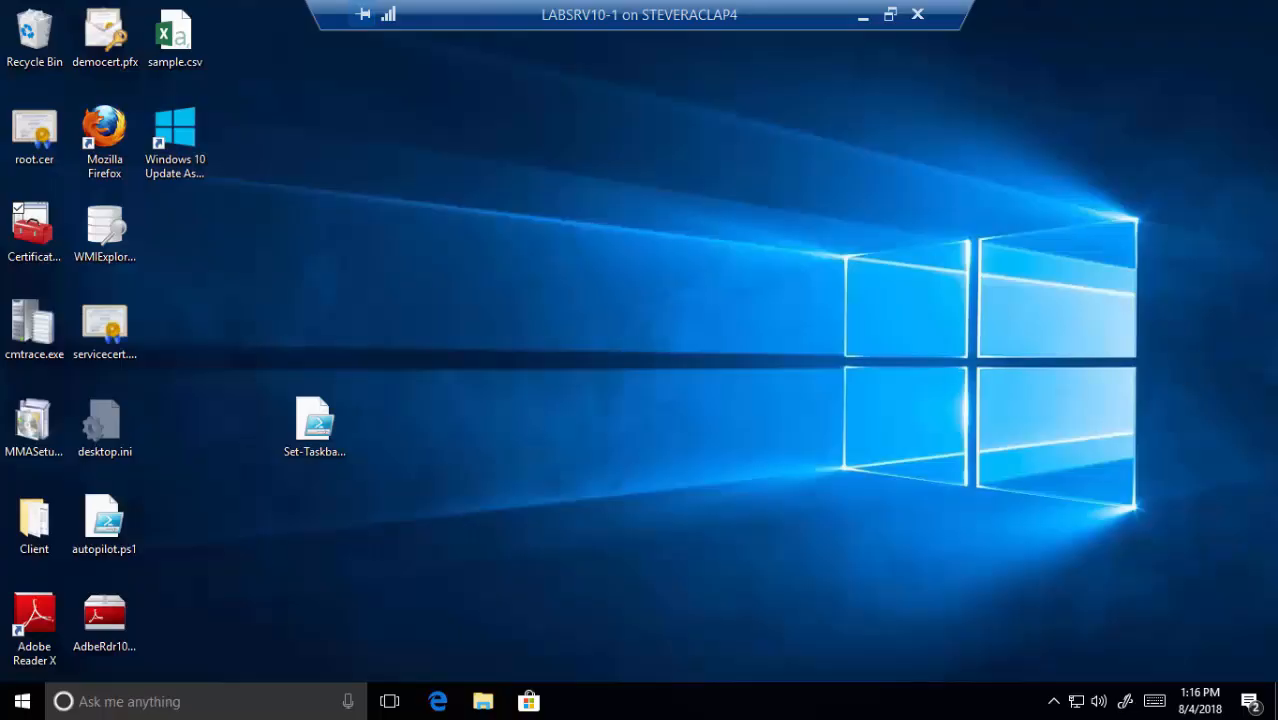
{"action": "double_click", "coordinate": [105, 228]}
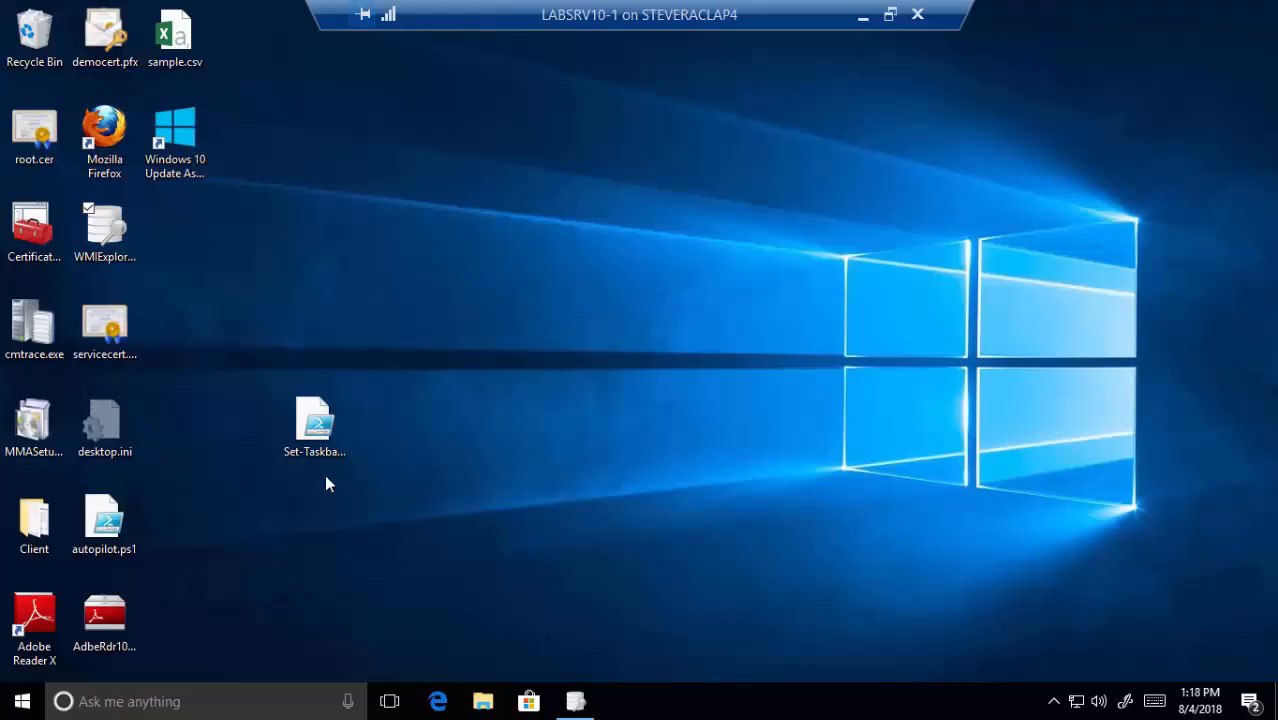
{"action": "left_click", "coordinate": [583, 707]}
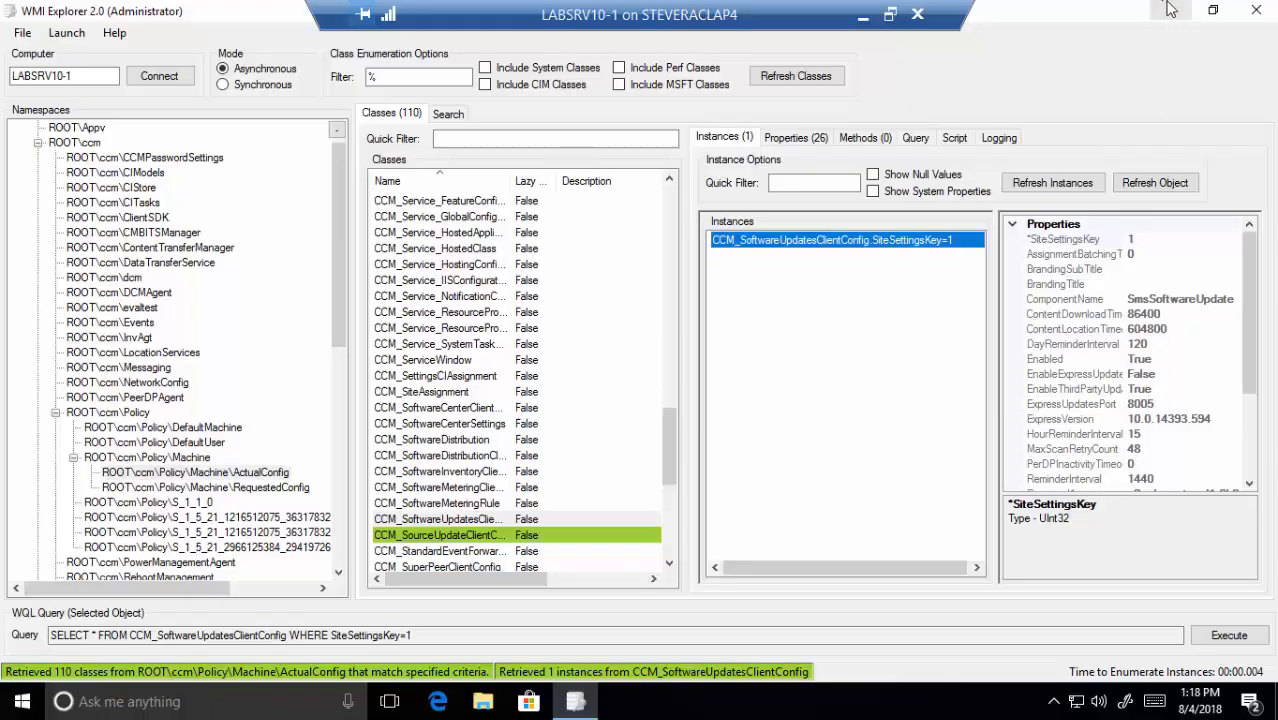
{"action": "left_click", "coordinate": [1266, 14]}
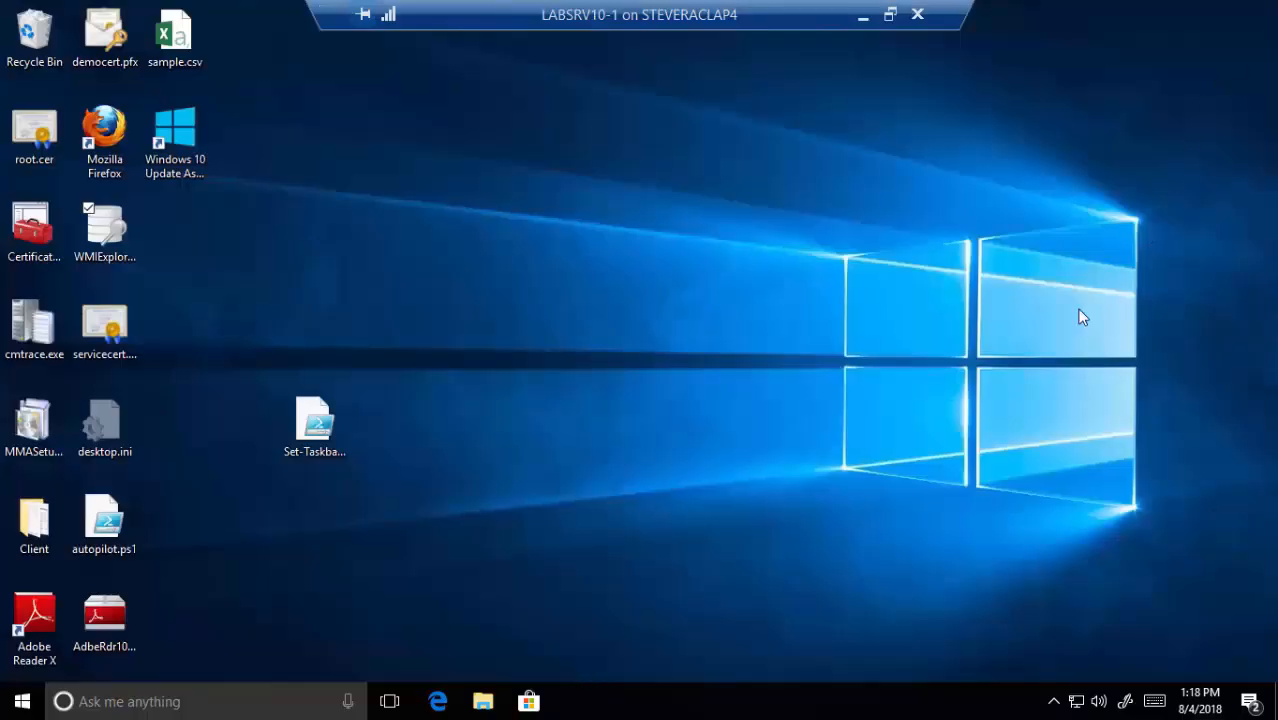
- Open UpdatesDeployment-20180802-073159.log from the client's C:\Windows\CCM\Logs folder
{"action": "left_click", "coordinate": [484, 702]}
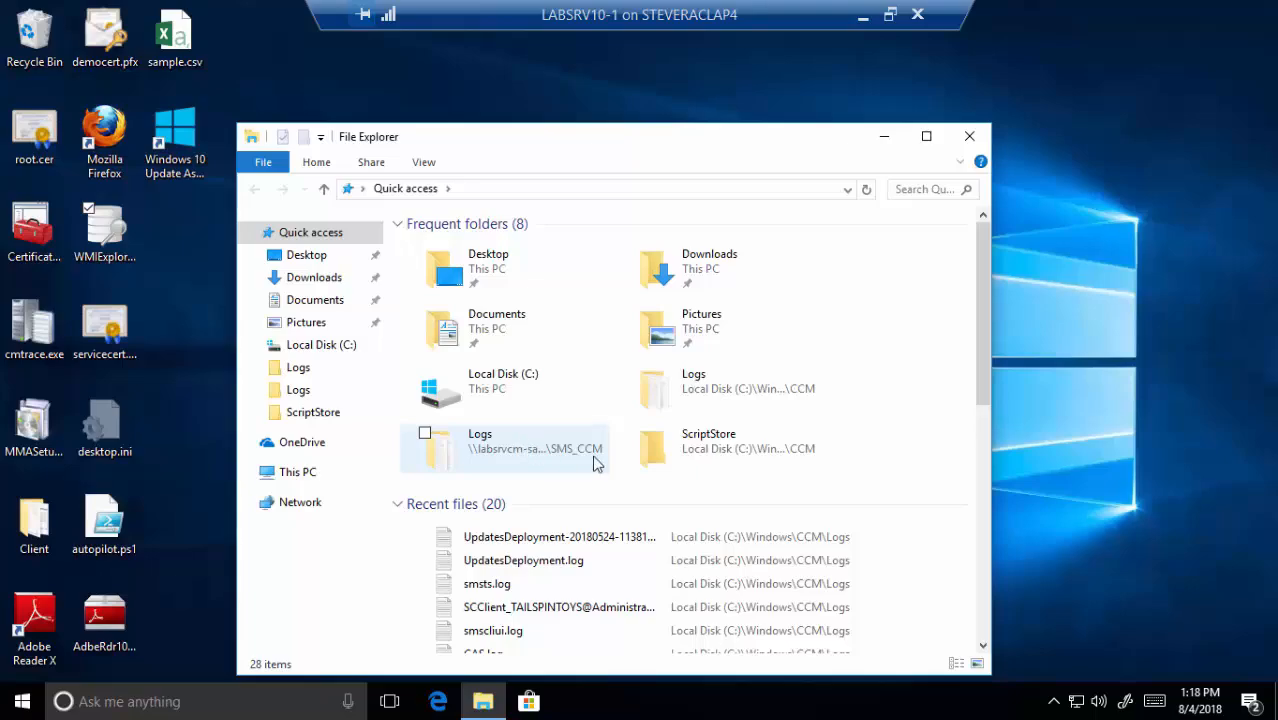
{"action": "double_click", "coordinate": [714, 396]}
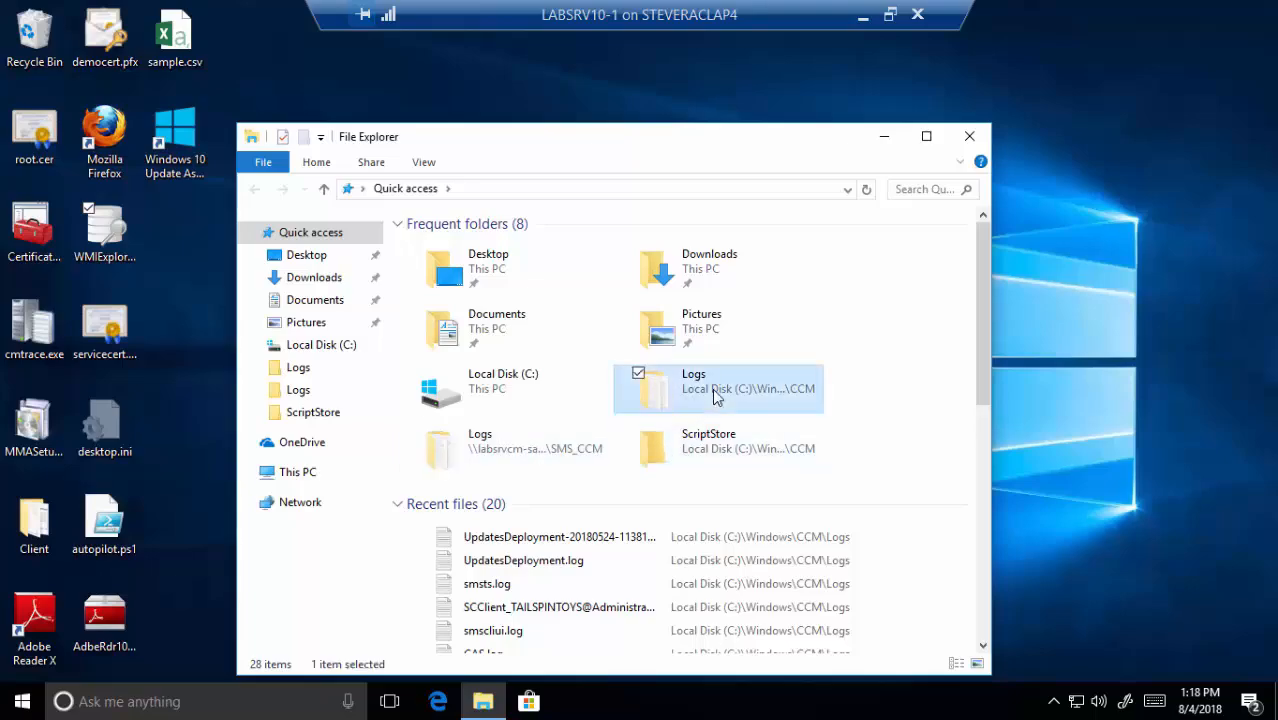
{"action": "left_click", "coordinate": [638, 402]}
{"action": "key", "text": "u"}
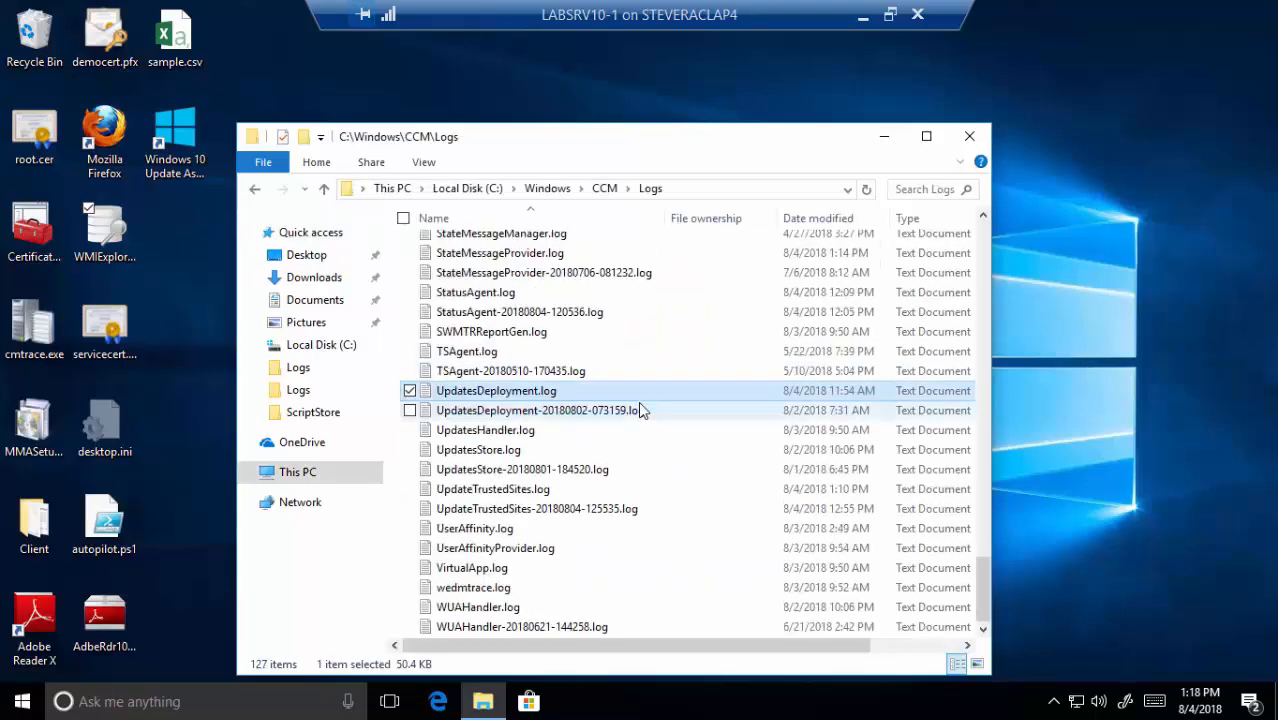
{"action": "double_click", "coordinate": [552, 411]}
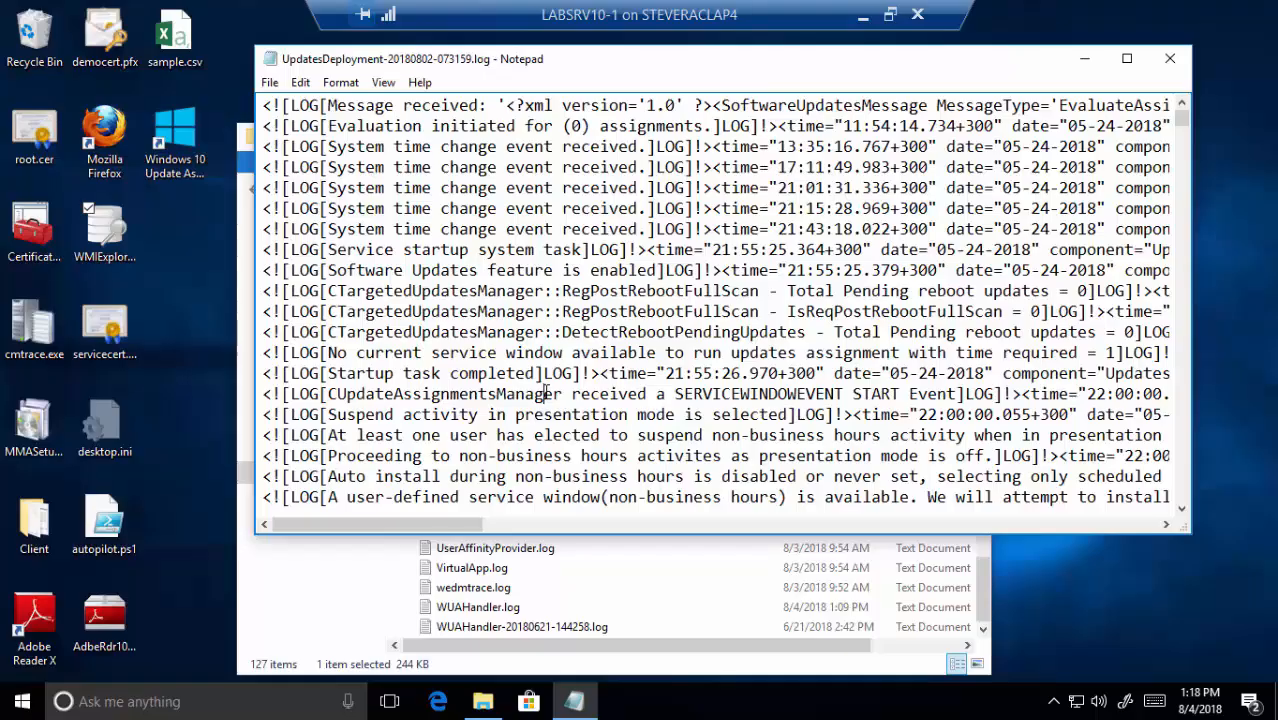
- Search the log for 'isthirdparty', confirm no match is found, and close the search
{"action": "key", "text": "ctrl+f"}
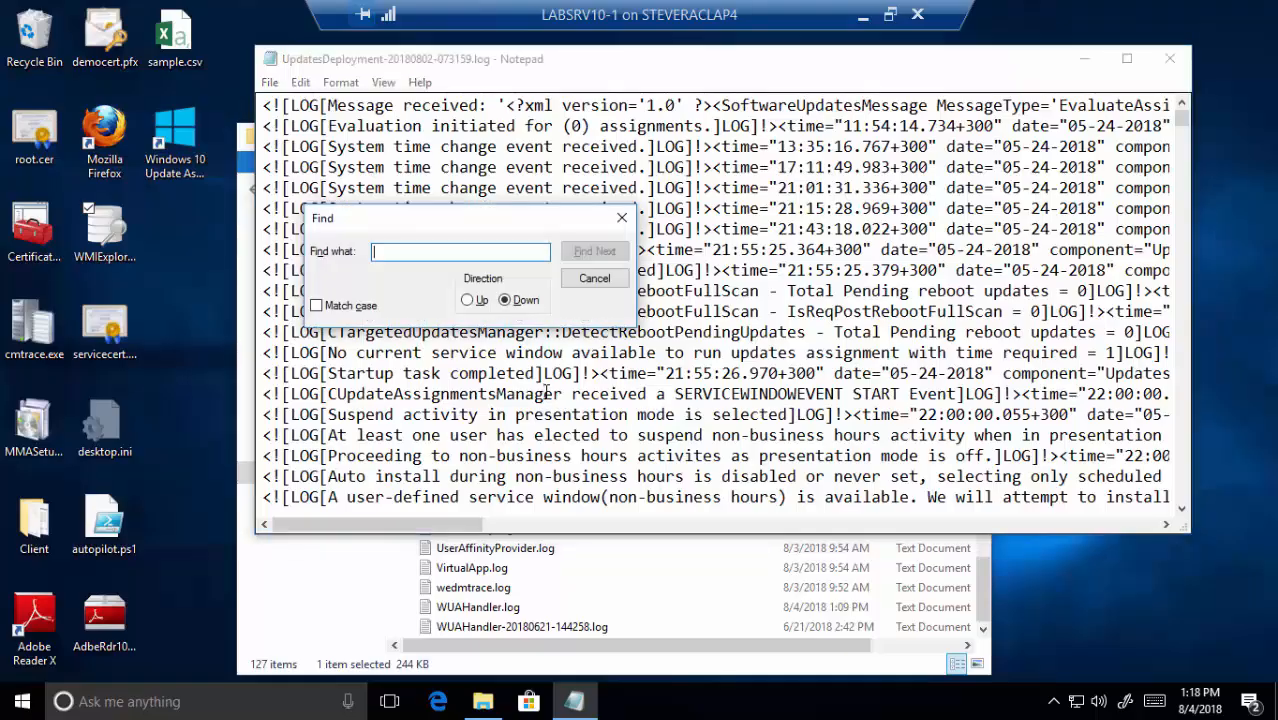
{"action": "type", "text": "isthirdpa"}
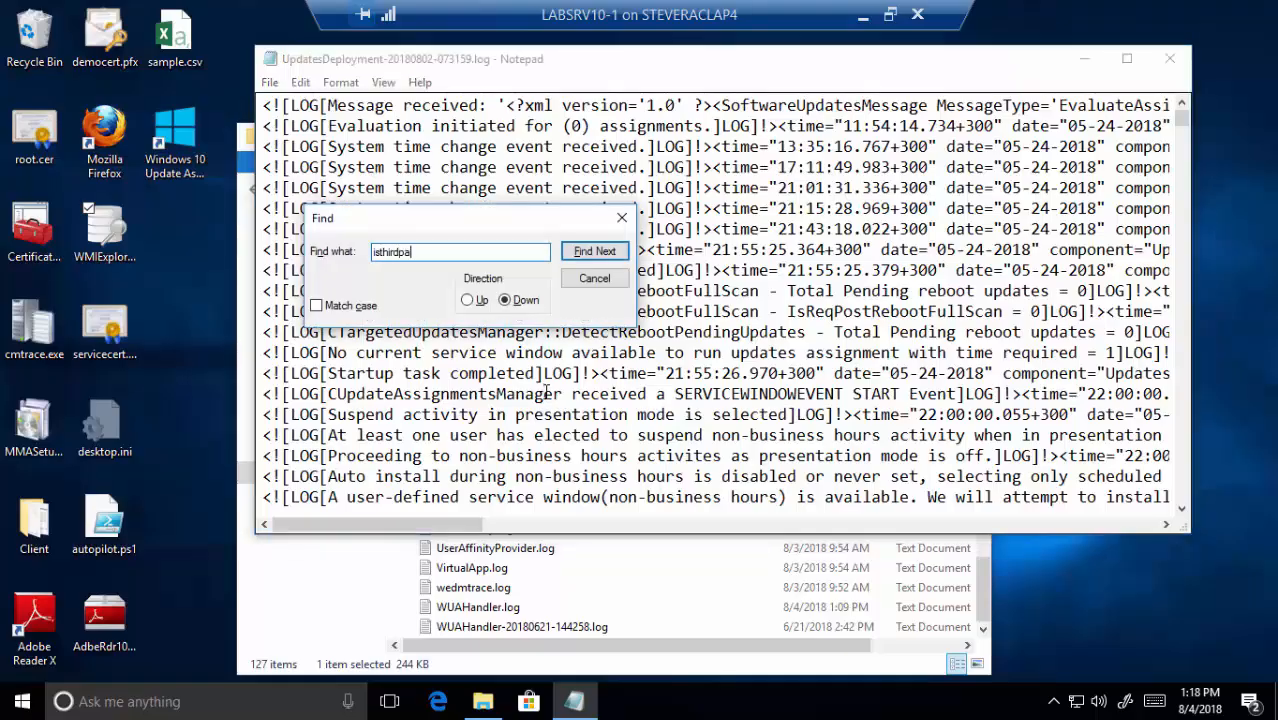
{"action": "type", "text": "rty"}
{"action": "key", "text": "Return"}
{"action": "key", "text": "Return"}
{"action": "left_click", "coordinate": [622, 284]}
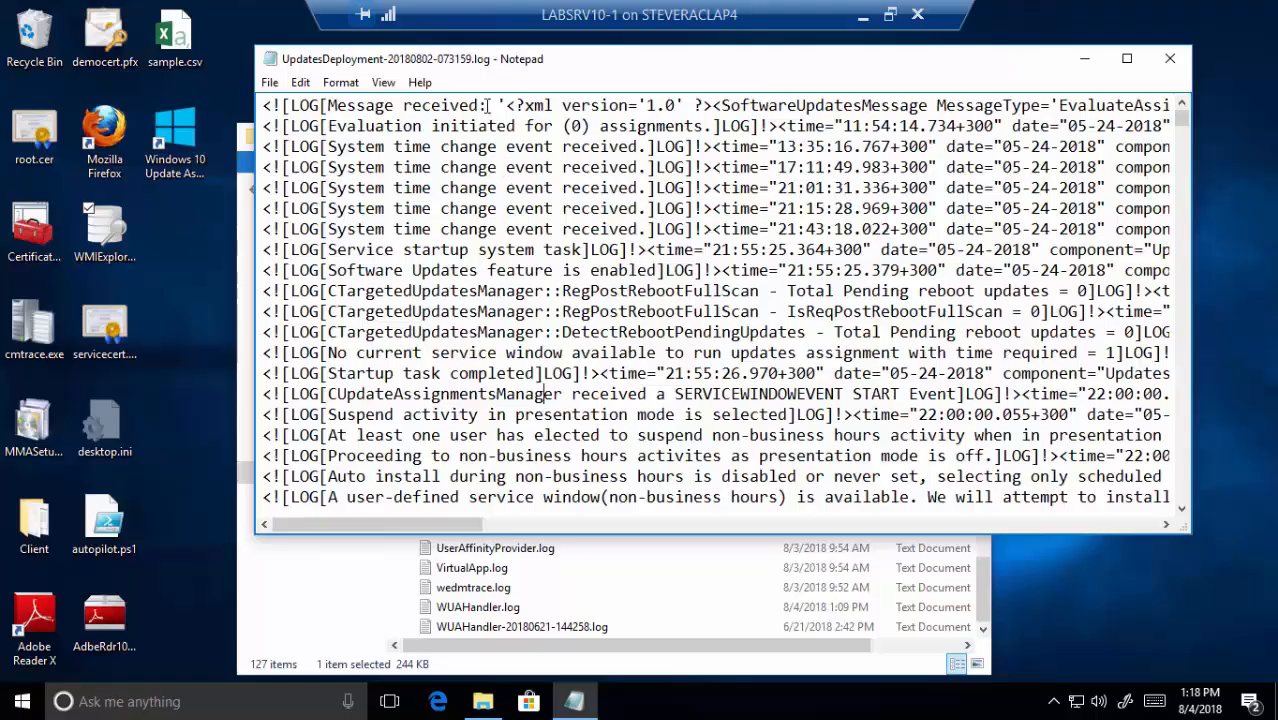
{"action": "key", "text": "ctrl+f"}
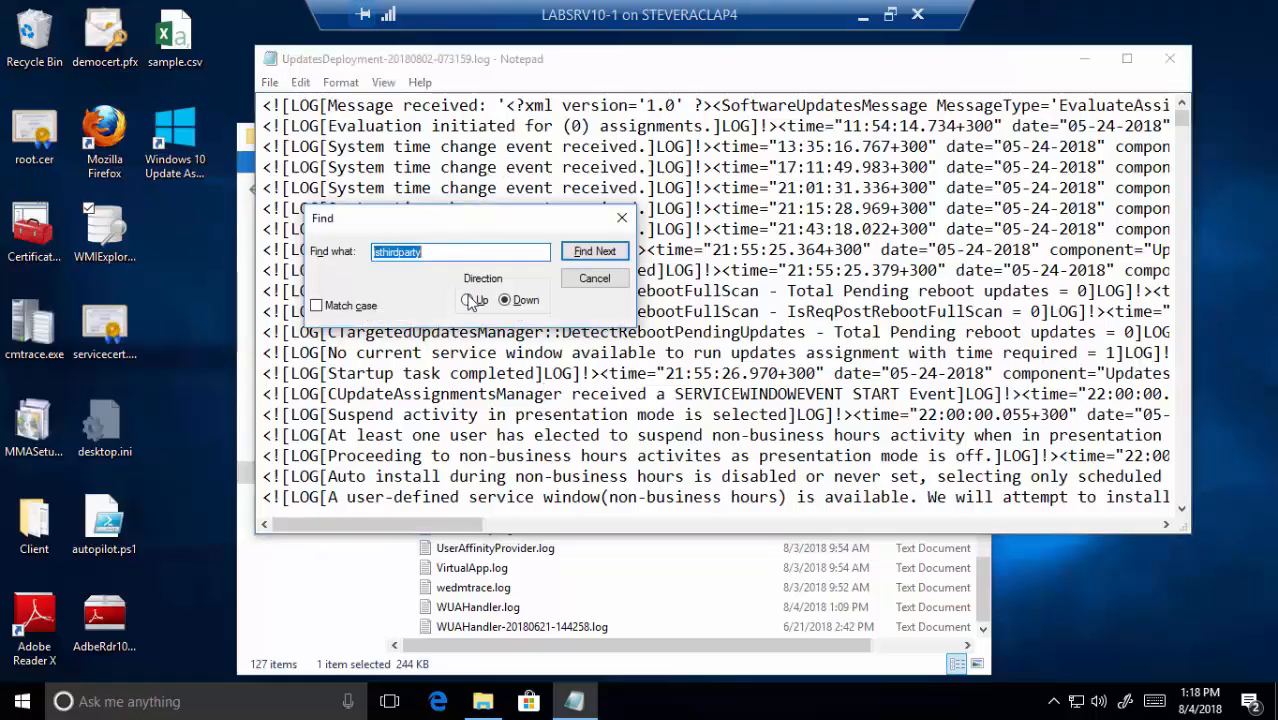
{"action": "left_click", "coordinate": [594, 254]}
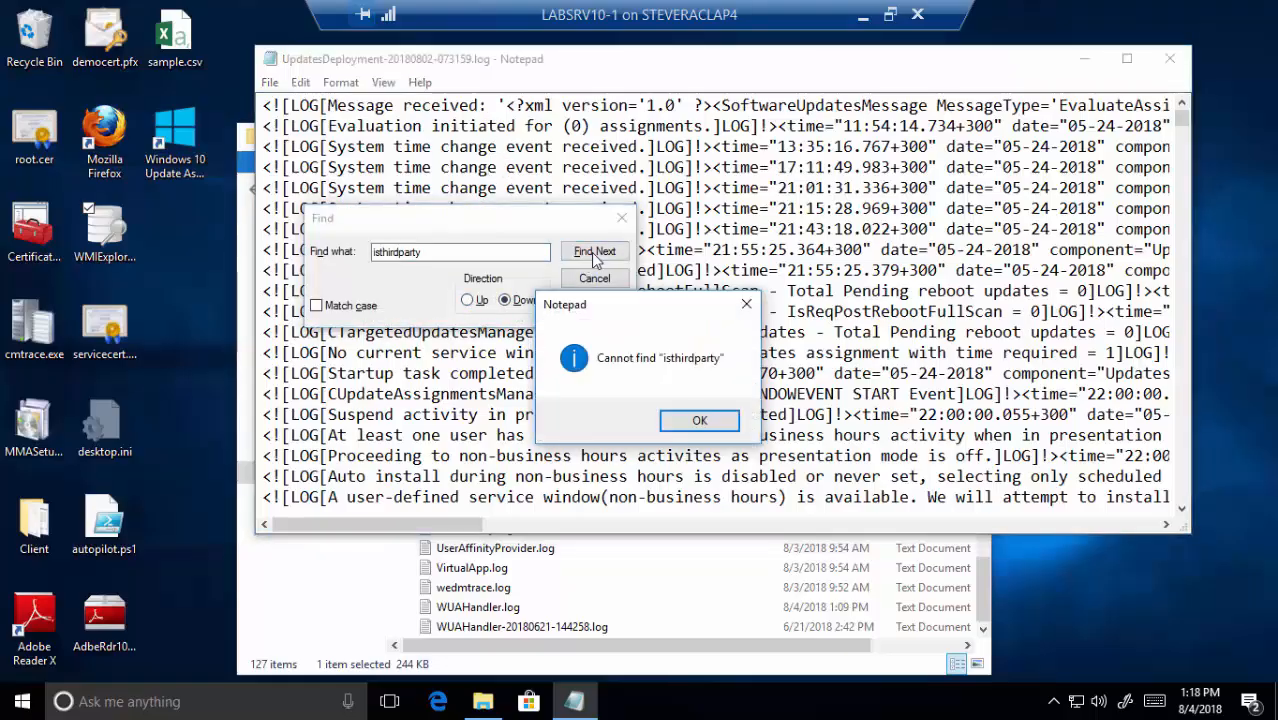
{"action": "left_click", "coordinate": [703, 419]}
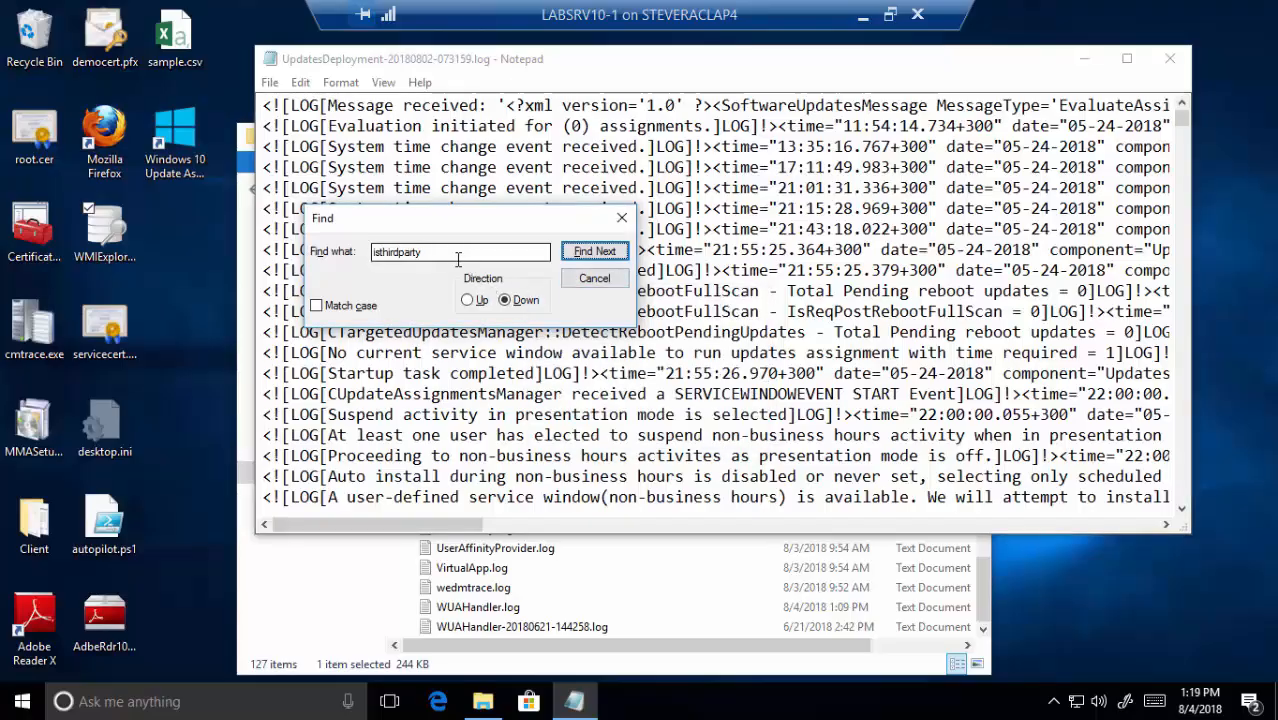
{"action": "left_click", "coordinate": [594, 278]}
- Search the current UpdatesDeployment.log upward for 'isthird'; no match is found
{"action": "left_click", "coordinate": [1166, 64]}
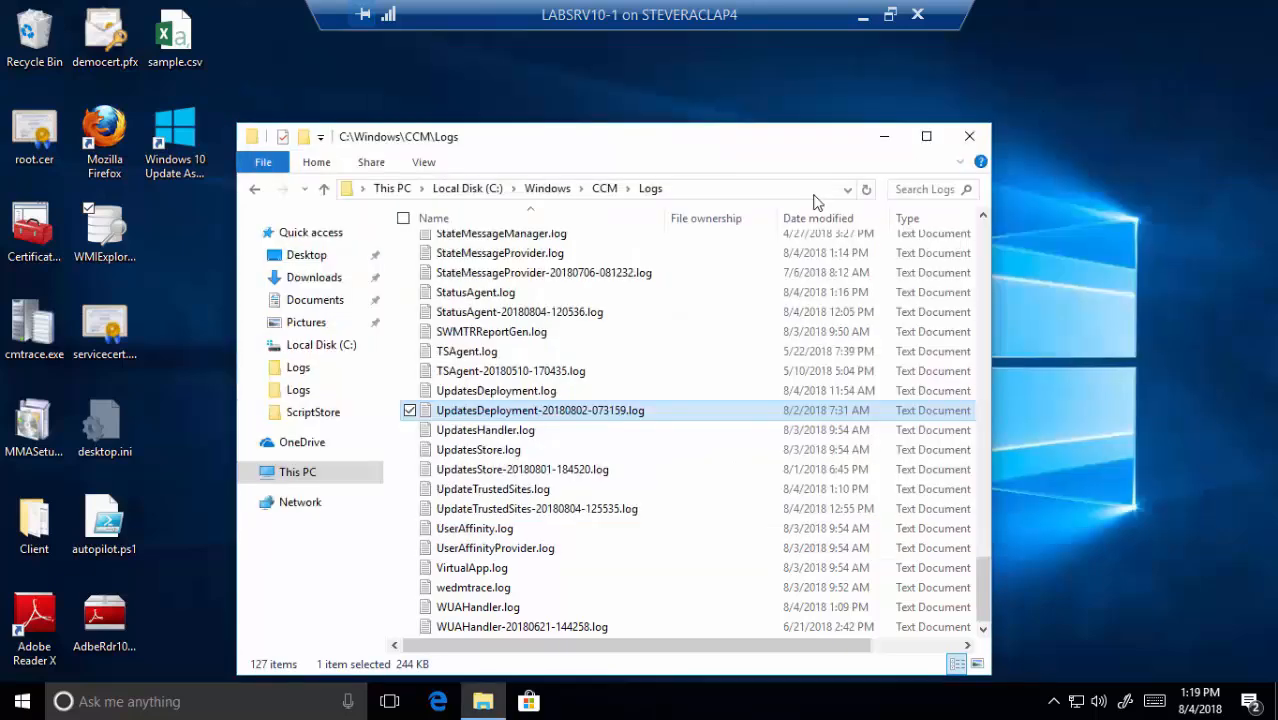
{"action": "double_click", "coordinate": [537, 396]}
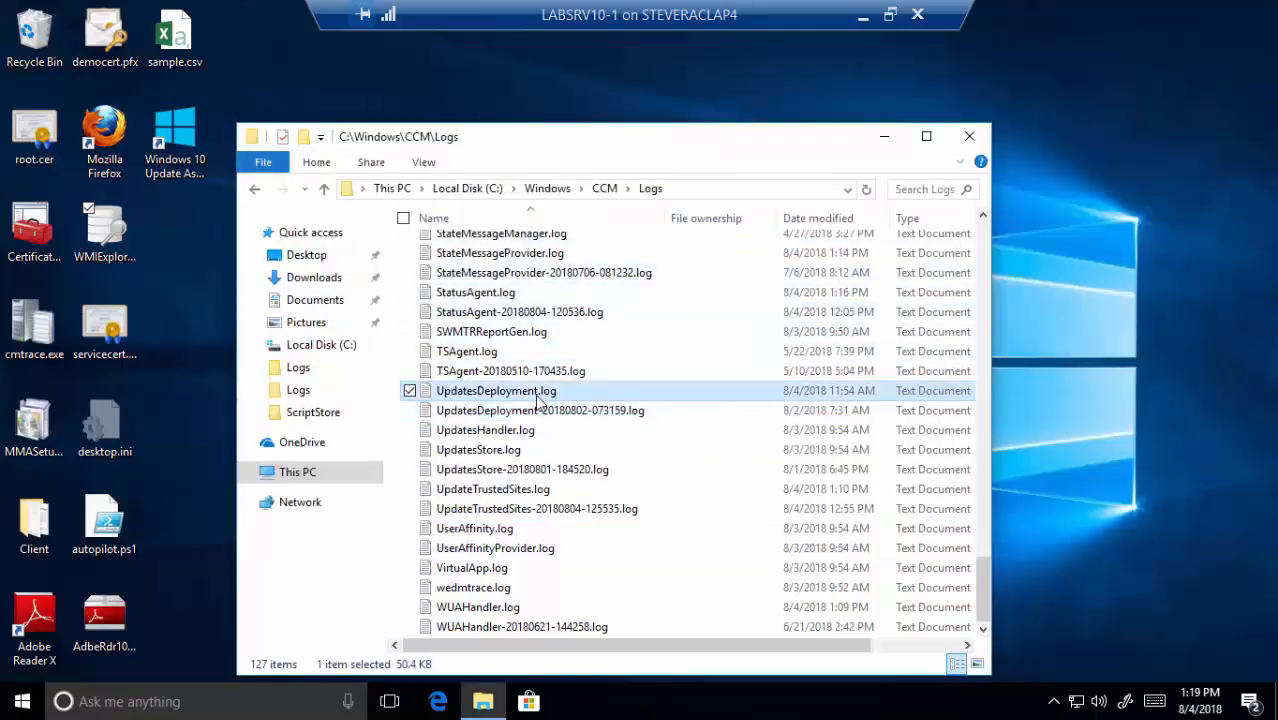
{"action": "key", "text": "ctrl+f"}
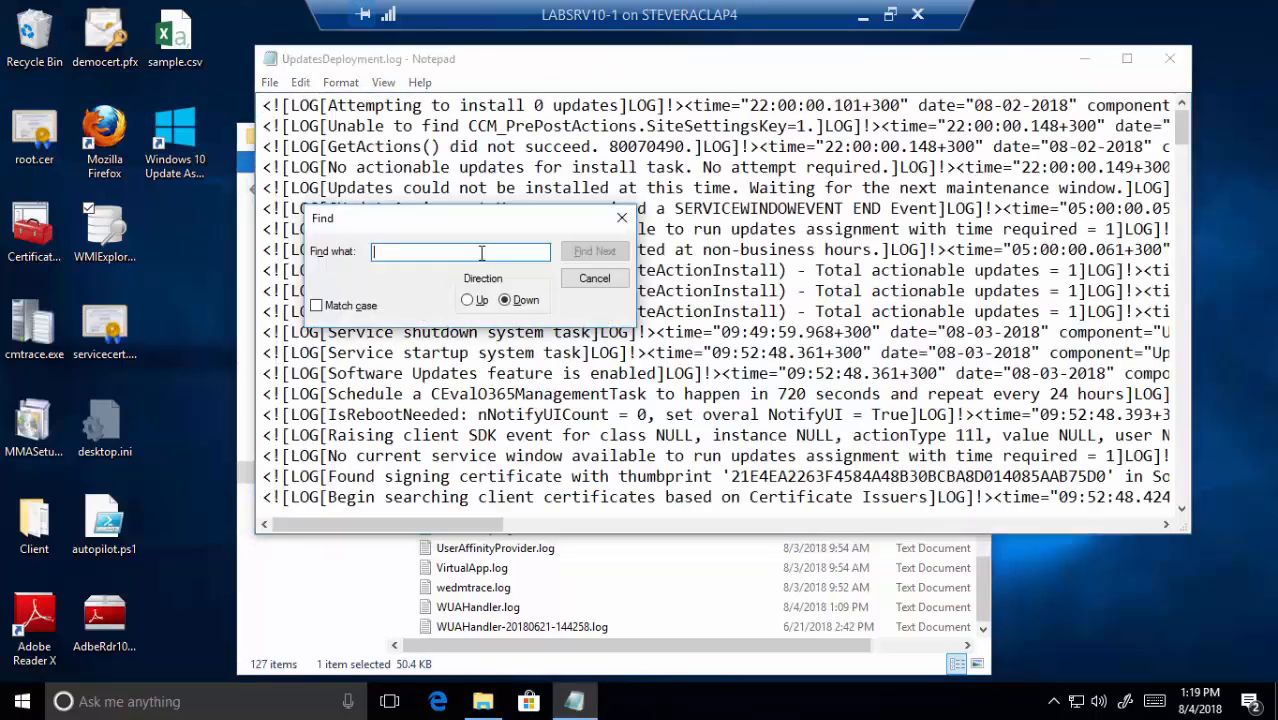
{"action": "type", "text": "isthird"}
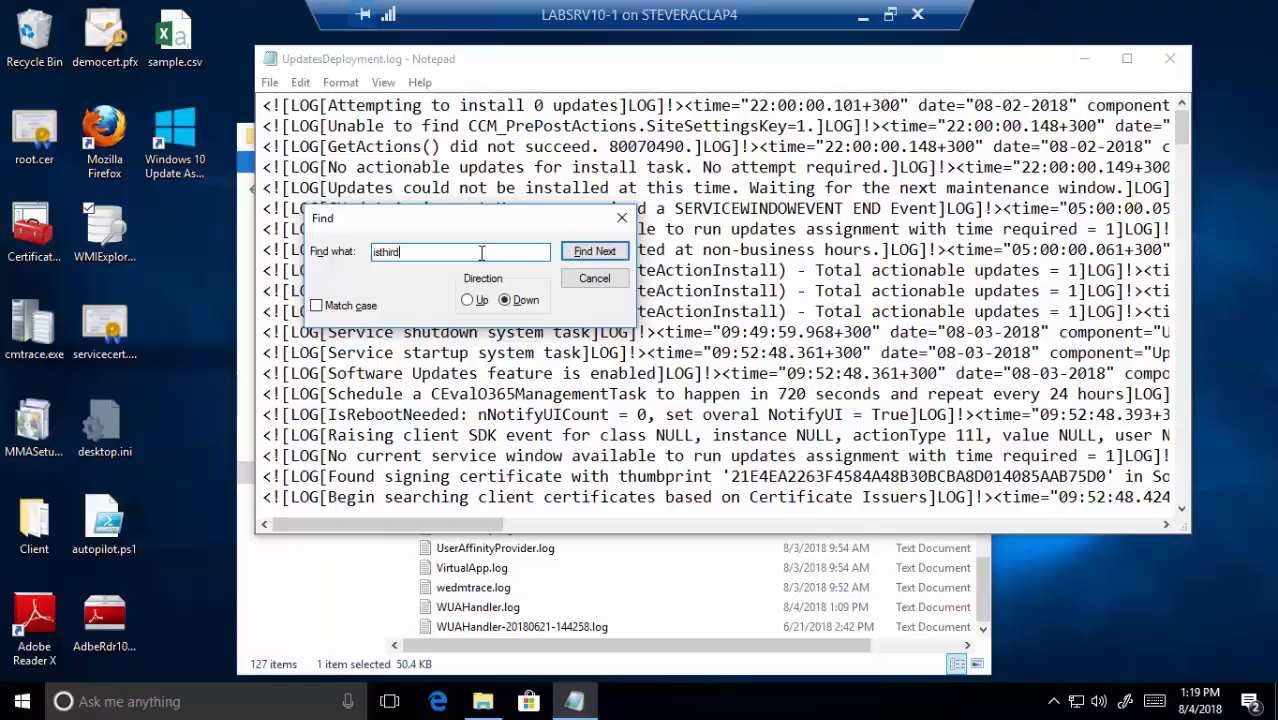
{"action": "key", "text": "Return"}
{"action": "key", "text": "Return"}
{"action": "left_click", "coordinate": [481, 300]}
{"action": "left_click", "coordinate": [605, 252]}
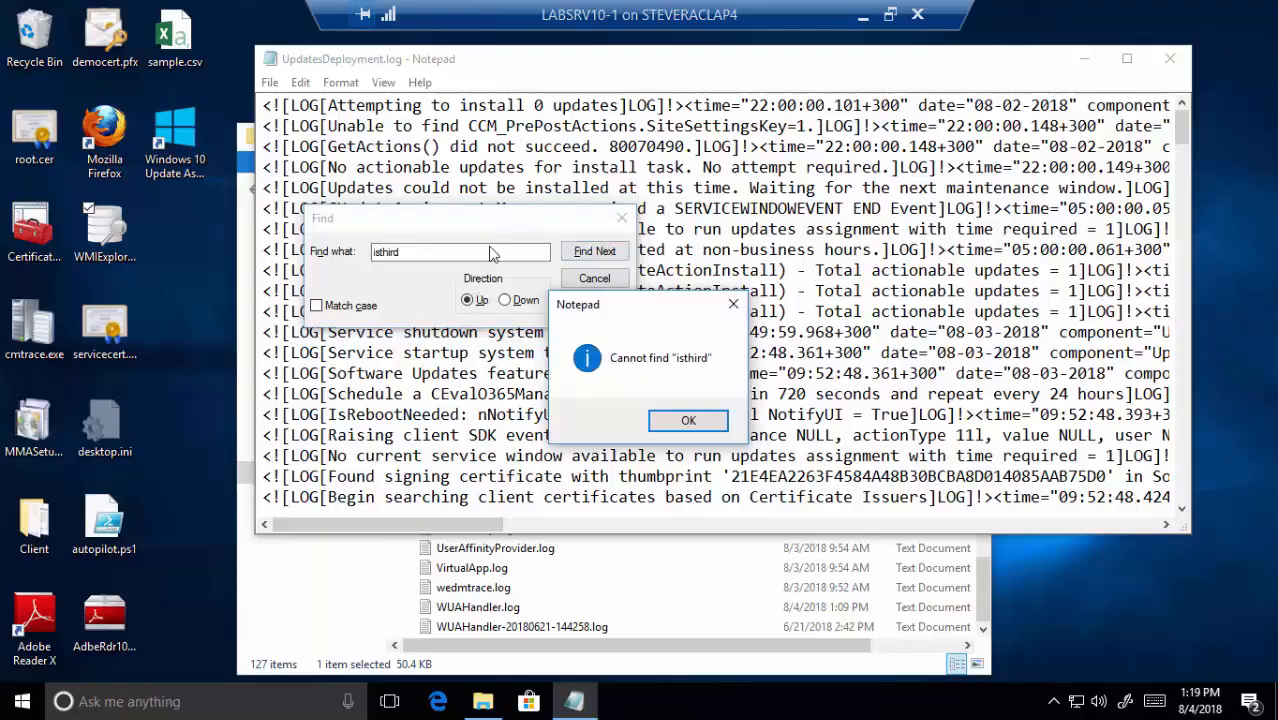
{"action": "left_click", "coordinate": [710, 424]}
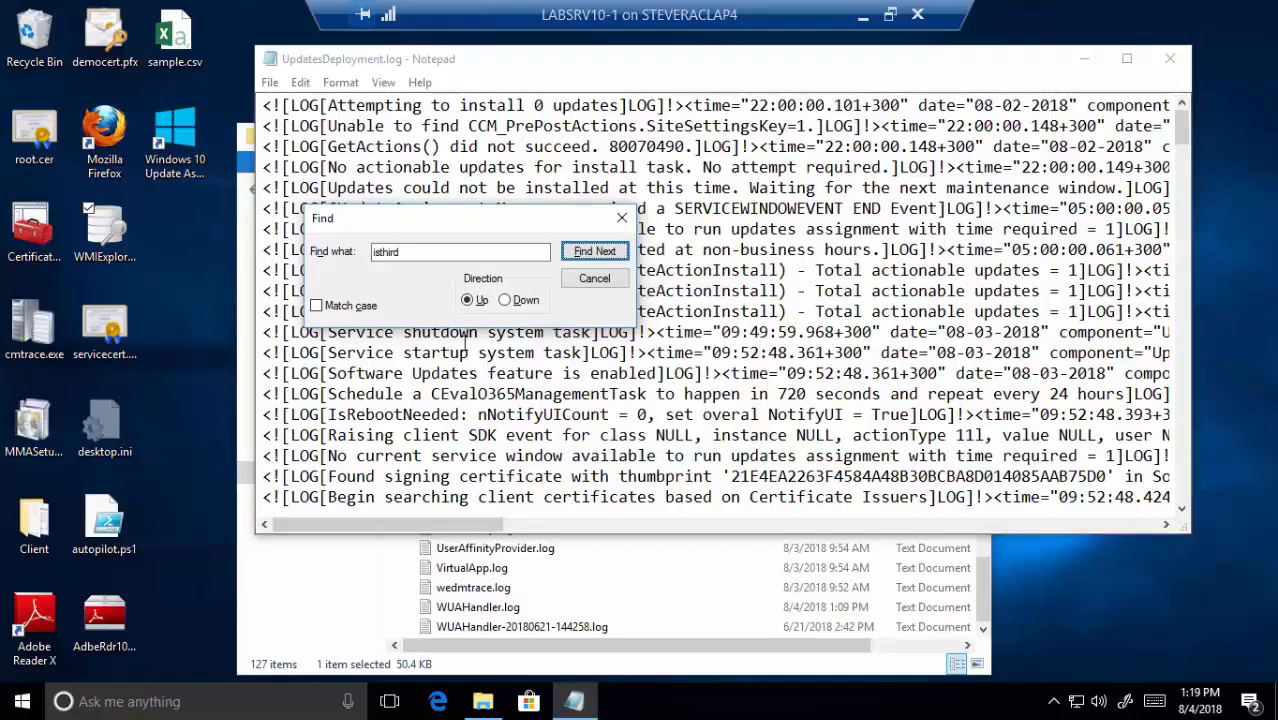
{"action": "left_click", "coordinate": [596, 279]}
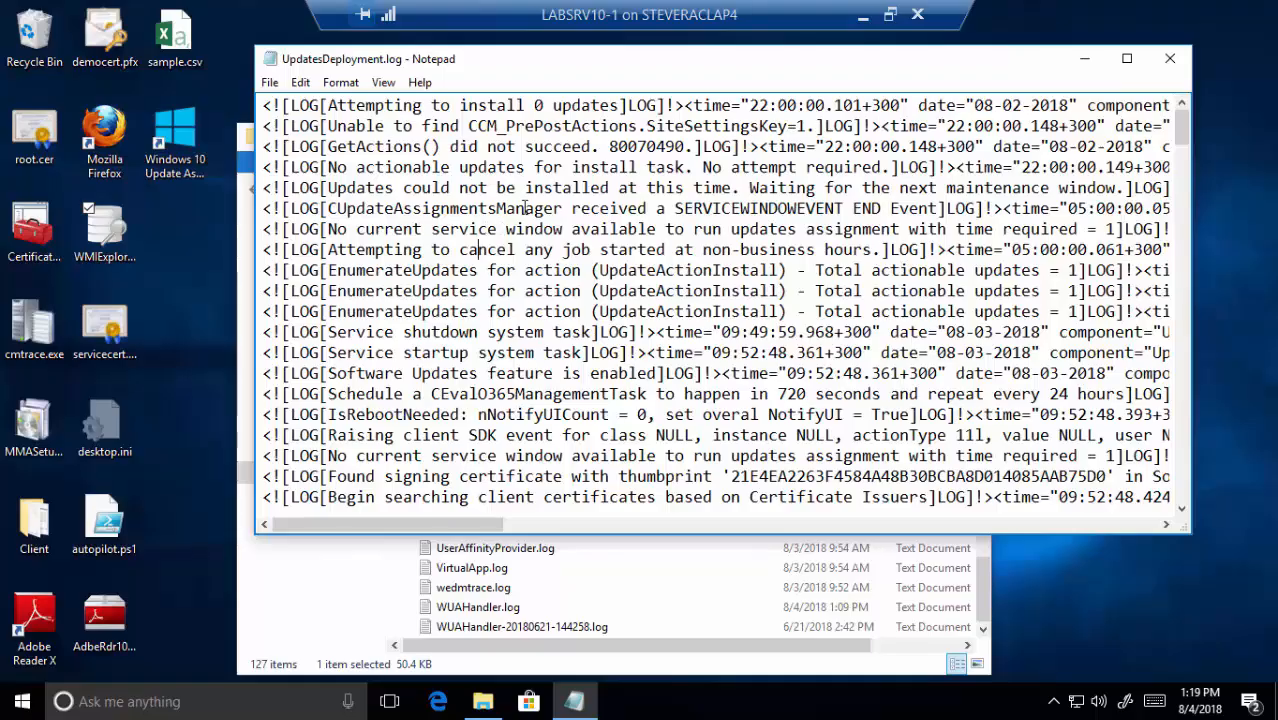
- Look through the older UpdatesDeployment-20180802-073159.log, then close it
{"action": "left_click", "coordinate": [1170, 59]}
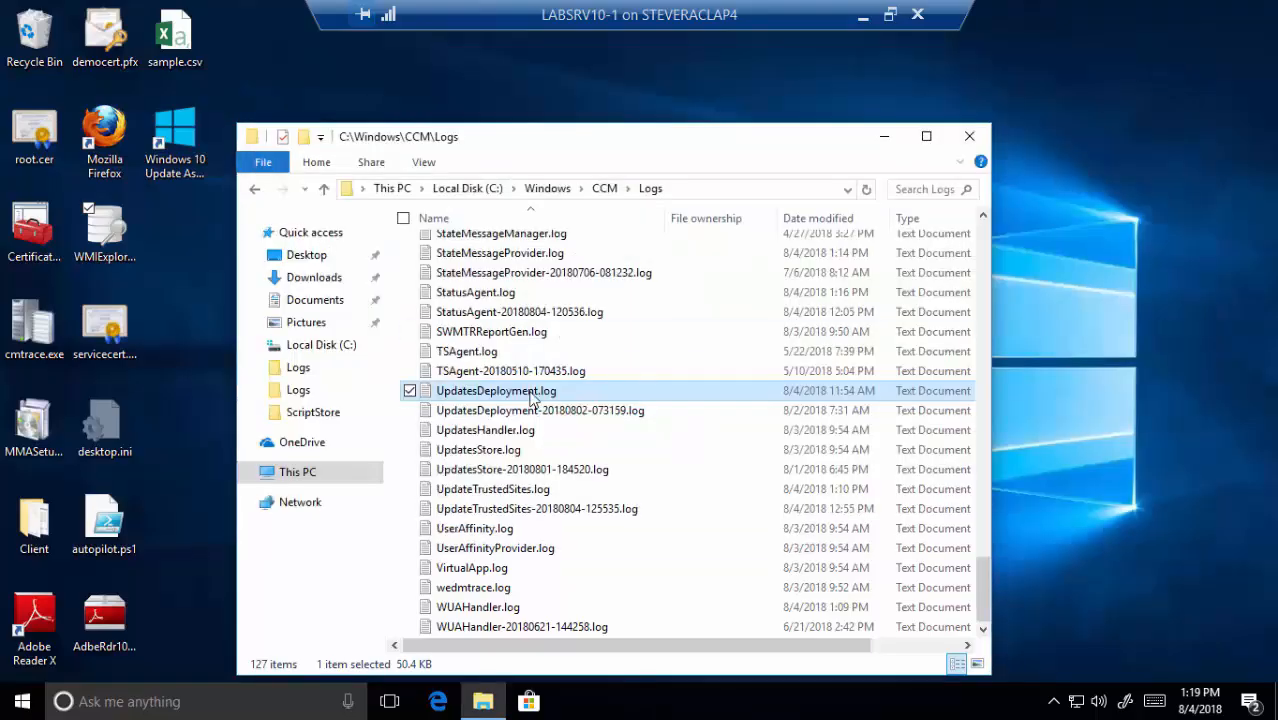
{"action": "left_click", "coordinate": [517, 411]}
{"action": "double_click", "coordinate": [517, 411]}
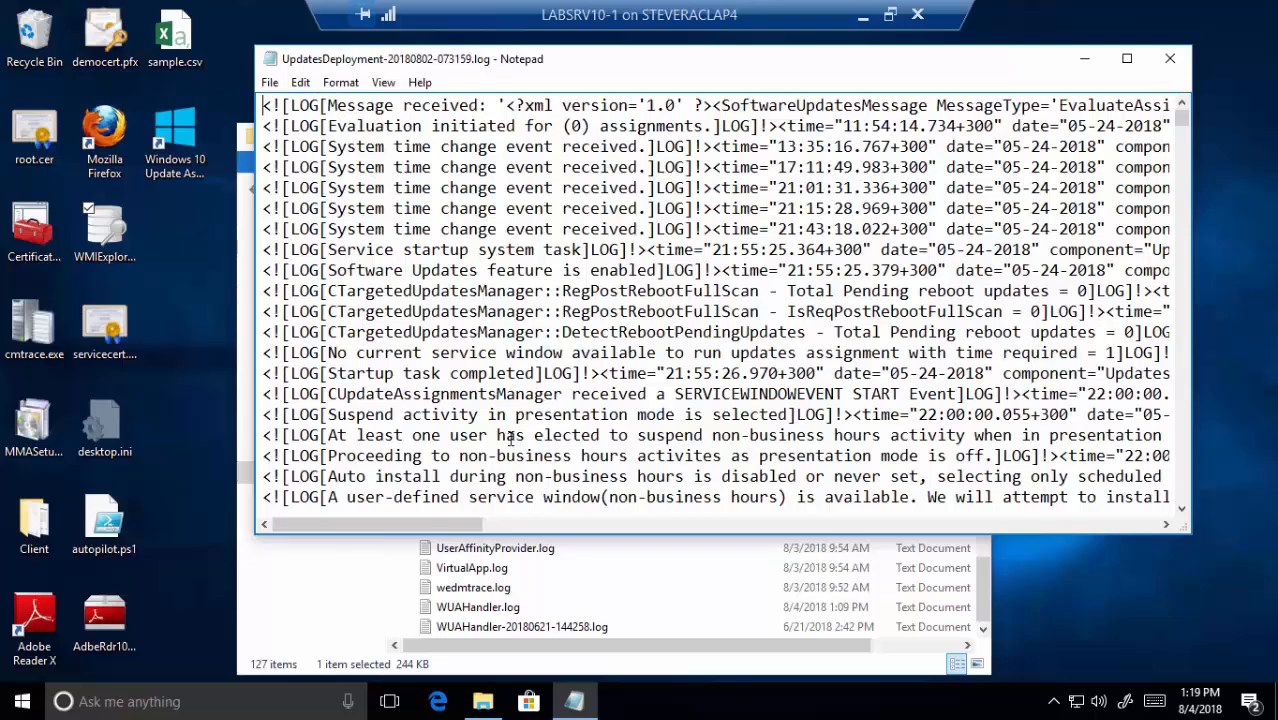
{"action": "scroll", "coordinate": [534, 430], "scroll_direction": "down", "scroll_amount": 1}
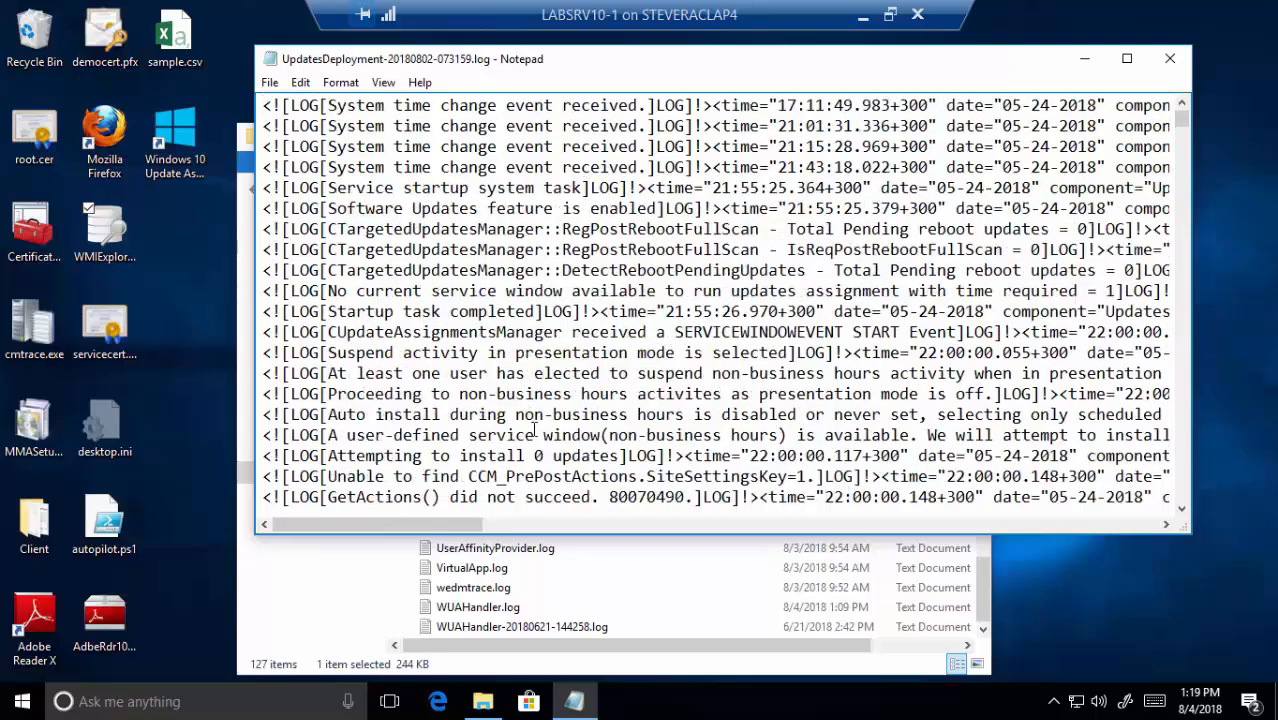
{"action": "left_click", "coordinate": [1160, 62]}
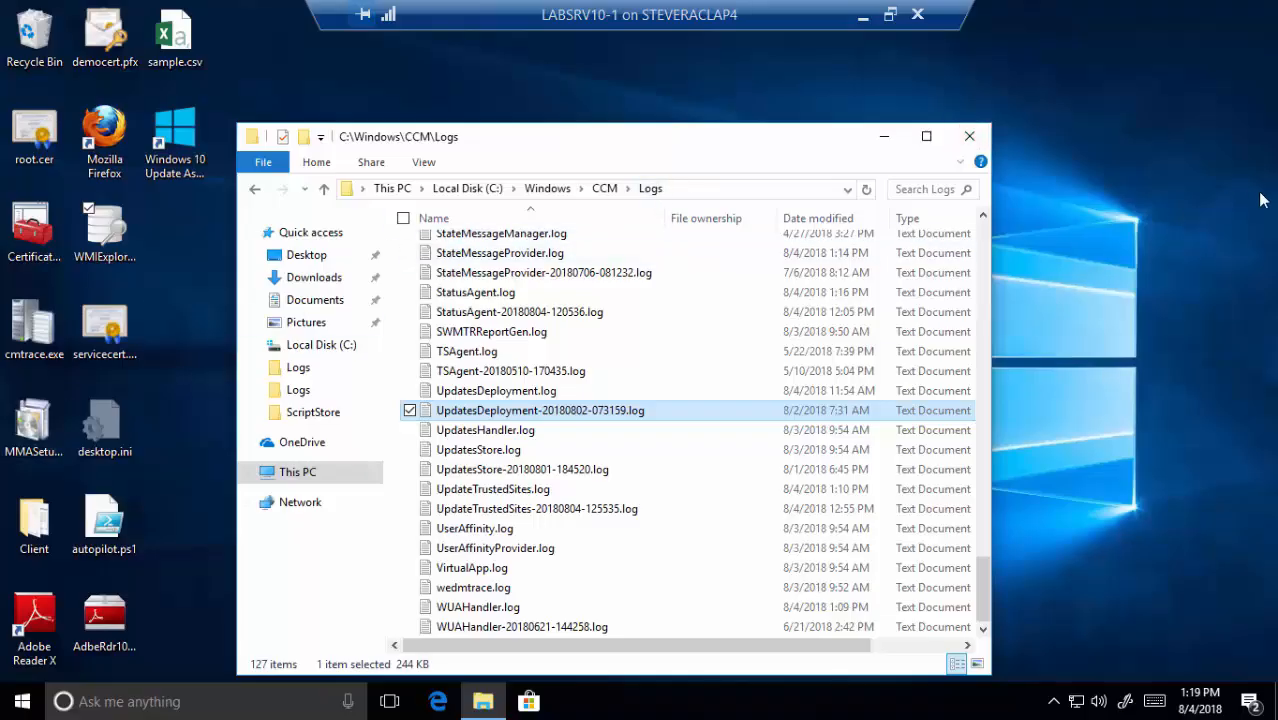
- Close the CCM Logs folder and minimize the LABSRV10-1 and Configuration Manager remote sessions
{"action": "left_click", "coordinate": [969, 136]}
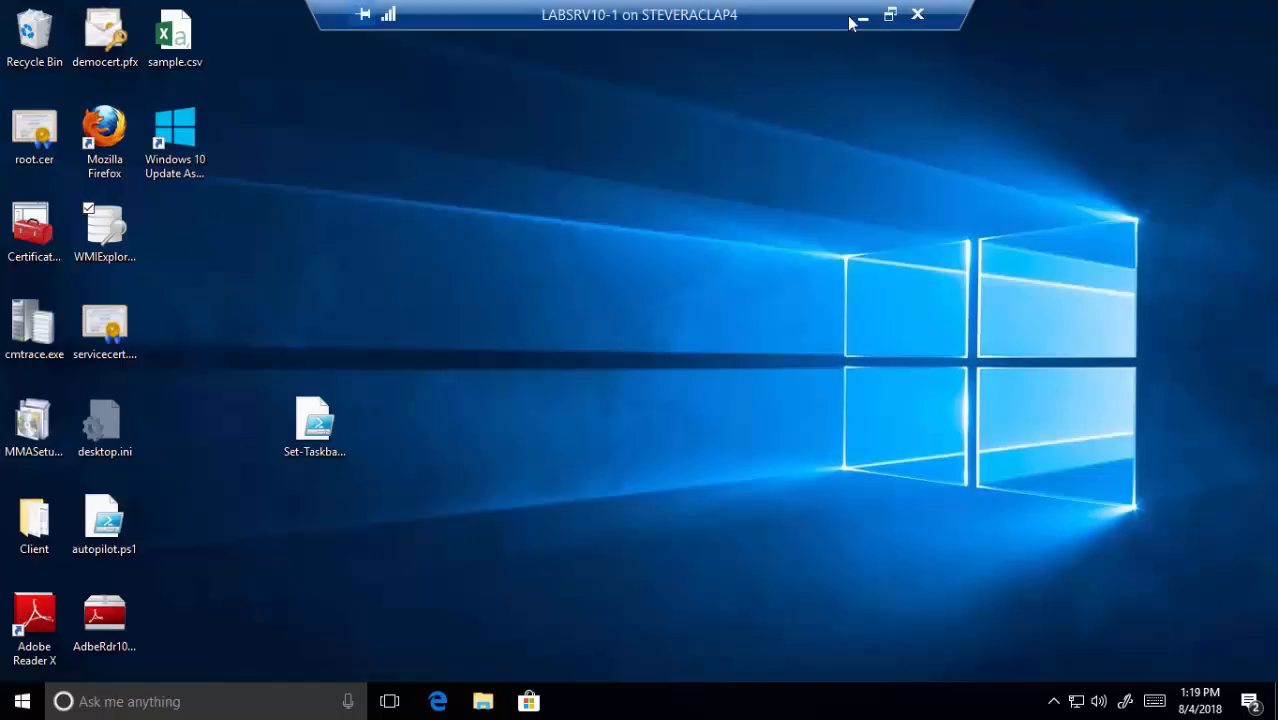
{"action": "left_click", "coordinate": [862, 17]}
{"action": "left_click", "coordinate": [862, 17]}
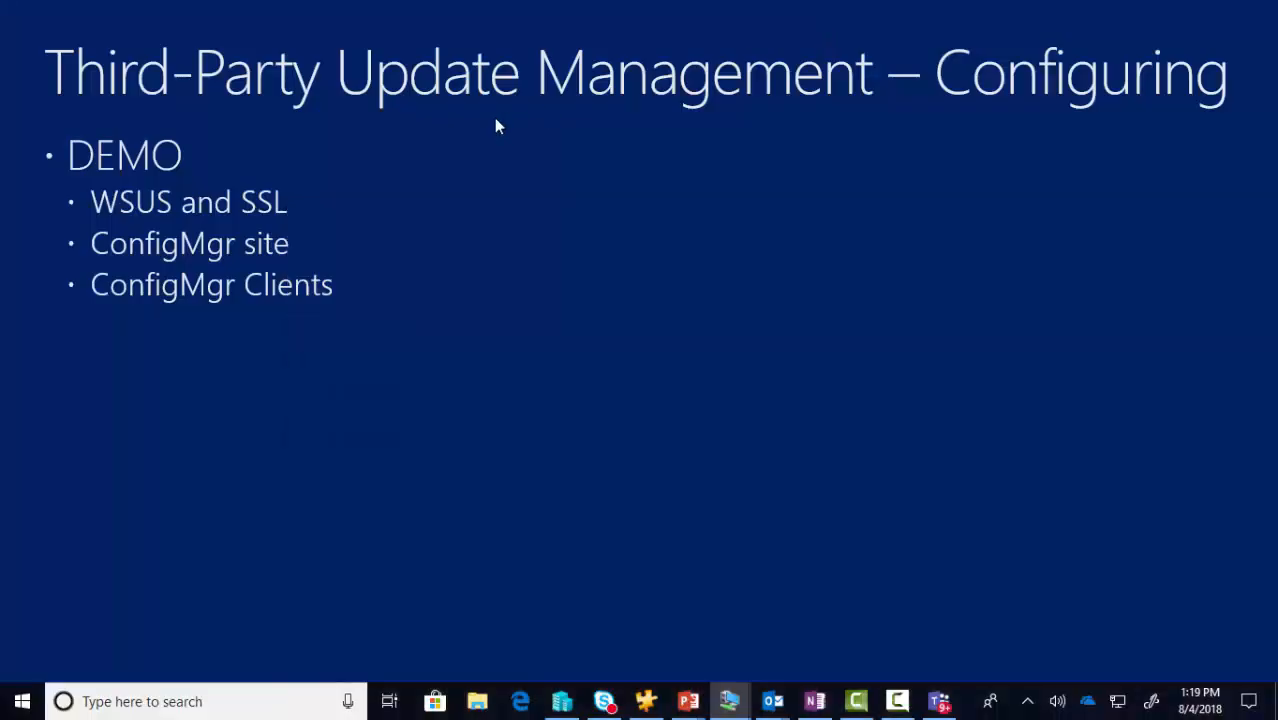
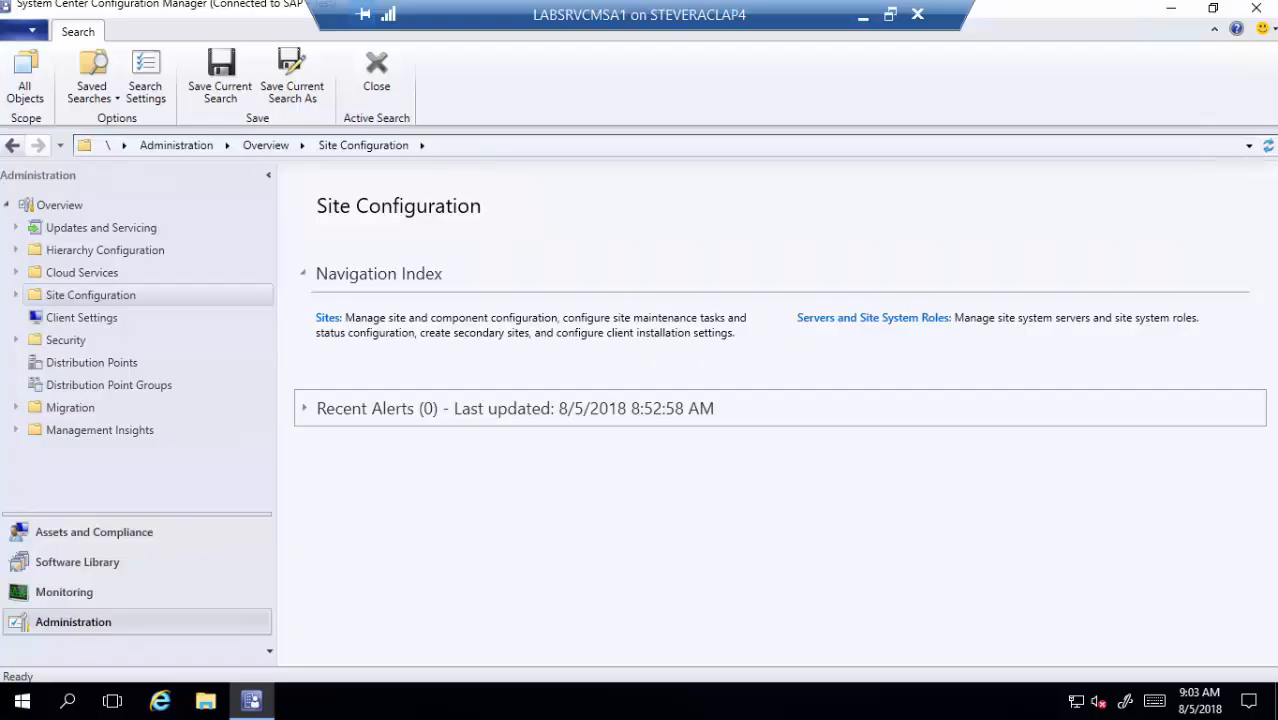
- Open Software Library > Software Updates > Third-Party Software Update Catalogs and right-click the HP catalog
{"action": "left_click", "coordinate": [168, 563]}
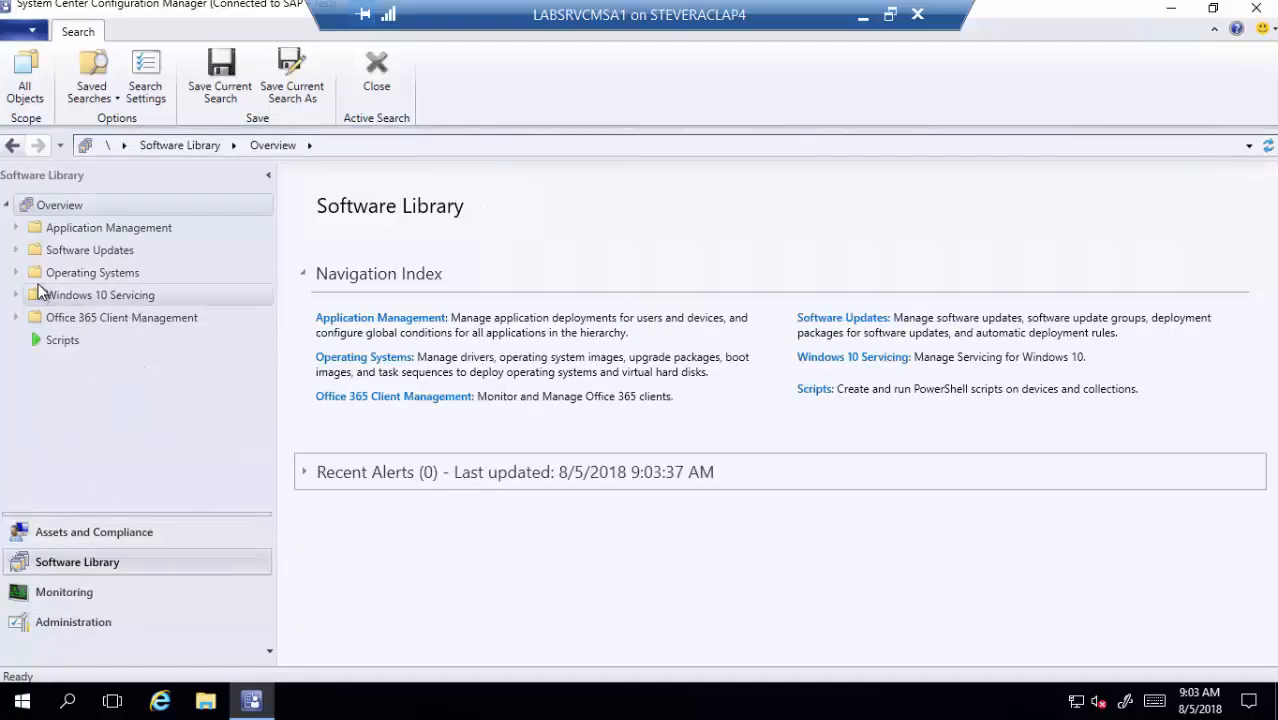
{"action": "left_click", "coordinate": [17, 251]}
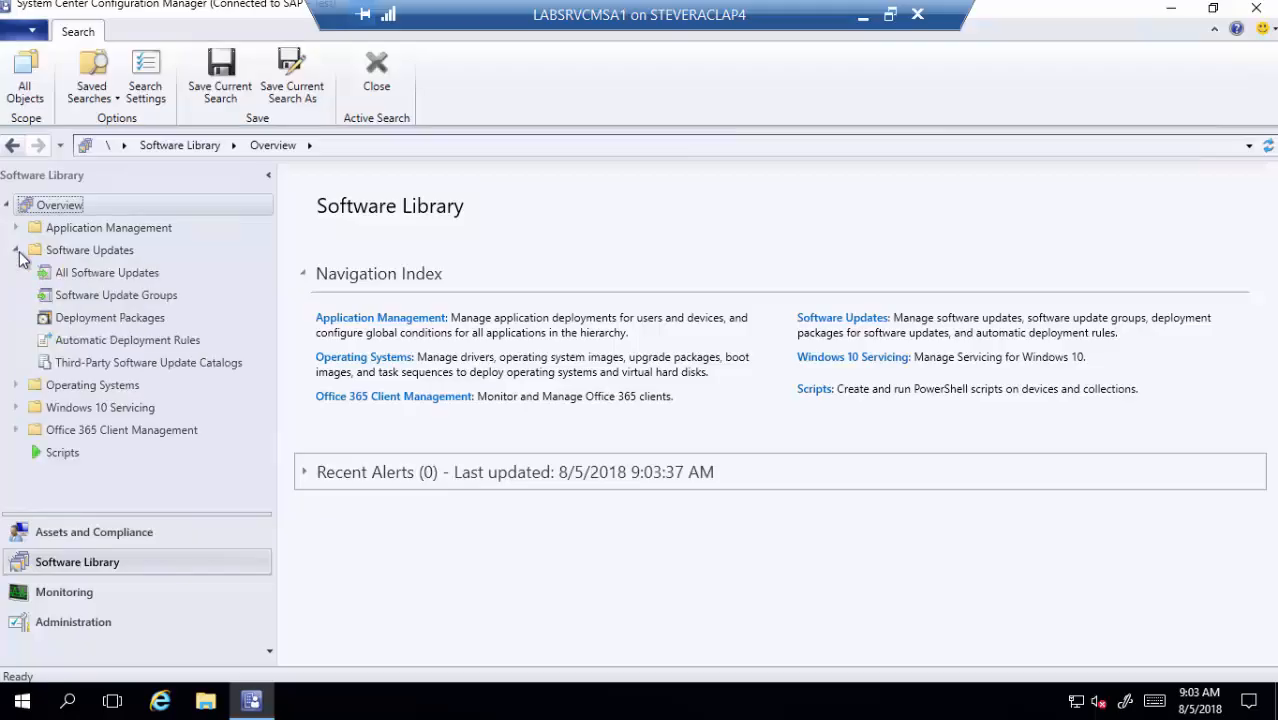
{"action": "left_click", "coordinate": [112, 365]}
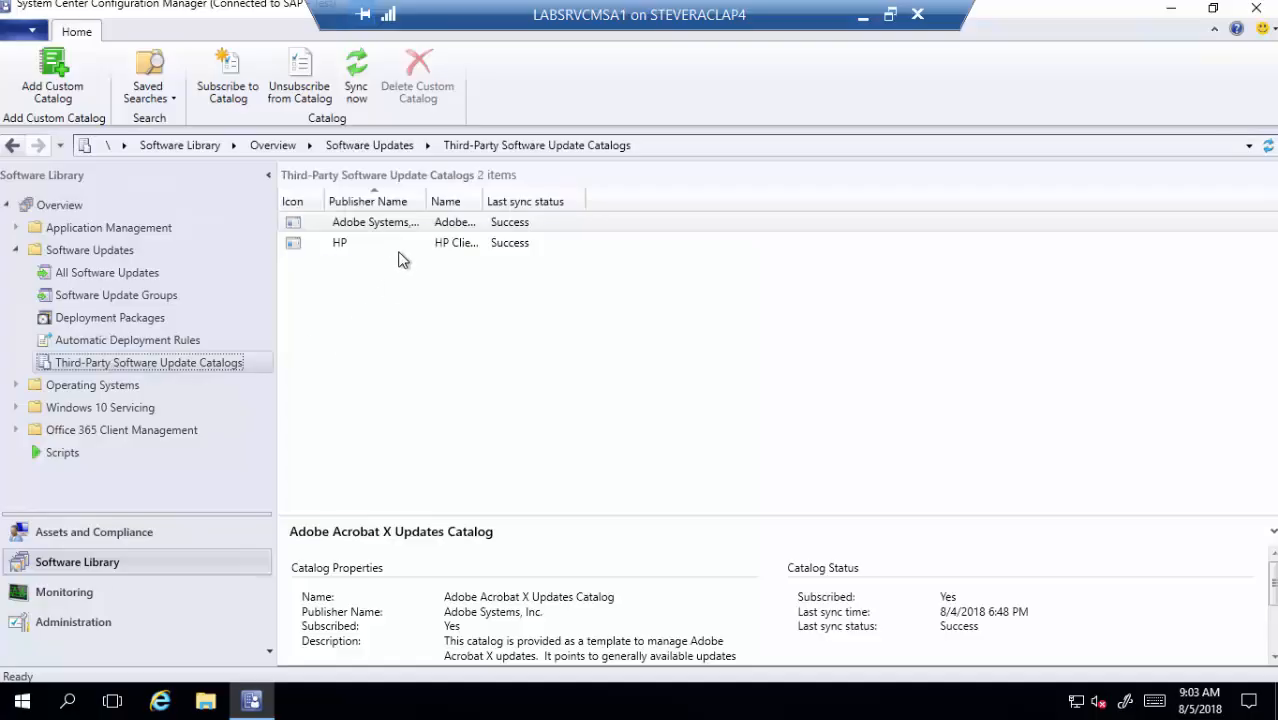
{"action": "left_click", "coordinate": [386, 230]}
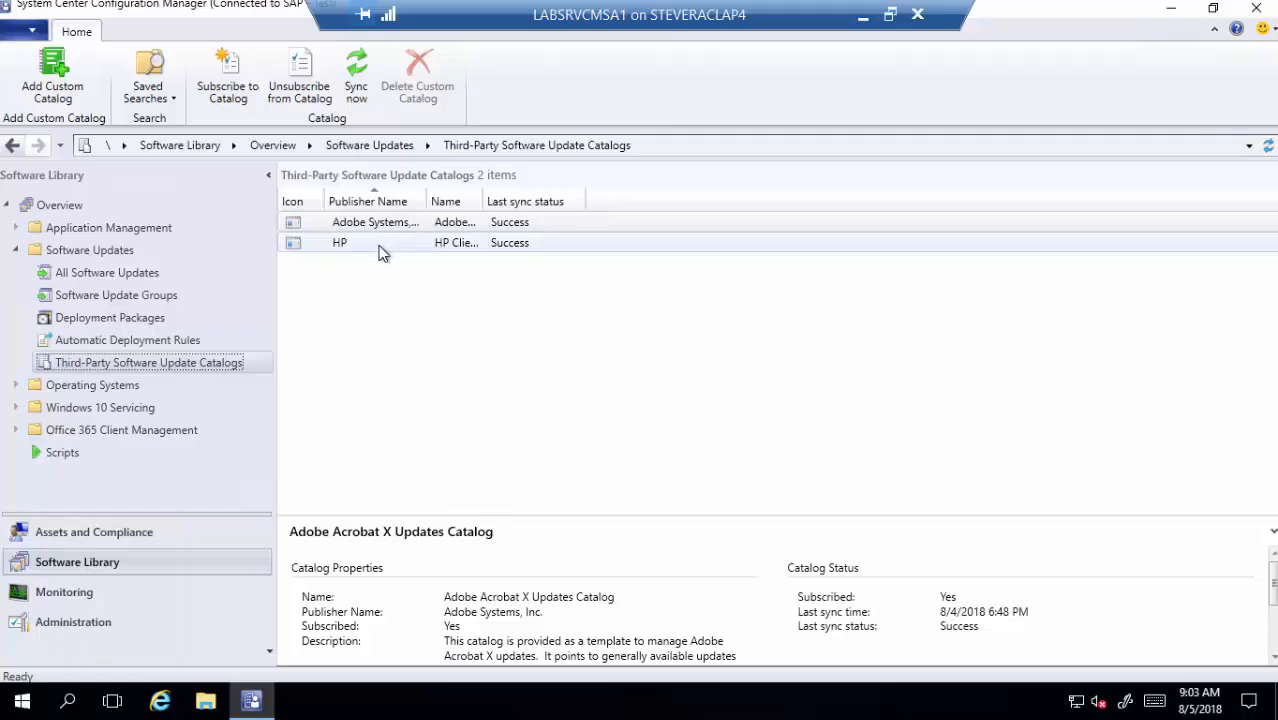
{"action": "left_click", "coordinate": [380, 250]}
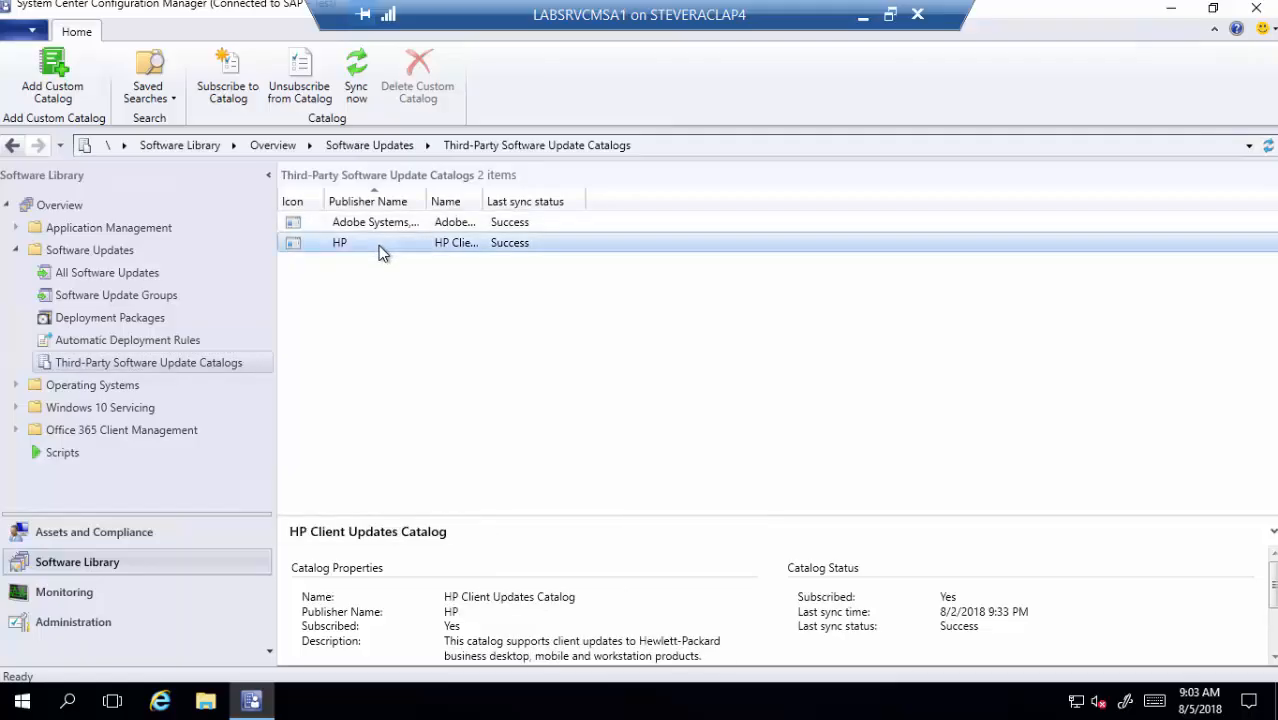
{"action": "right_click", "coordinate": [379, 251]}
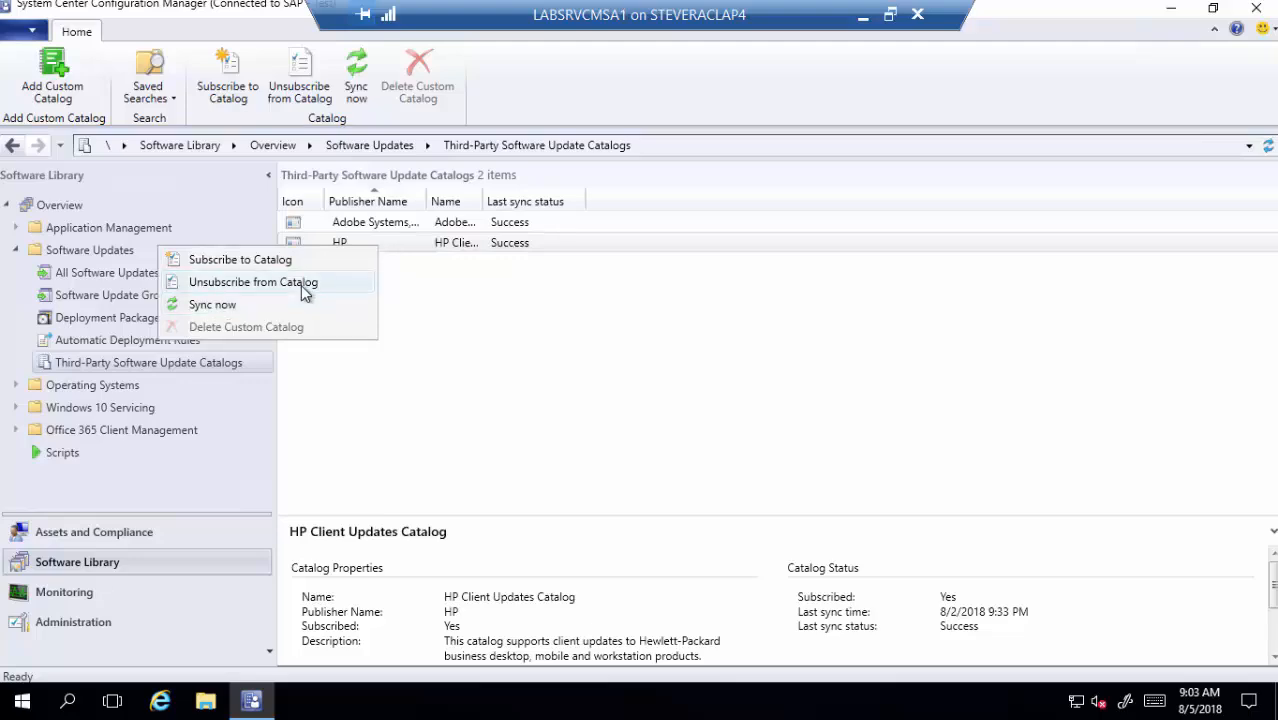
- Subscribe to the HP Client Updates Catalog, viewing and accepting its HP Inc. signing certificate
{"action": "left_click", "coordinate": [251, 270]}
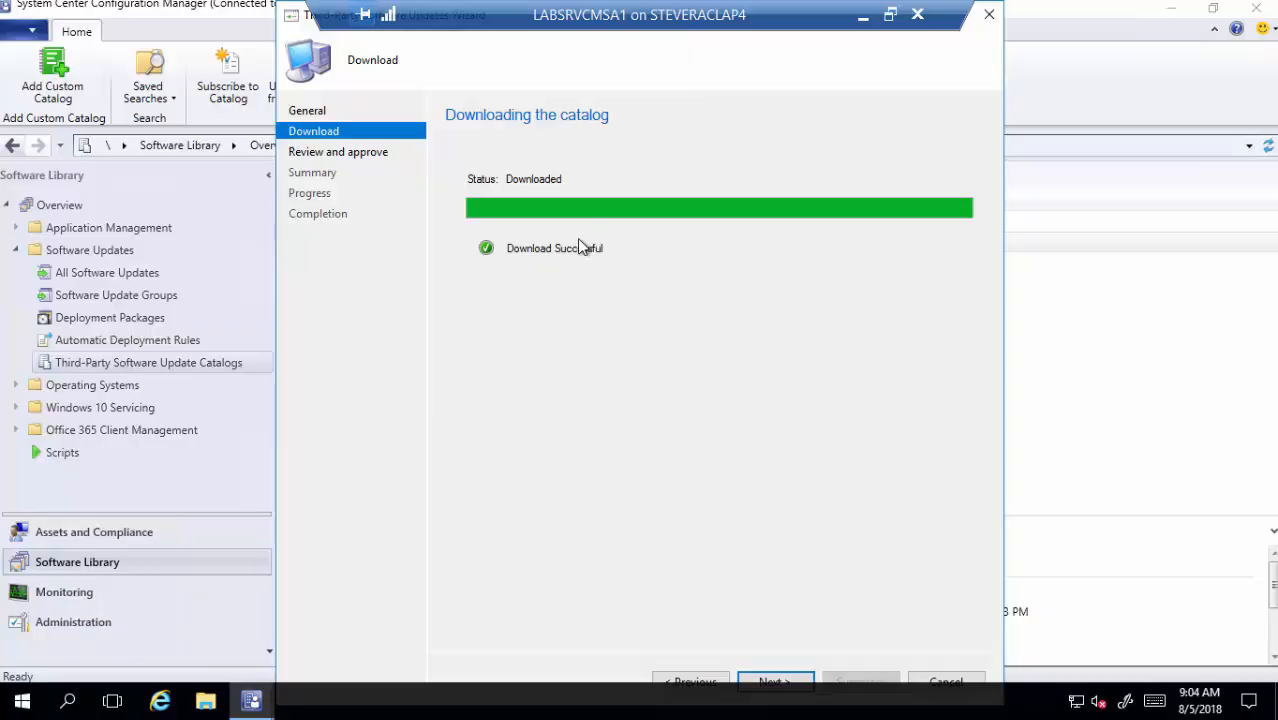
{"action": "left_click", "coordinate": [372, 153]}
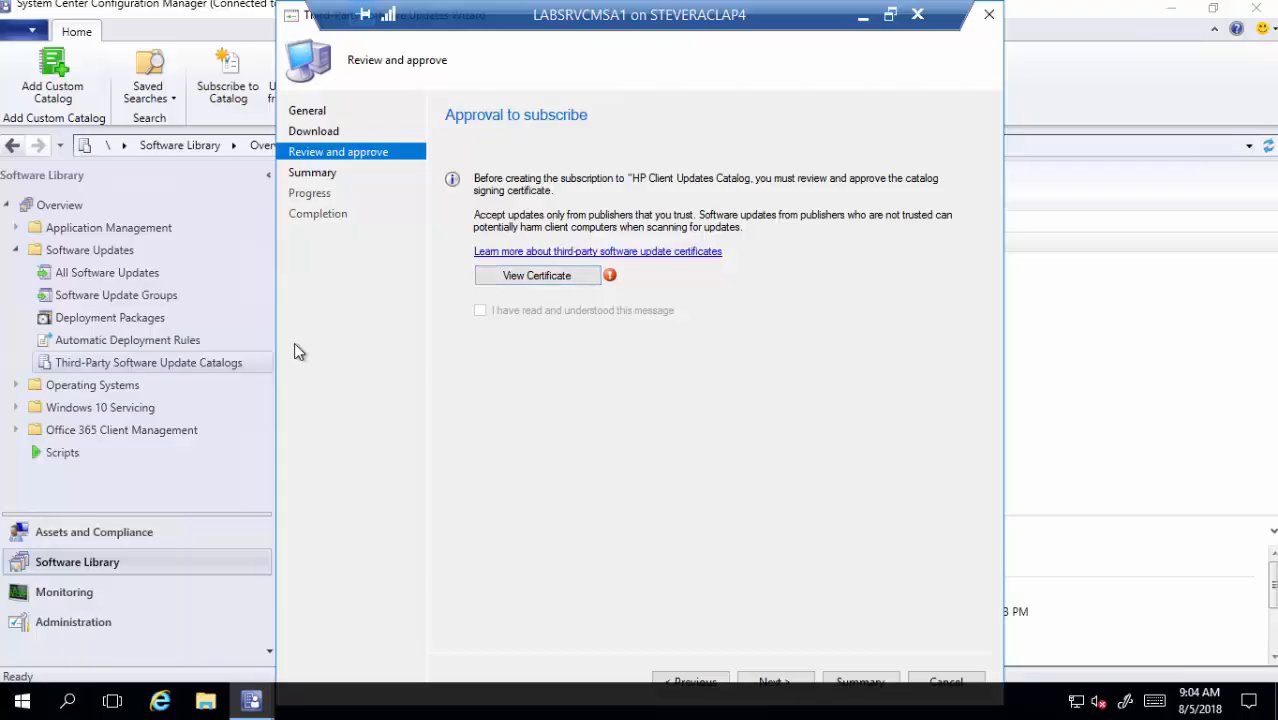
{"action": "left_click", "coordinate": [548, 283]}
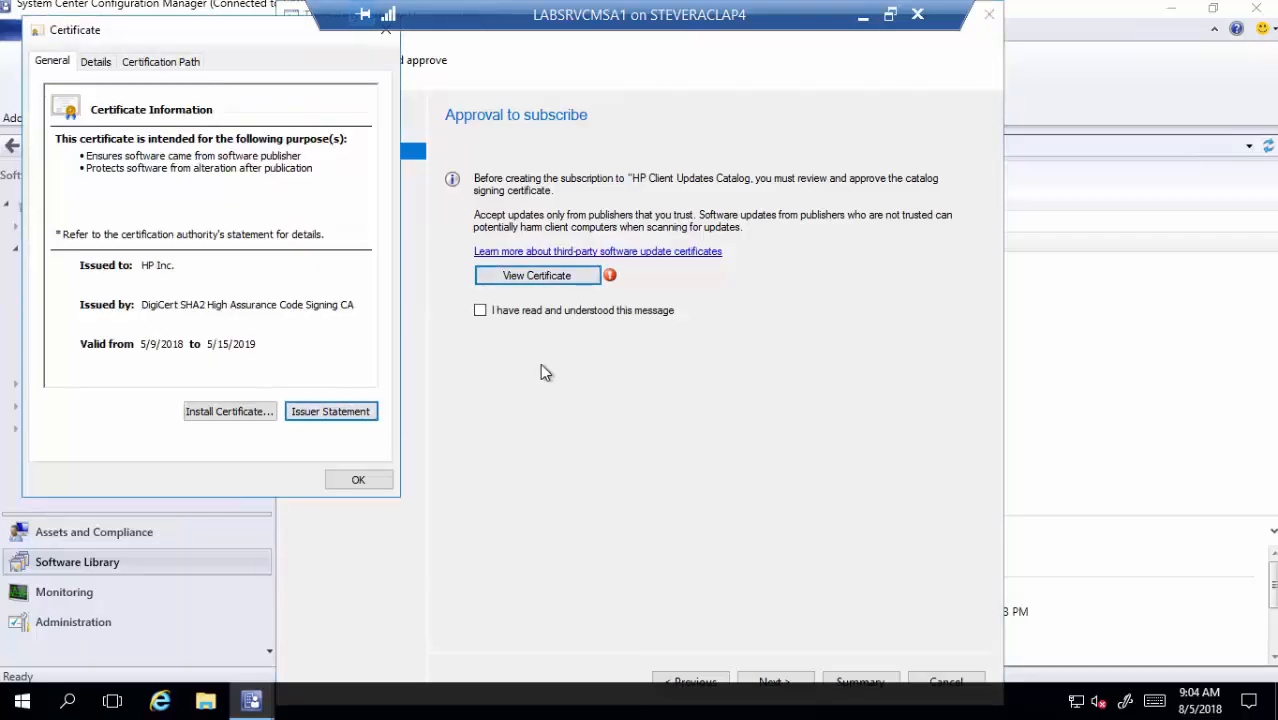
{"action": "left_click", "coordinate": [358, 481]}
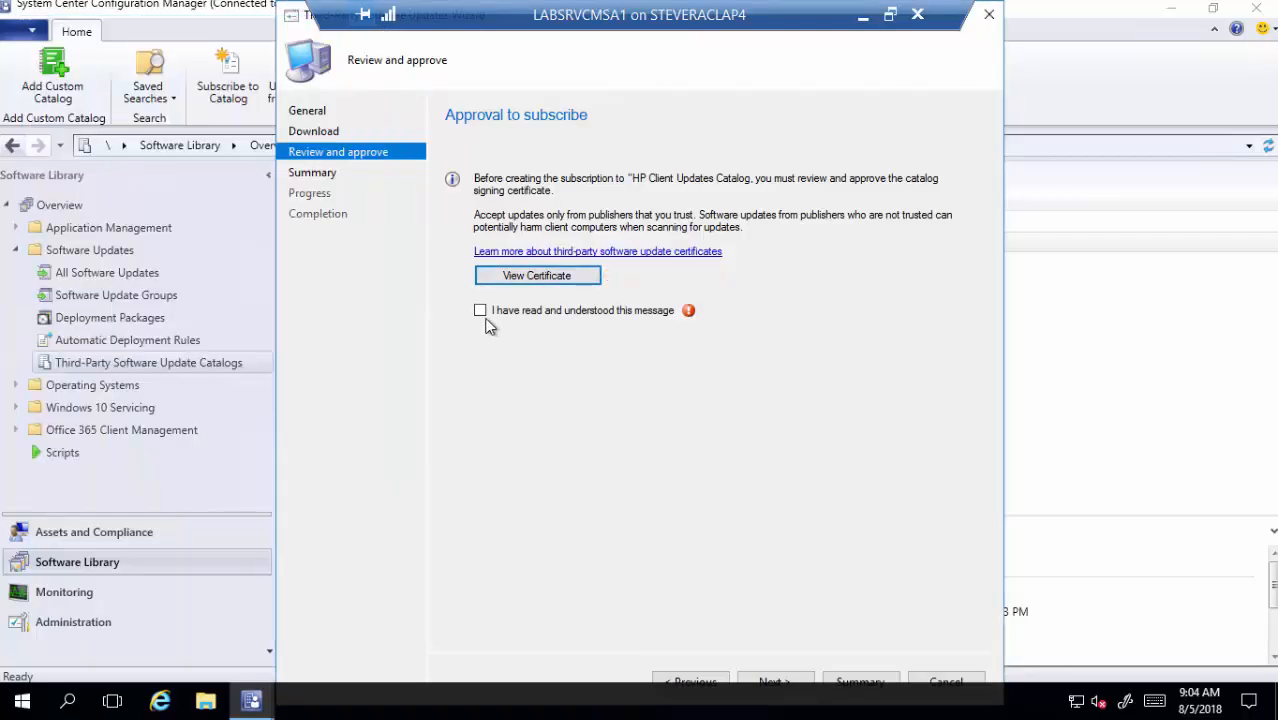
{"action": "left_click", "coordinate": [483, 320]}
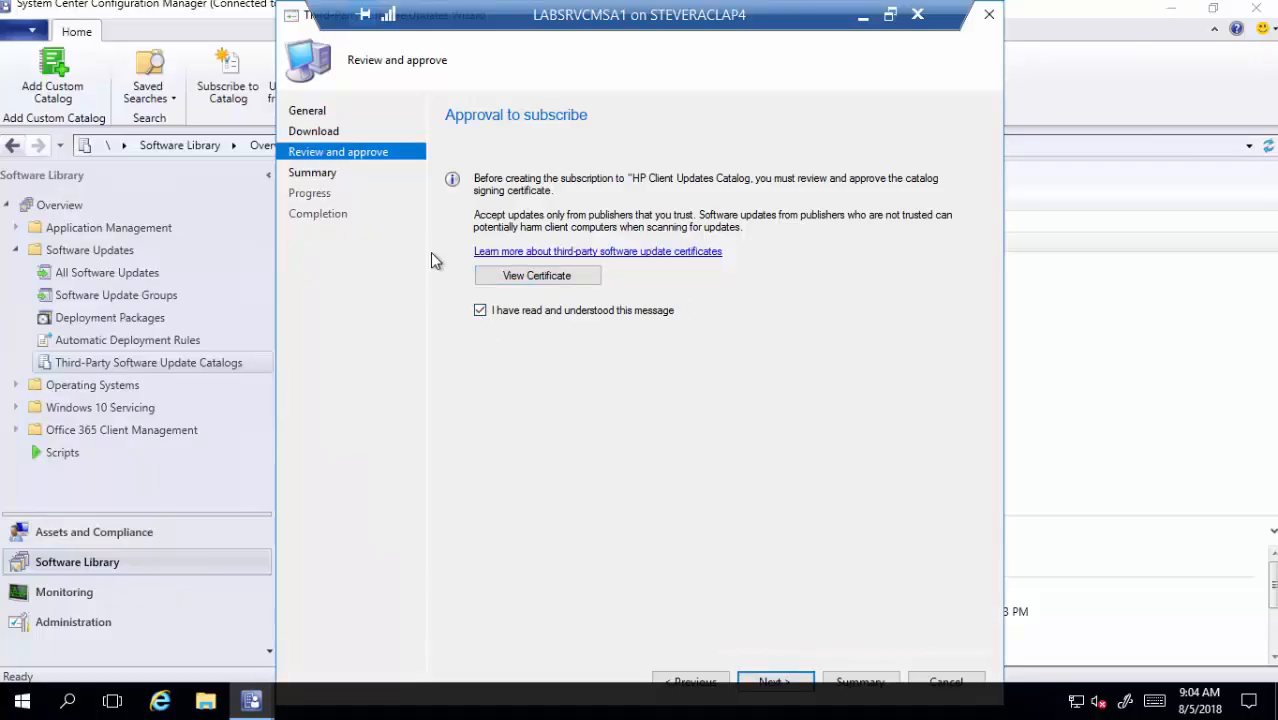
{"action": "key", "text": "Return"}
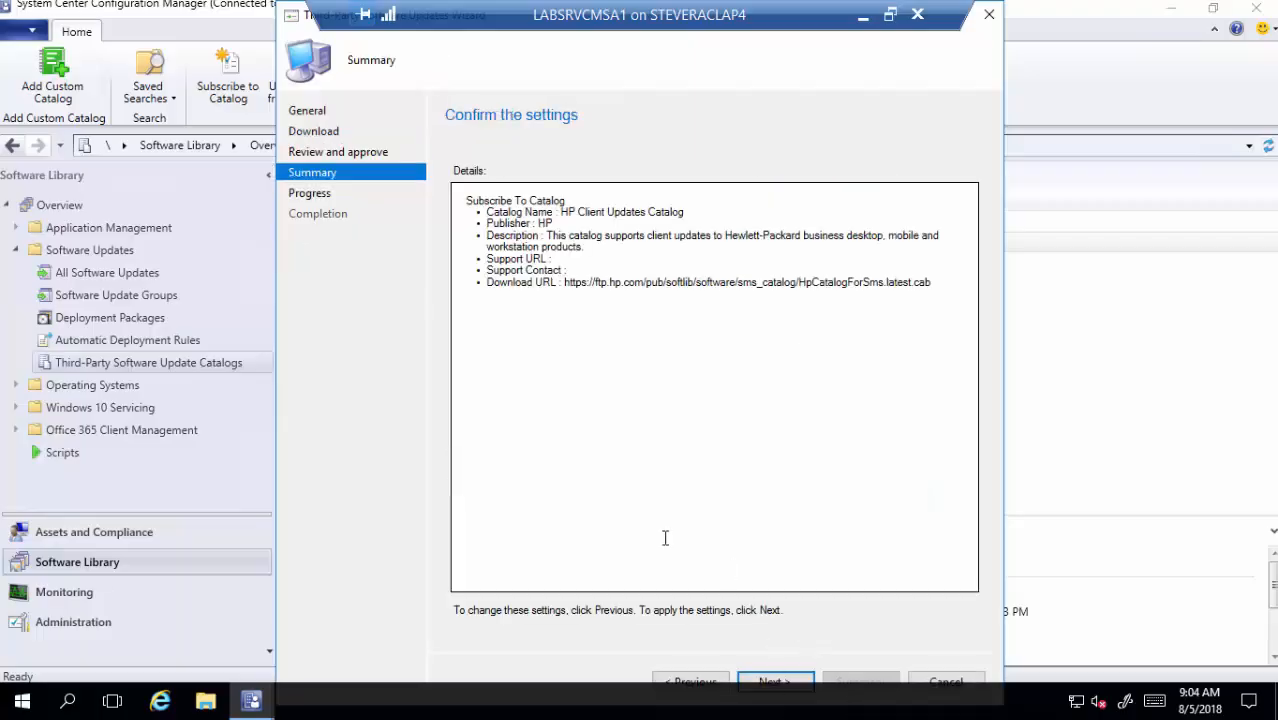
{"action": "key", "text": "Return"}
{"action": "key", "text": "Return"}
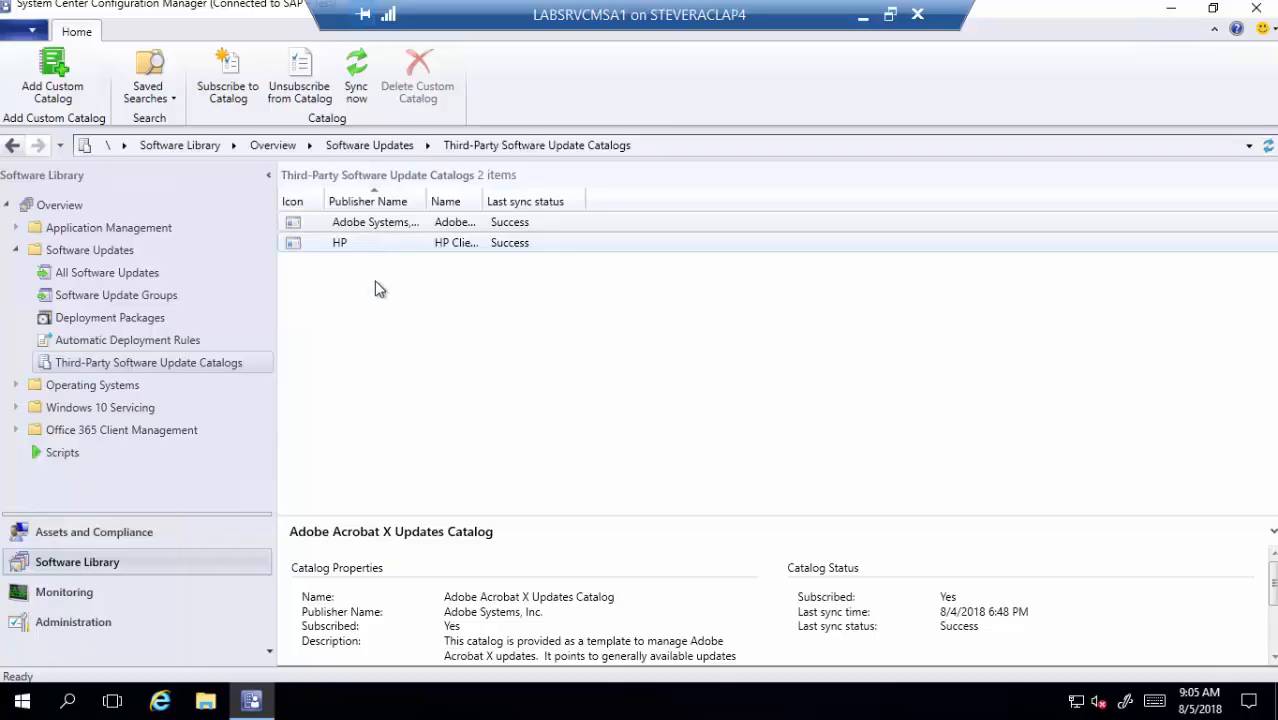
- Open SMS_ISVUPDATES_SYNCAGENT.log from Recent files in CMTrace and scroll to its latest entries
{"action": "left_click", "coordinate": [206, 702]}
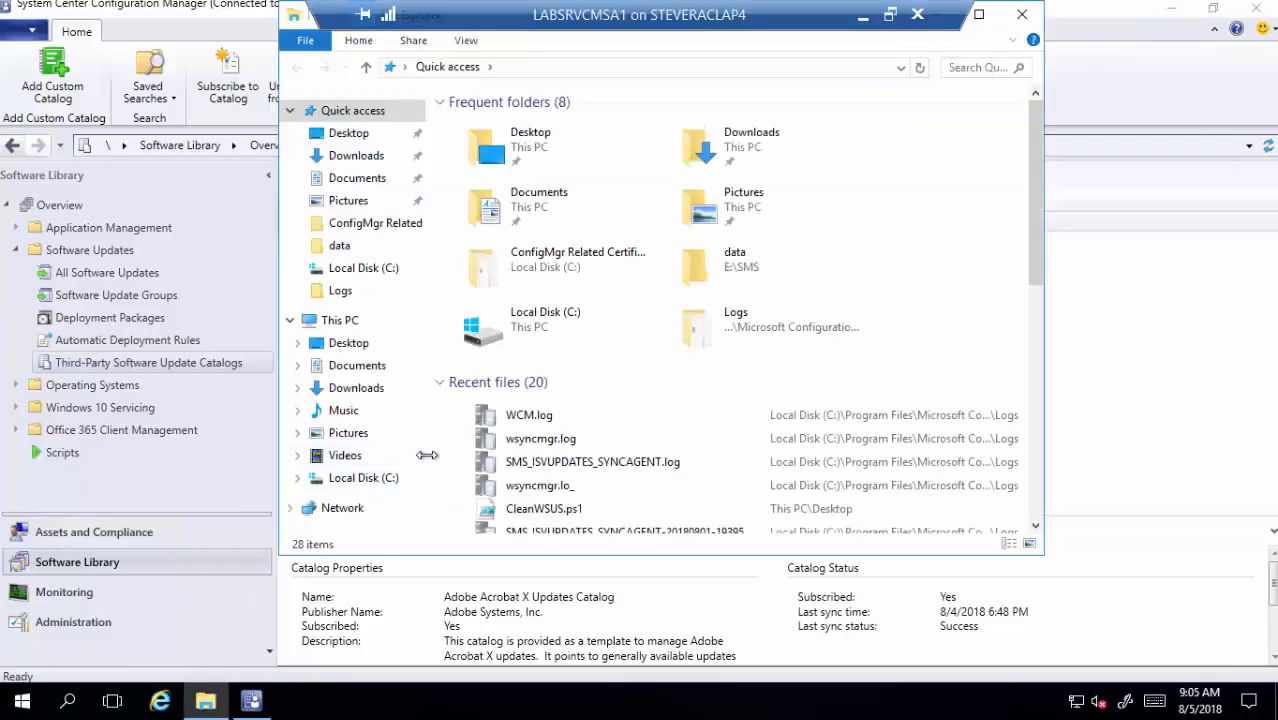
{"action": "left_click", "coordinate": [566, 465]}
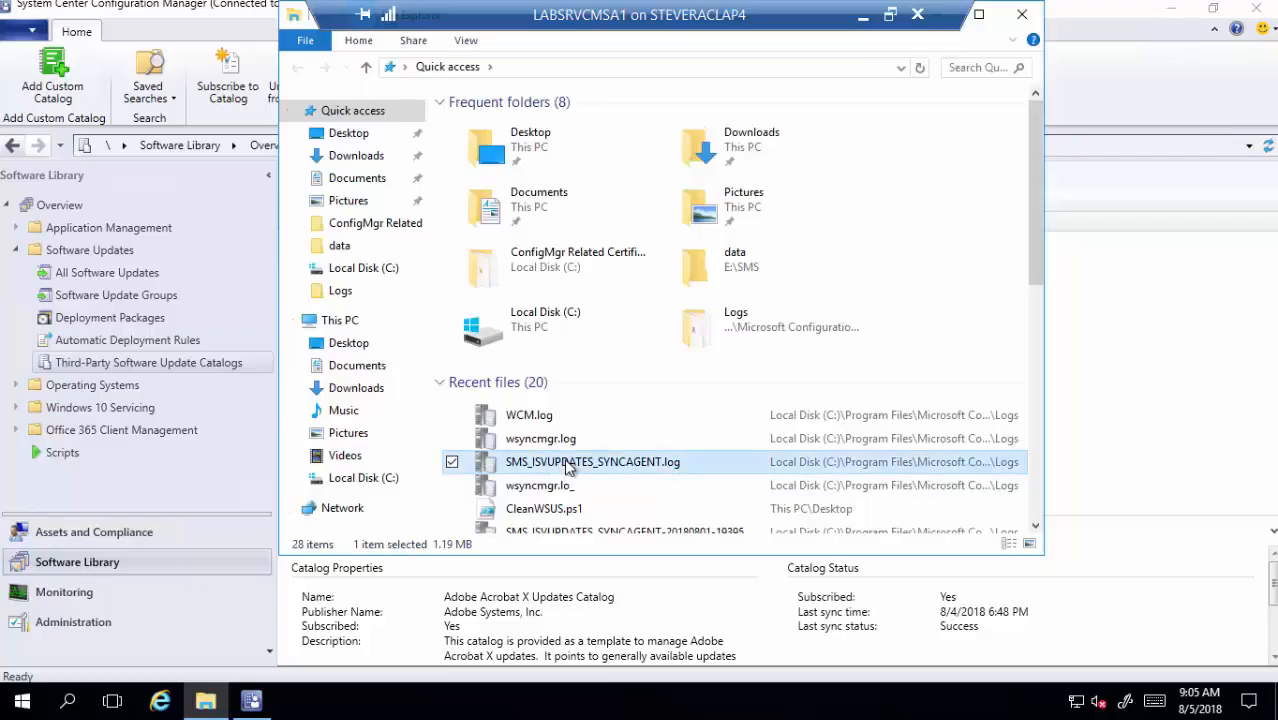
{"action": "double_click", "coordinate": [566, 465]}
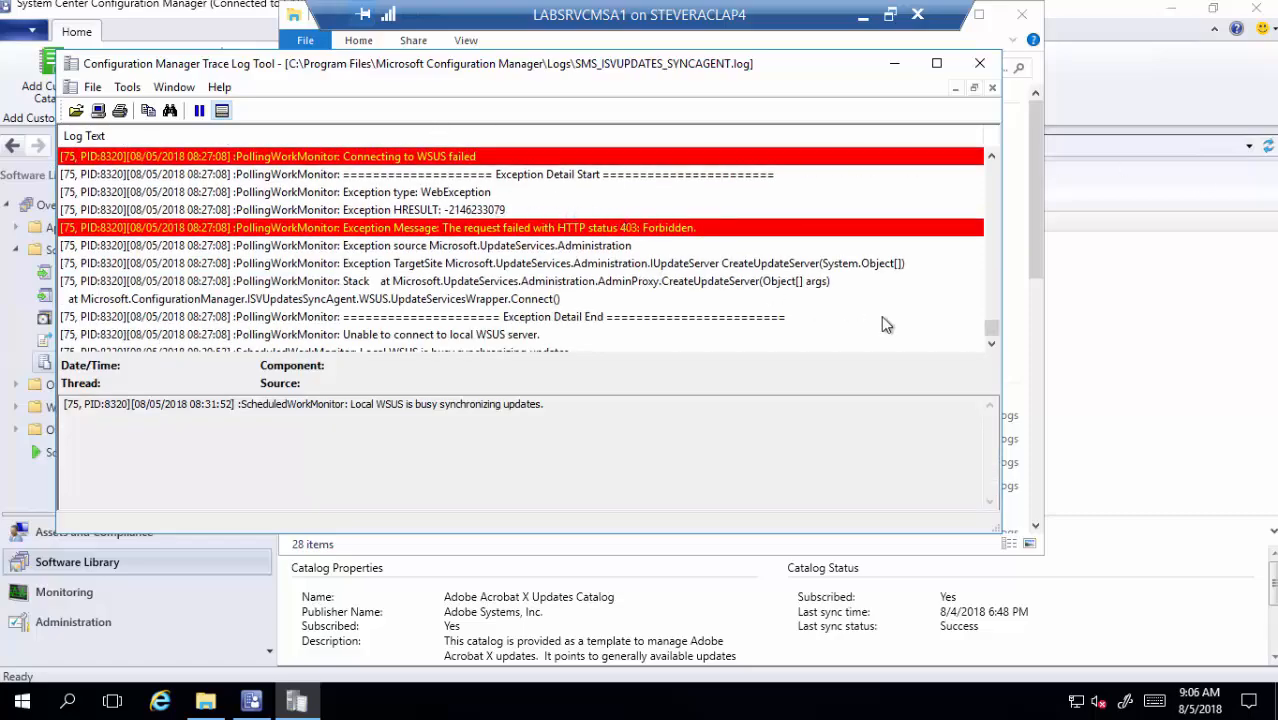
{"action": "left_click", "coordinate": [992, 347]}
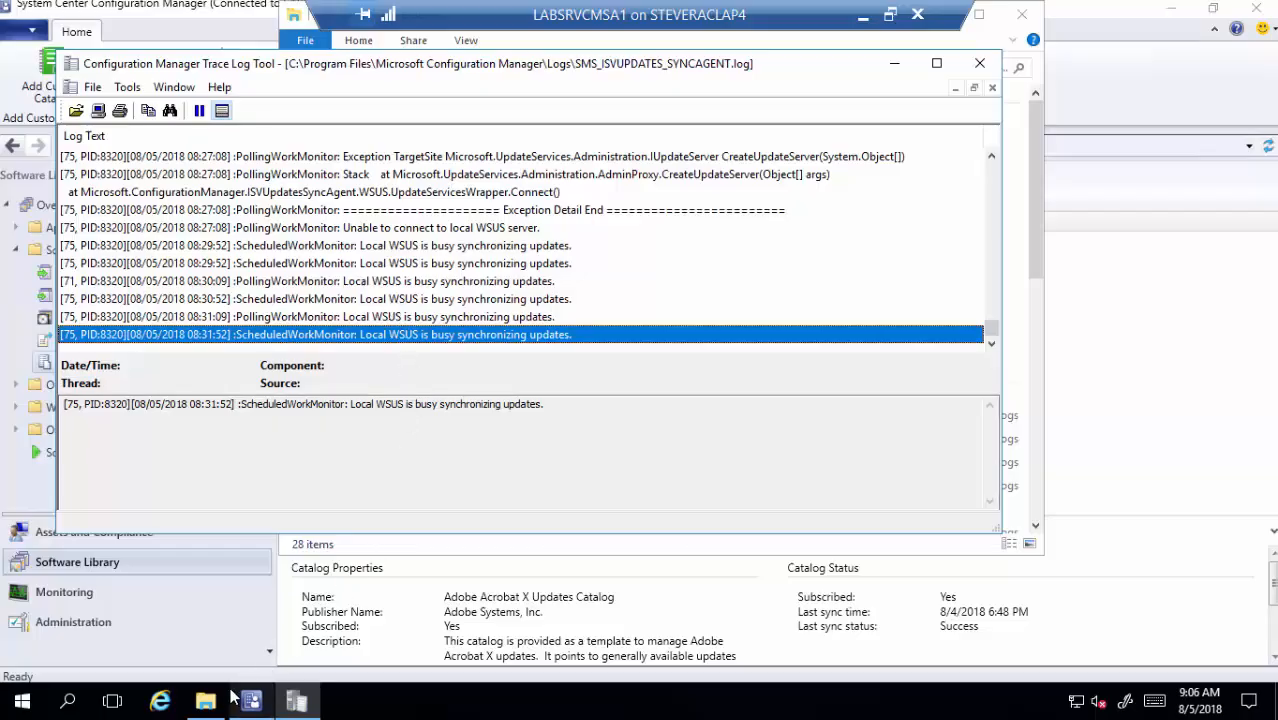
- Browse to C:\Users\<admin>\AppData\Local\Temp in File Explorer
{"action": "mouse_move", "coordinate": [205, 692]}
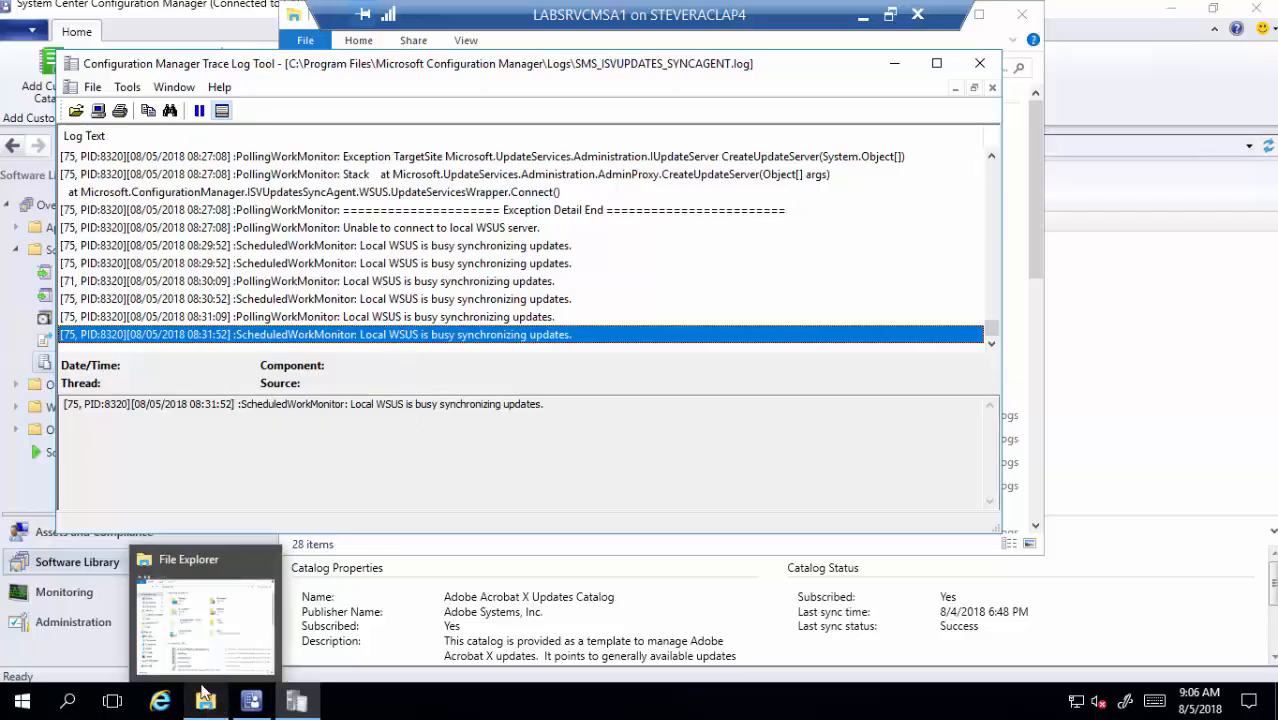
{"action": "left_click", "coordinate": [205, 650]}
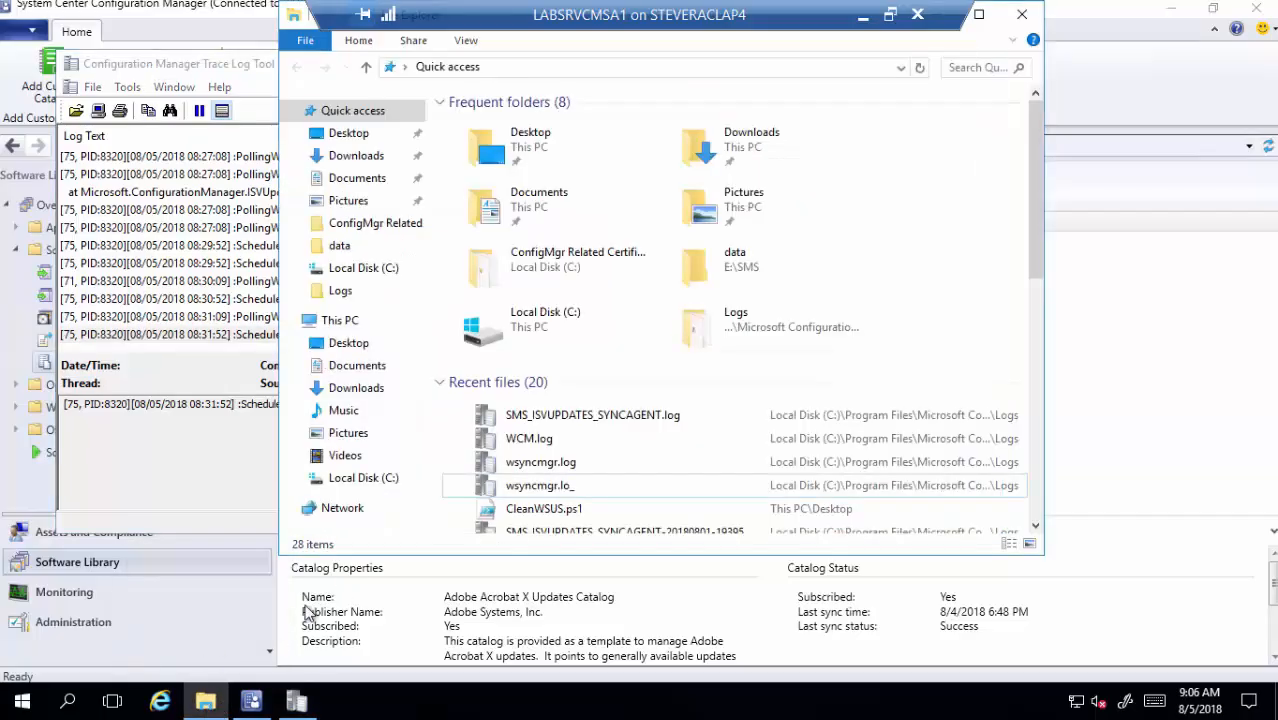
{"action": "double_click", "coordinate": [533, 335]}
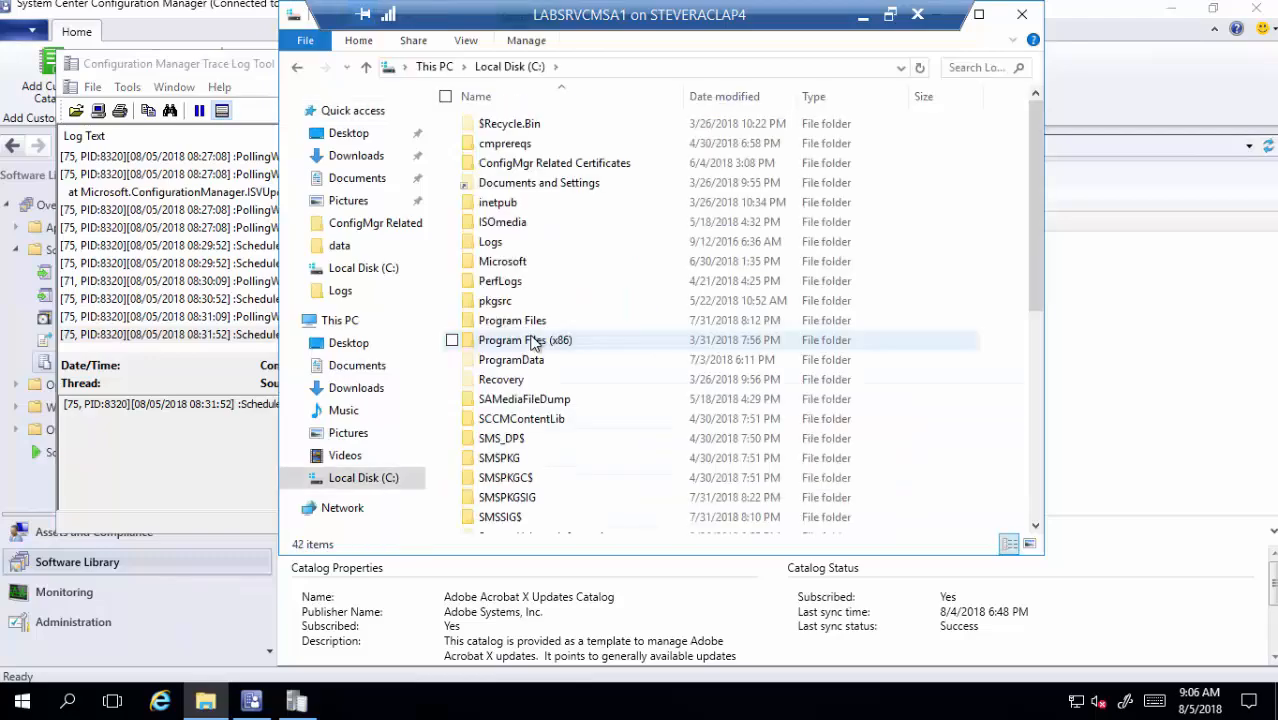
{"action": "scroll", "coordinate": [518, 402], "scroll_direction": "down", "scroll_amount": 4}
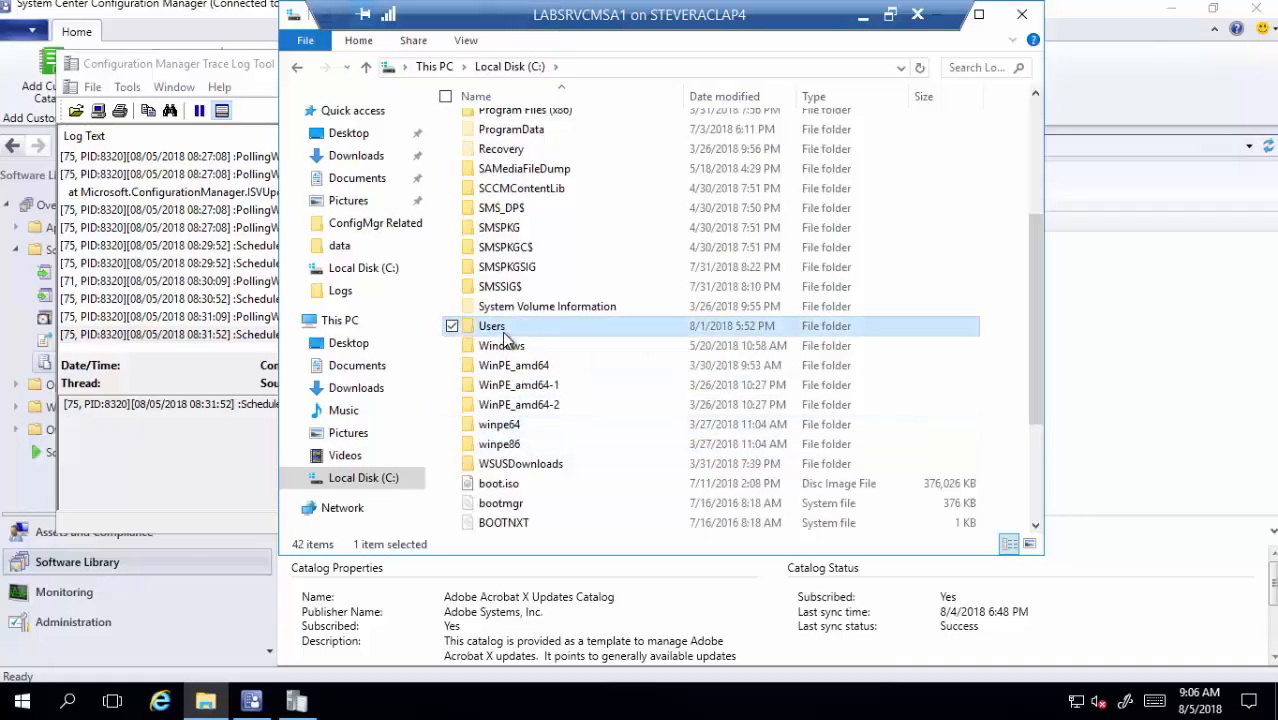
{"action": "double_click", "coordinate": [500, 327]}
{"action": "double_click", "coordinate": [553, 184]}
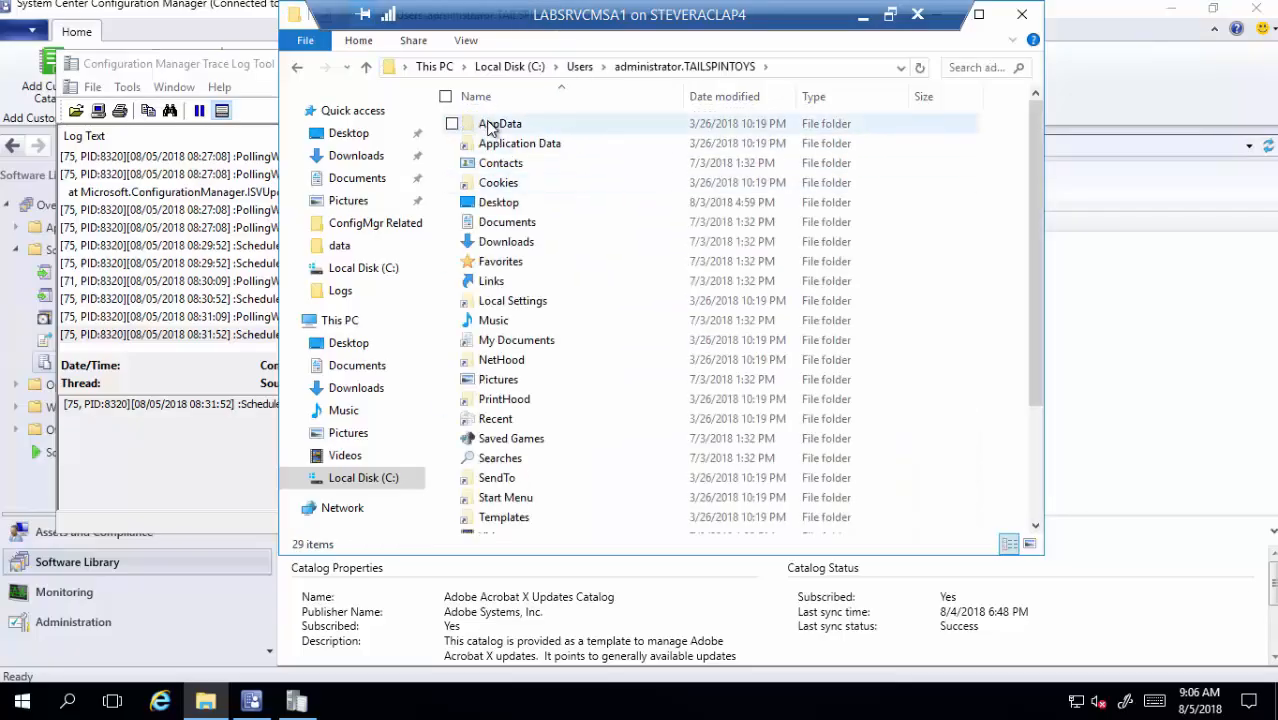
{"action": "double_click", "coordinate": [494, 124]}
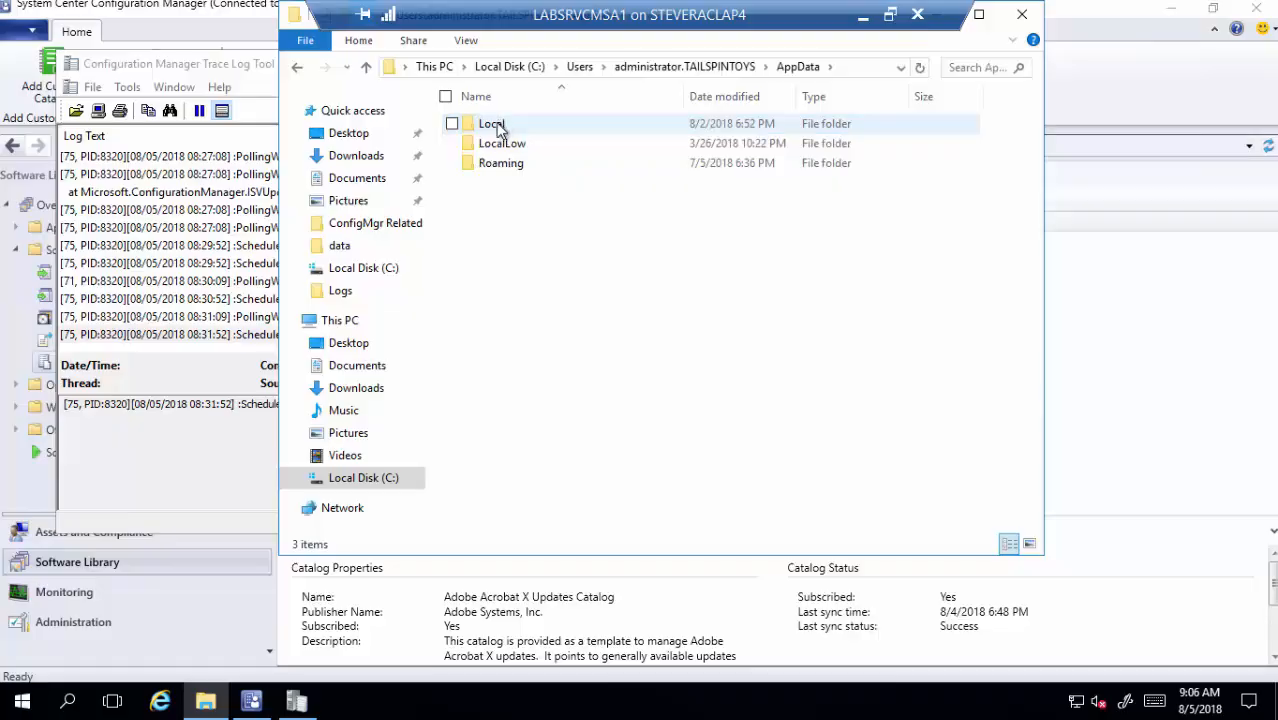
{"action": "double_click", "coordinate": [495, 127]}
{"action": "double_click", "coordinate": [508, 300]}
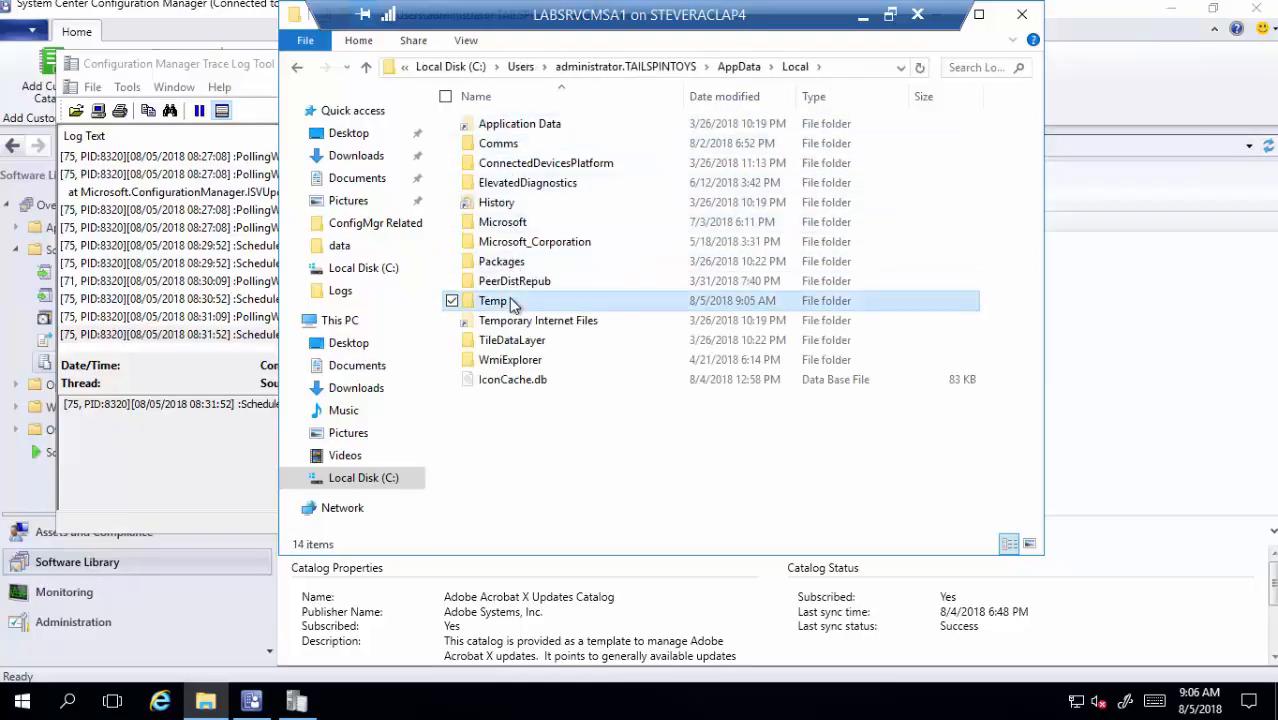
- Open PatchDownloader.log, check the HP catalog download and 'Successfully moved' entries, then close it
{"action": "left_click", "coordinate": [508, 300]}
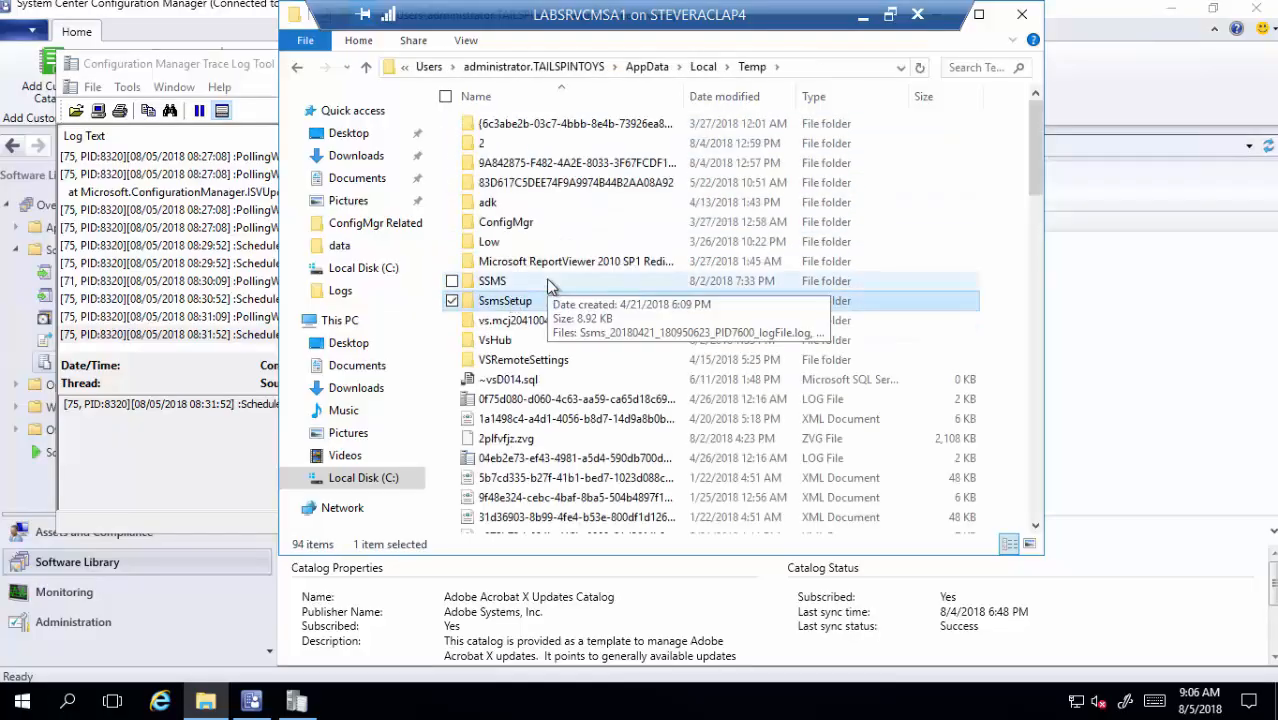
{"action": "key", "text": "Down"}
{"action": "key", "text": "Down"}
{"action": "key", "text": "Down"}
{"action": "key", "text": "Down"}
{"action": "key", "text": "Down"}
{"action": "key", "text": "Down"}
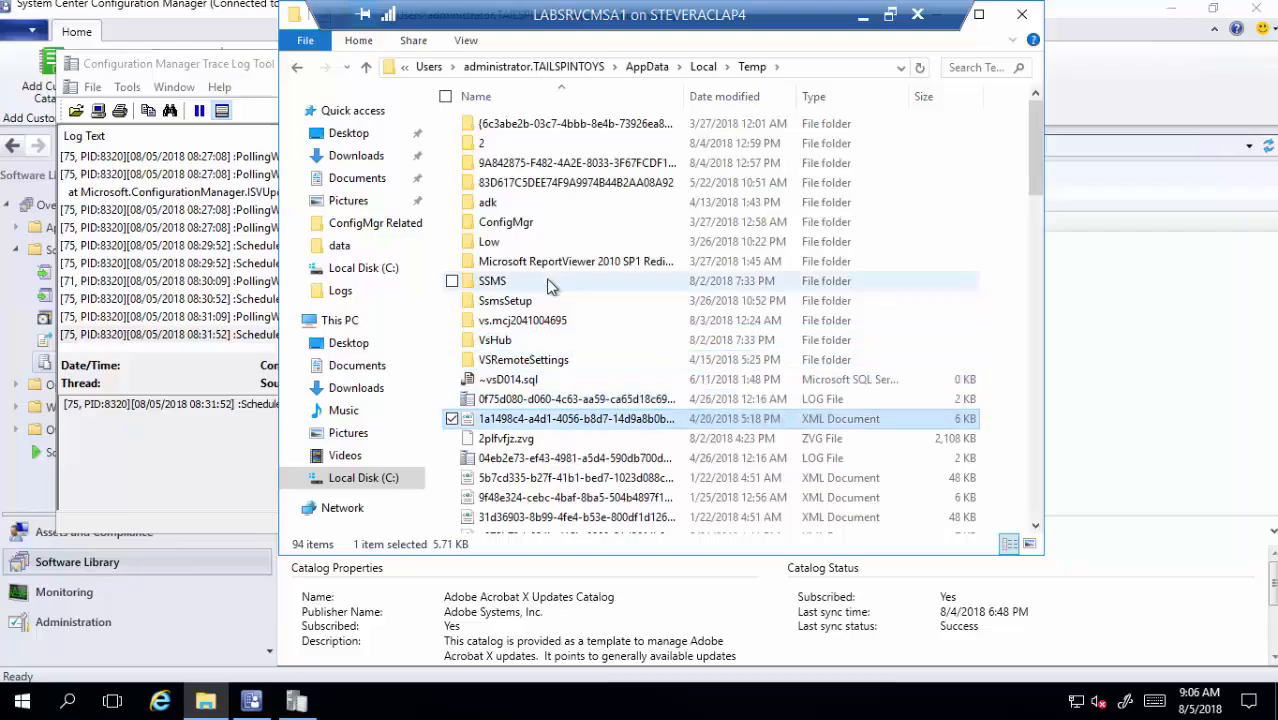
{"action": "key", "text": "p"}
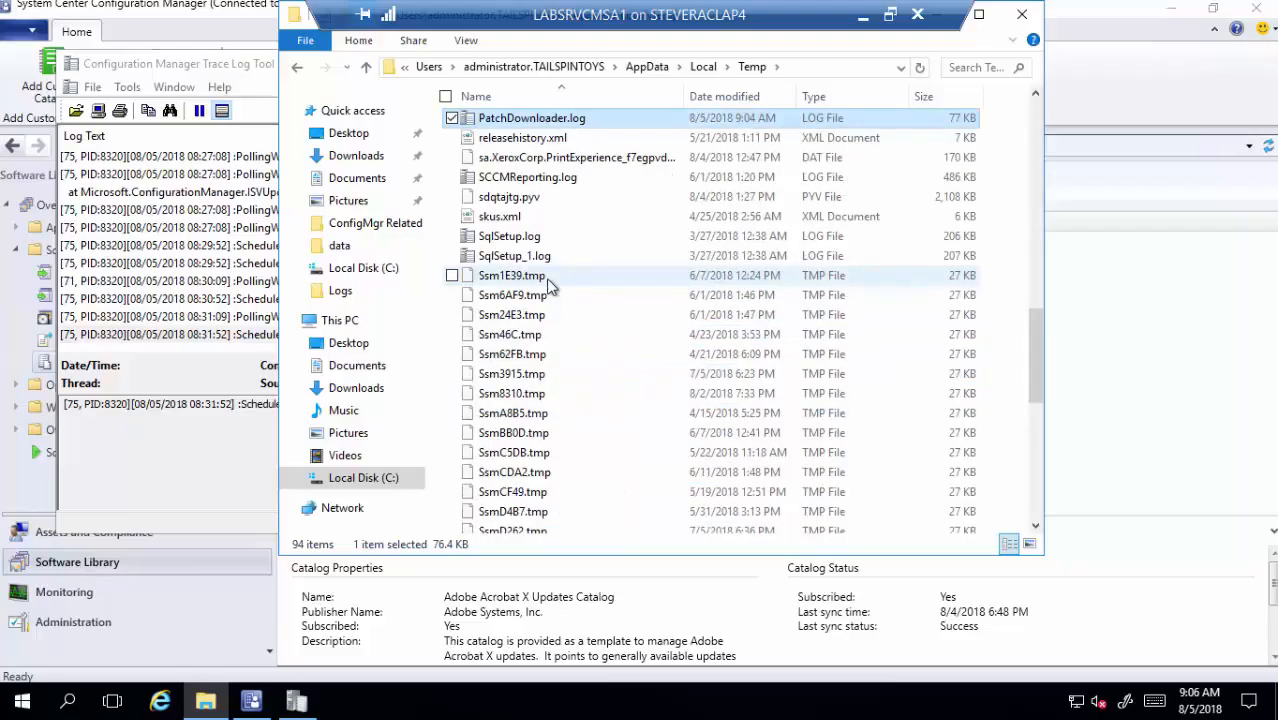
{"action": "left_click", "coordinate": [487, 121]}
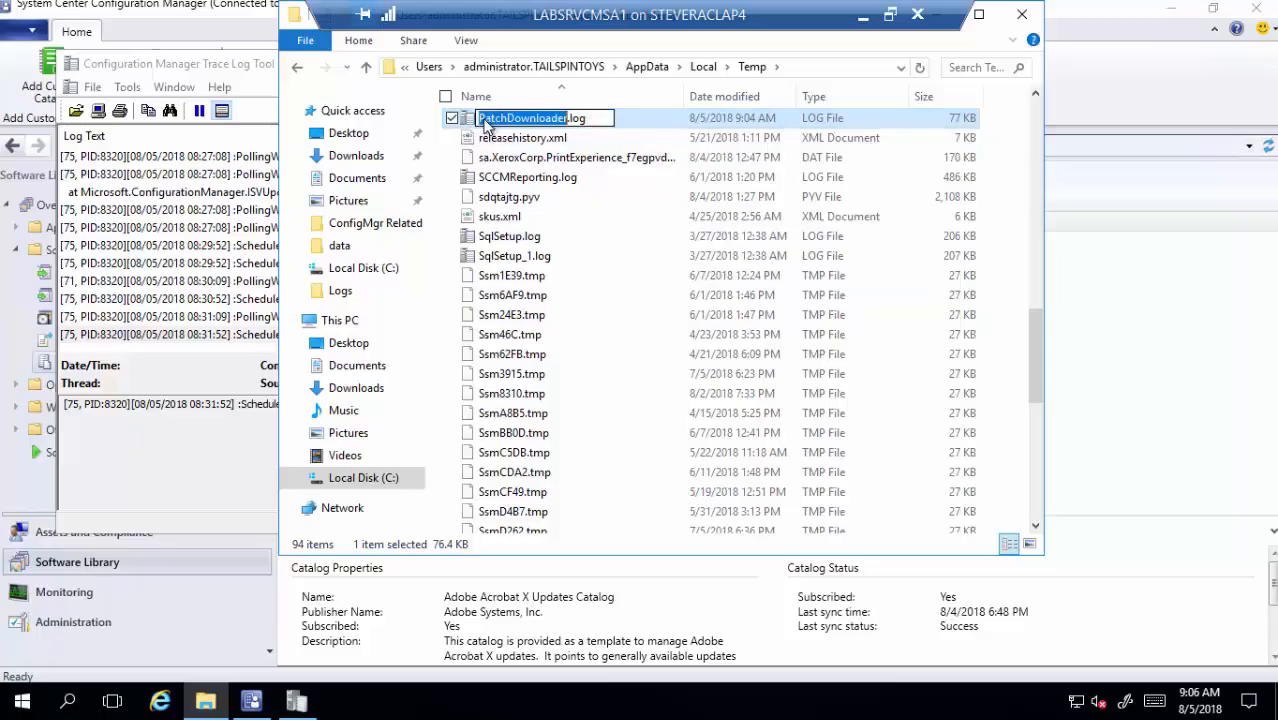
{"action": "left_click", "coordinate": [652, 130]}
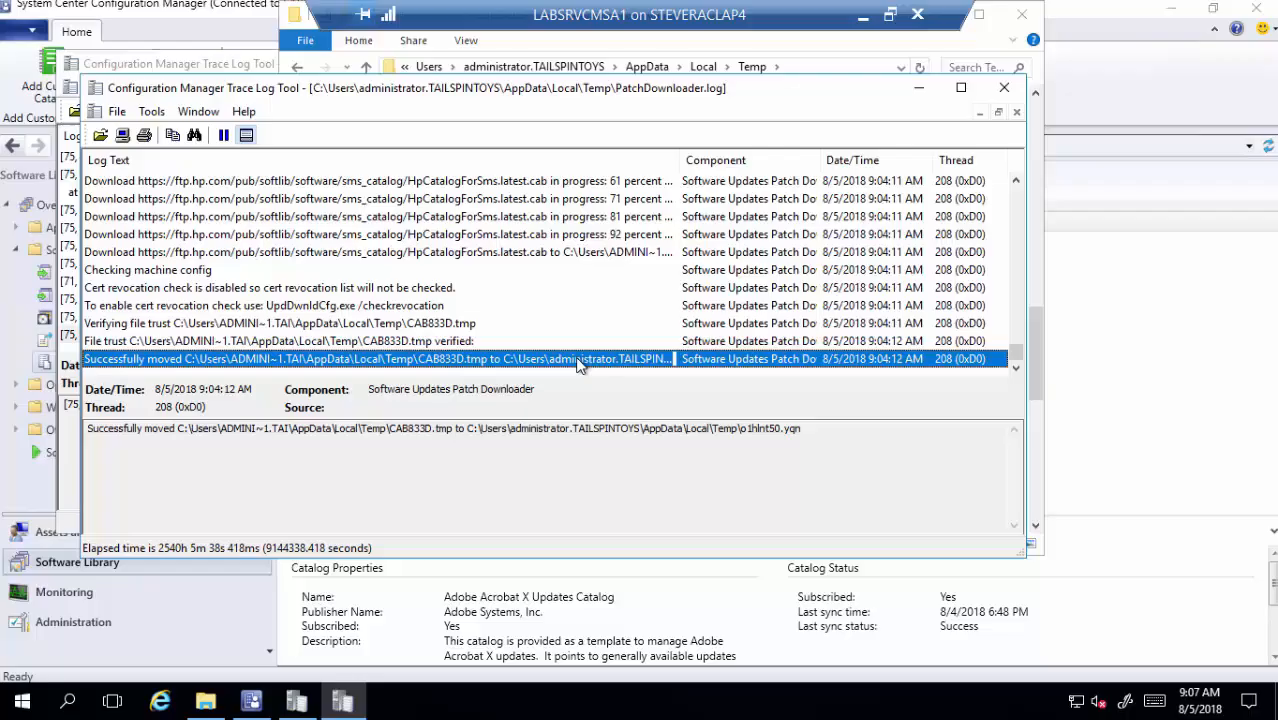
{"action": "left_click", "coordinate": [410, 256]}
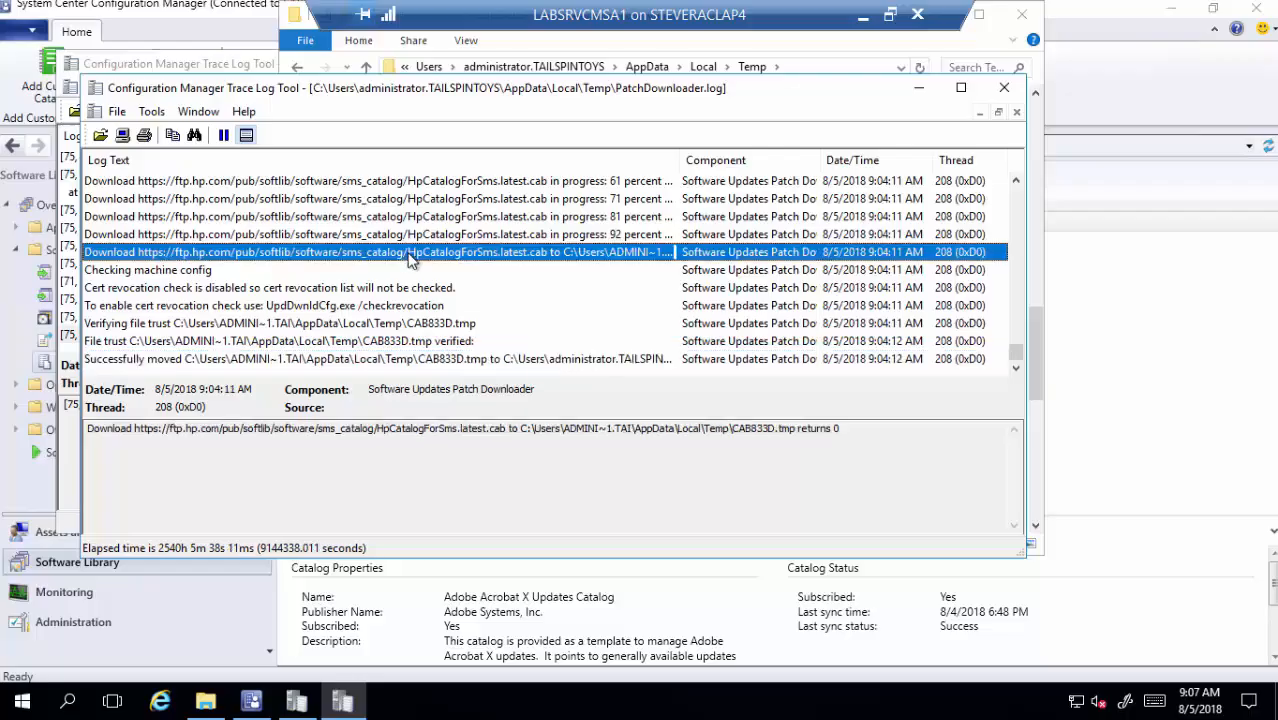
{"action": "left_click", "coordinate": [551, 356]}
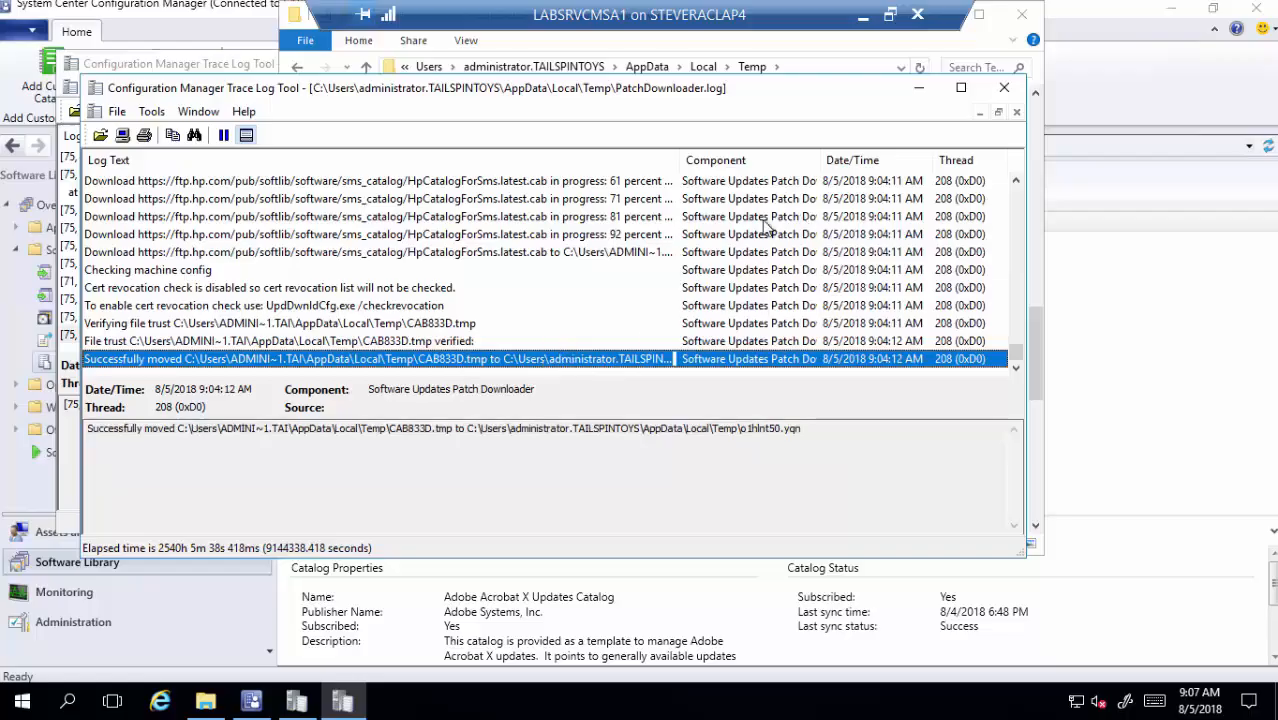
{"action": "left_click", "coordinate": [1004, 87]}
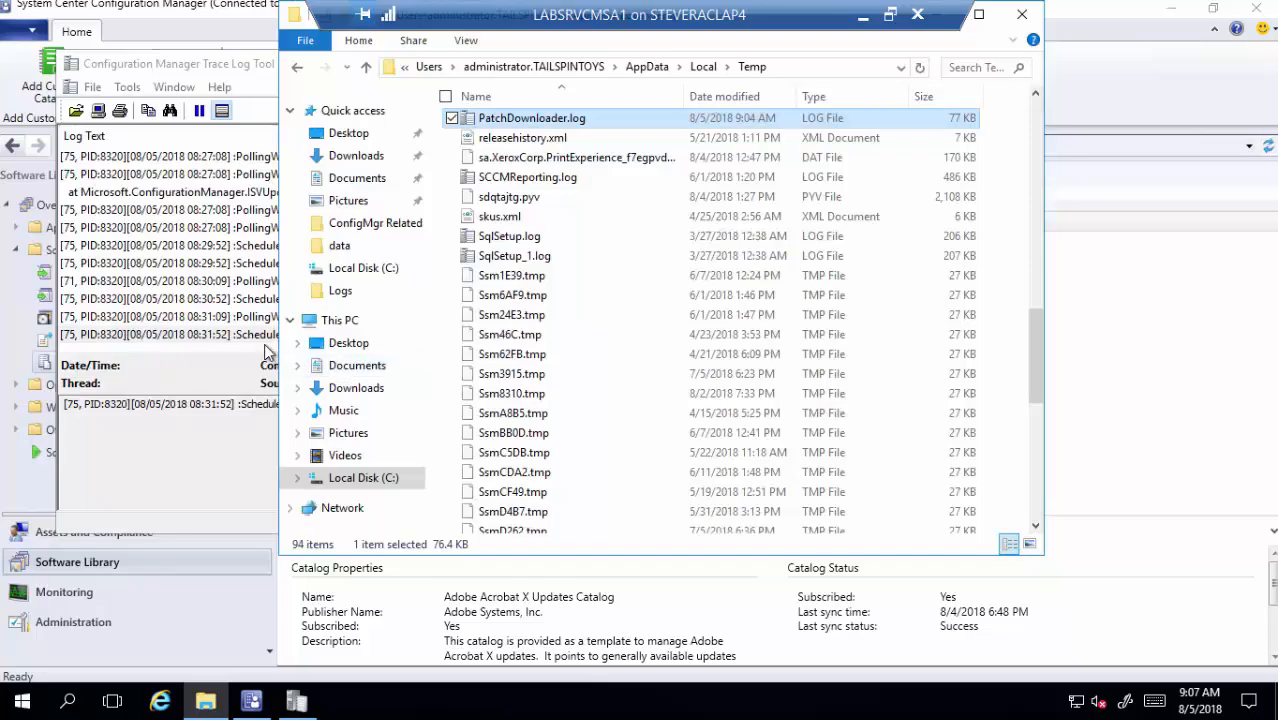
- In the sync agent log, inspect the '4247 updates were synchronized' and sync-completed entries, then close it
{"action": "left_click", "coordinate": [265, 348]}
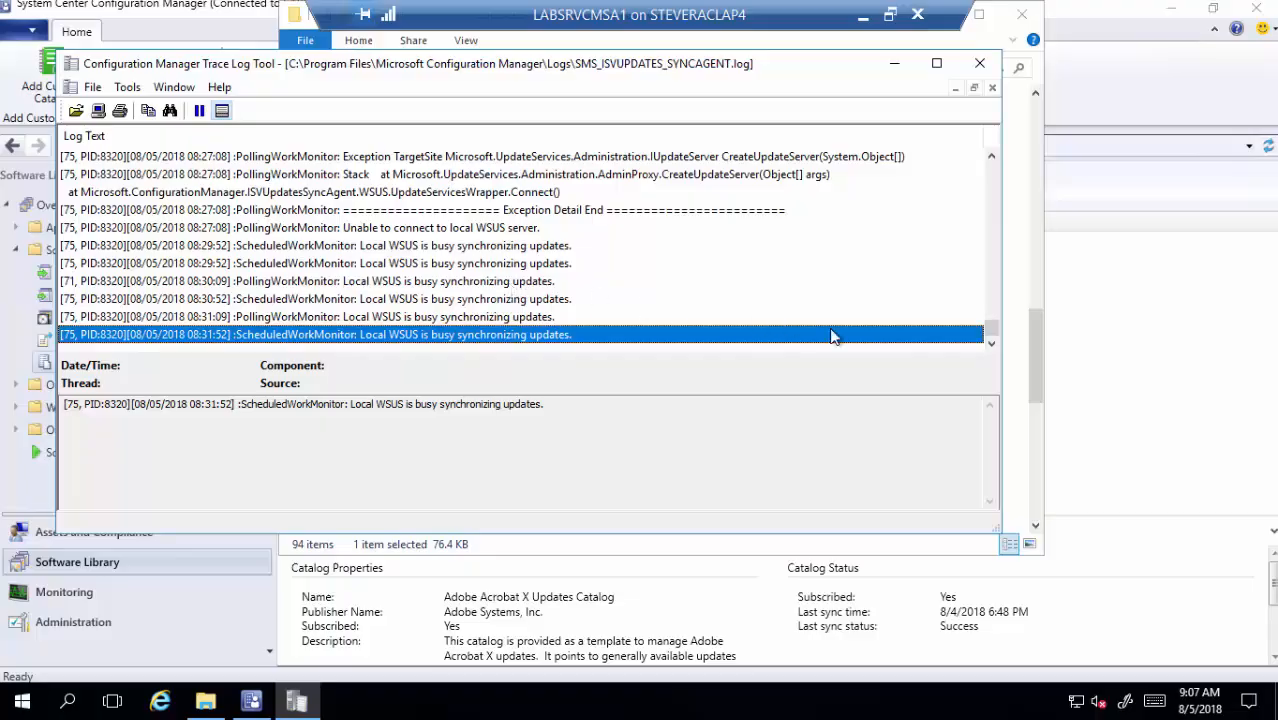
{"action": "left_click_drag", "start_coordinate": [992, 330], "coordinate": [983, 303]}
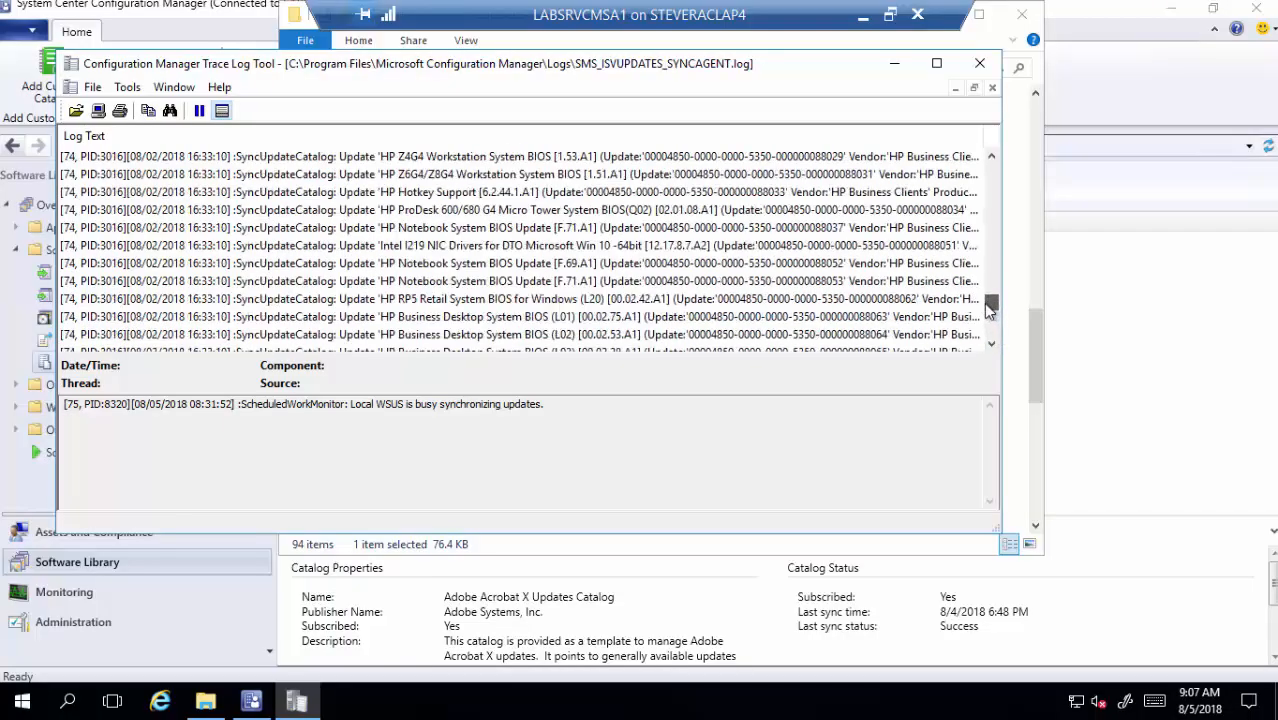
{"action": "scroll", "coordinate": [716, 303], "scroll_direction": "up", "scroll_amount": 2}
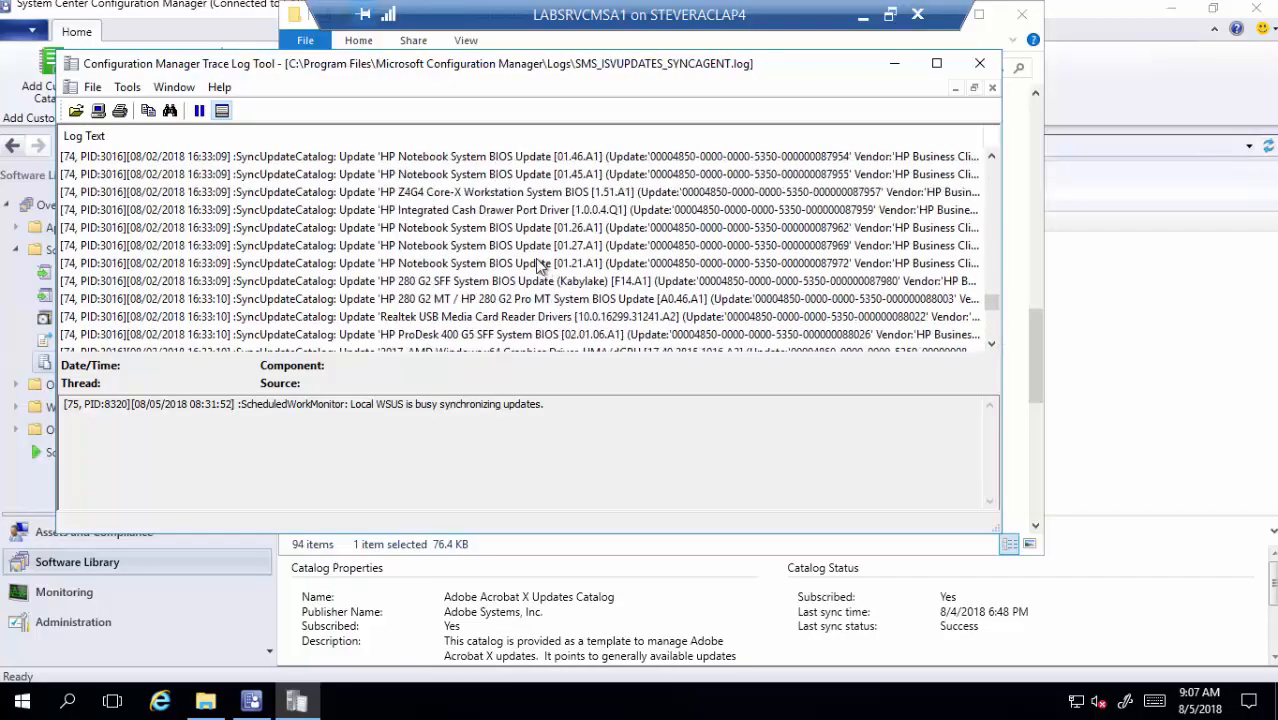
{"action": "scroll", "coordinate": [540, 265], "scroll_direction": "down", "scroll_amount": 7}
{"action": "scroll", "coordinate": [540, 265], "scroll_direction": "down", "scroll_amount": 10}
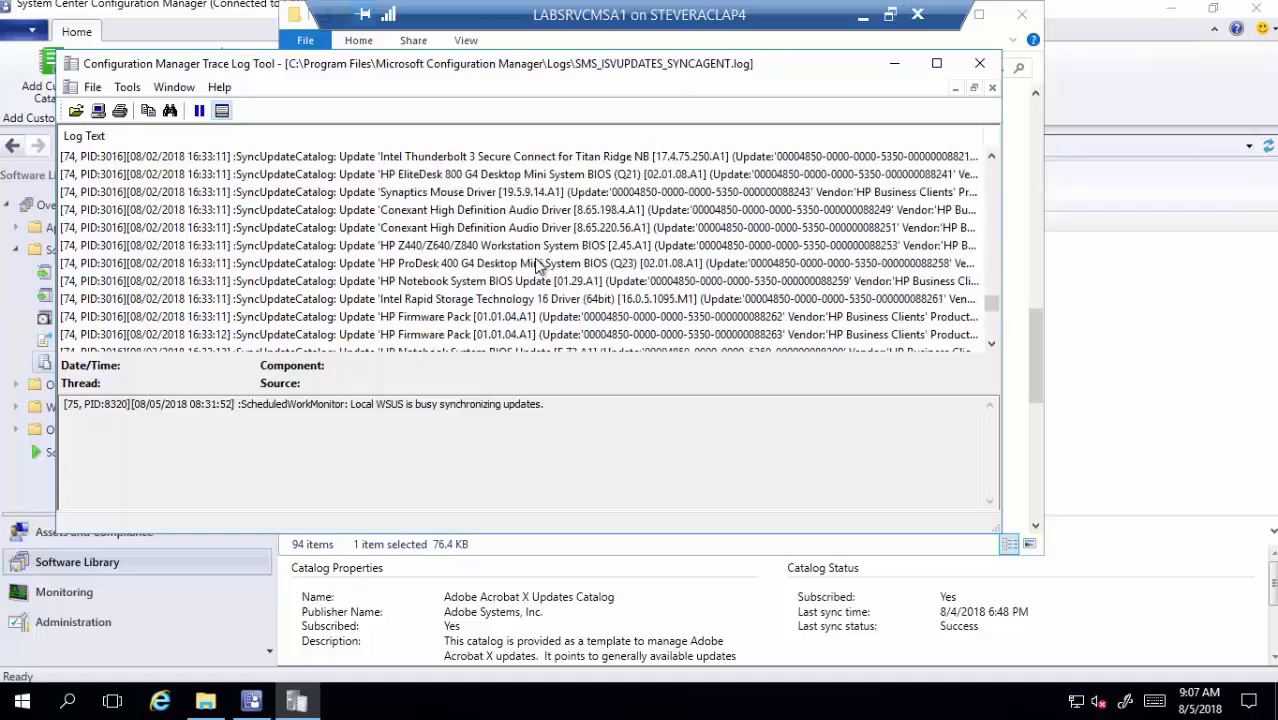
{"action": "scroll", "coordinate": [537, 263], "scroll_direction": "down", "scroll_amount": 6}
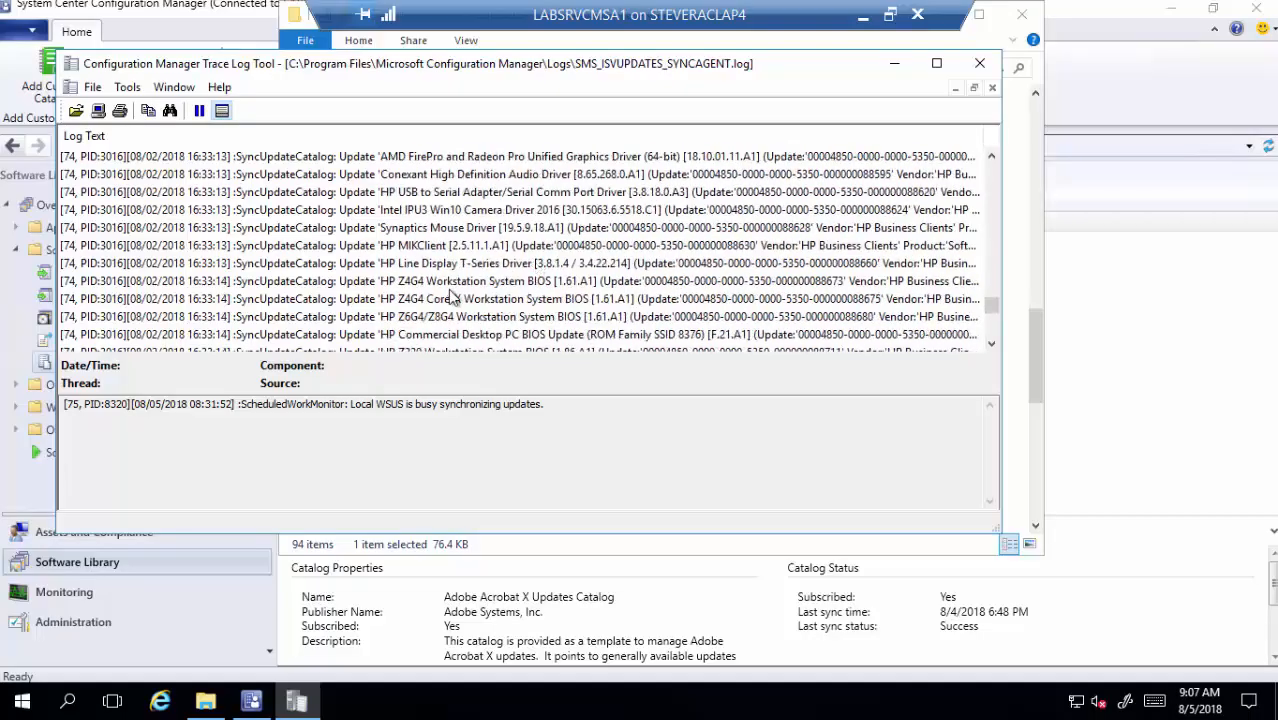
{"action": "scroll", "coordinate": [343, 302], "scroll_direction": "down", "scroll_amount": 3}
{"action": "scroll", "coordinate": [343, 302], "scroll_direction": "down", "scroll_amount": 6}
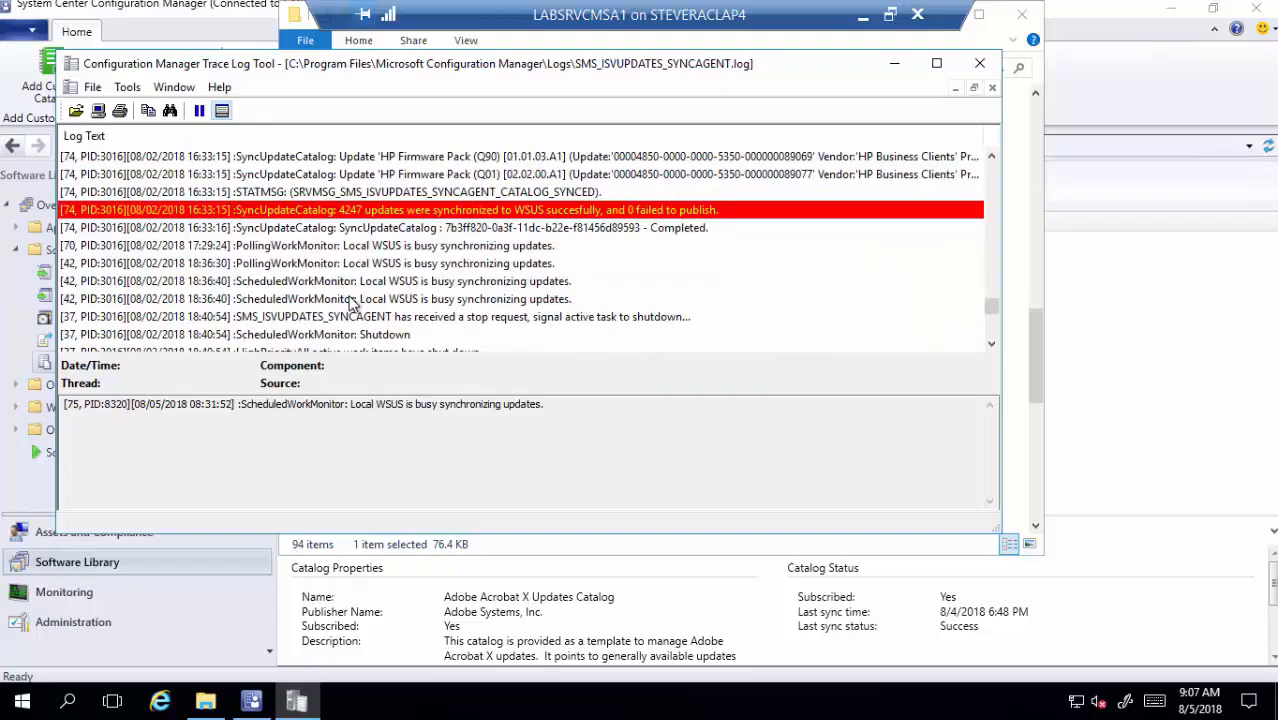
{"action": "left_click", "coordinate": [348, 214]}
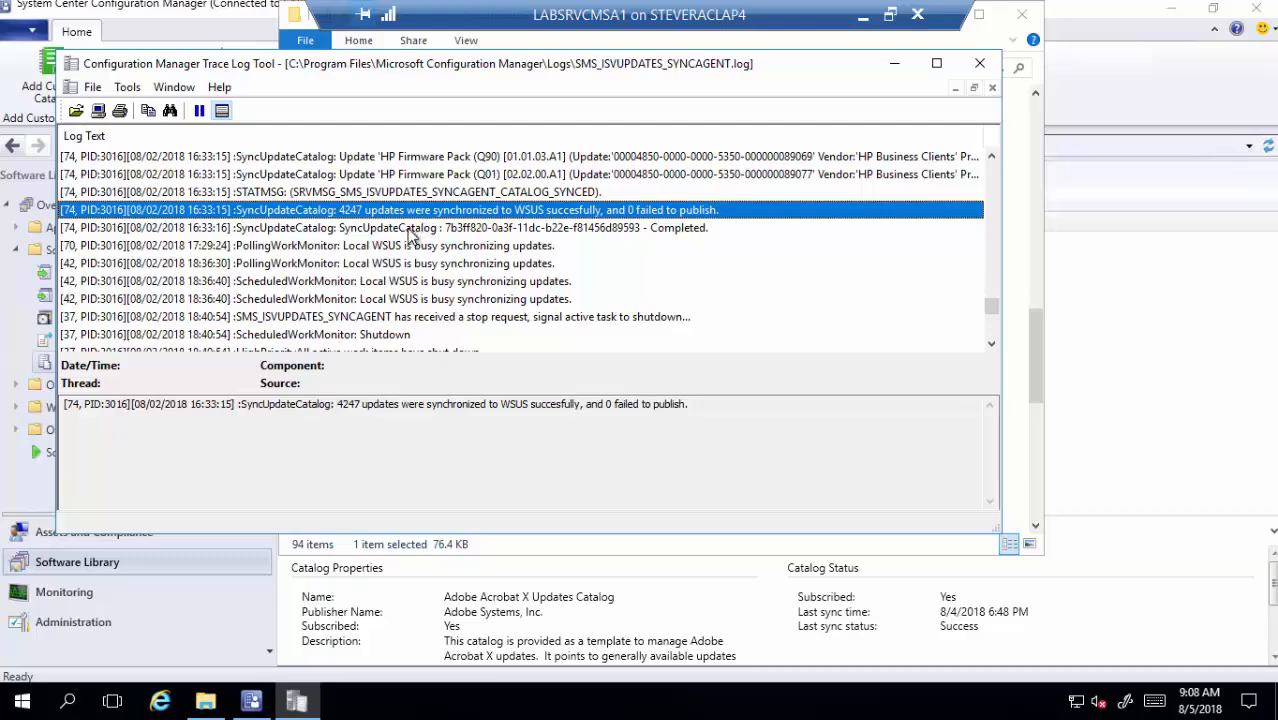
{"action": "left_click", "coordinate": [408, 229]}
{"action": "scroll", "coordinate": [730, 290], "scroll_direction": "down", "scroll_amount": 5}
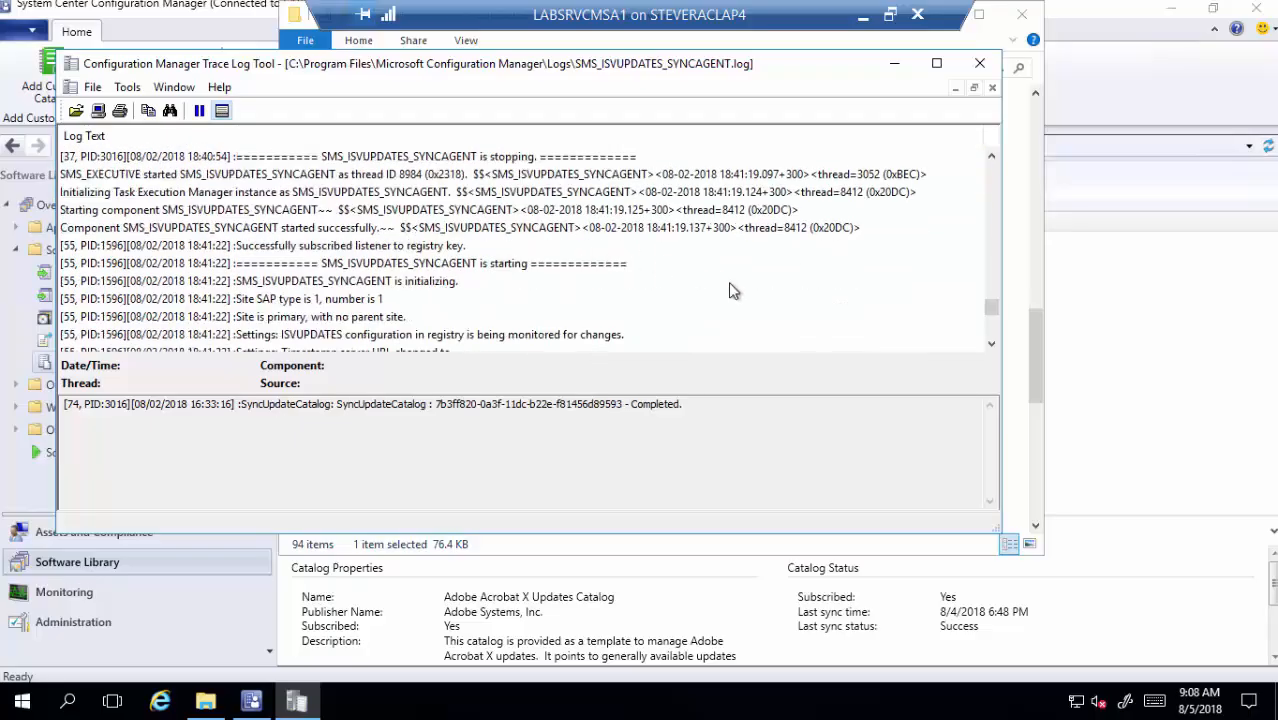
{"action": "left_click_drag", "start_coordinate": [990, 308], "coordinate": [990, 339]}
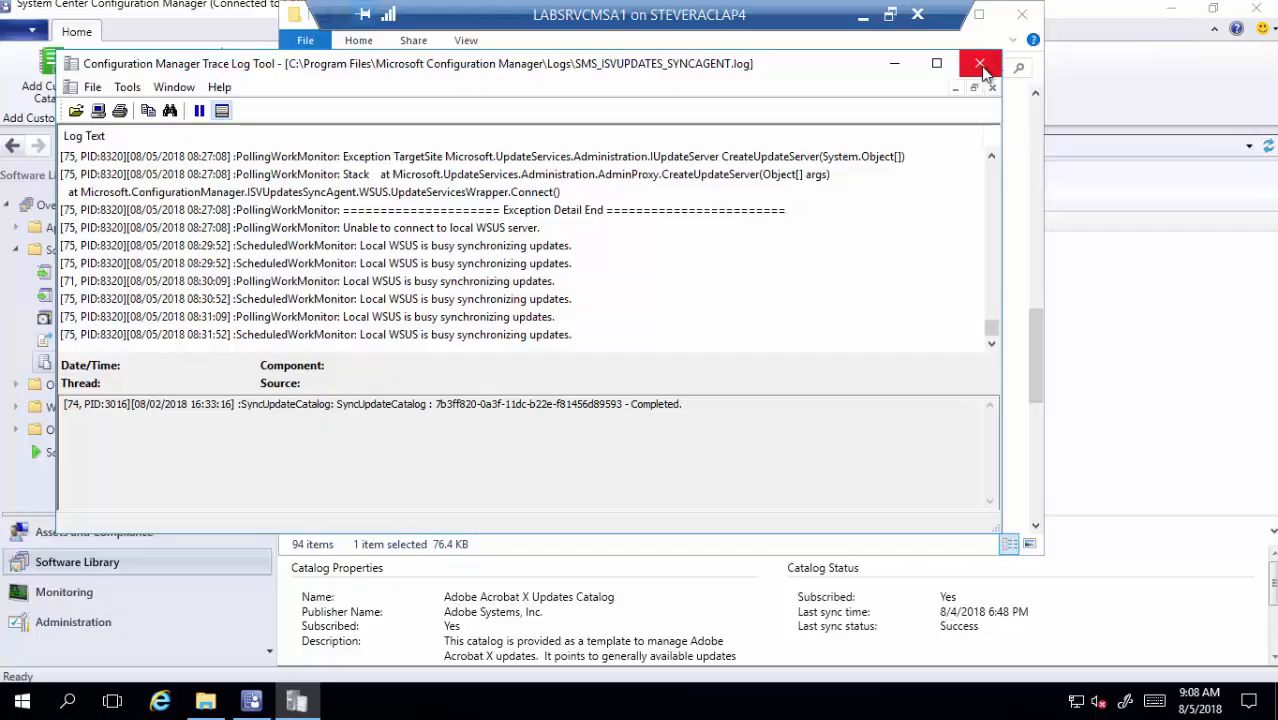
{"action": "left_click", "coordinate": [983, 72]}
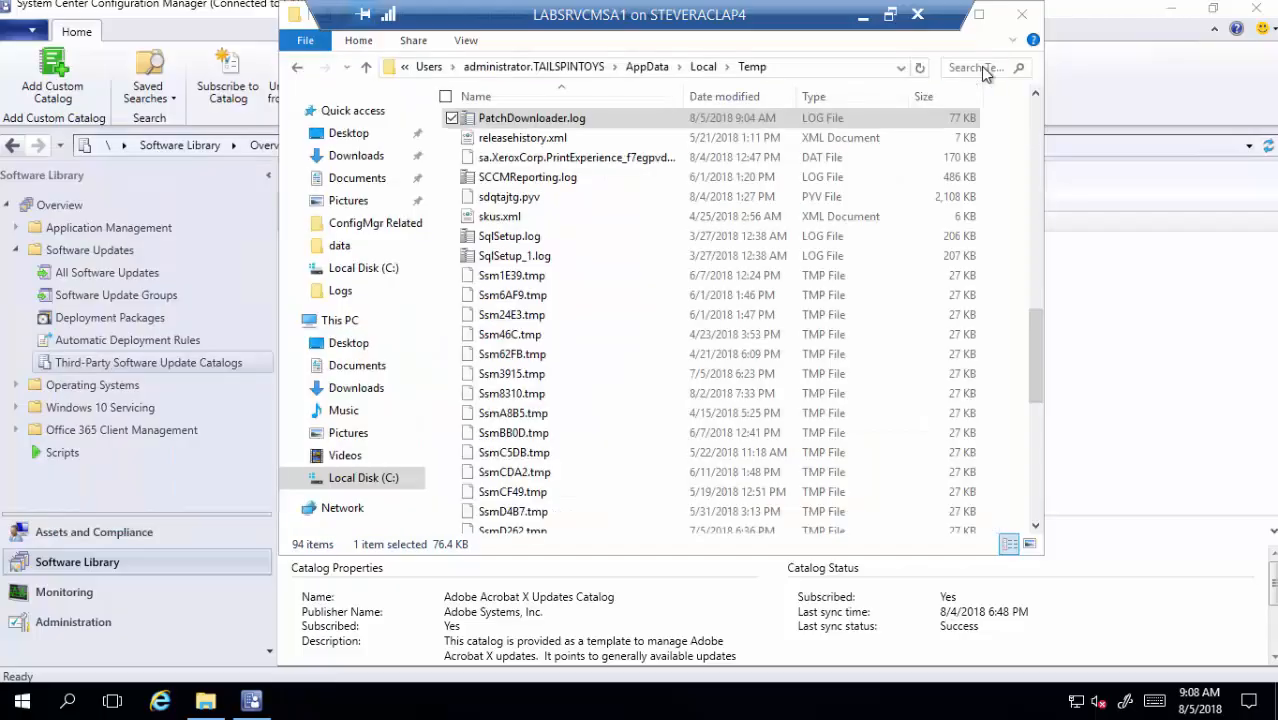
- Open C:\Program Files\Microsoft Configuration Manager\ISVTemp\sdptemp, see it is empty, and go back to ISVTemp
{"action": "left_click", "coordinate": [1035, 22]}
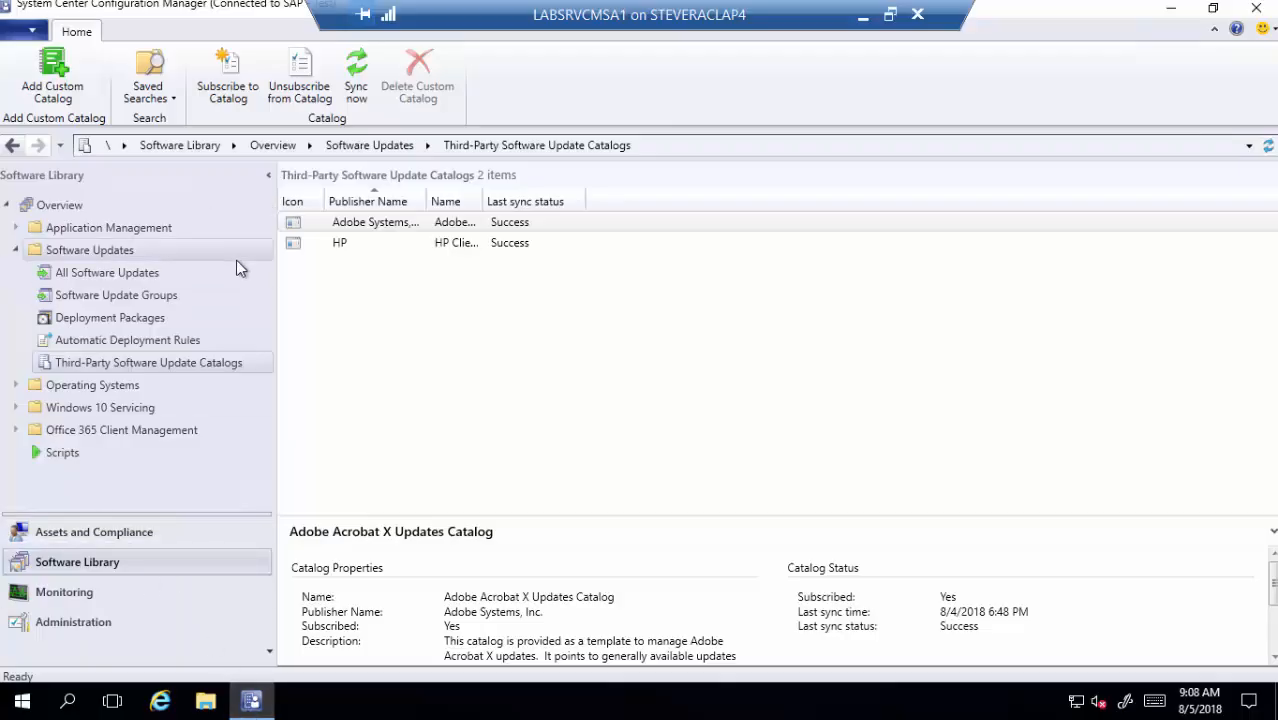
{"action": "left_click", "coordinate": [205, 701]}
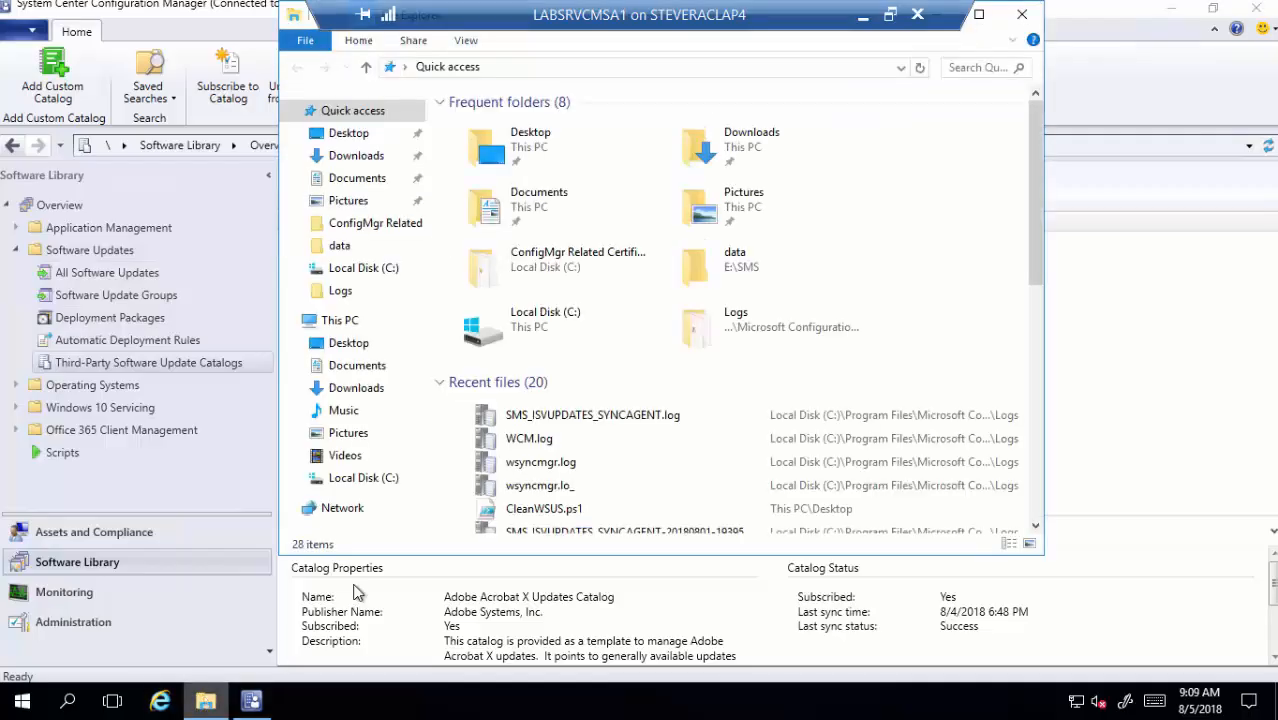
{"action": "double_click", "coordinate": [551, 335]}
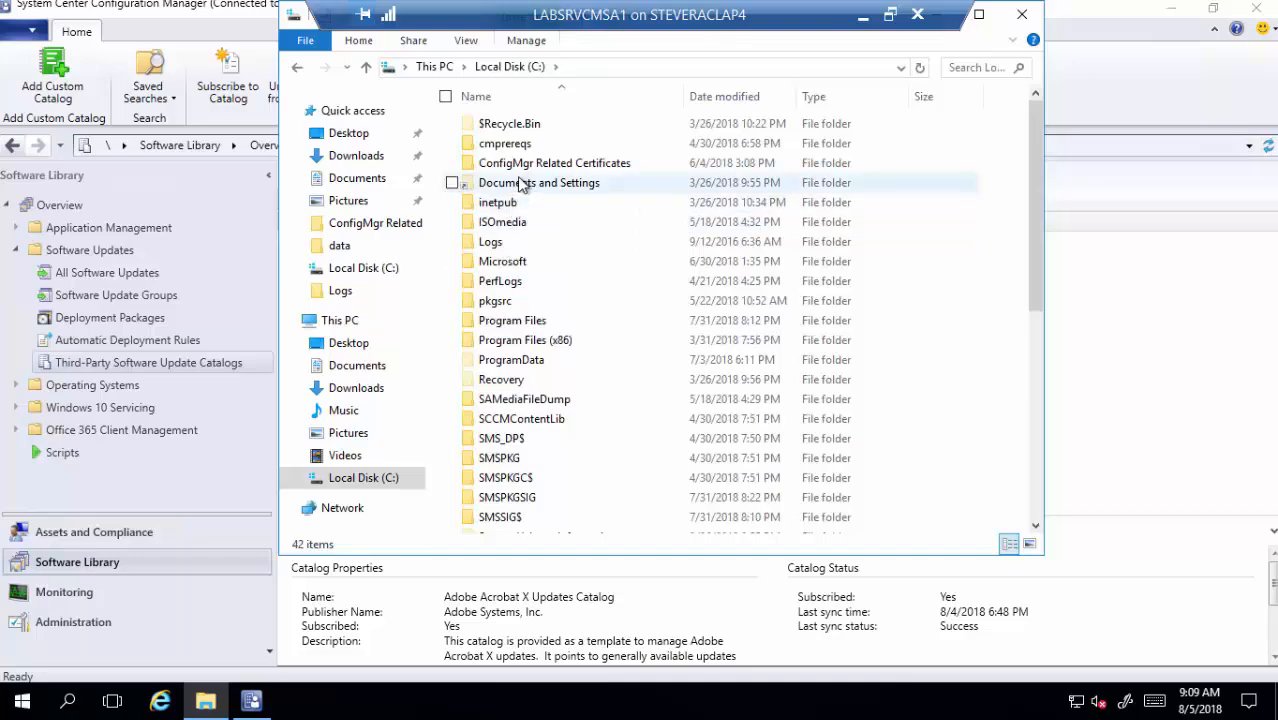
{"action": "double_click", "coordinate": [522, 321]}
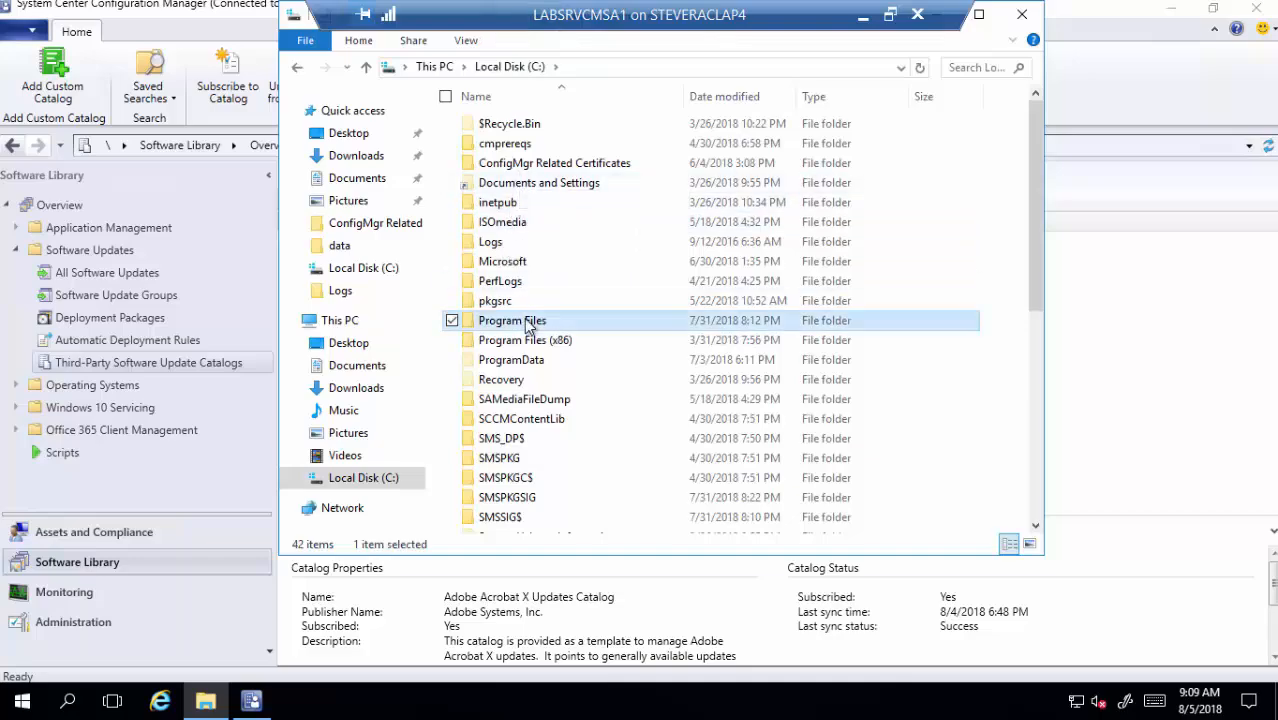
{"action": "double_click", "coordinate": [542, 203]}
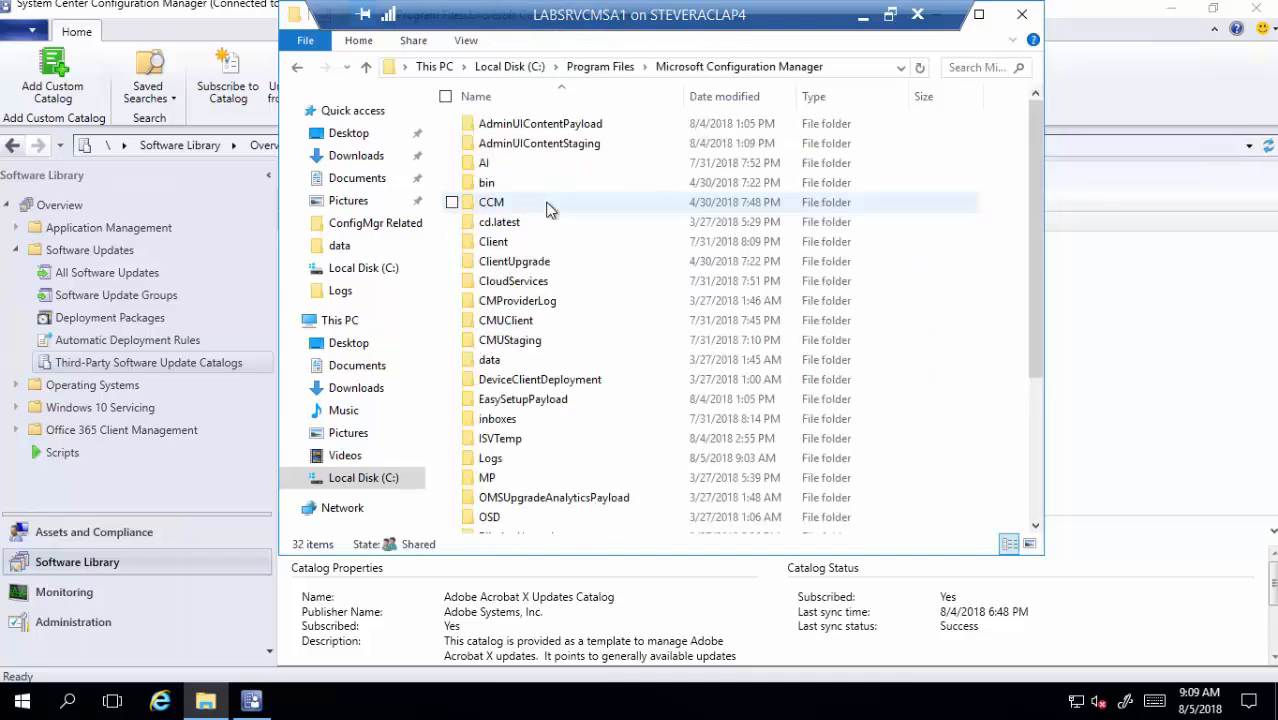
{"action": "double_click", "coordinate": [527, 440]}
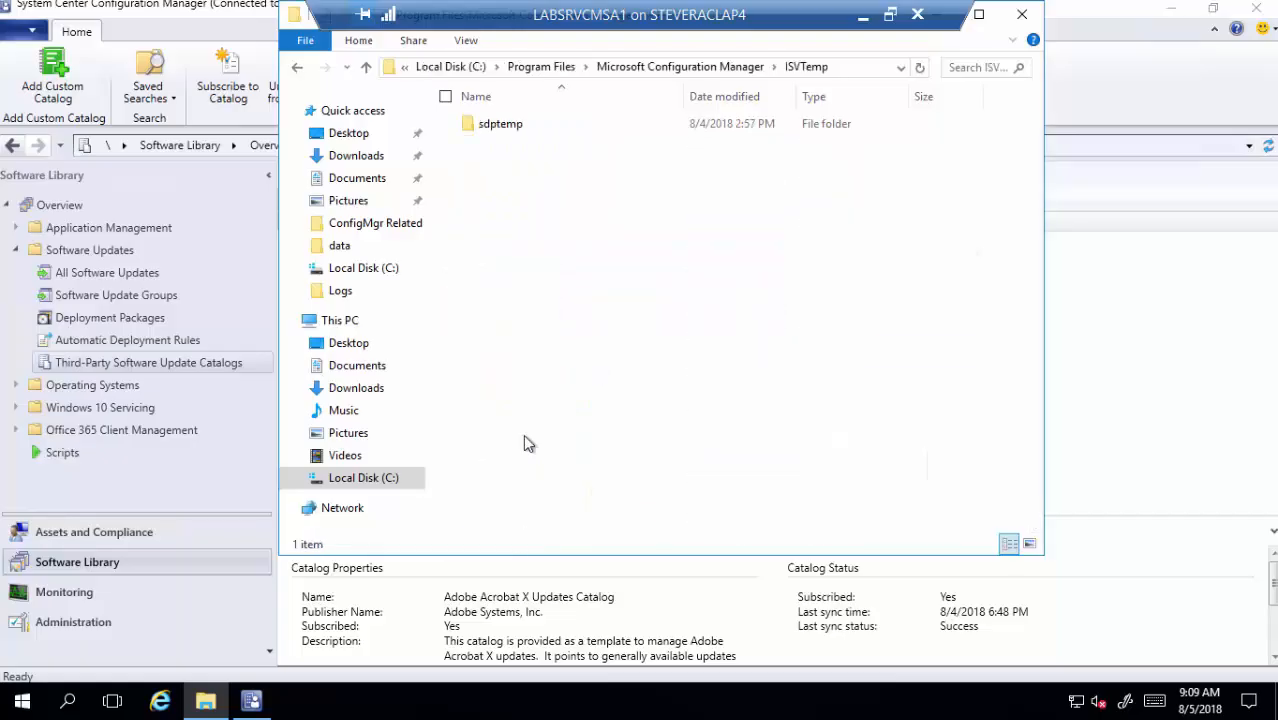
{"action": "double_click", "coordinate": [533, 127]}
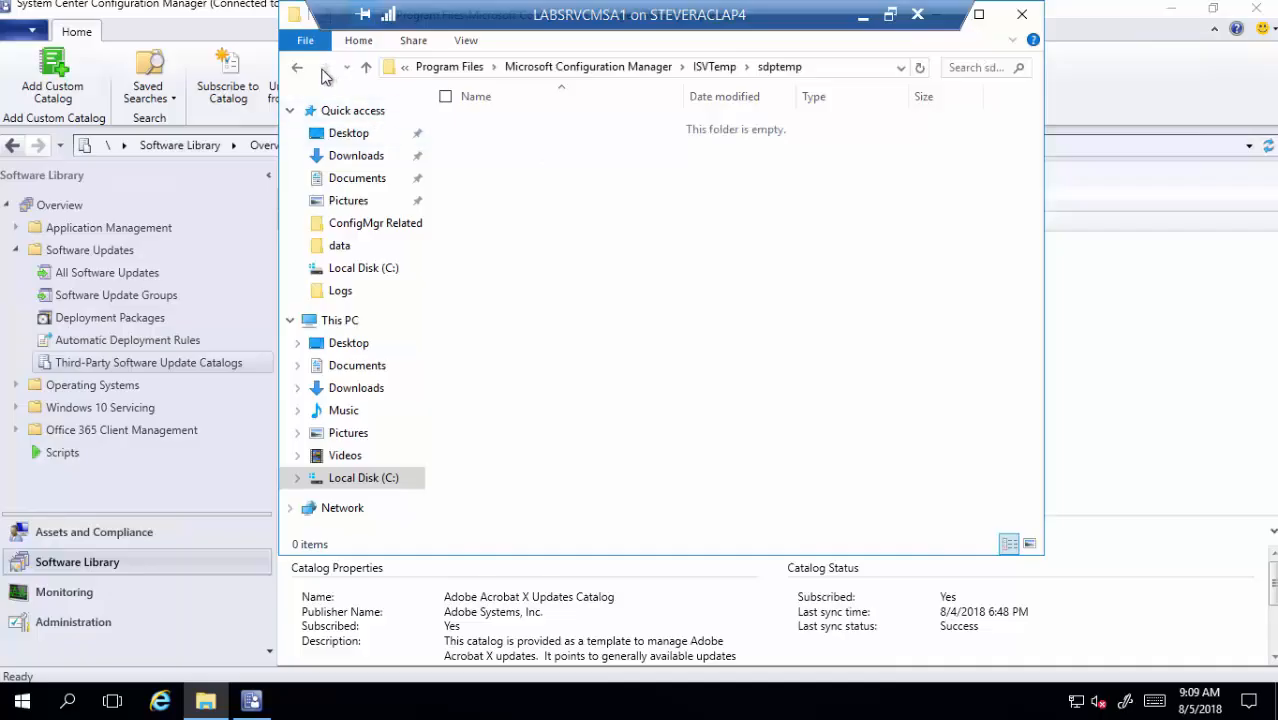
{"action": "left_click", "coordinate": [298, 70]}
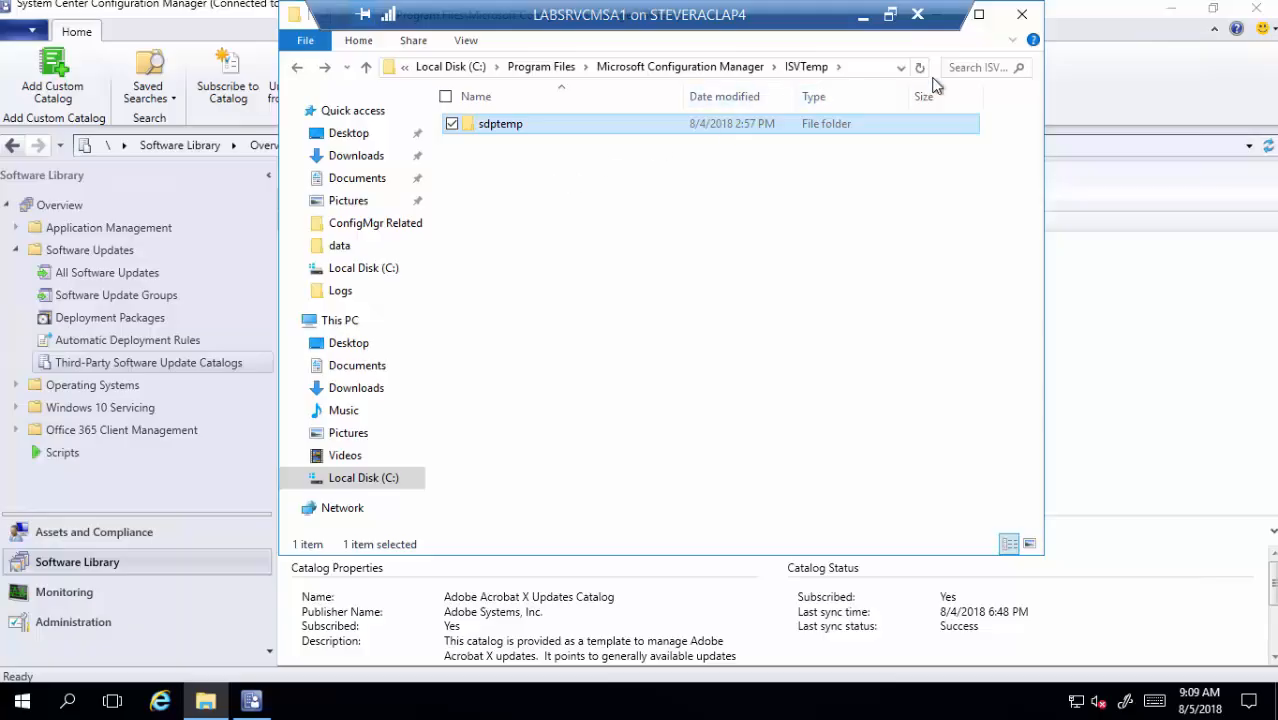
- Close the File Explorer window showing ISVTemp
{"action": "left_click", "coordinate": [1021, 14]}
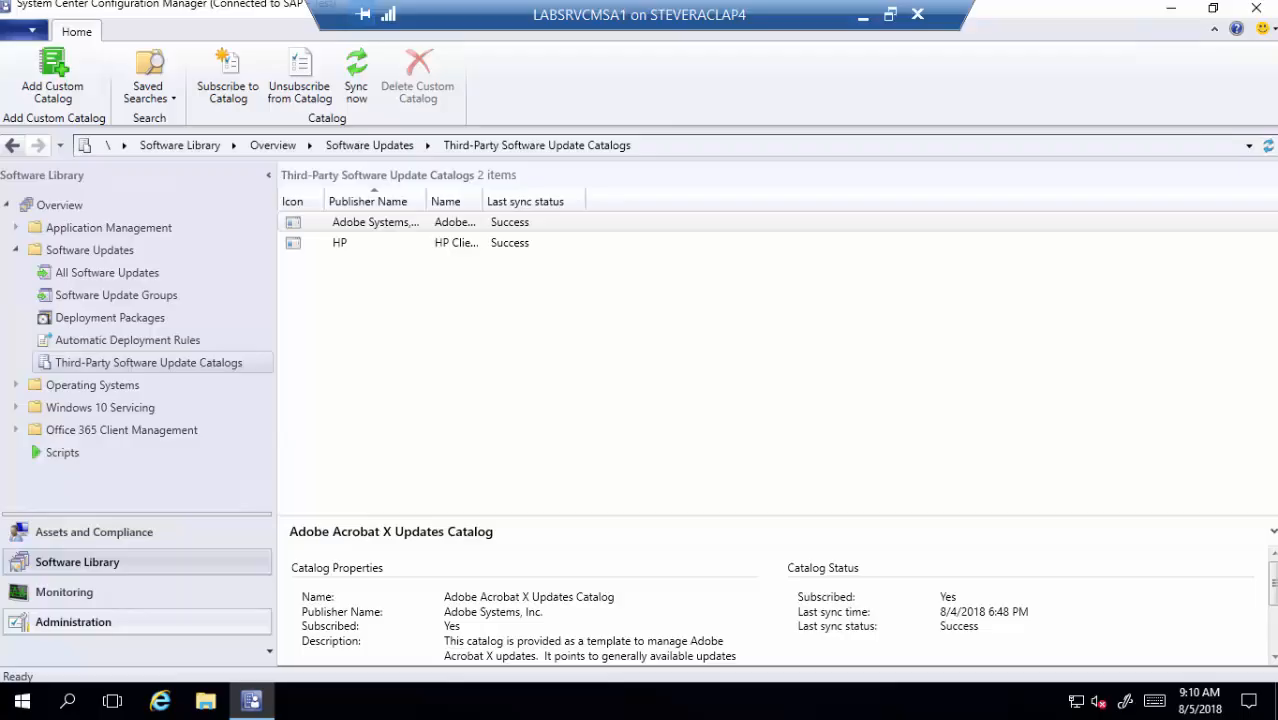
- Run Synchronize Software Updates from All Software Updates, confirm with Yes, and open File Explorer
{"action": "right_click", "coordinate": [98, 283]}
{"action": "left_click", "coordinate": [170, 299]}
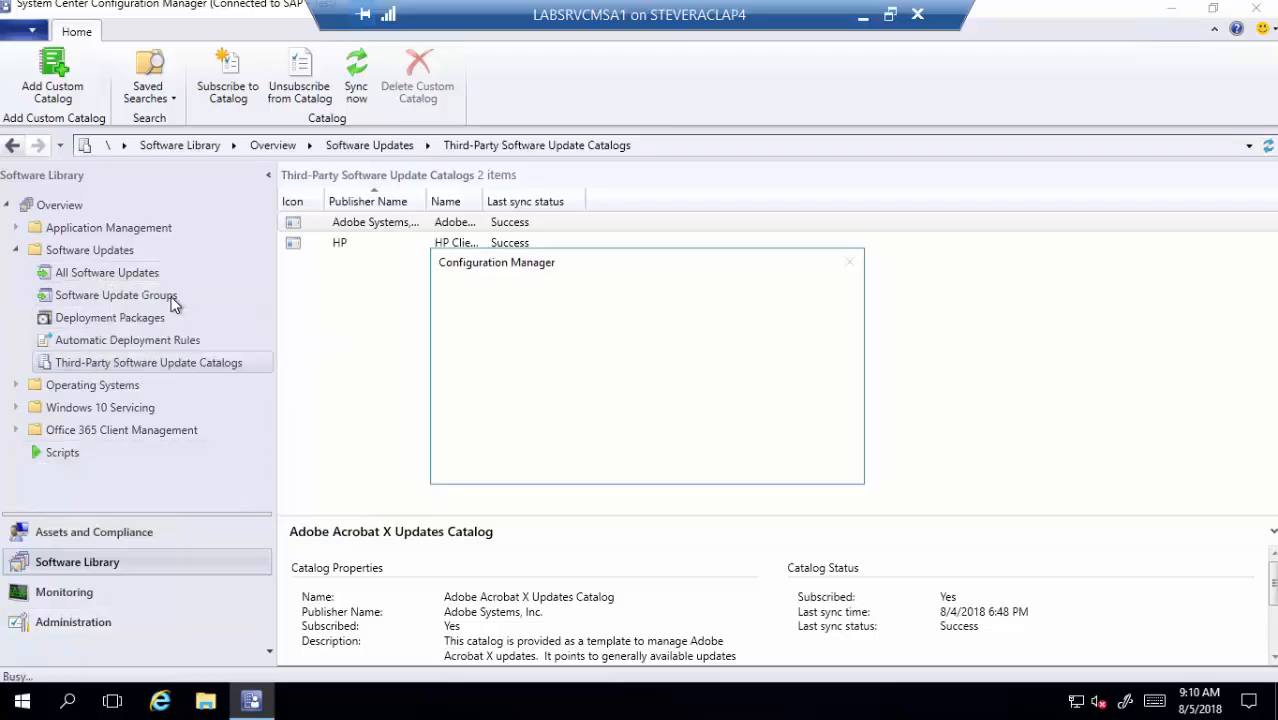
{"action": "left_click", "coordinate": [700, 458]}
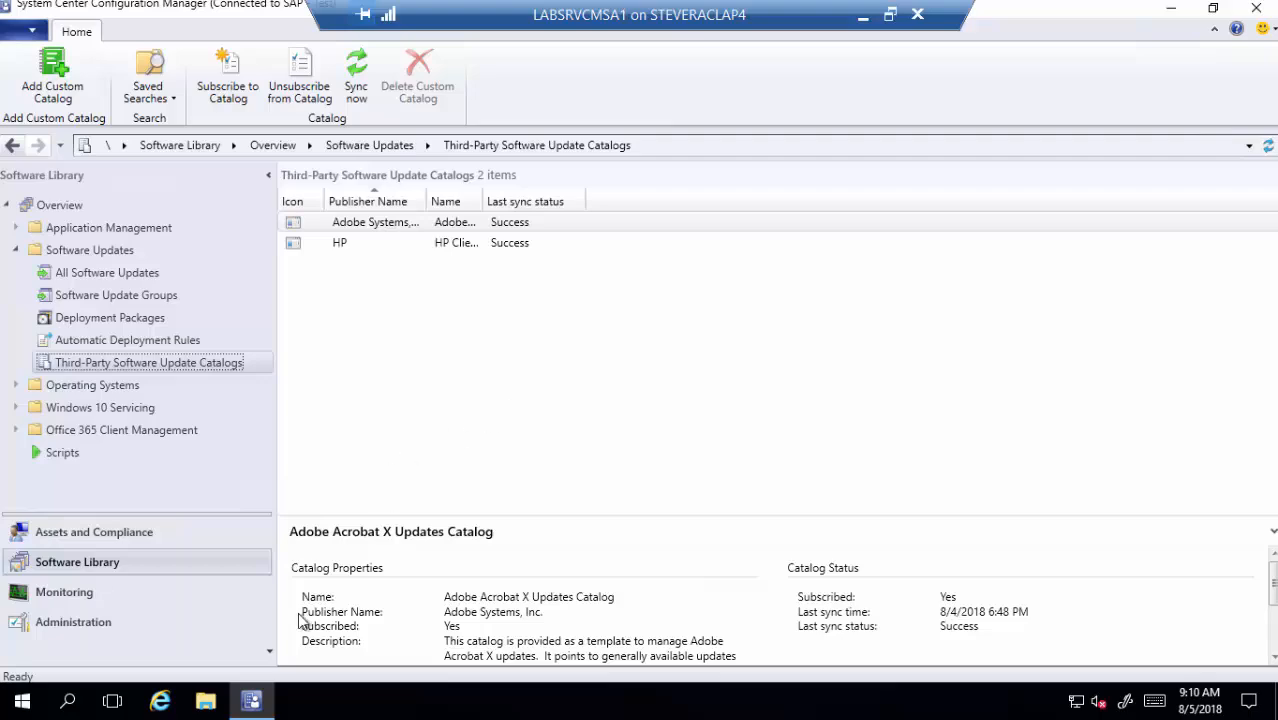
{"action": "left_click", "coordinate": [206, 702]}
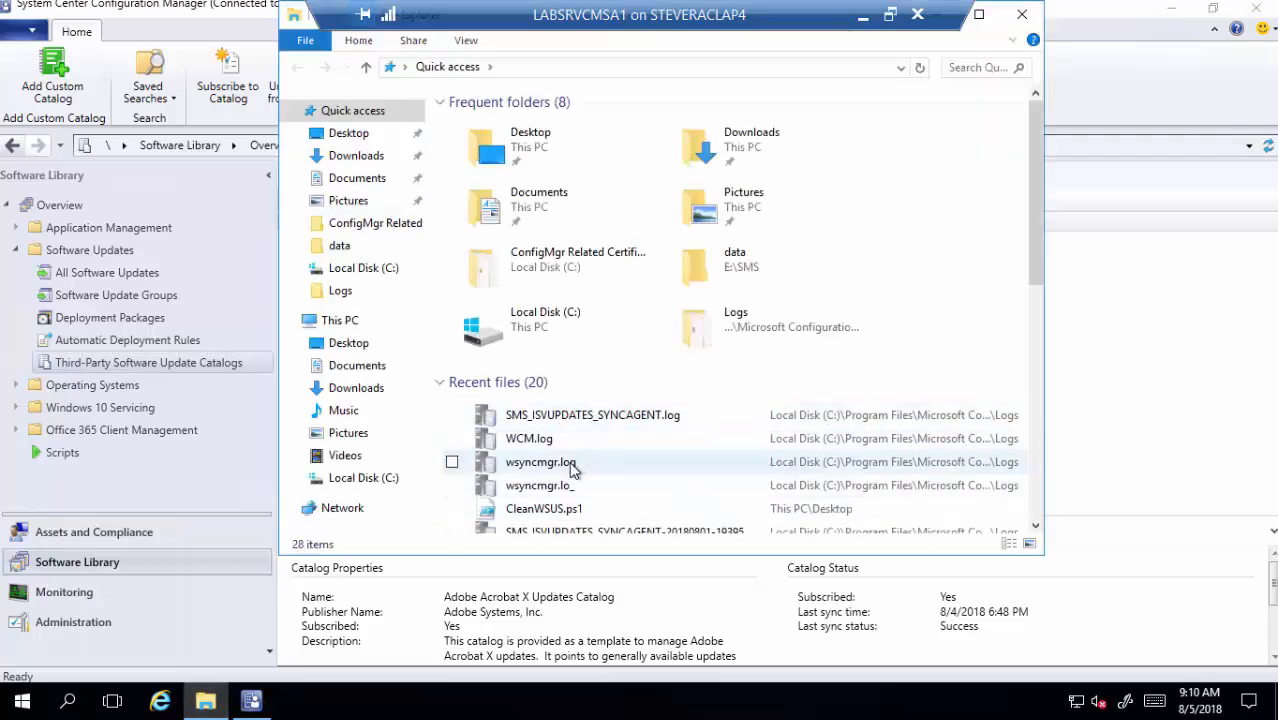
- Open wsyncmgr.log to see 'Starting WSUS synchronization', then minimize CMTrace and close Explorer
{"action": "double_click", "coordinate": [571, 462]}
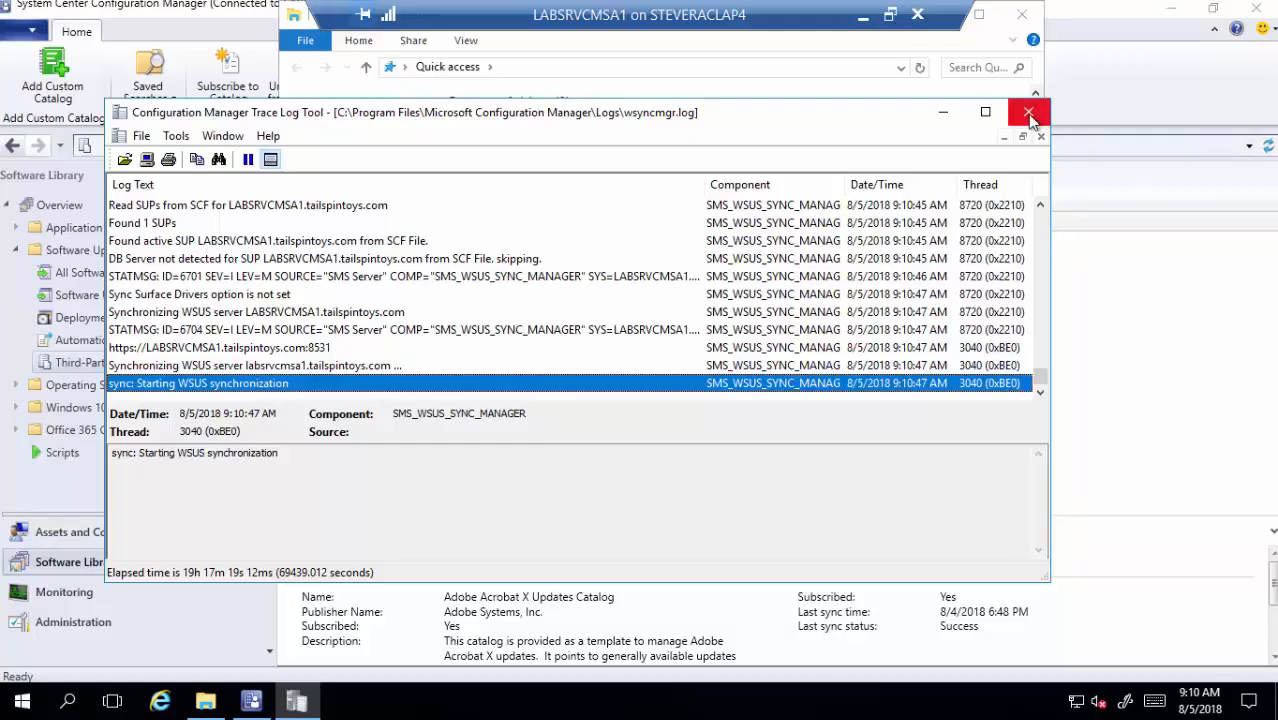
{"action": "left_click", "coordinate": [943, 116]}
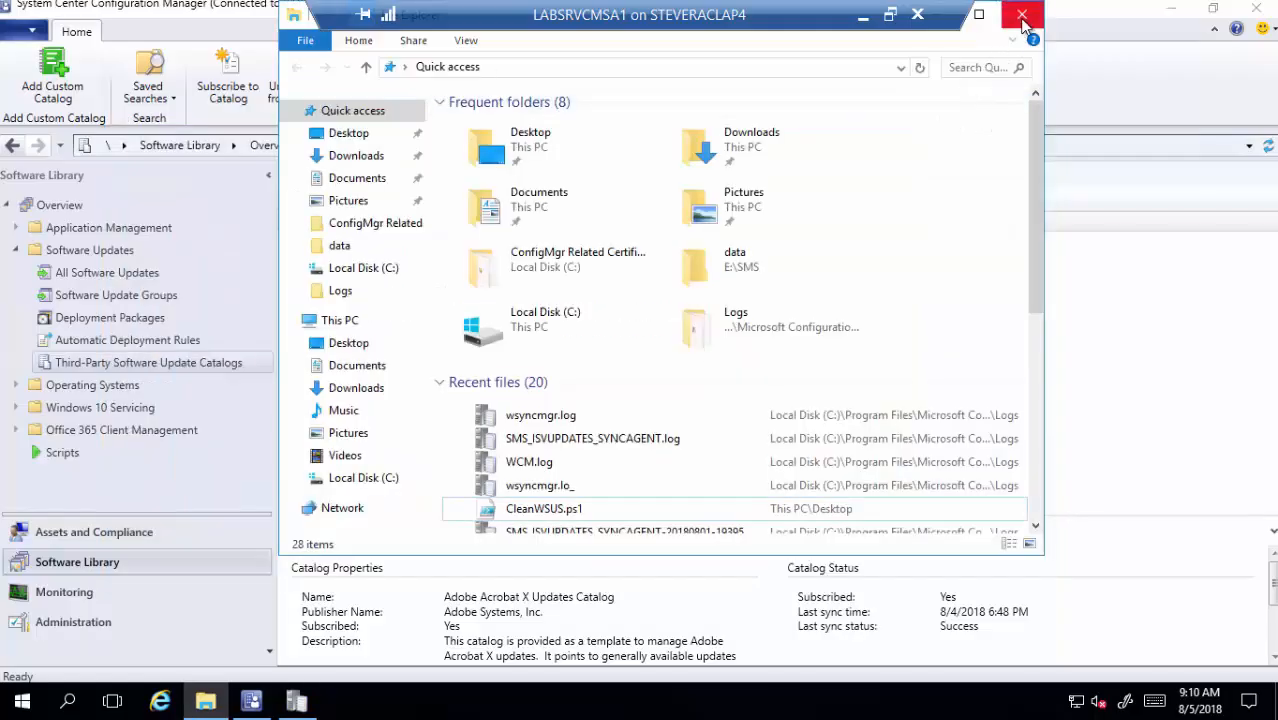
{"action": "left_click", "coordinate": [1022, 16]}
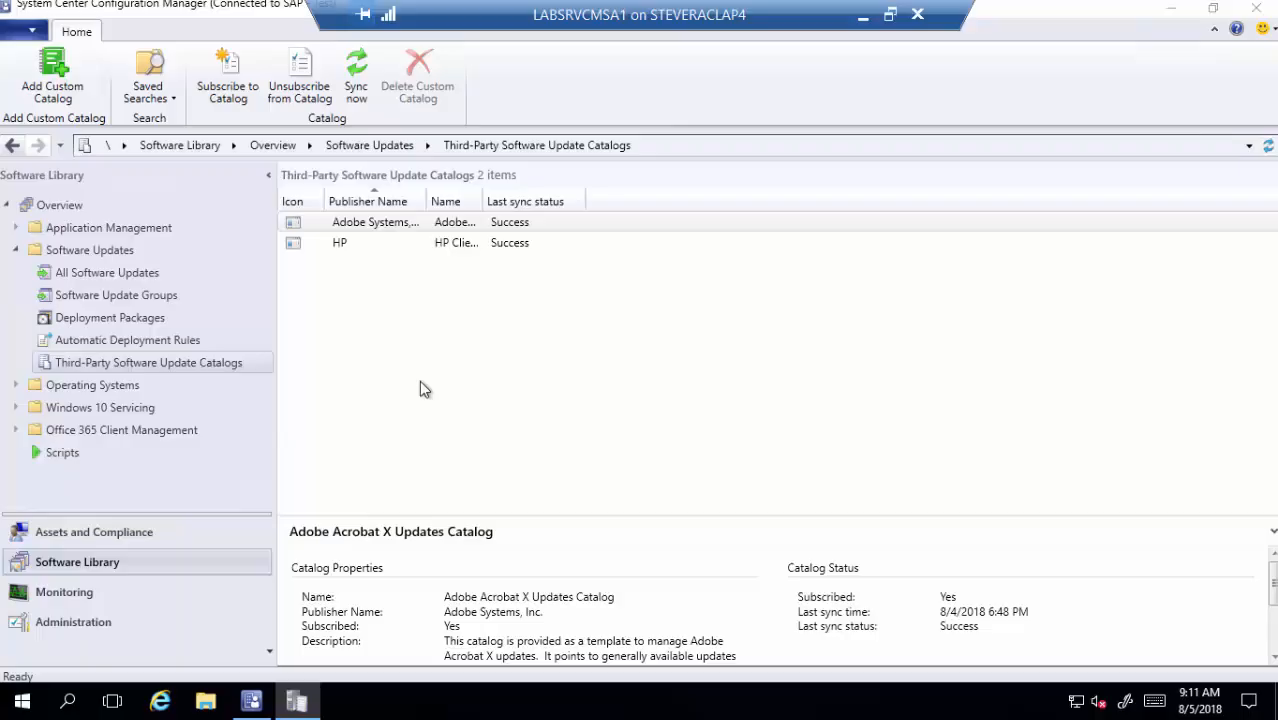
- Check the Software Update Point Products tab includes HP Business Clients and Adobe, then click OK
{"action": "left_click", "coordinate": [92, 625]}
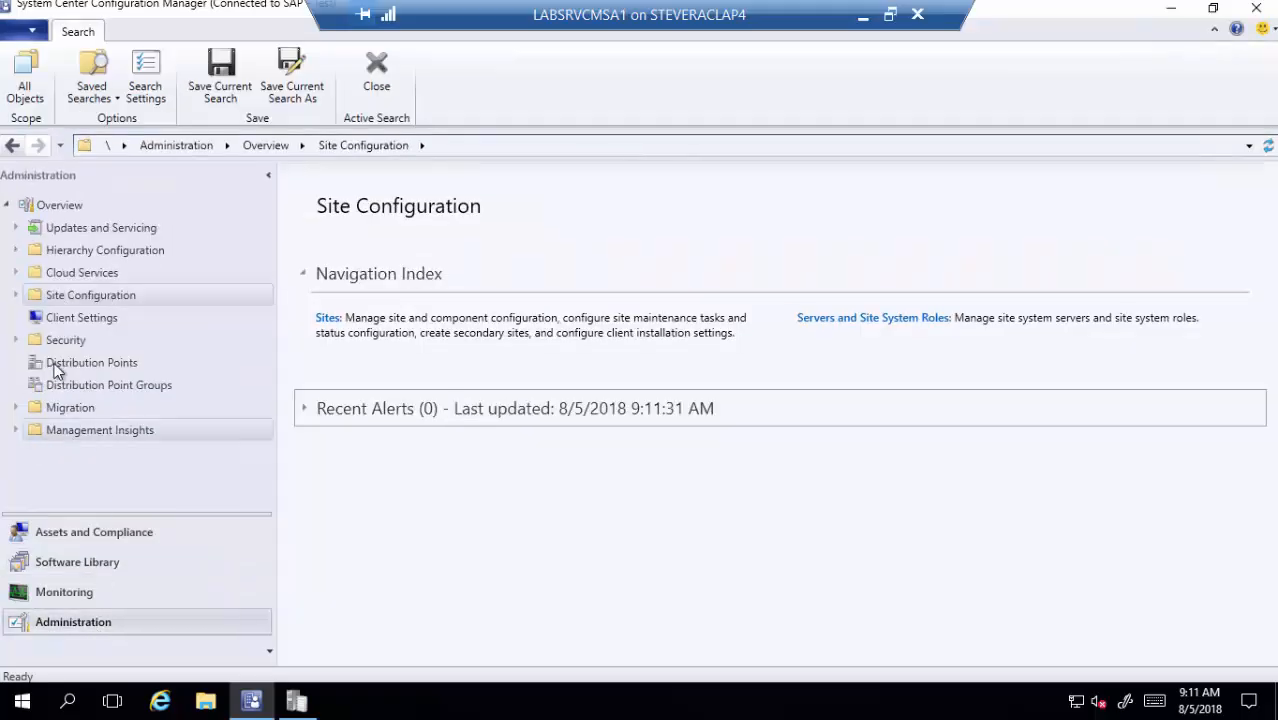
{"action": "left_click", "coordinate": [15, 295]}
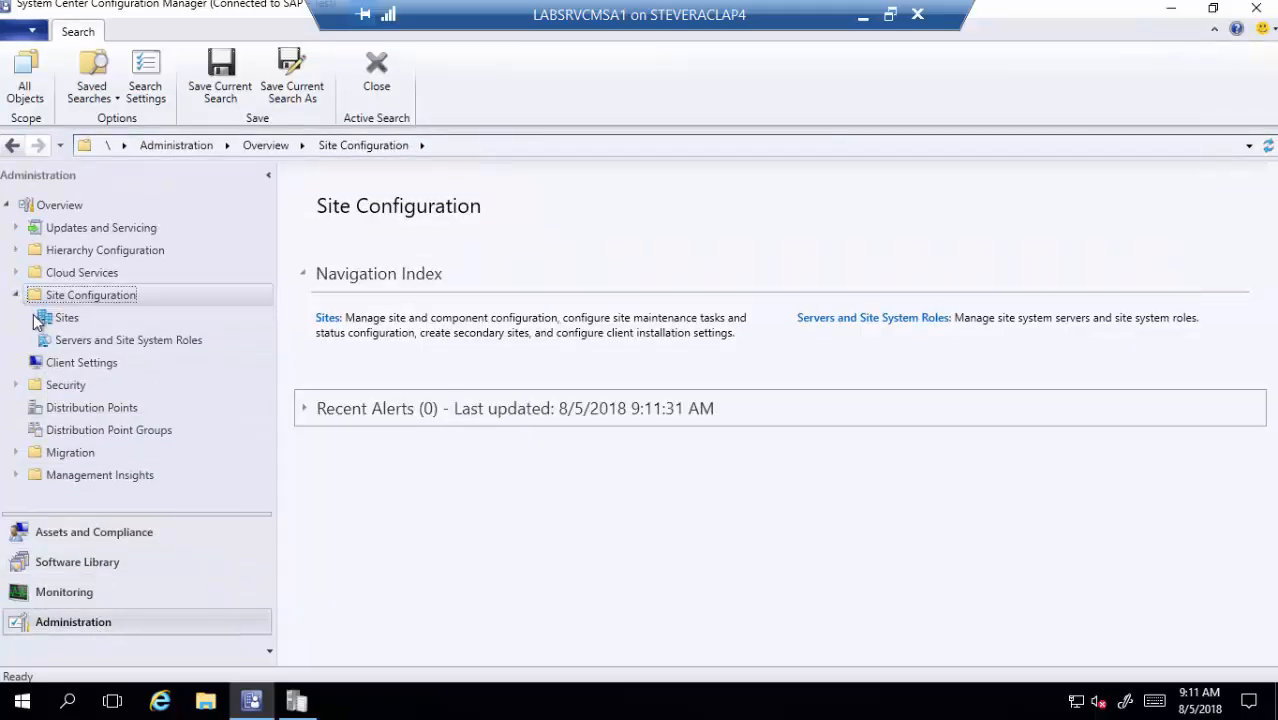
{"action": "left_click", "coordinate": [62, 318]}
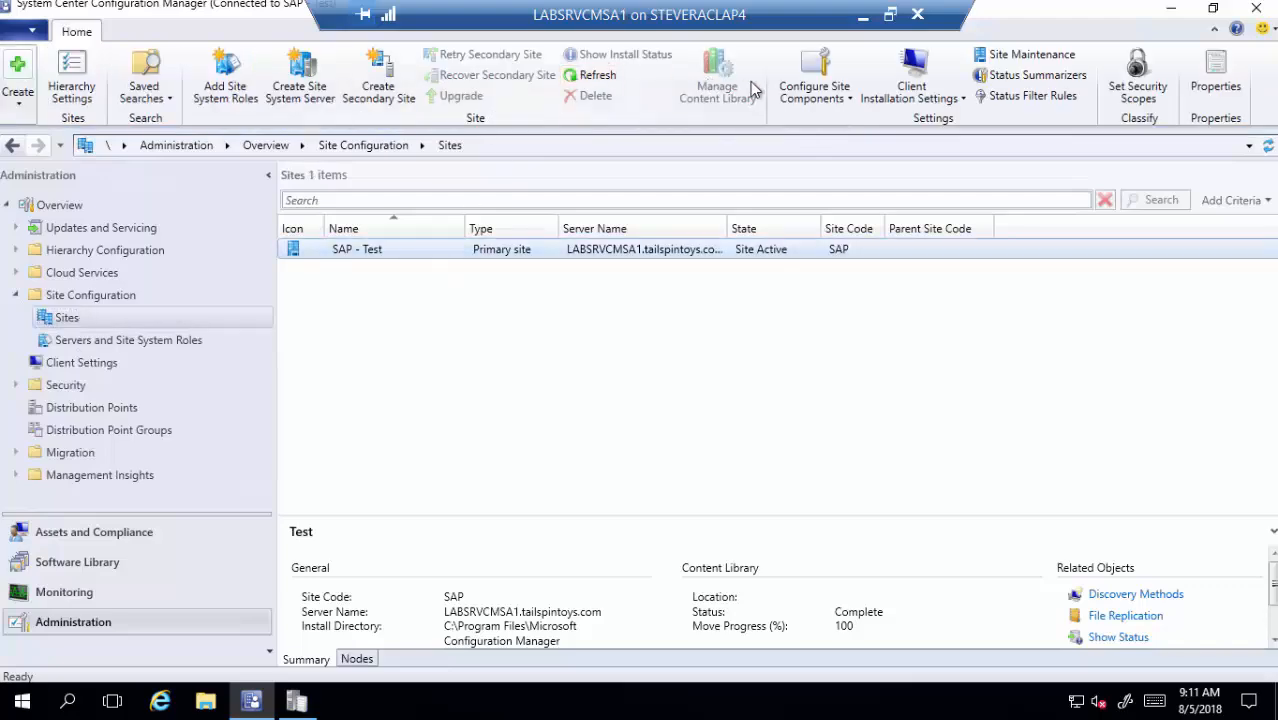
{"action": "left_click", "coordinate": [832, 95]}
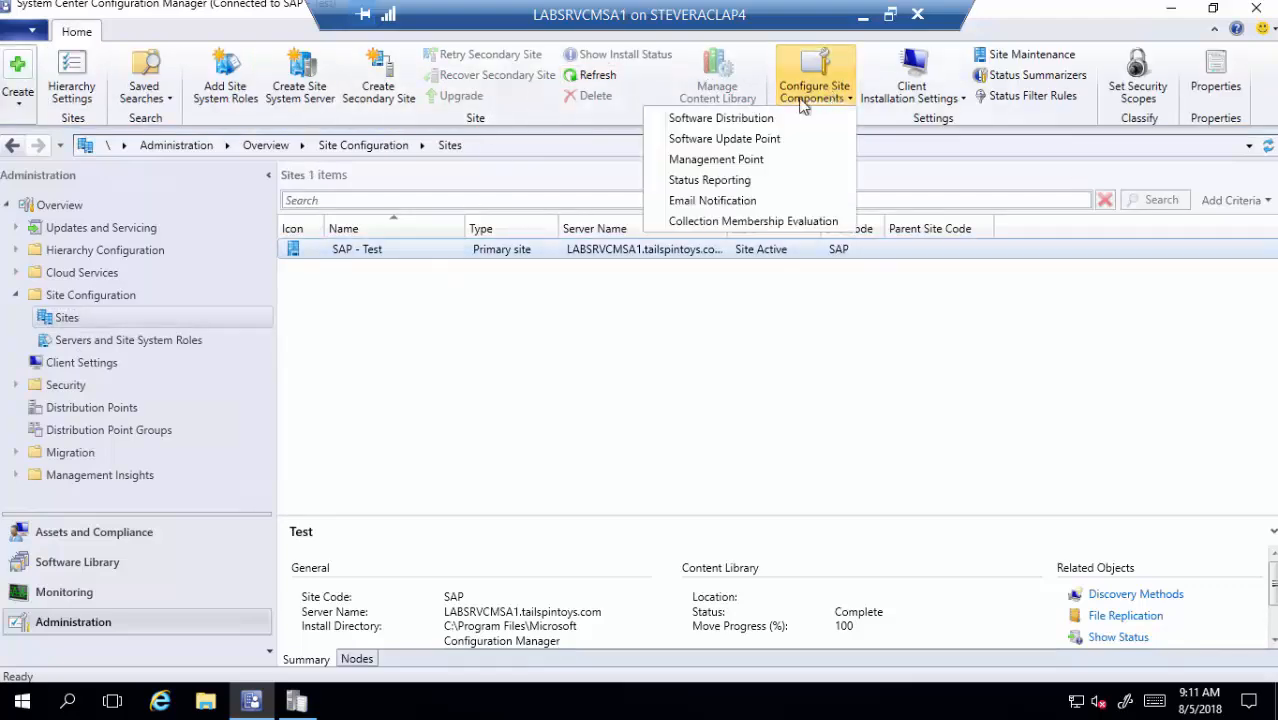
{"action": "left_click", "coordinate": [757, 140]}
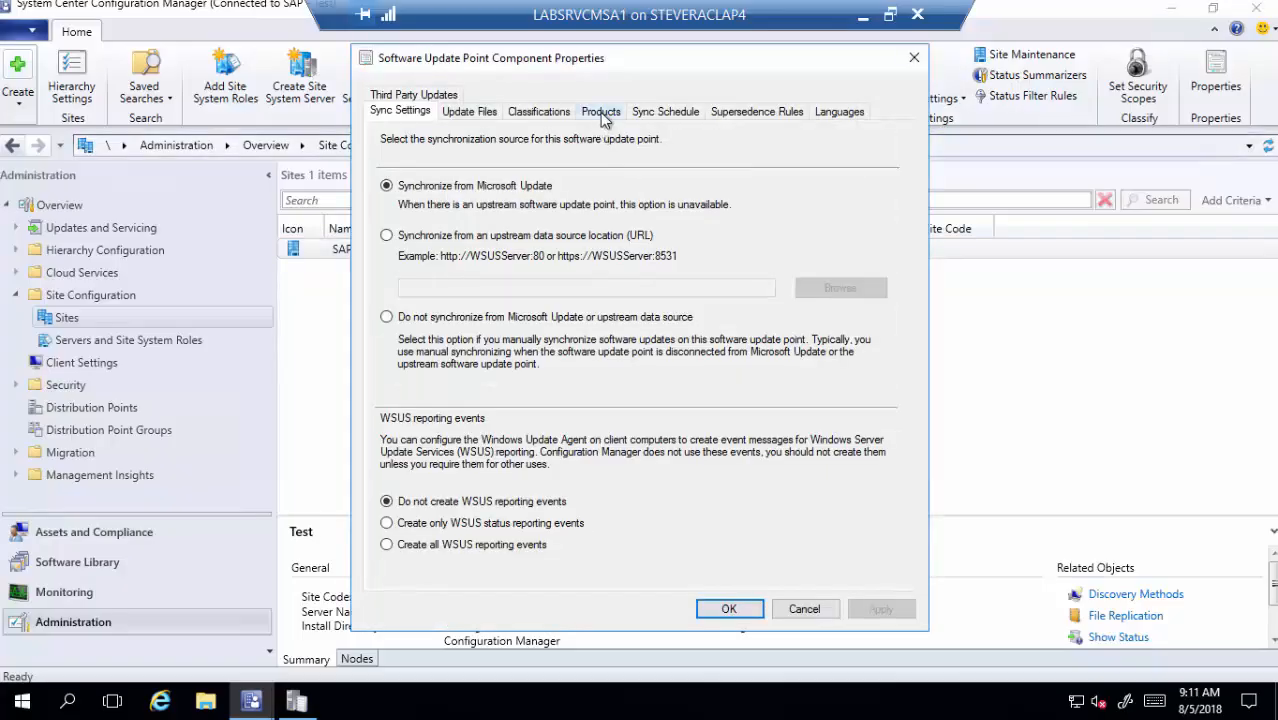
{"action": "left_click", "coordinate": [603, 114]}
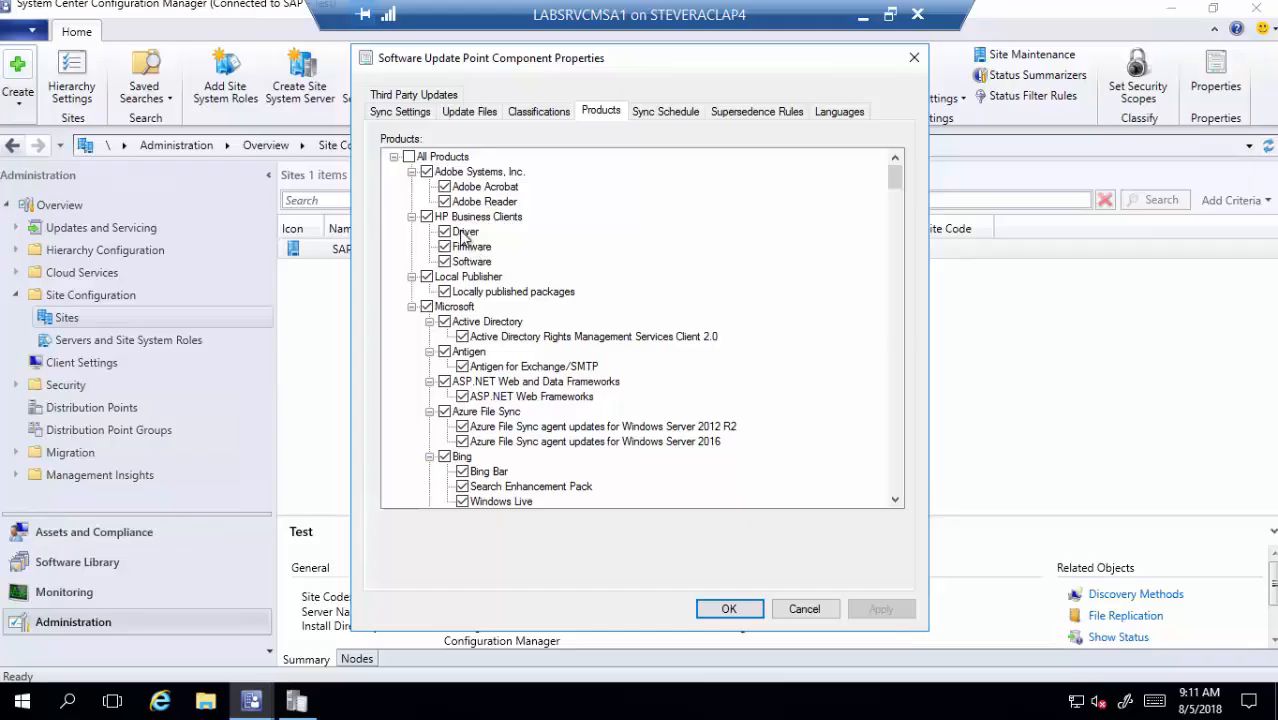
{"action": "left_click", "coordinate": [731, 609]}
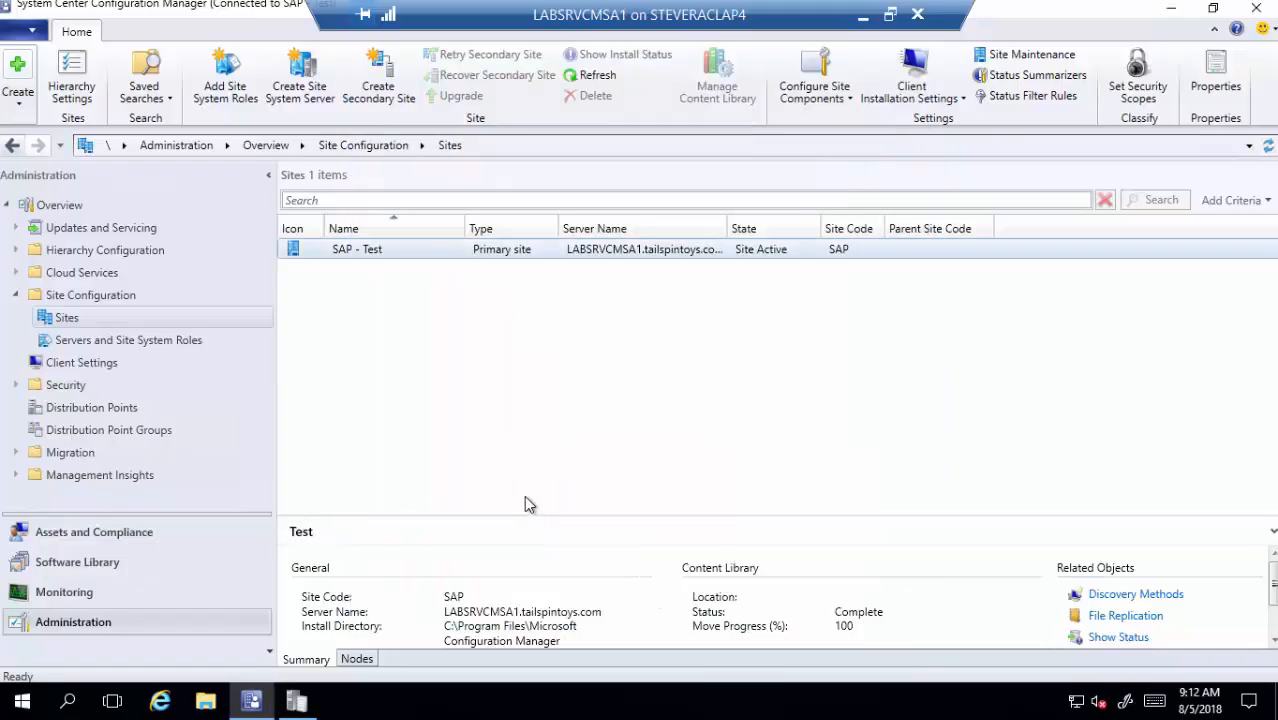
- Run Synchronize Software Updates on All Software Updates in Software Library and confirm the site-wide sync
{"action": "left_click", "coordinate": [117, 562]}
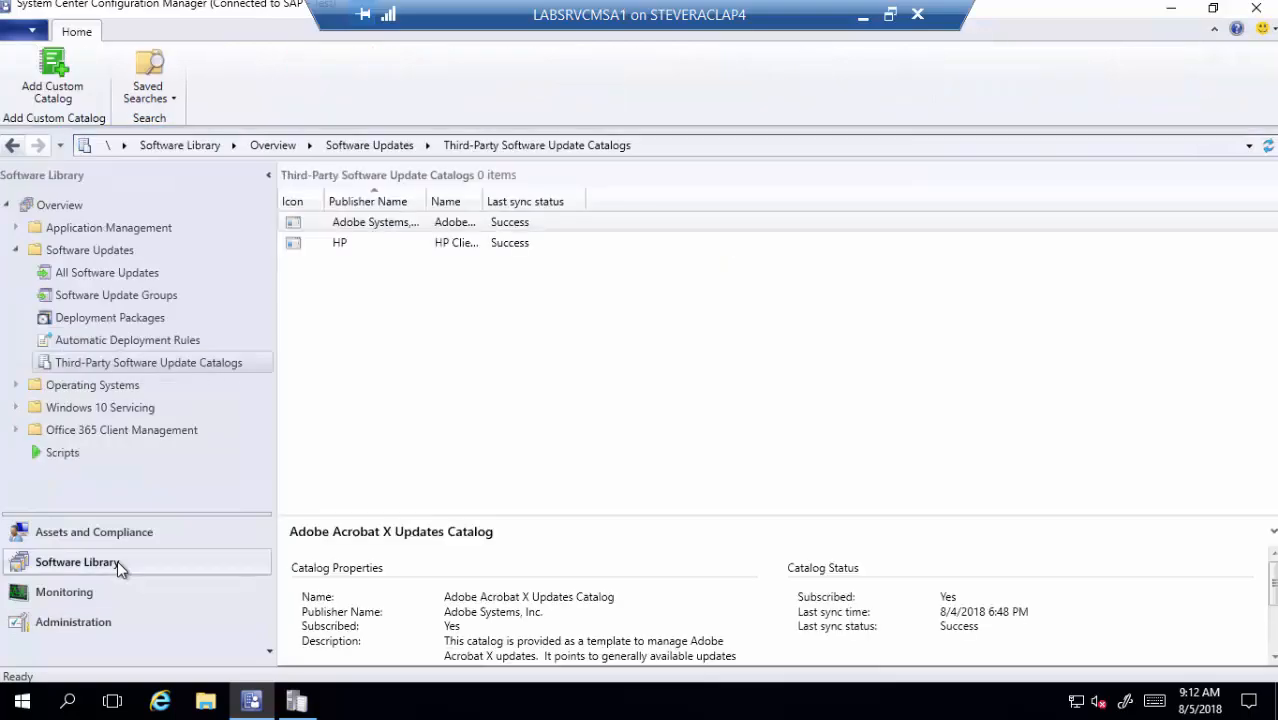
{"action": "right_click", "coordinate": [128, 280]}
{"action": "left_click", "coordinate": [178, 289]}
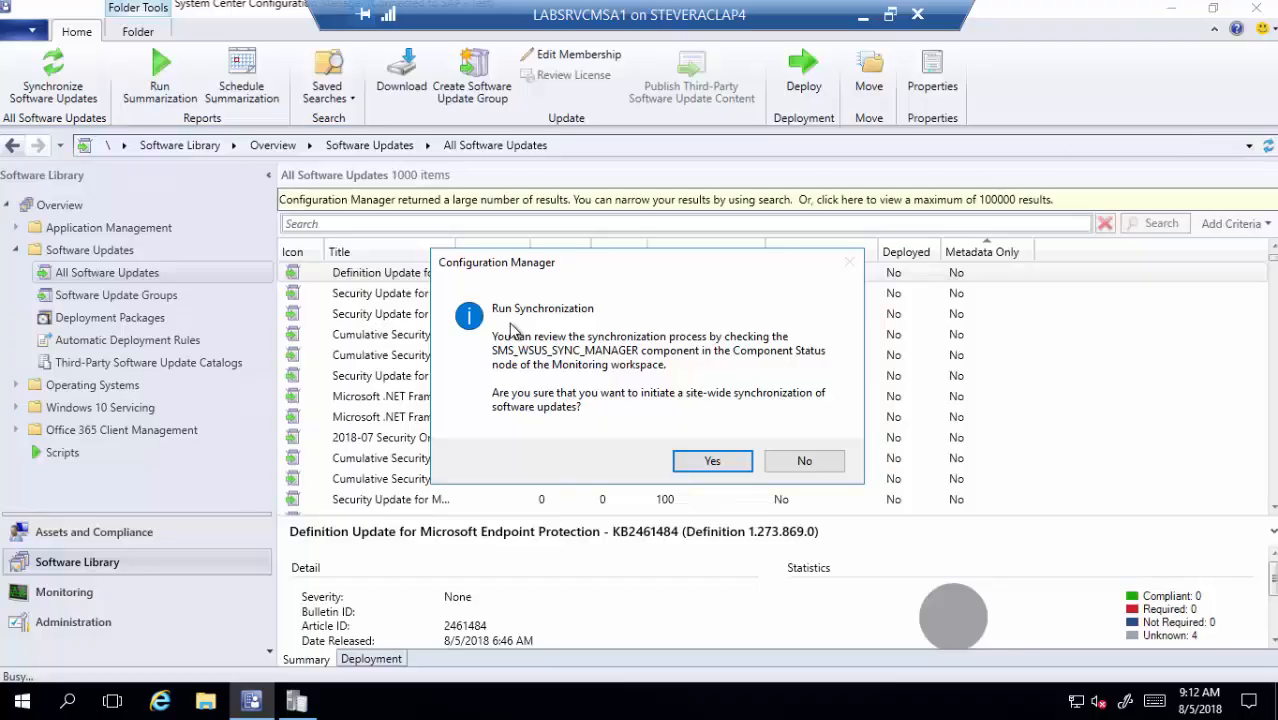
{"action": "left_click", "coordinate": [1007, 407]}
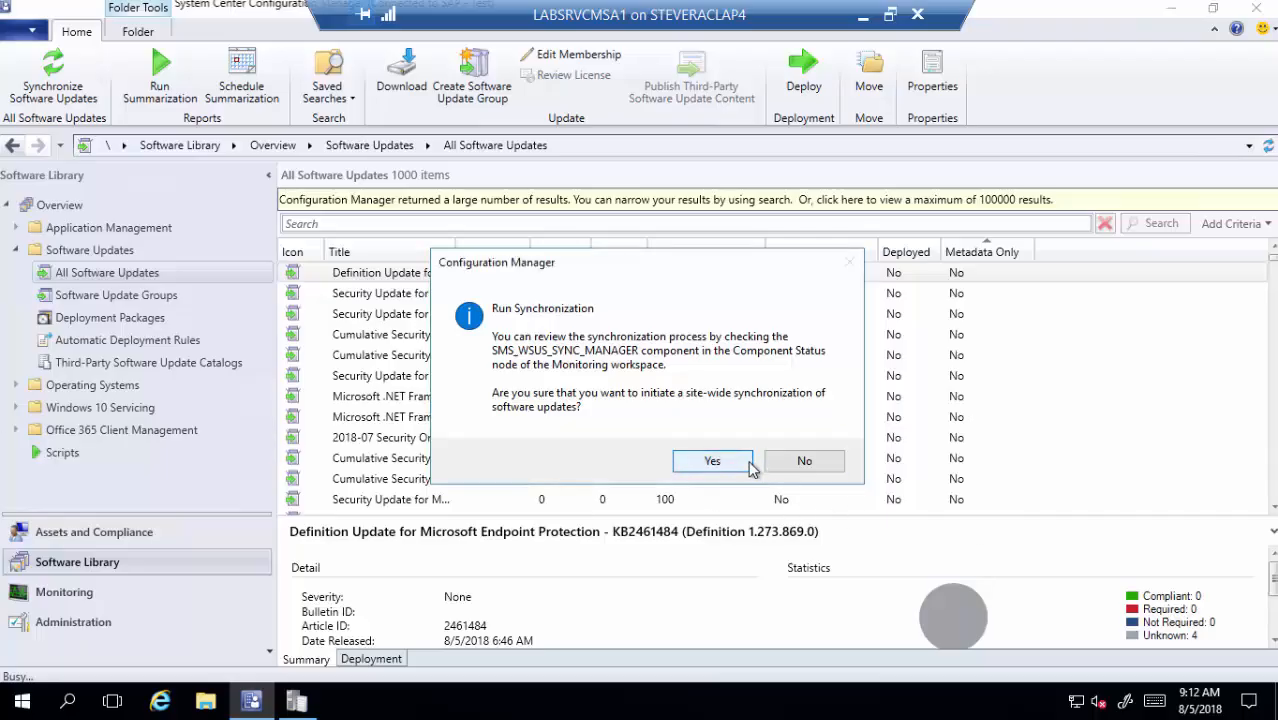
{"action": "left_click", "coordinate": [800, 462]}
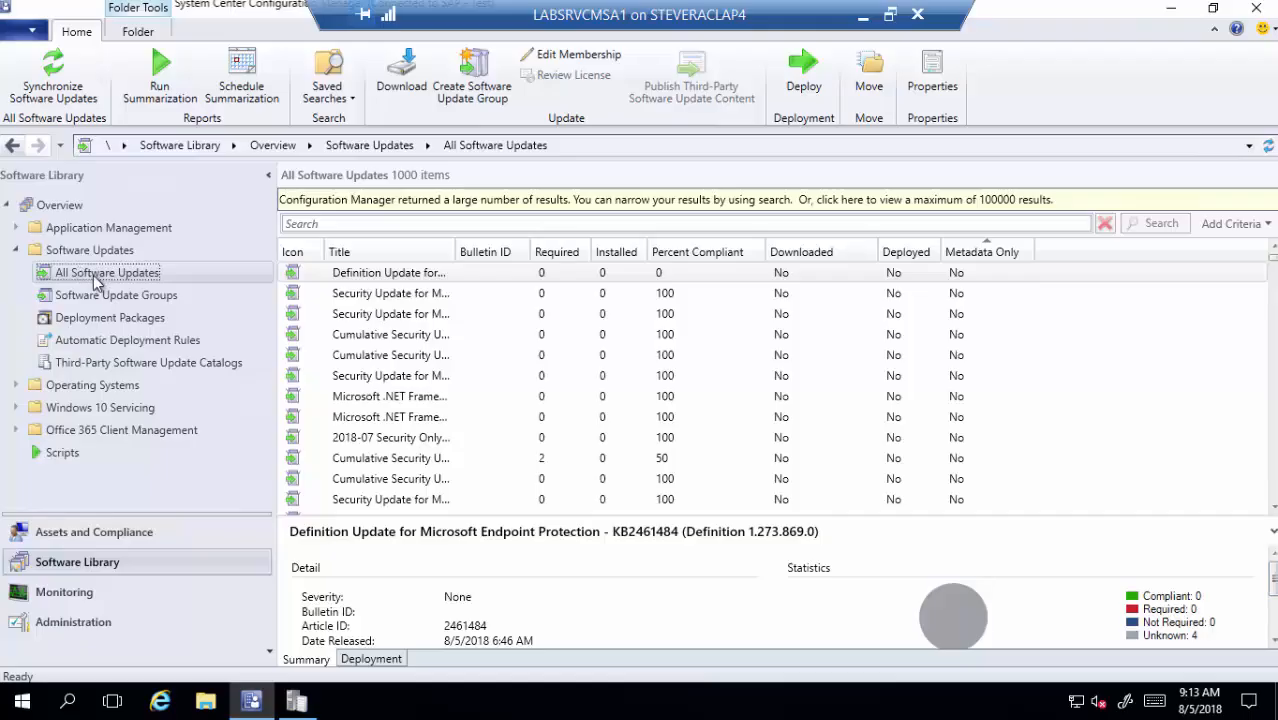
- Add a Vendor search criterion set to HP Business Clients and run the search
{"action": "left_click", "coordinate": [1233, 225]}
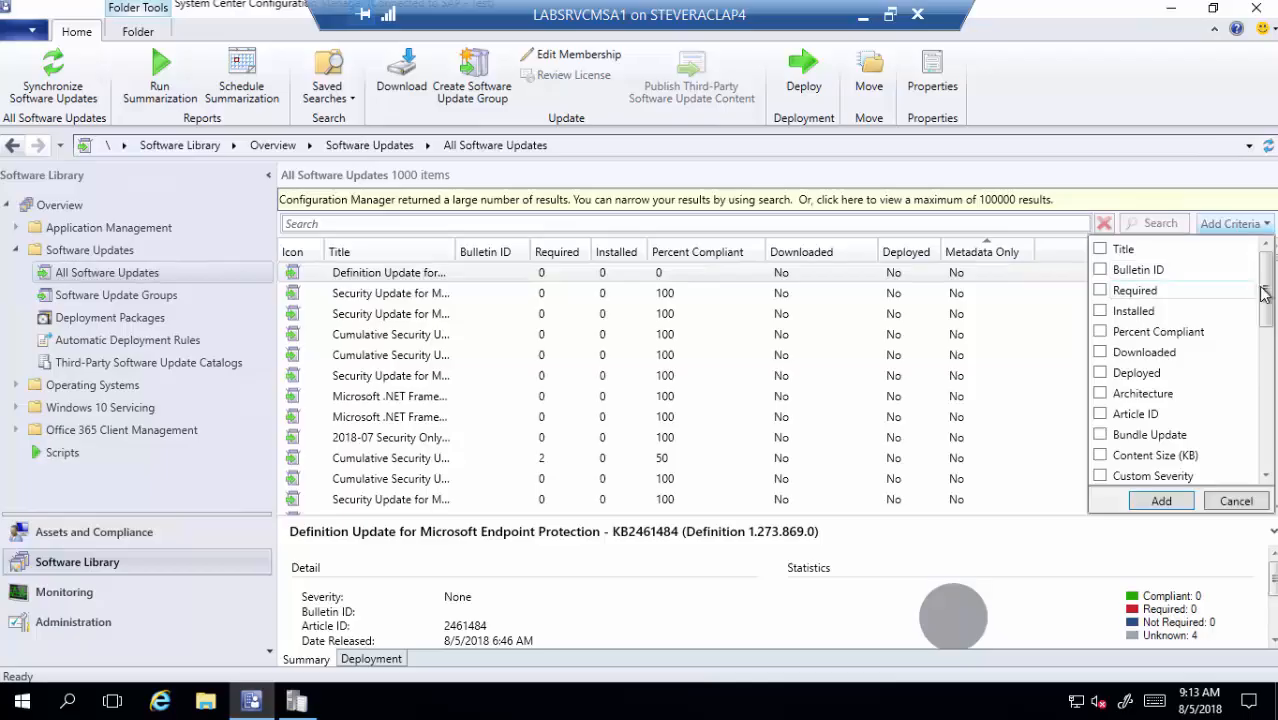
{"action": "left_click_drag", "start_coordinate": [1264, 298], "coordinate": [1266, 482]}
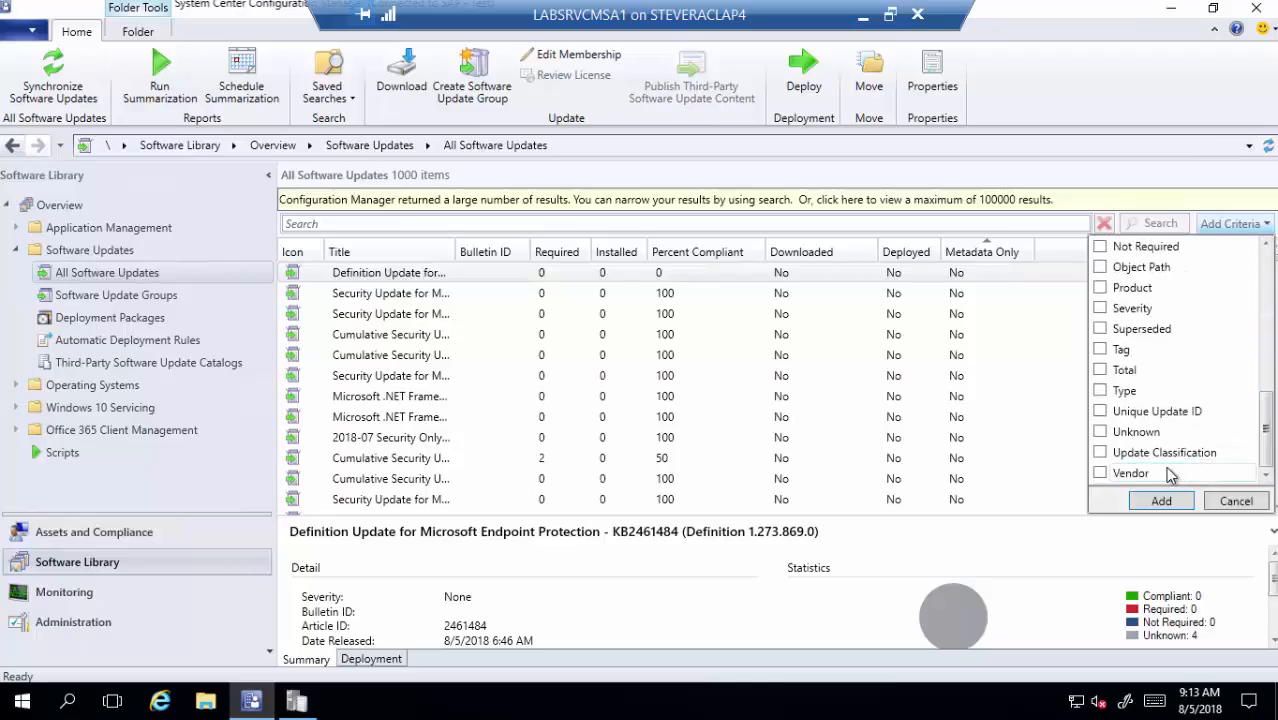
{"action": "left_click", "coordinate": [1100, 474]}
{"action": "left_click", "coordinate": [1161, 500]}
{"action": "left_click", "coordinate": [405, 253]}
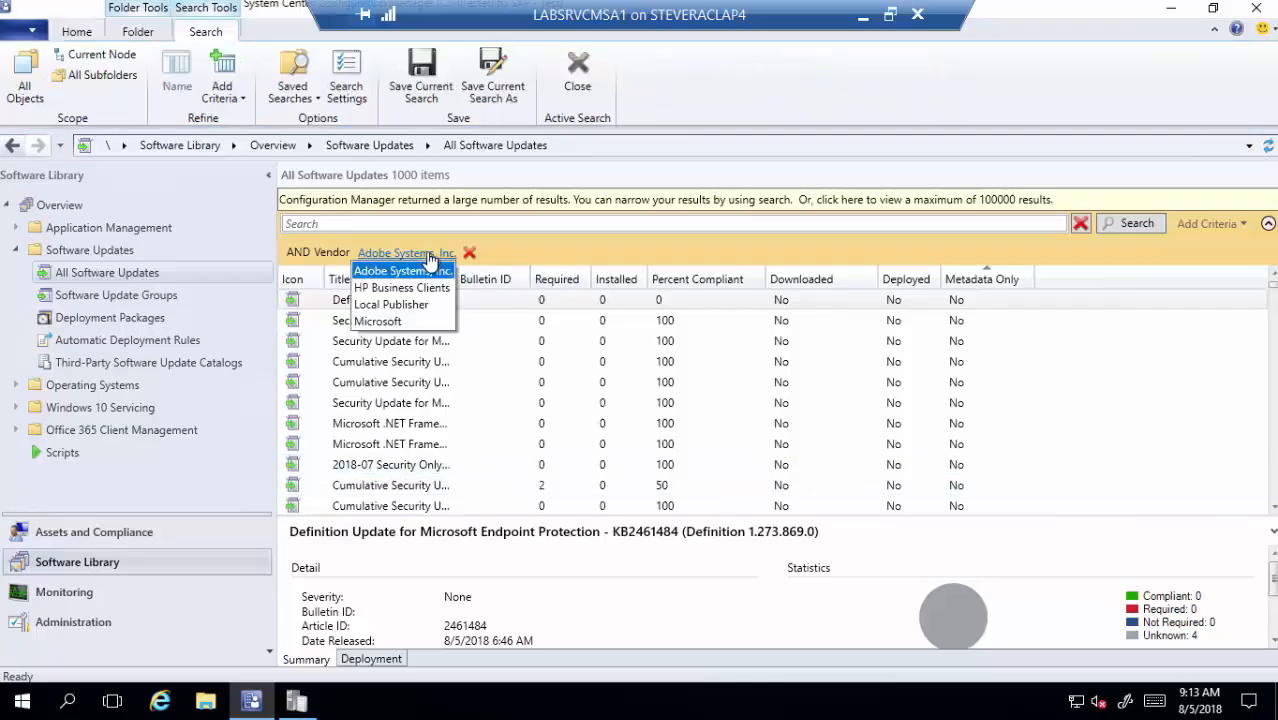
{"action": "left_click", "coordinate": [405, 288]}
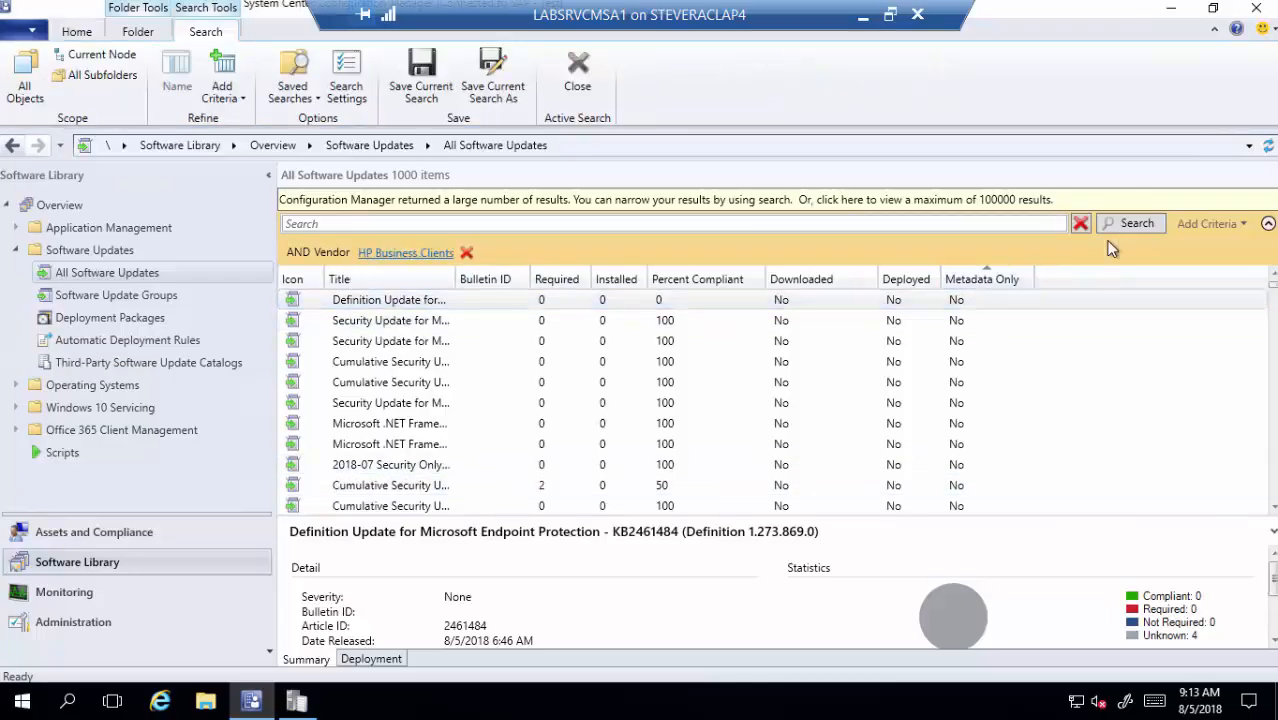
{"action": "left_click", "coordinate": [1135, 225]}
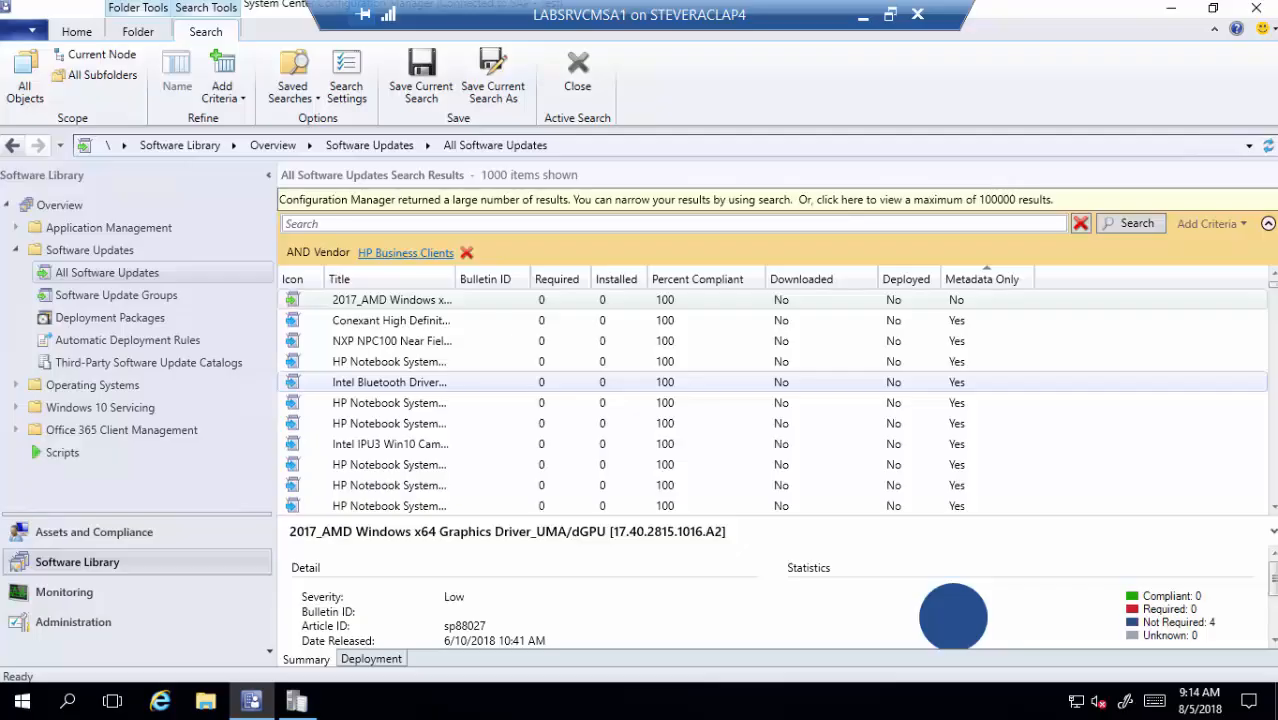
{"action": "right_click", "coordinate": [1009, 281]}
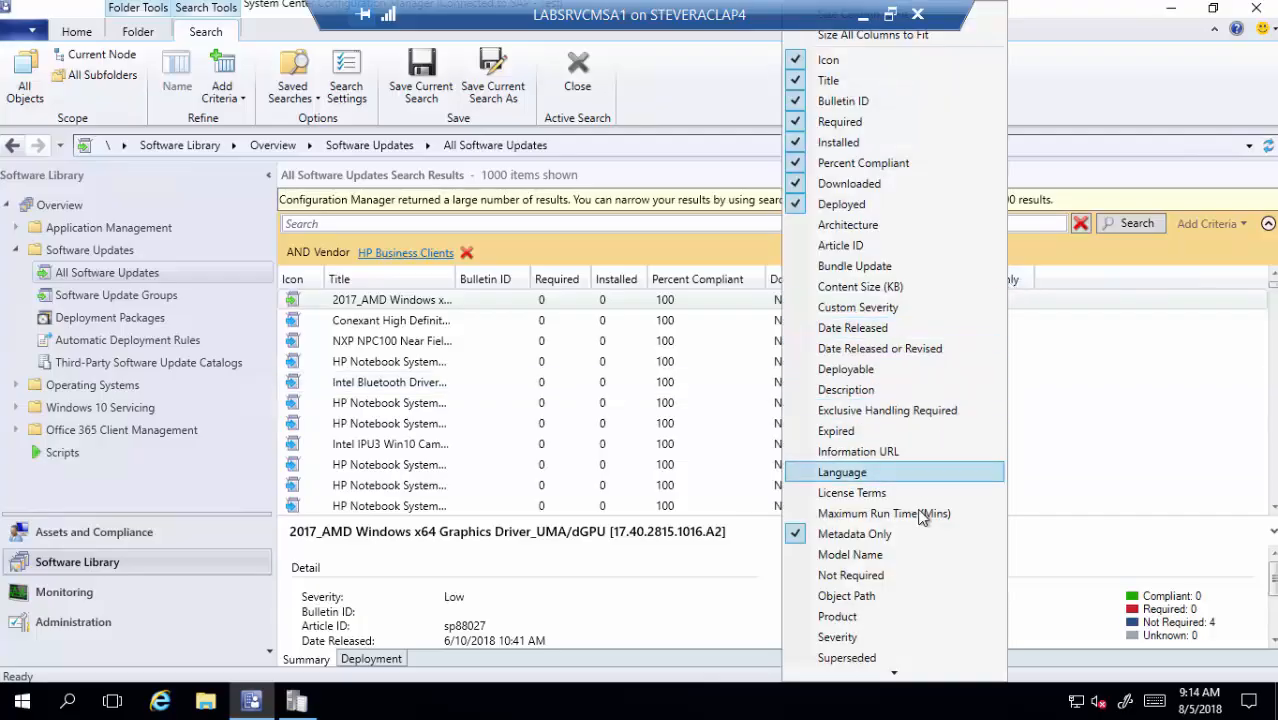
{"action": "left_click", "coordinate": [1161, 394]}
{"action": "left_click", "coordinate": [975, 382]}
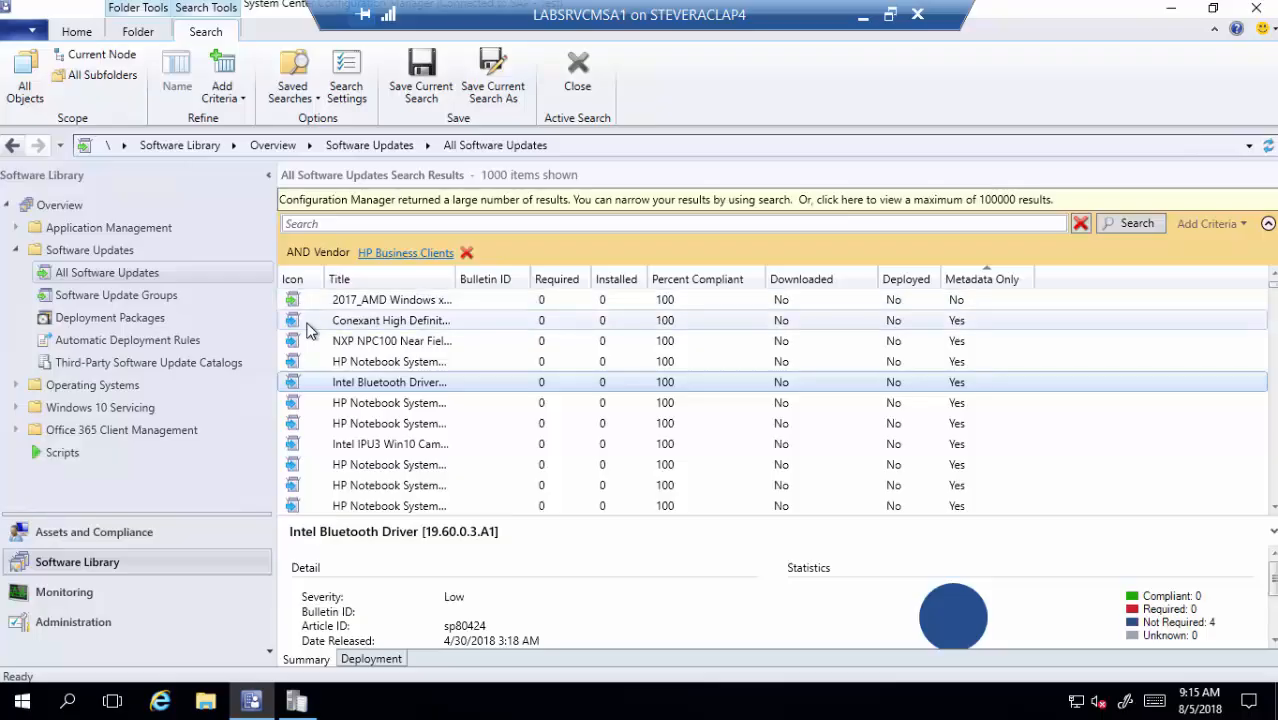
{"action": "right_click", "coordinate": [459, 330]}
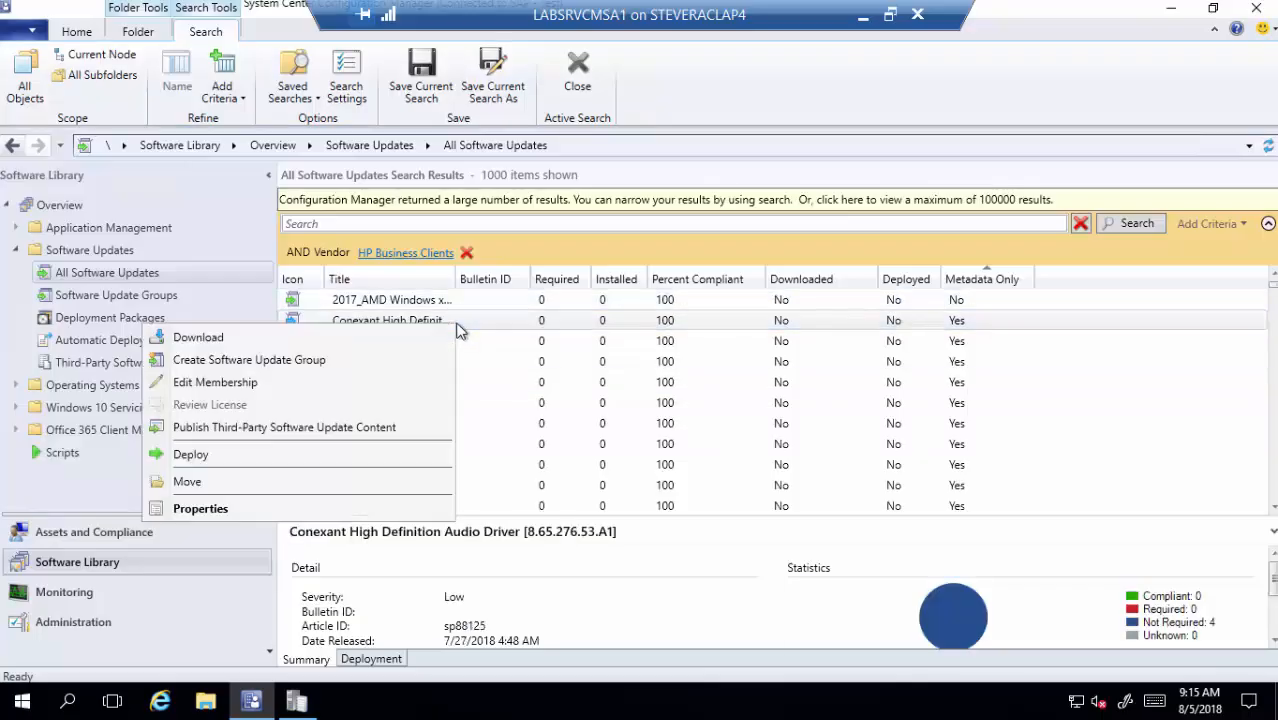
{"action": "left_click", "coordinate": [314, 454]}
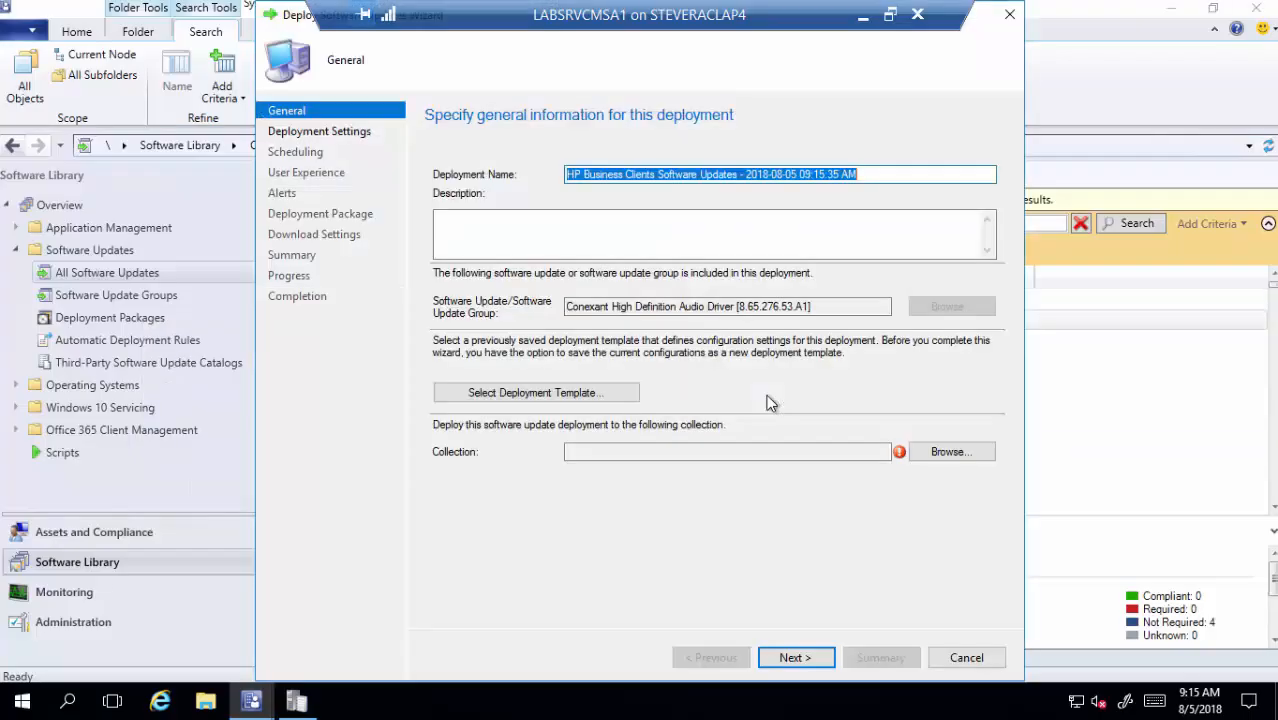
{"action": "left_click", "coordinate": [936, 451]}
{"action": "left_click", "coordinate": [605, 241]}
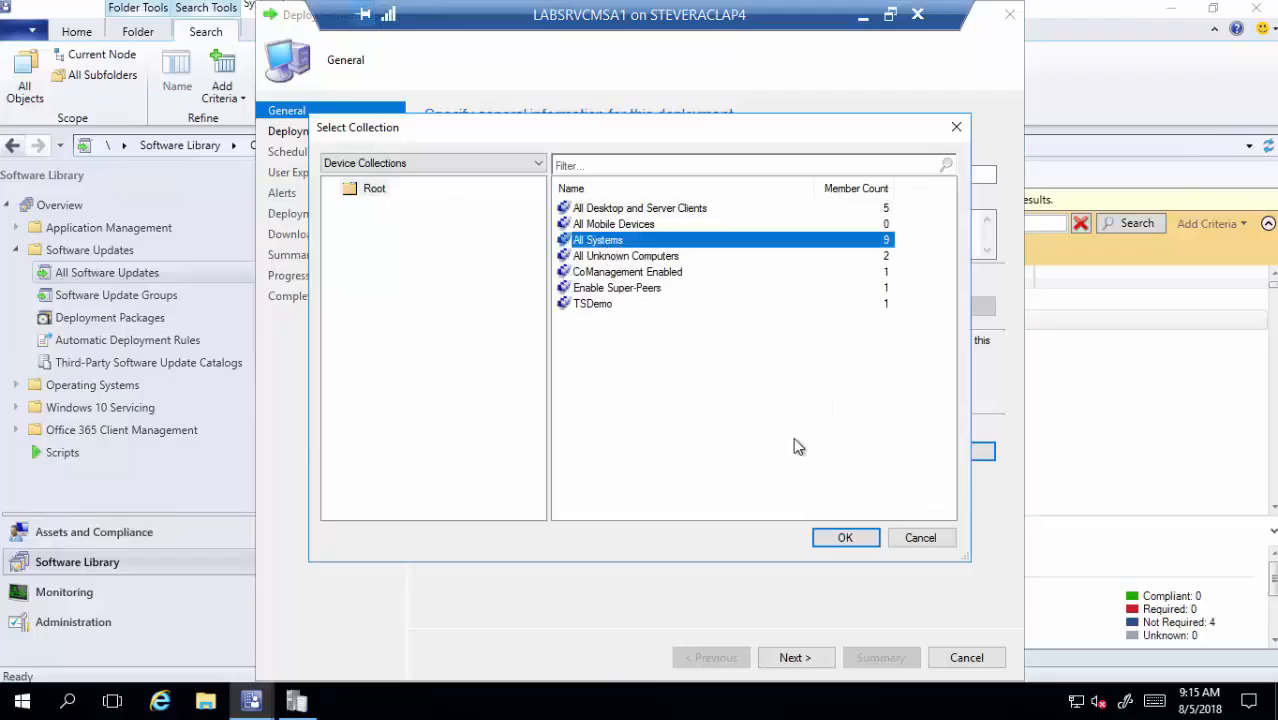
{"action": "left_click", "coordinate": [850, 540]}
{"action": "left_click", "coordinate": [805, 660]}
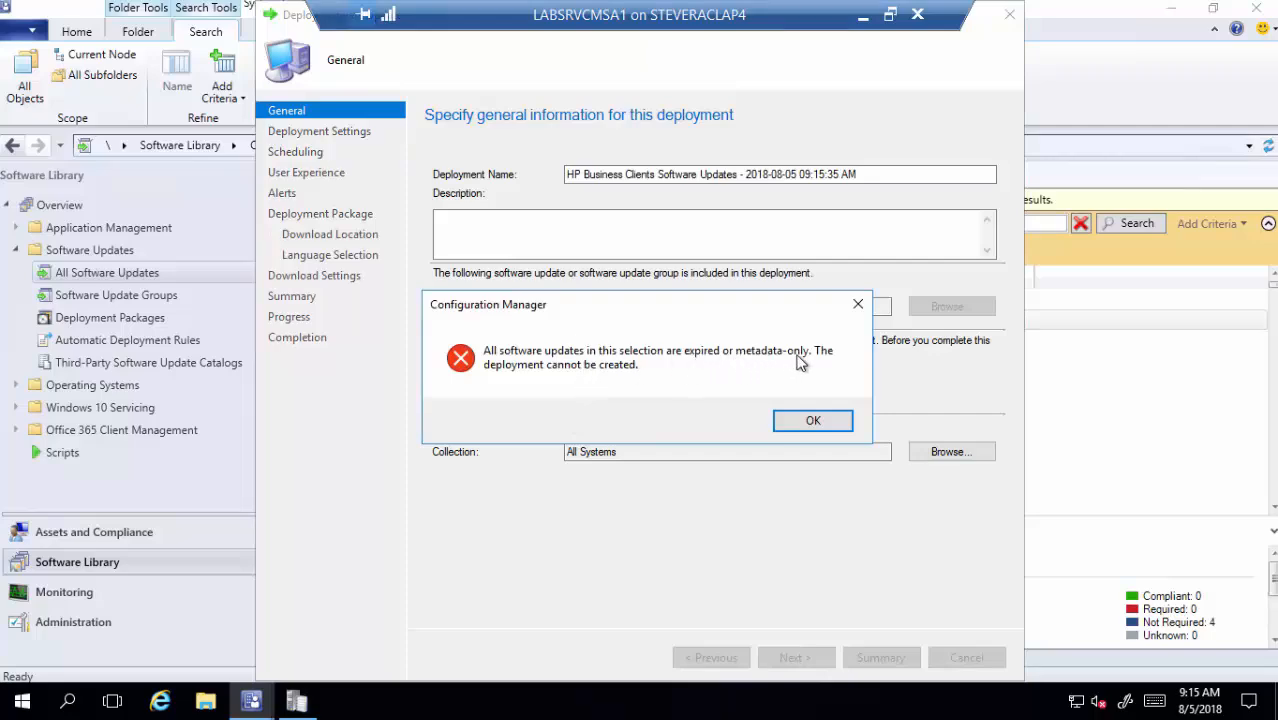
{"action": "left_click", "coordinate": [812, 420]}
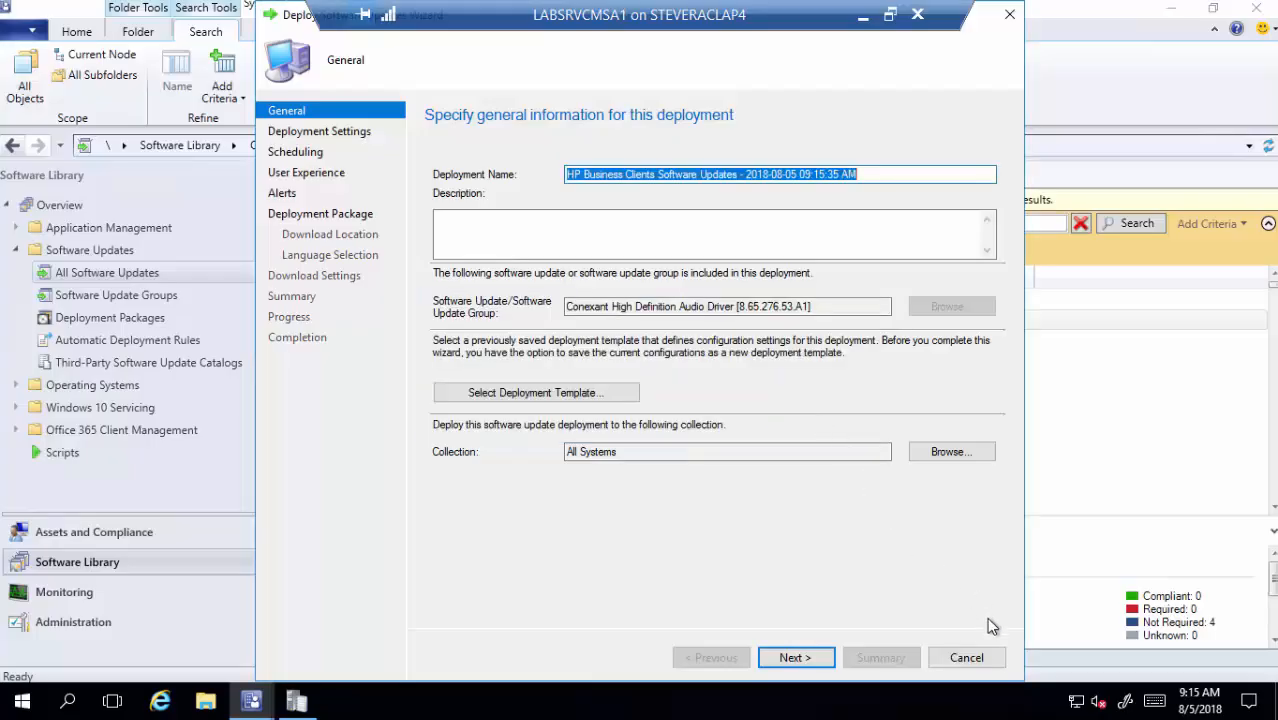
{"action": "left_click", "coordinate": [984, 660]}
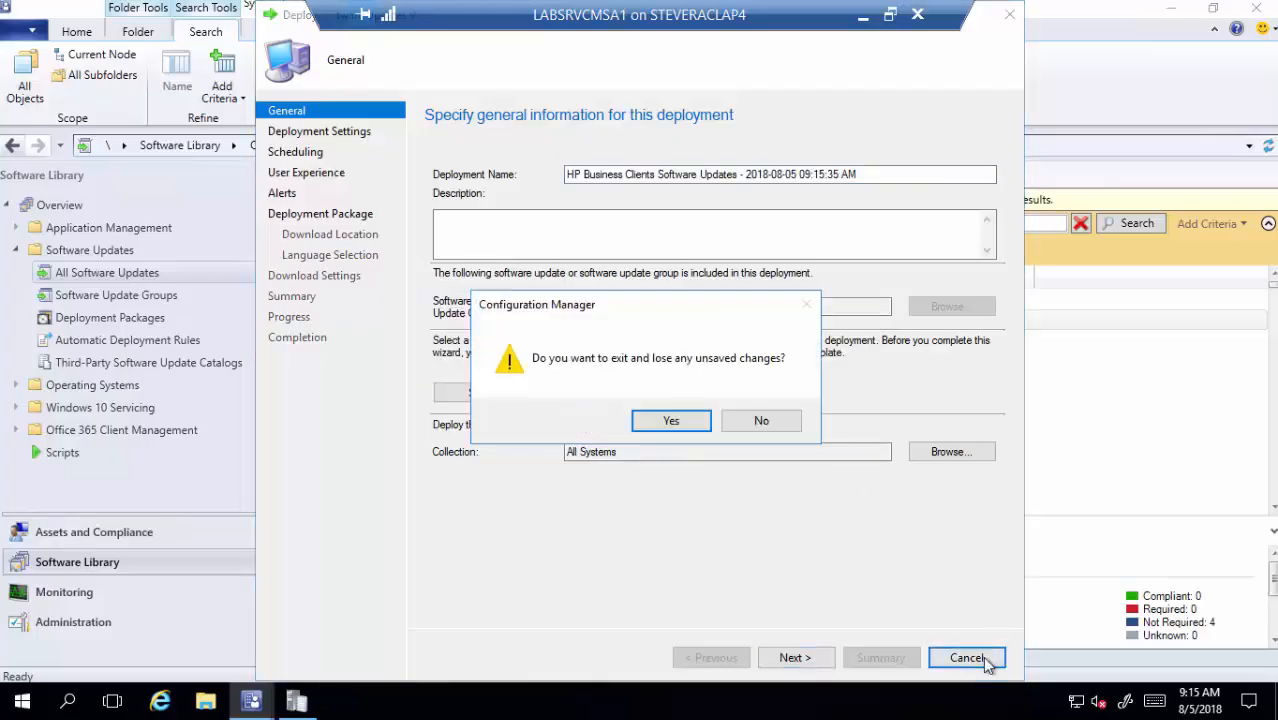
{"action": "left_click", "coordinate": [694, 430]}
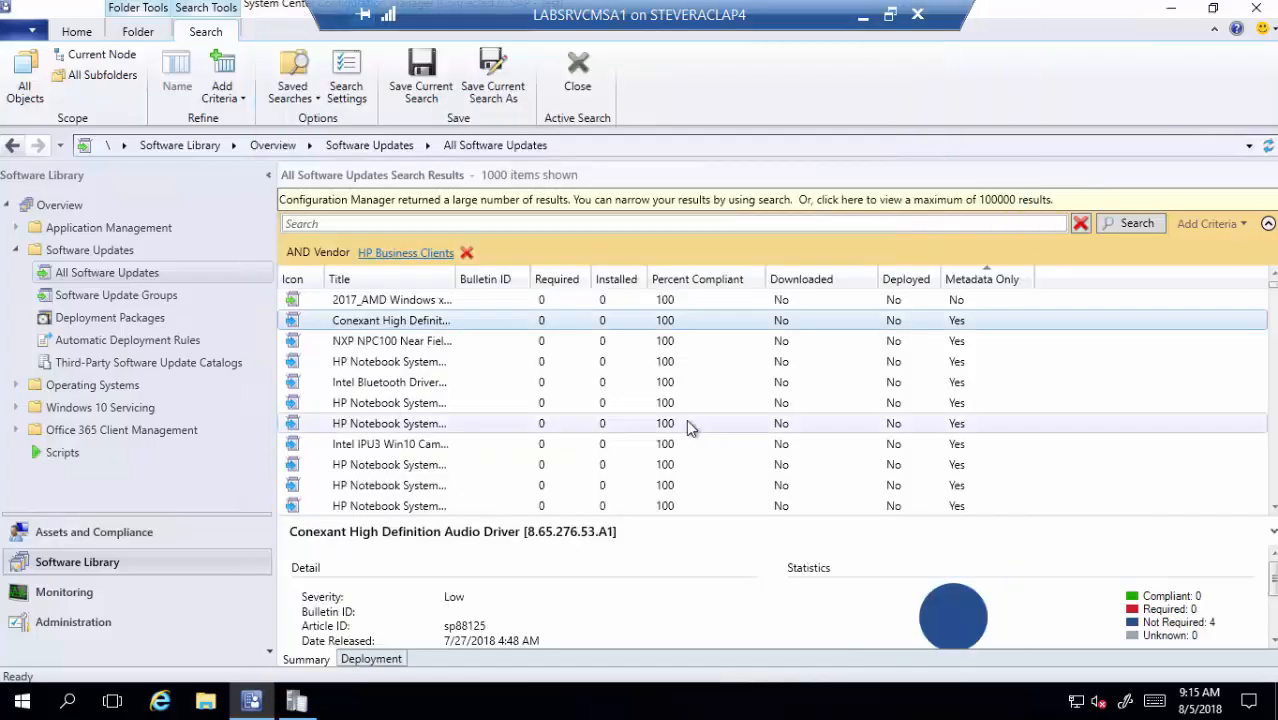
- Publish the Conexant High Definition Audio Driver's third-party content and acknowledge the notice
{"action": "right_click", "coordinate": [415, 325]}
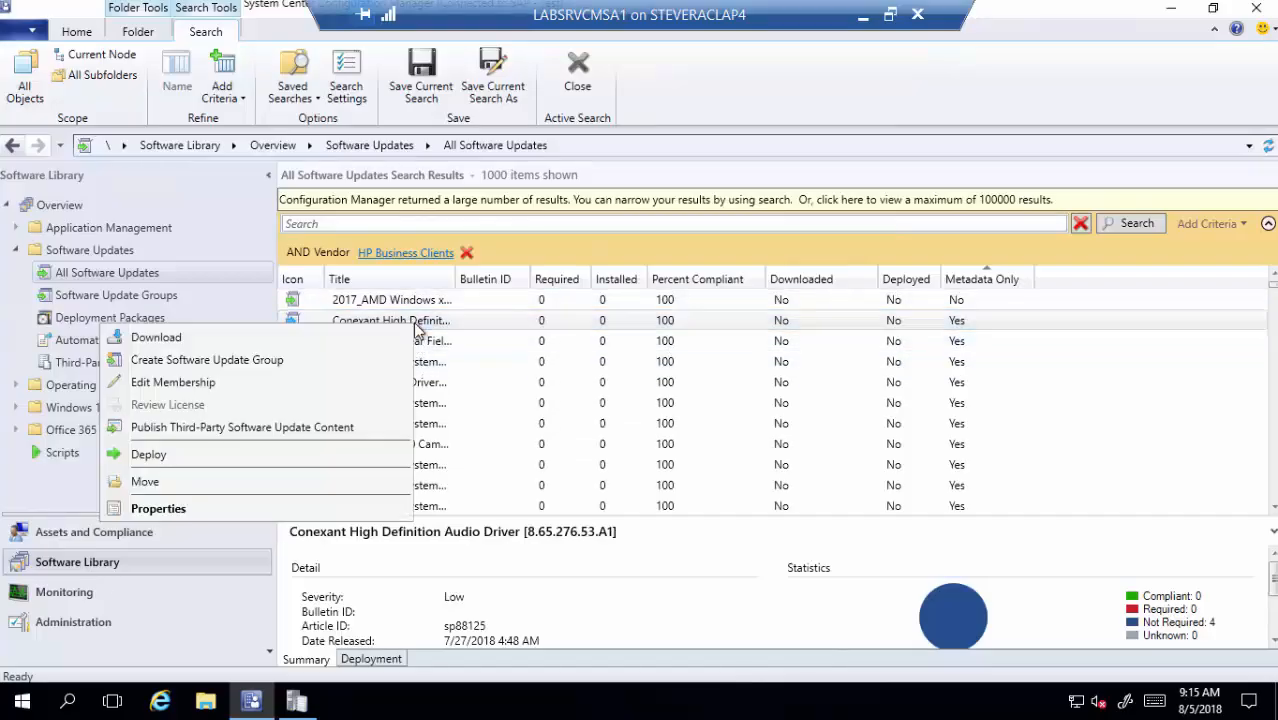
{"action": "left_click", "coordinate": [325, 428]}
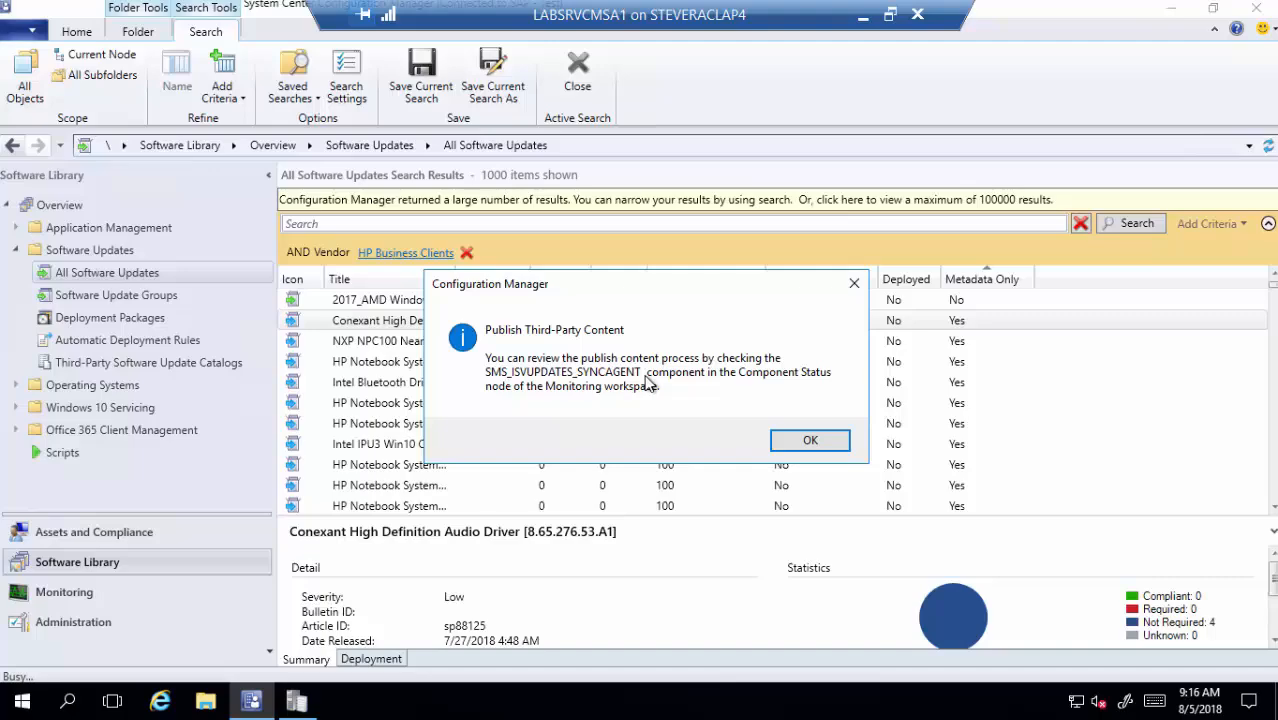
{"action": "left_click", "coordinate": [808, 441]}
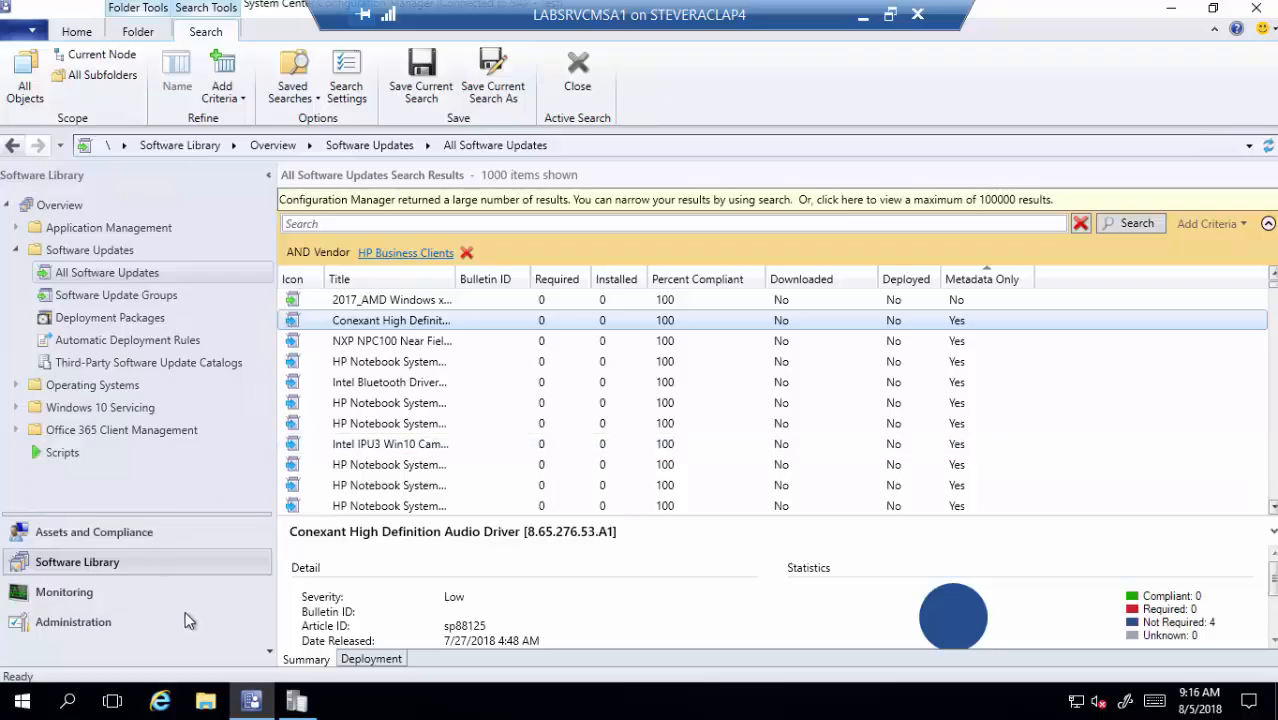
- In Monitoring, open System Status > Component Status and search the components for 'isv'
{"action": "left_click", "coordinate": [90, 594]}
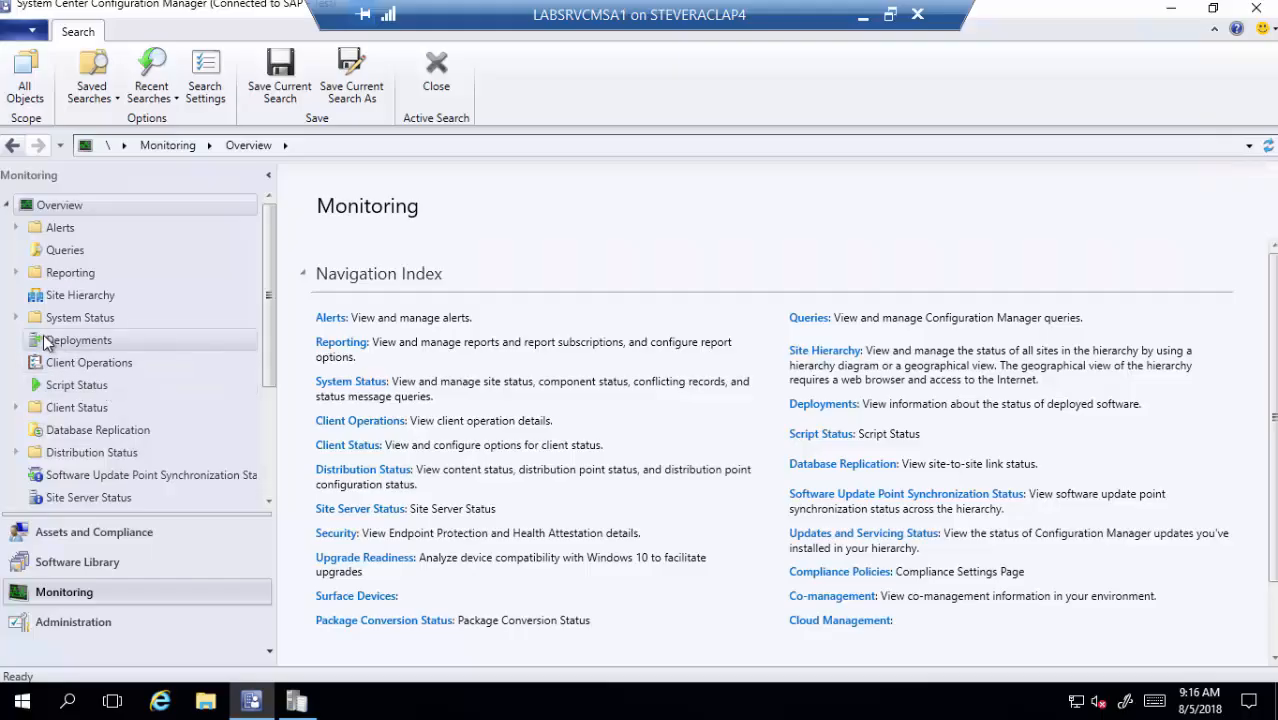
{"action": "left_click", "coordinate": [17, 317]}
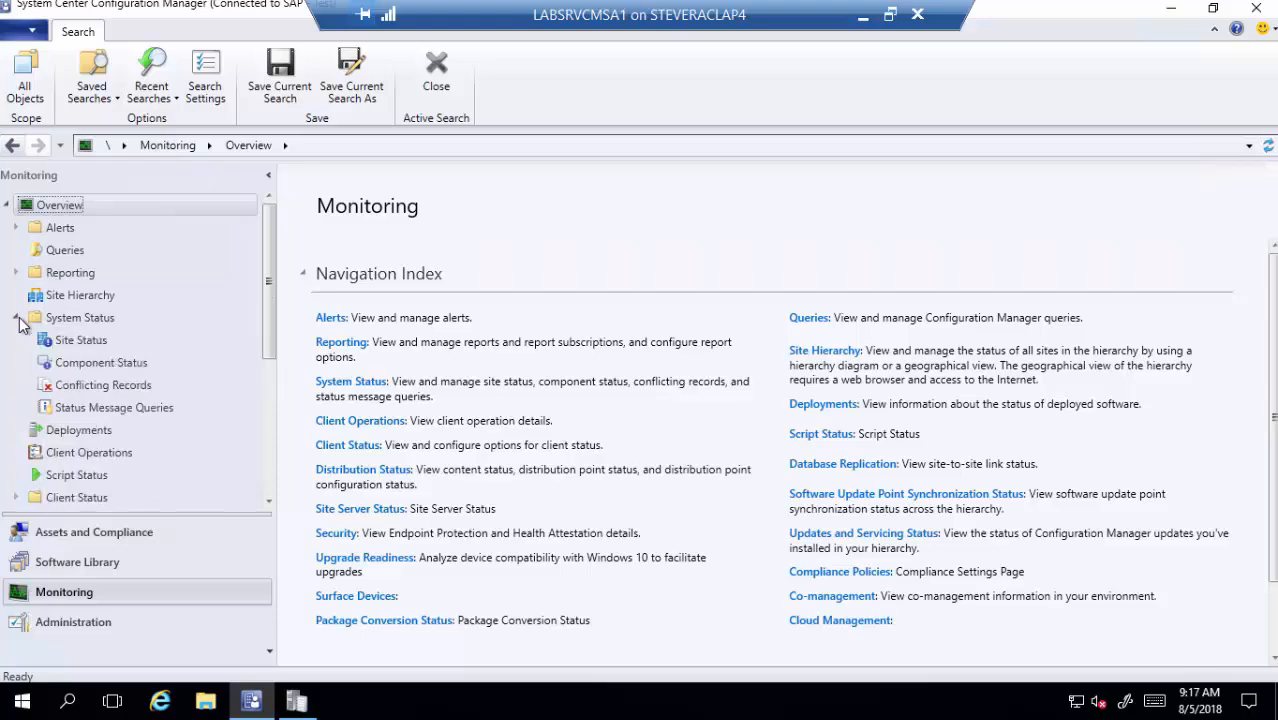
{"action": "left_click", "coordinate": [90, 364]}
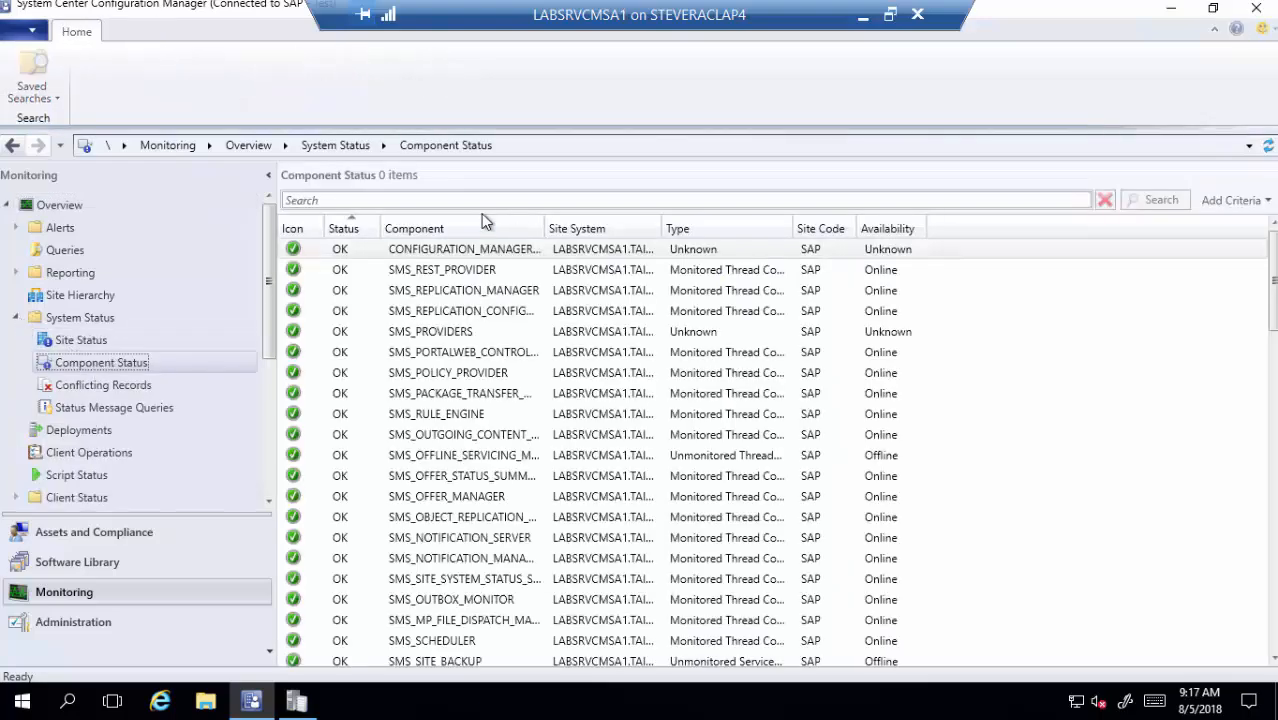
{"action": "left_click", "coordinate": [485, 201]}
{"action": "type", "text": "isv"}
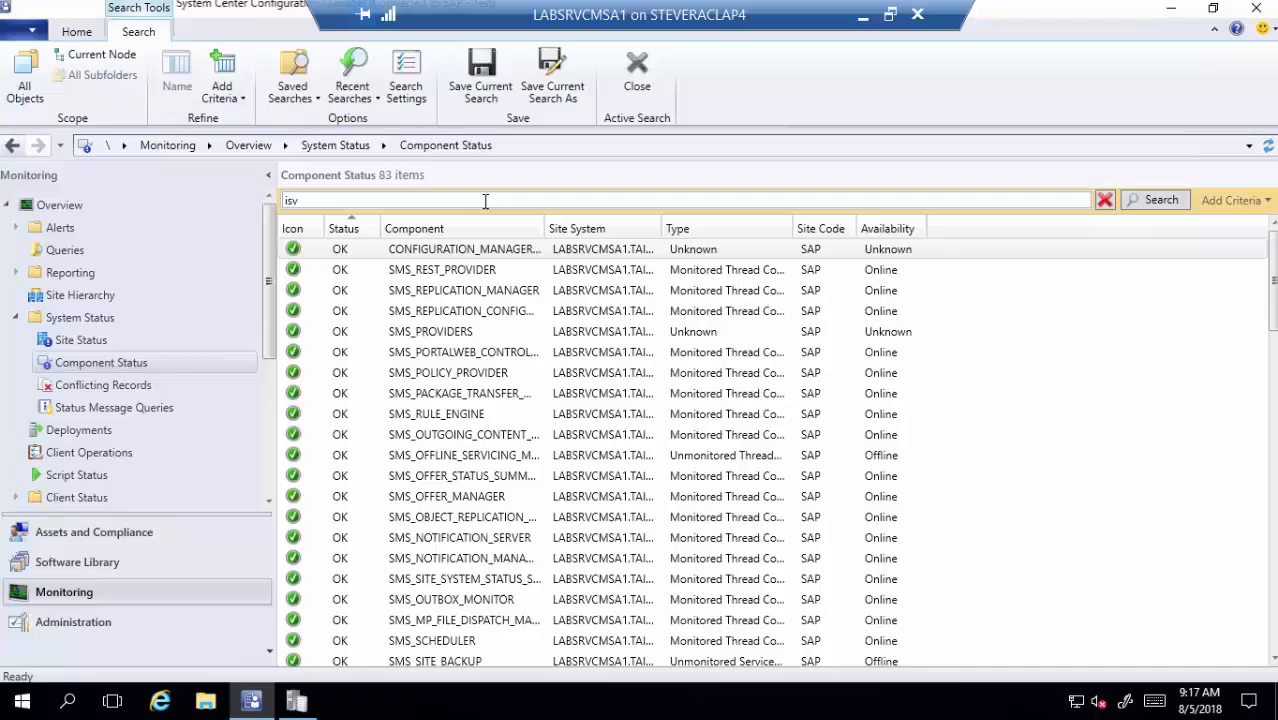
{"action": "key", "text": "Return"}
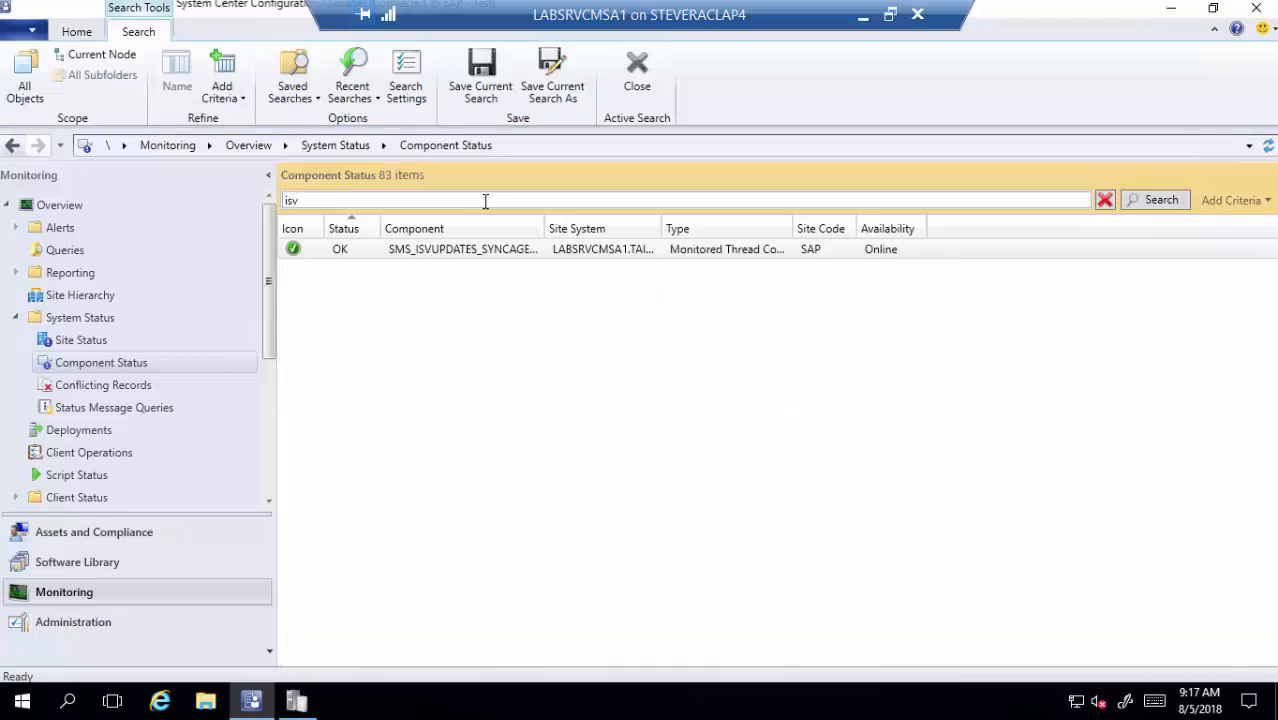
- Show all status messages for the ISV updates sync component from 1 day ago
{"action": "right_click", "coordinate": [383, 252]}
{"action": "mouse_move", "coordinate": [342, 263]}
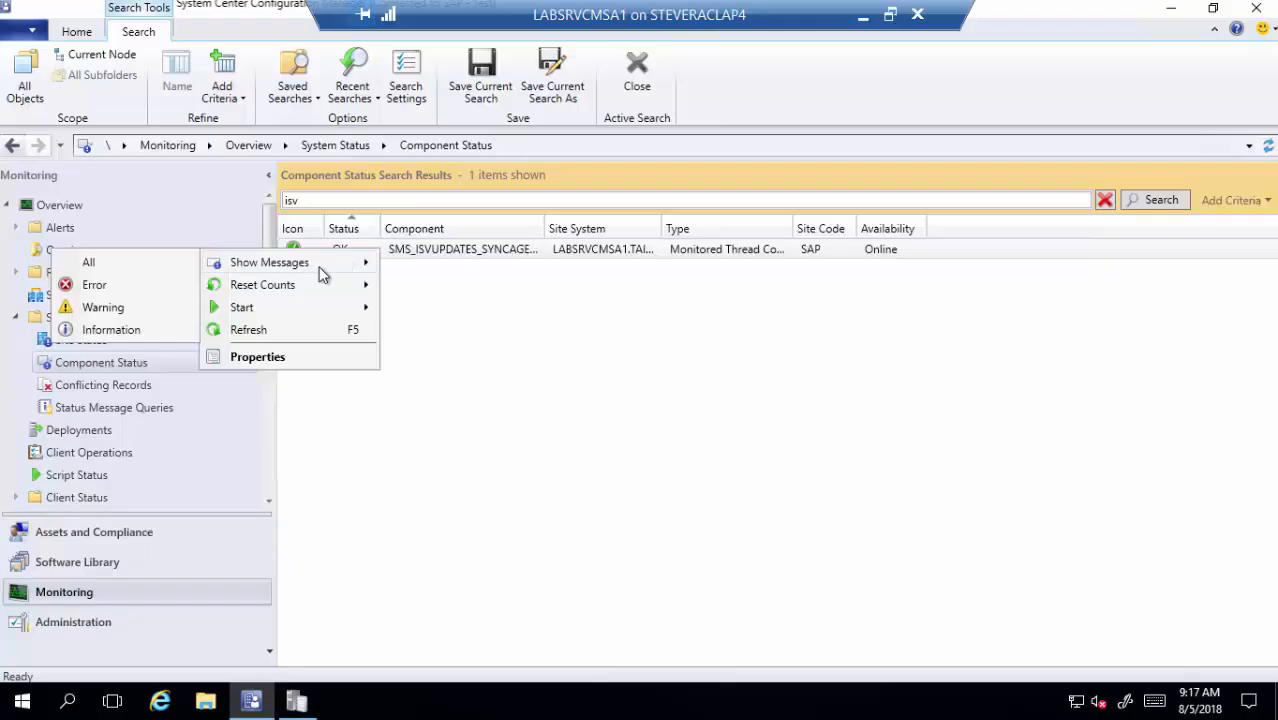
{"action": "left_click", "coordinate": [151, 262]}
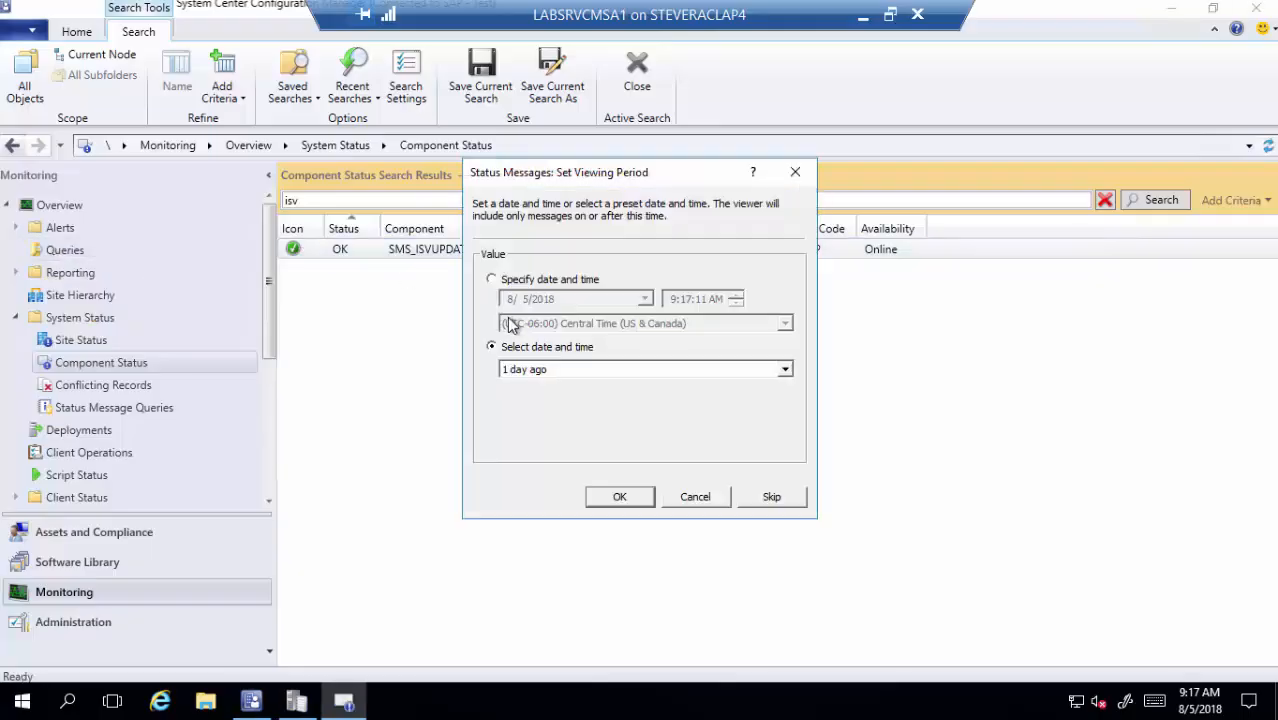
{"action": "left_click", "coordinate": [600, 495]}
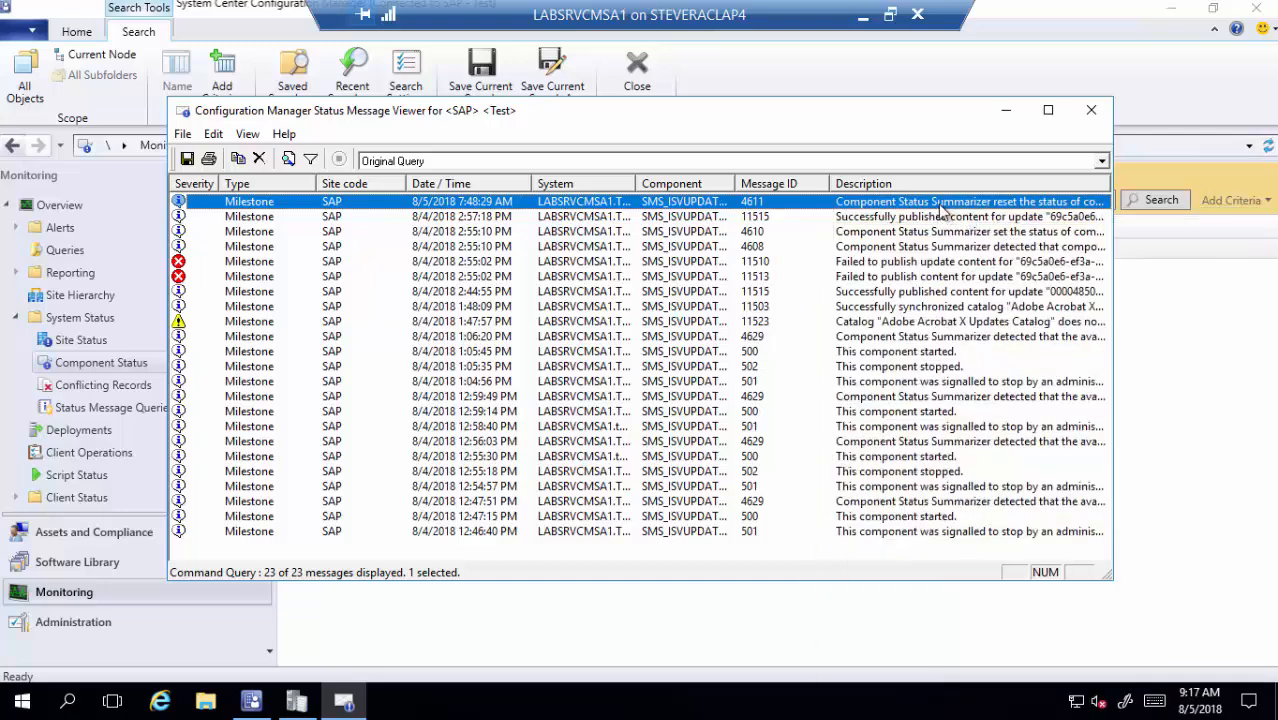
- Close the Status Message Viewer and the wsyncmgr.log trace, then bring up File Explorer
{"action": "left_click", "coordinate": [1090, 112]}
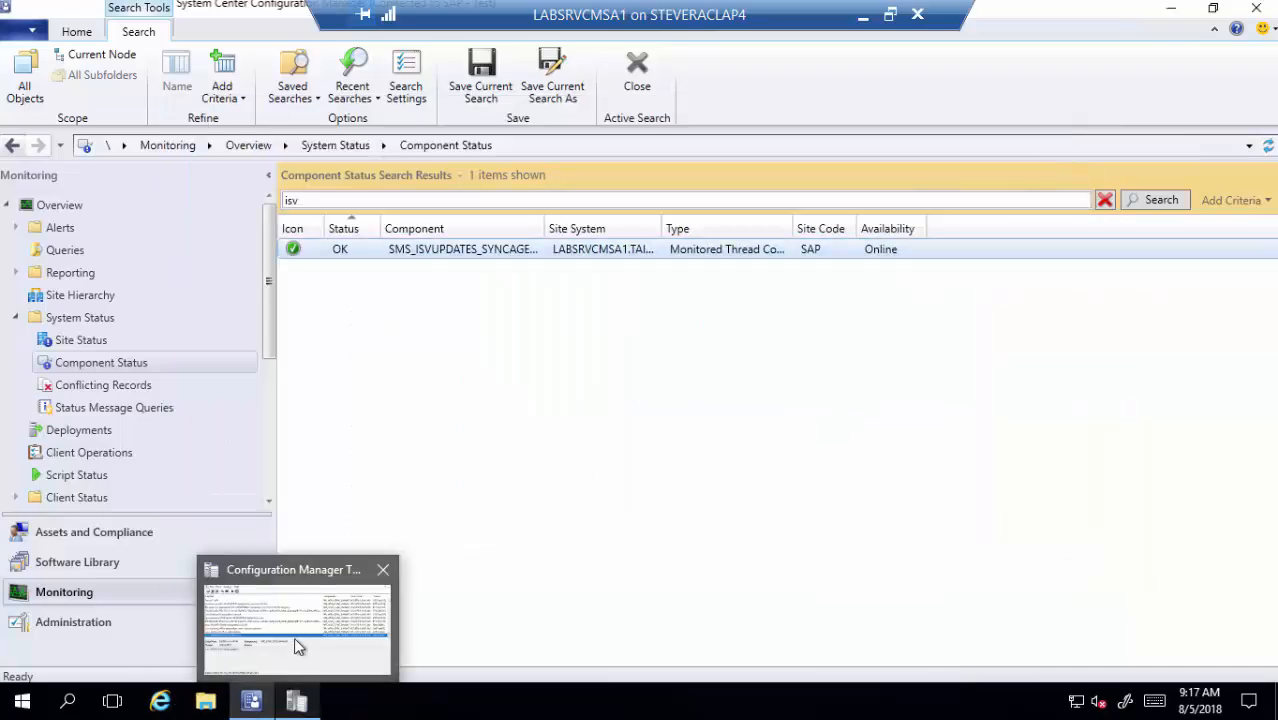
{"action": "left_click", "coordinate": [296, 643]}
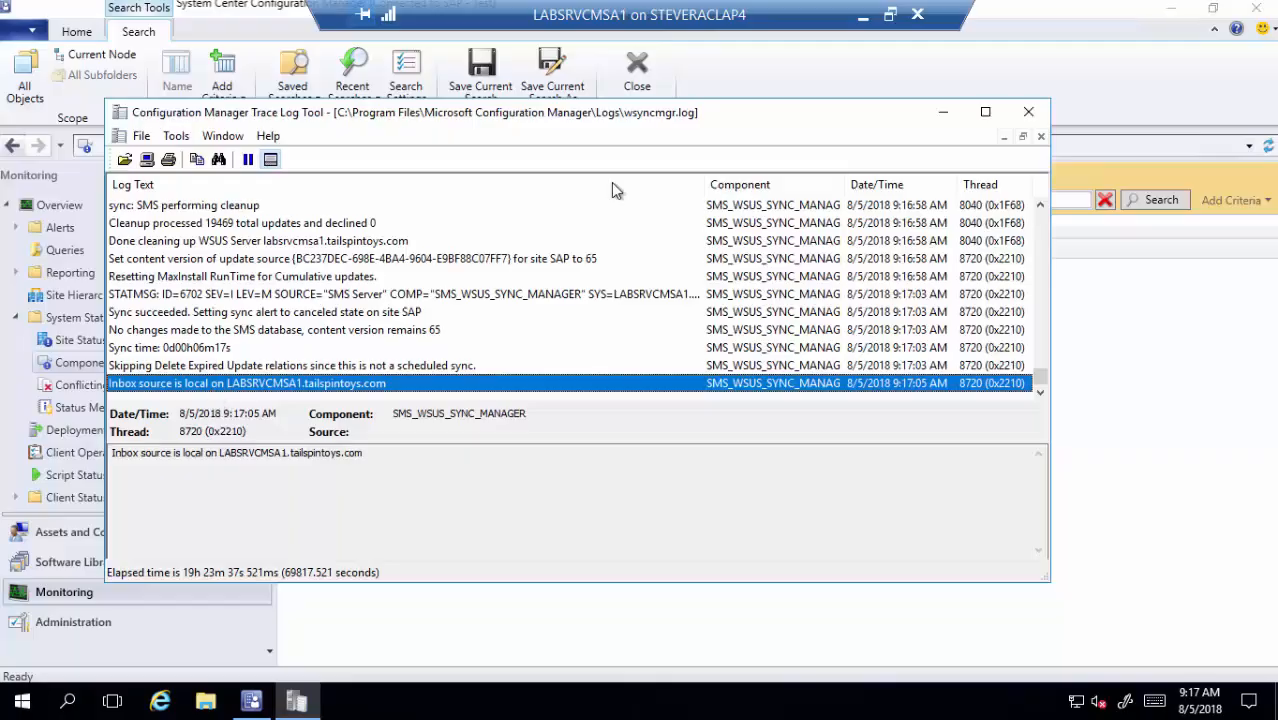
{"action": "left_click", "coordinate": [1028, 112]}
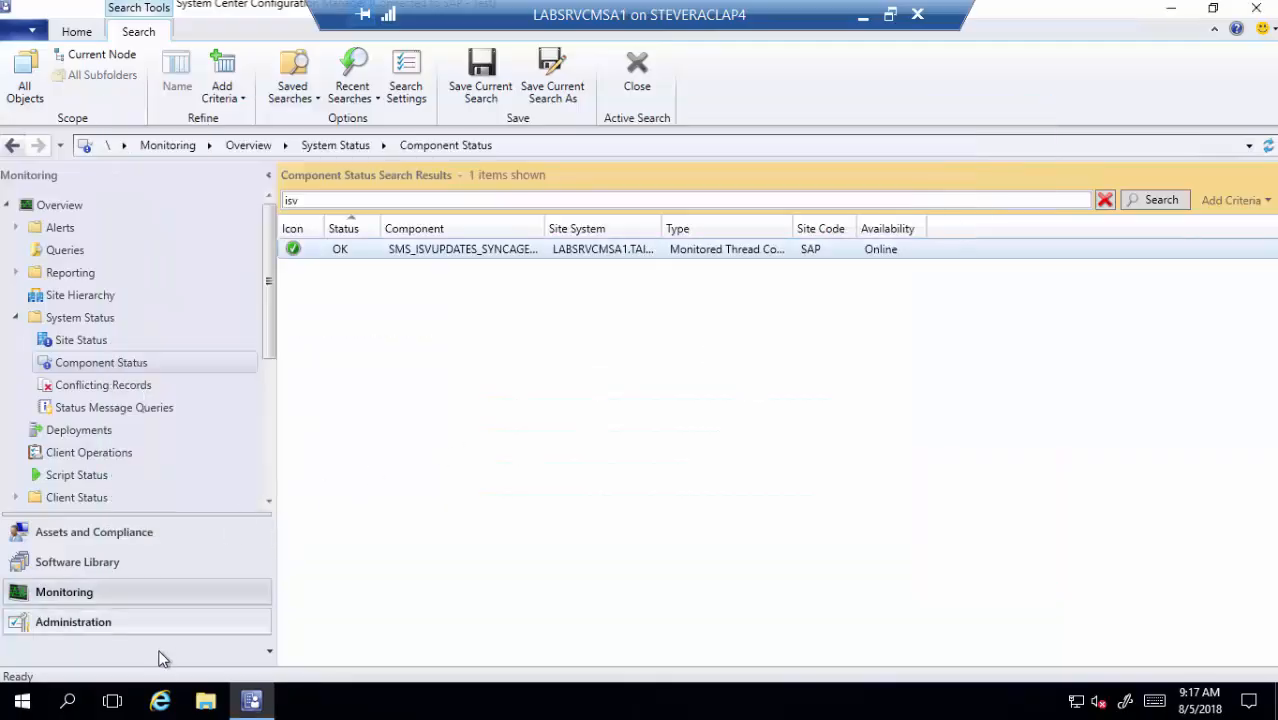
{"action": "left_click", "coordinate": [205, 701]}
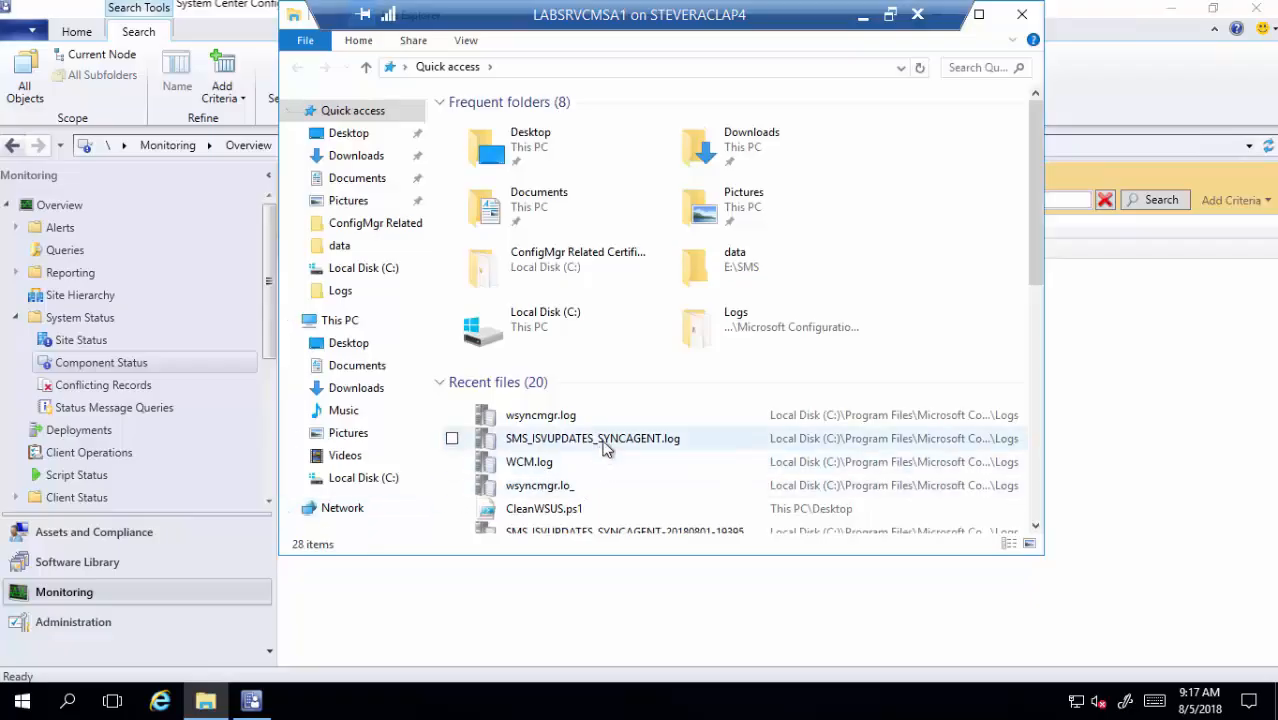
- Open SMS_ISVUPDATES_SYNCAGENT.log and read the Conexant SyncUpdate and 'Calling WSUS' entries
{"action": "double_click", "coordinate": [594, 439]}
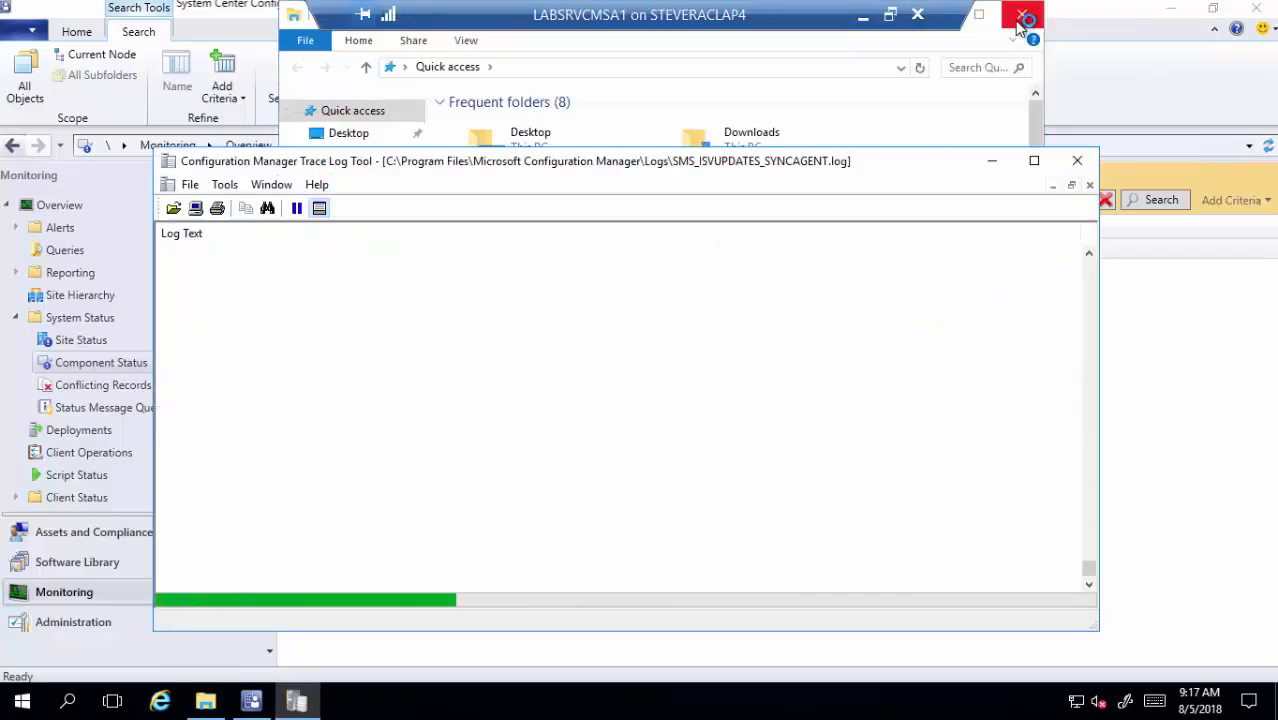
{"action": "left_click", "coordinate": [1020, 18]}
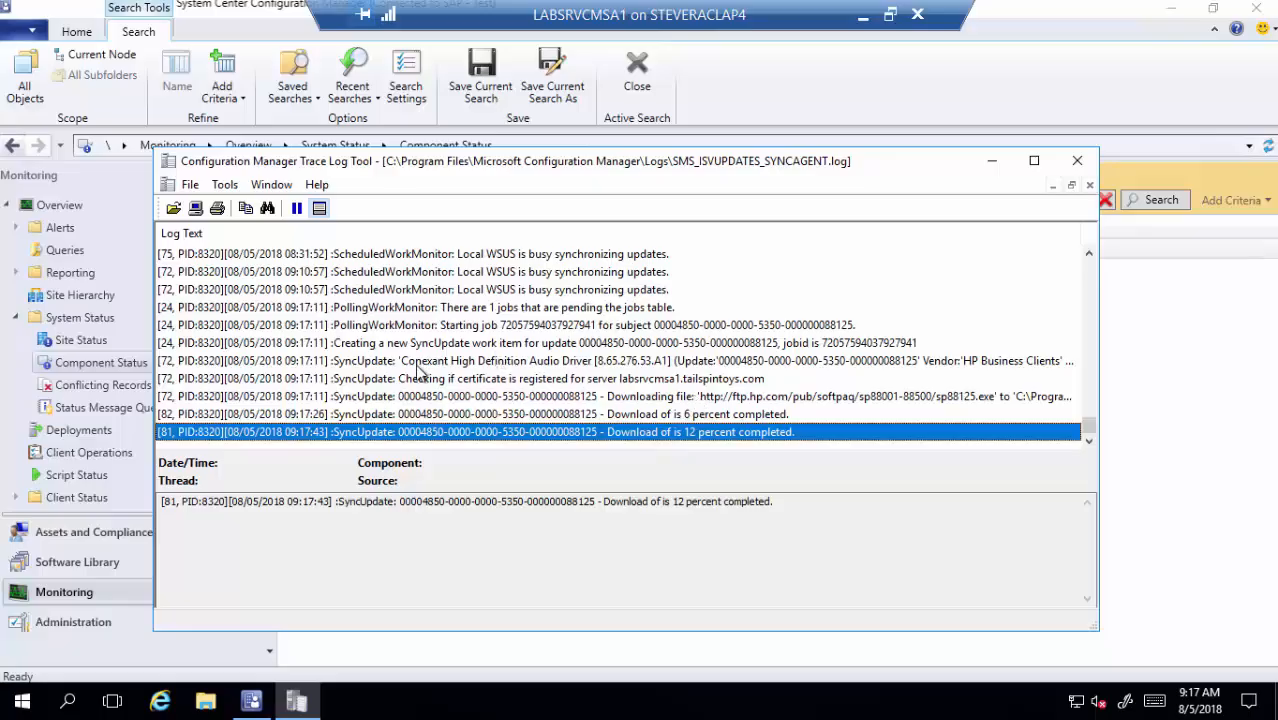
{"action": "left_click", "coordinate": [418, 364]}
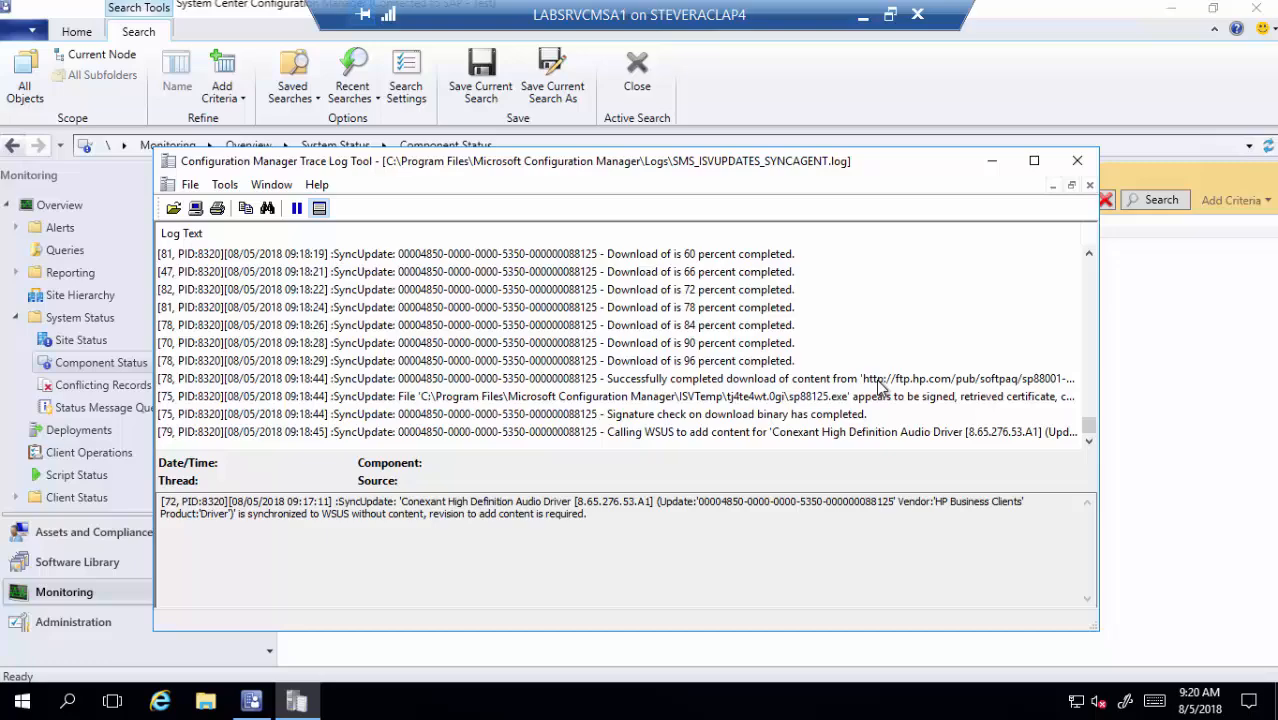
{"action": "left_click", "coordinate": [887, 434]}
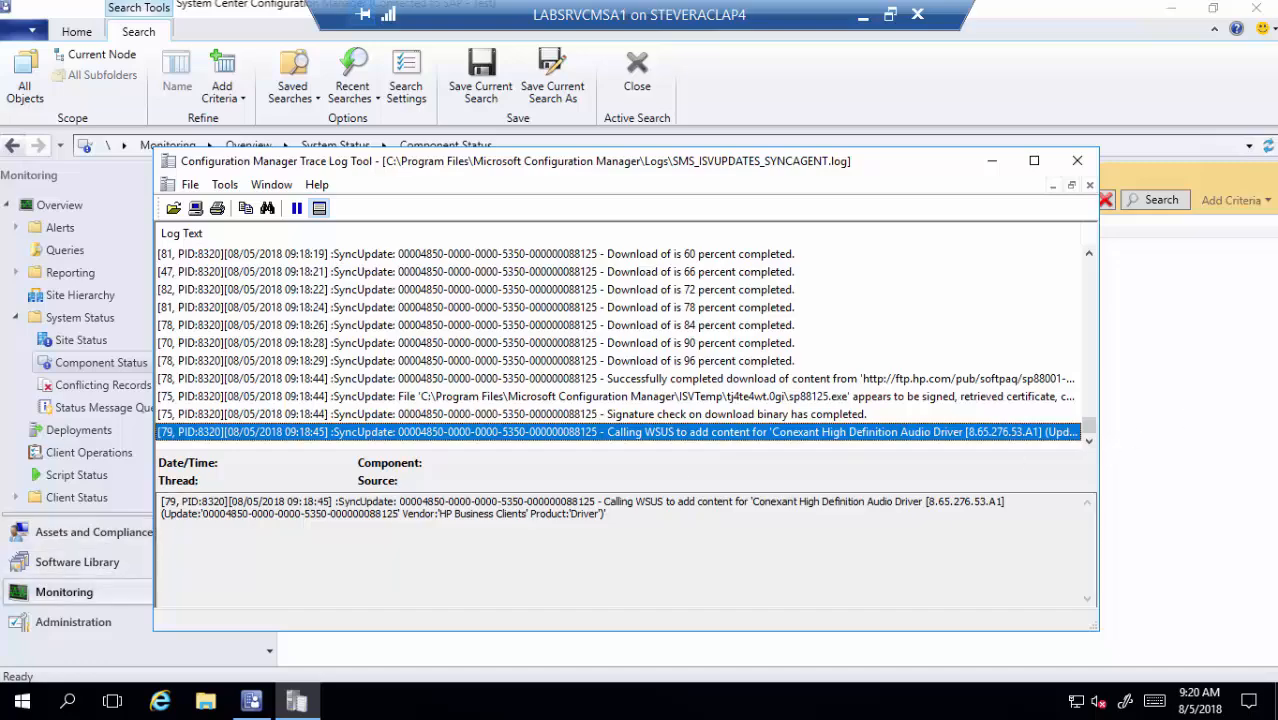
- Show Administration > Security > Certificates and inspect the Hewlett-Packard and HP Inc. certificates
{"action": "left_click", "coordinate": [80, 620]}
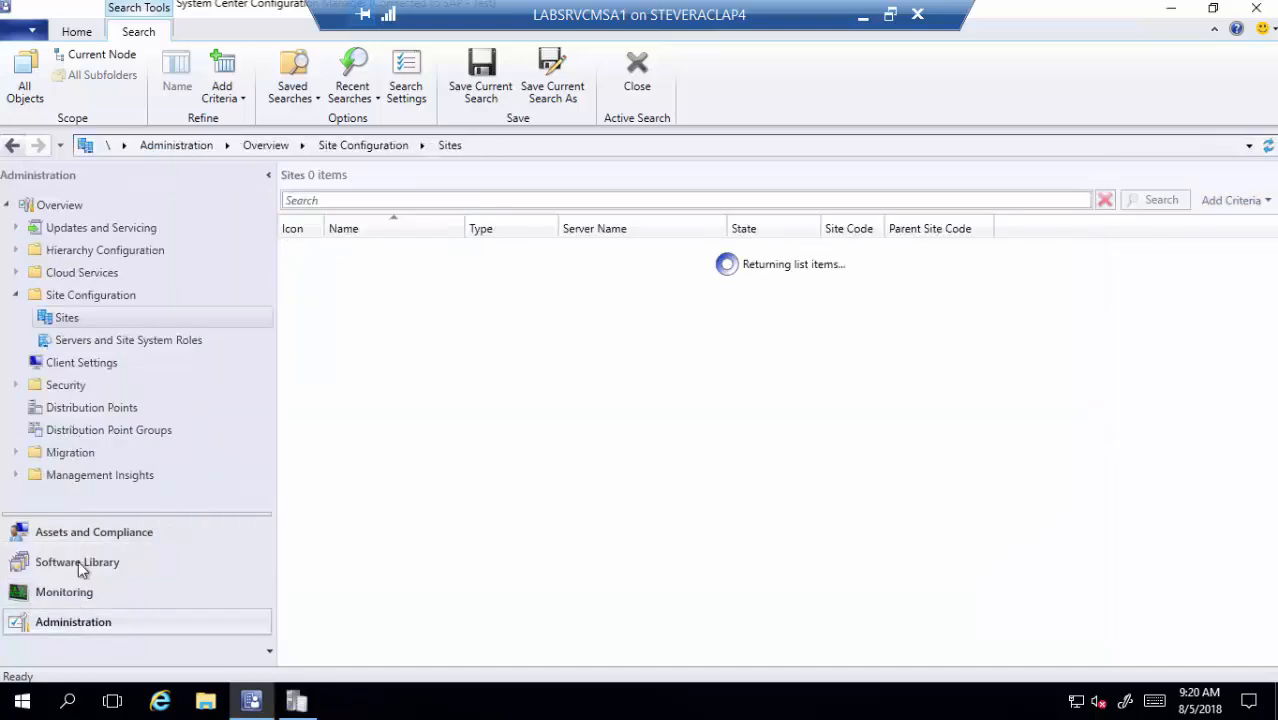
{"action": "left_click", "coordinate": [15, 386]}
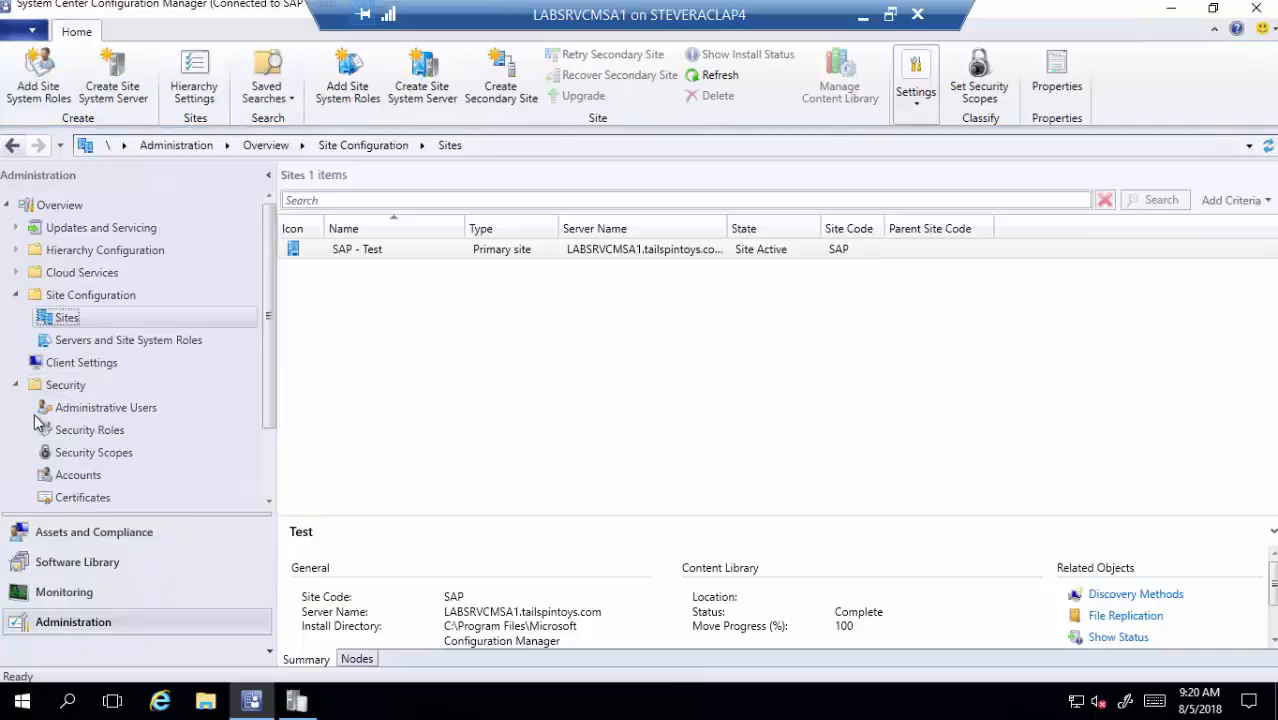
{"action": "left_click", "coordinate": [80, 497]}
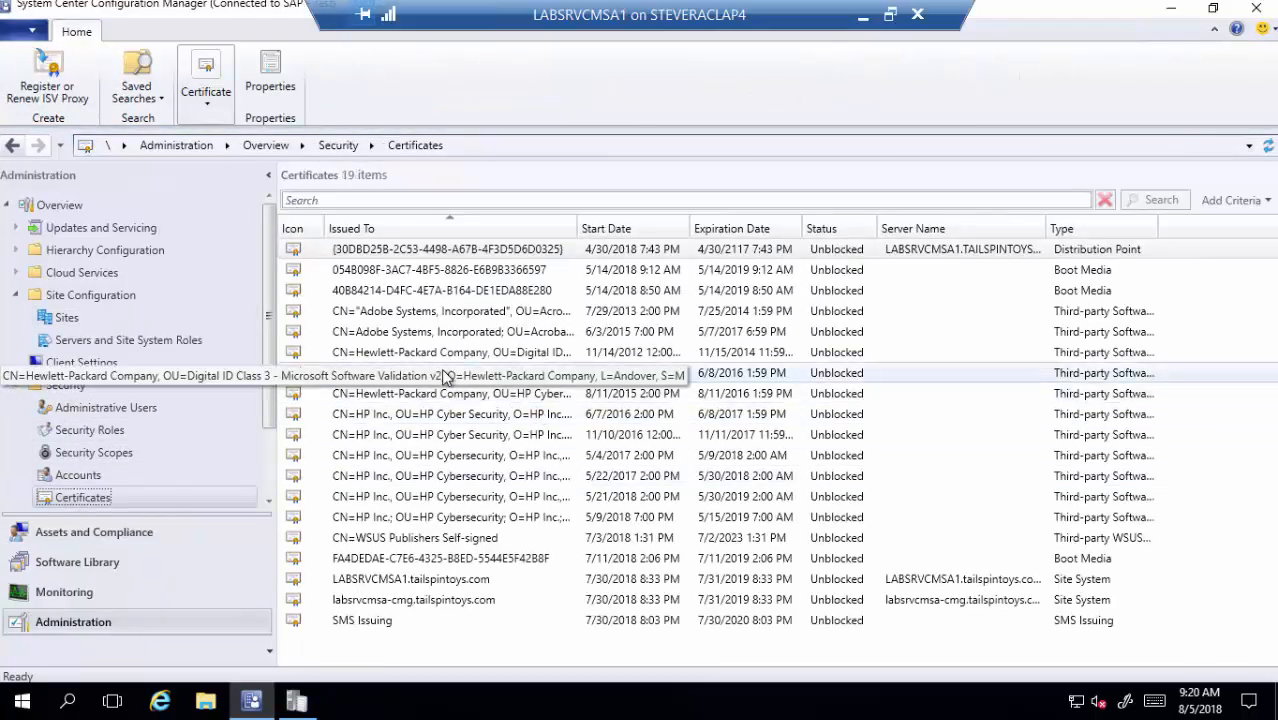
{"action": "left_click", "coordinate": [468, 356]}
{"action": "key", "text": "Down"}
{"action": "key", "text": "Down"}
{"action": "key", "text": "Down"}
{"action": "key", "text": "Down"}
{"action": "key", "text": "Down"}
{"action": "key", "text": "Down"}
{"action": "key", "text": "Down"}
{"action": "key", "text": "Down"}
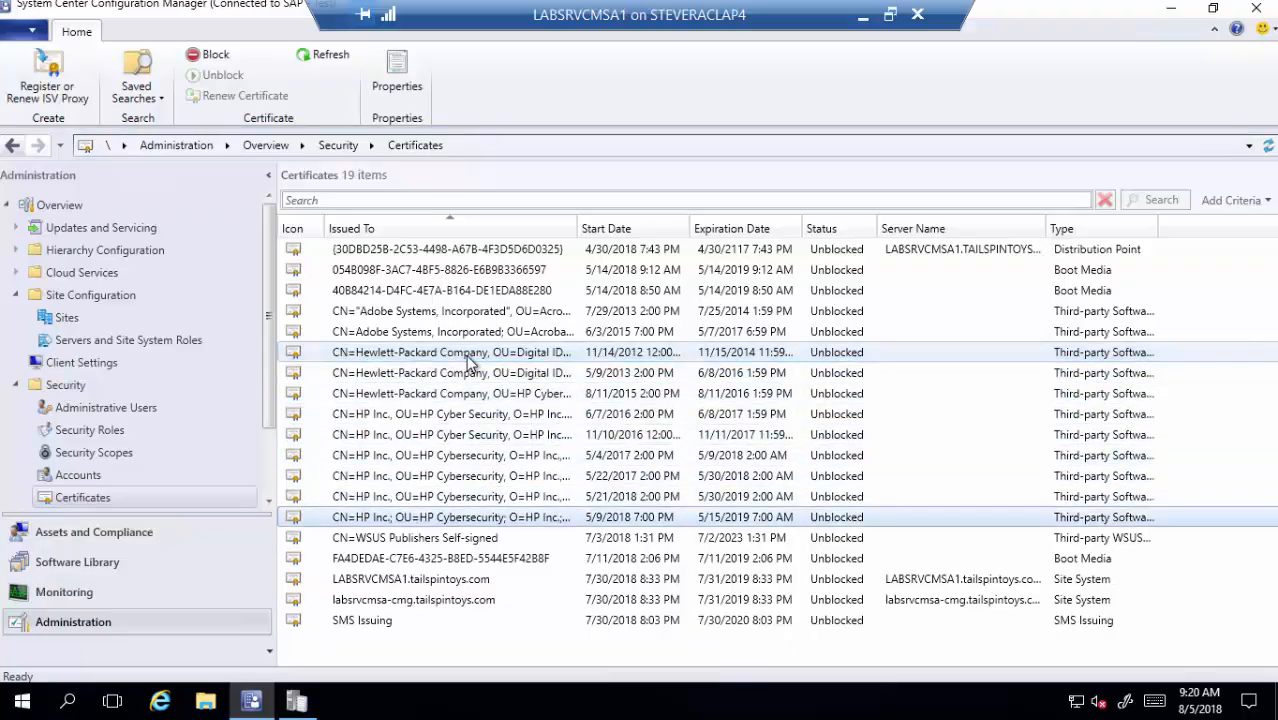
{"action": "key", "text": "Up"}
{"action": "key", "text": "Up"}
{"action": "key", "text": "Up"}
{"action": "key", "text": "Up"}
{"action": "key", "text": "Up"}
{"action": "key", "text": "Up"}
{"action": "key", "text": "Up"}
{"action": "key", "text": "Up"}
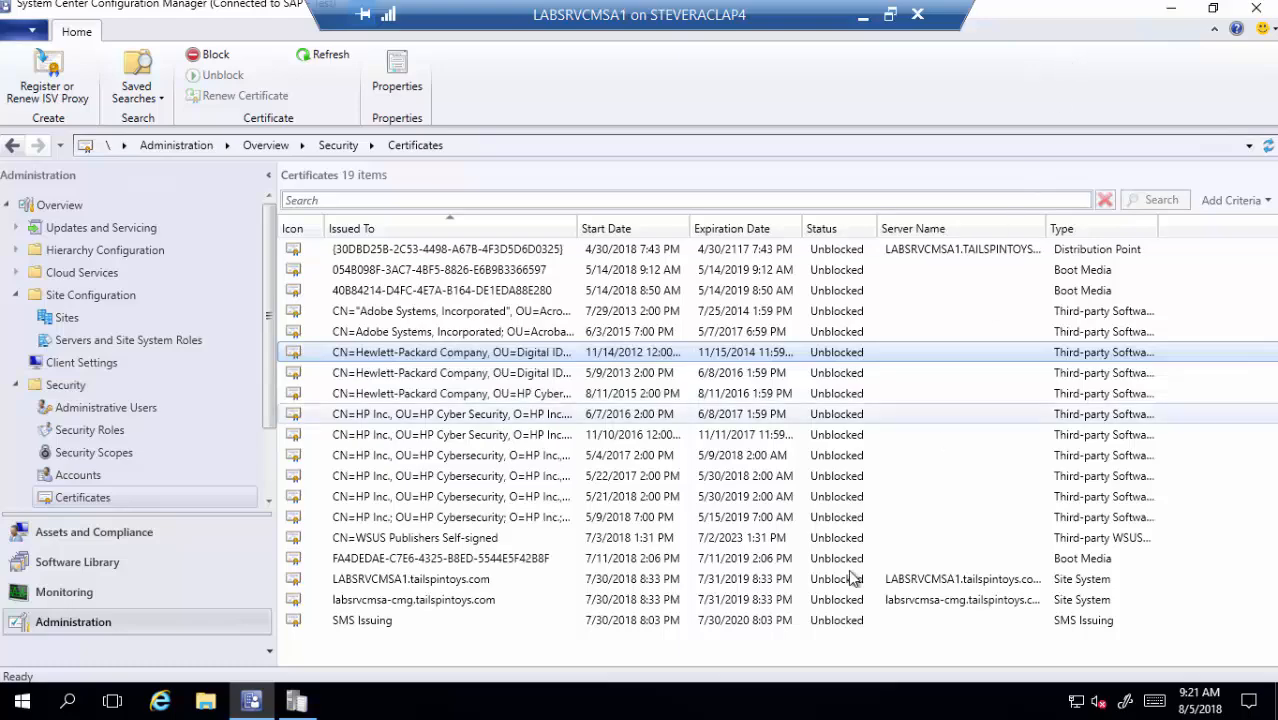
- Read the signed-file log entry, then browse Microsoft Configuration Manager\ISVTemp to the subfolder holding sp88125.exe
{"action": "left_click", "coordinate": [297, 701]}
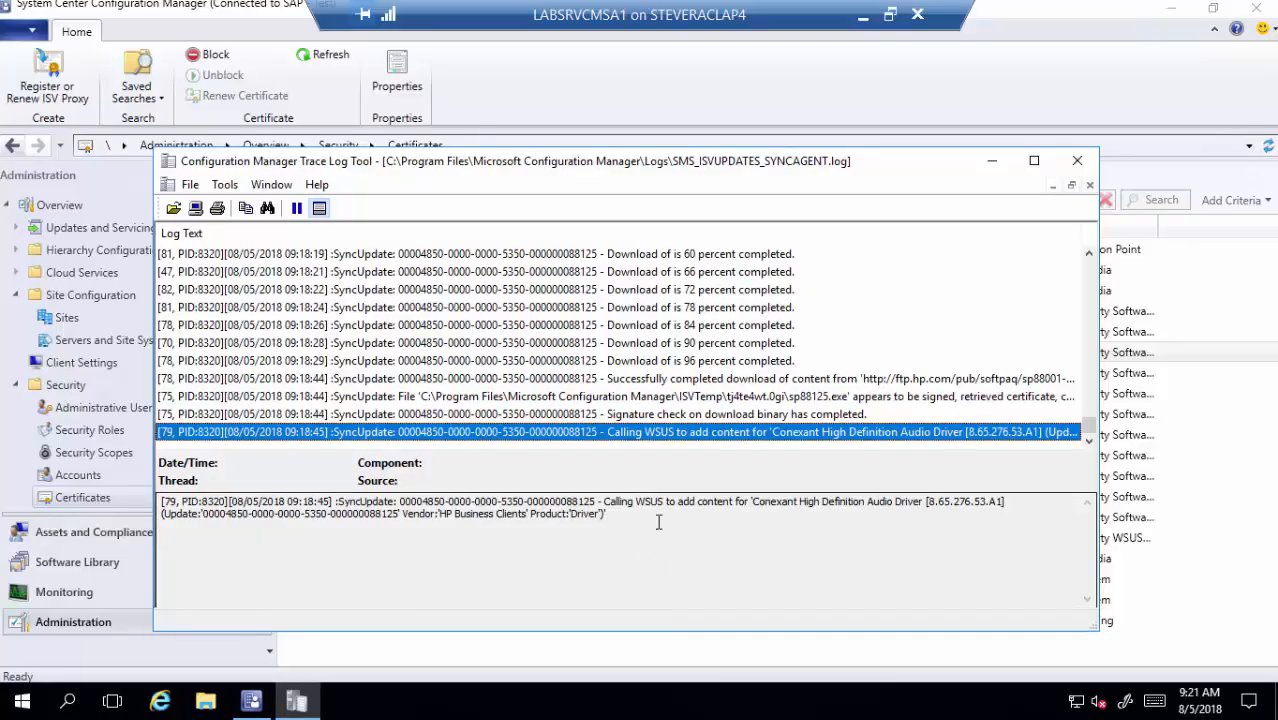
{"action": "left_click", "coordinate": [700, 398]}
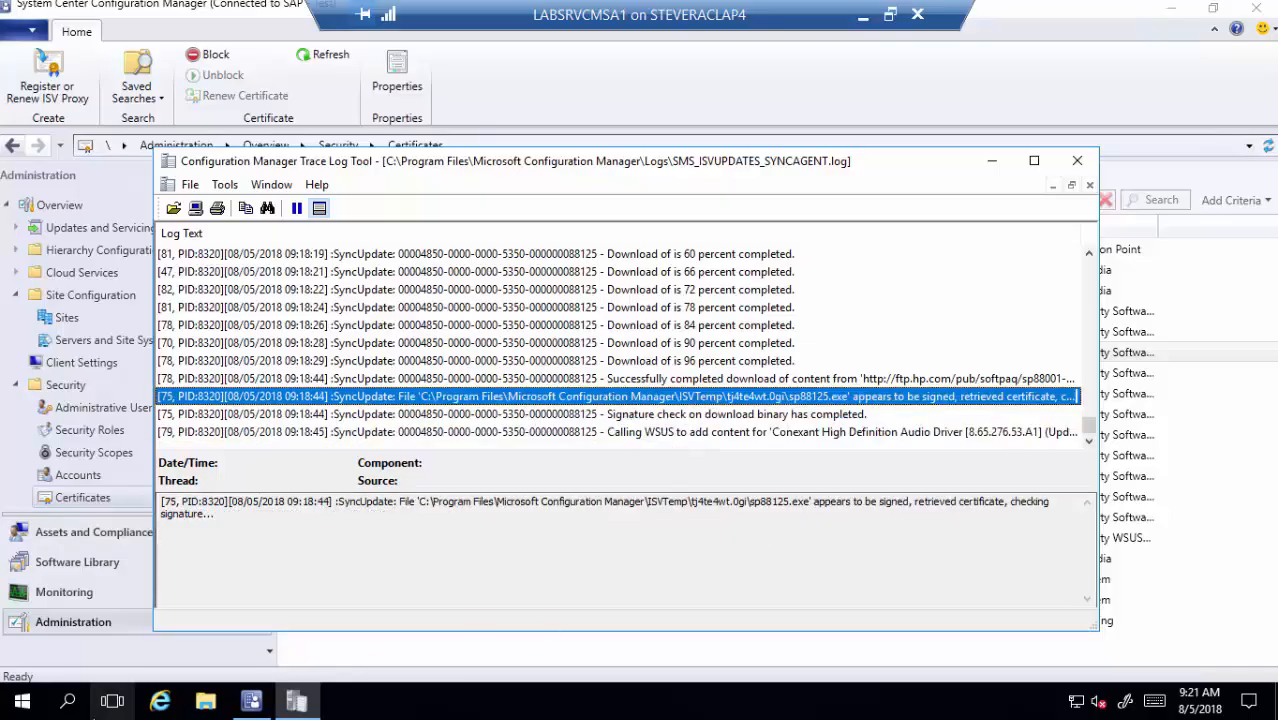
{"action": "left_click", "coordinate": [205, 703]}
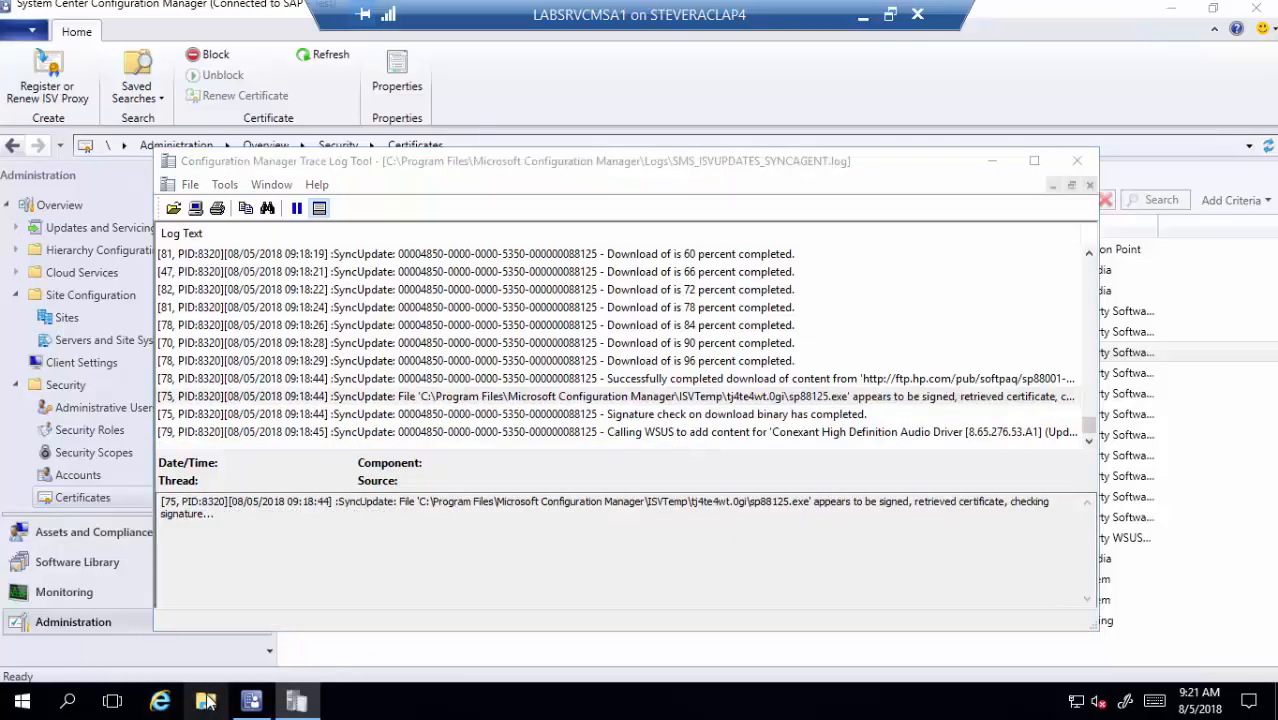
{"action": "double_click", "coordinate": [510, 325]}
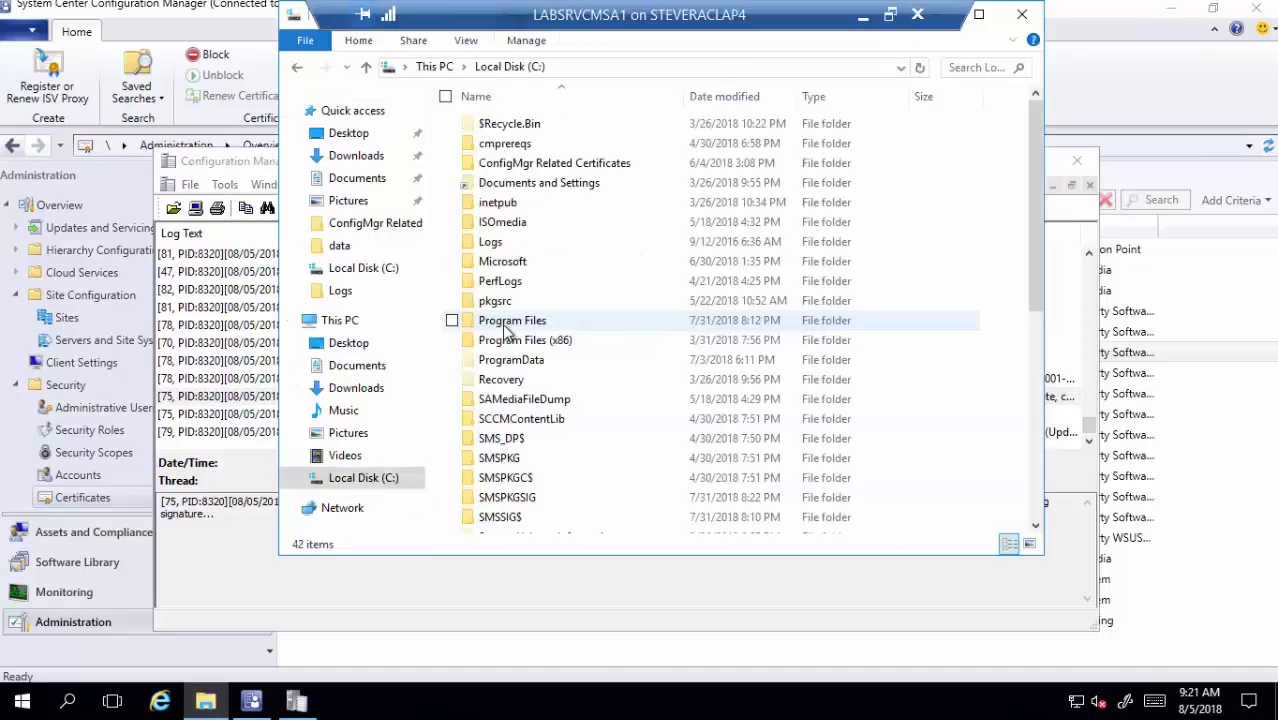
{"action": "double_click", "coordinate": [507, 321]}
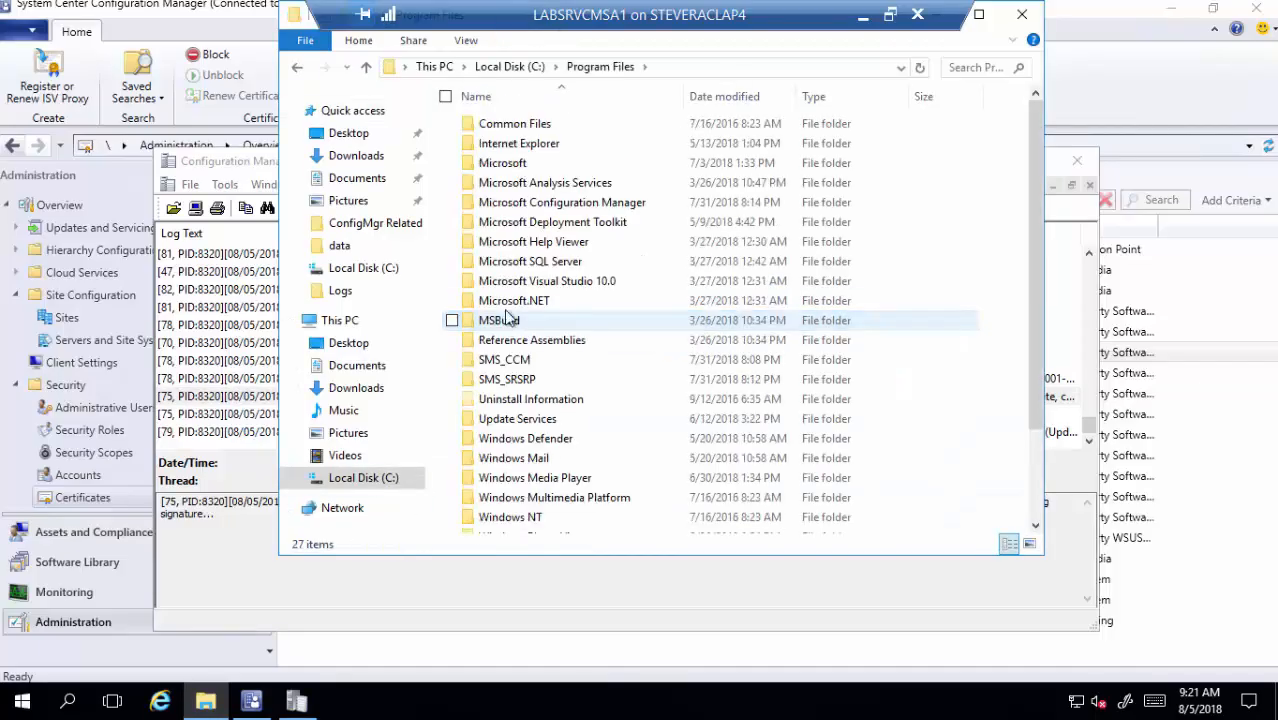
{"action": "double_click", "coordinate": [548, 203]}
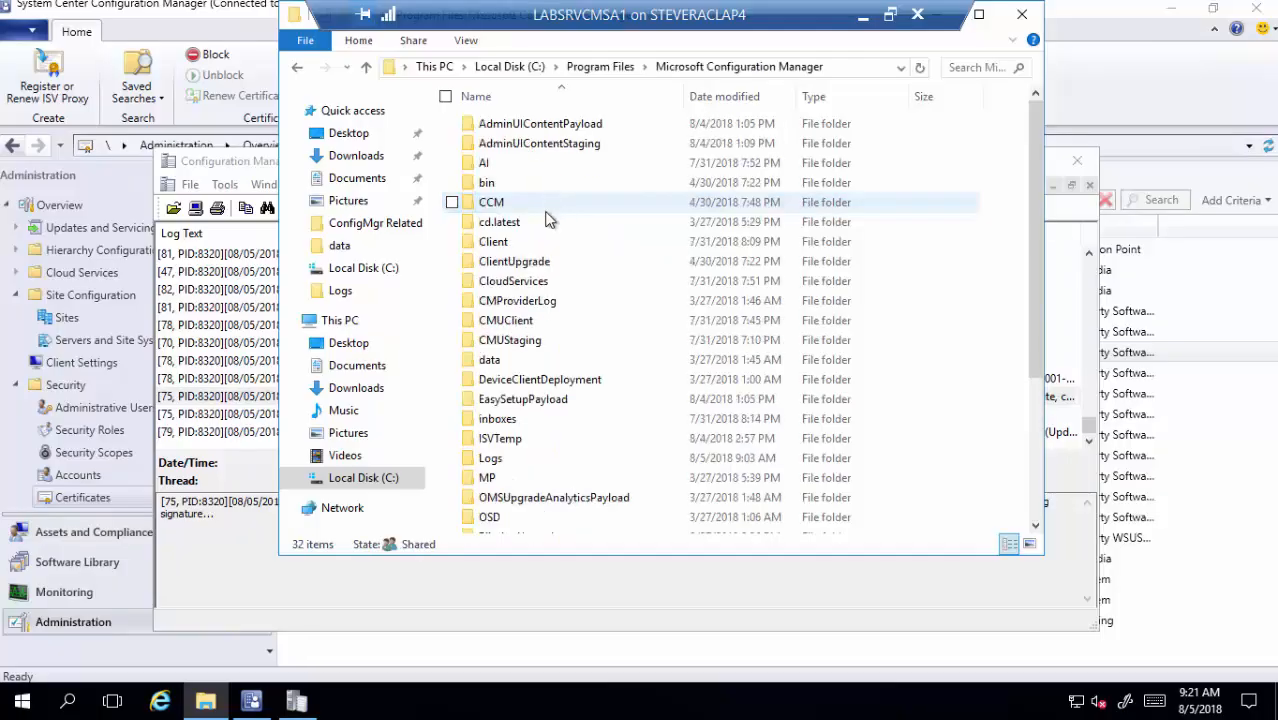
{"action": "left_click", "coordinate": [514, 443]}
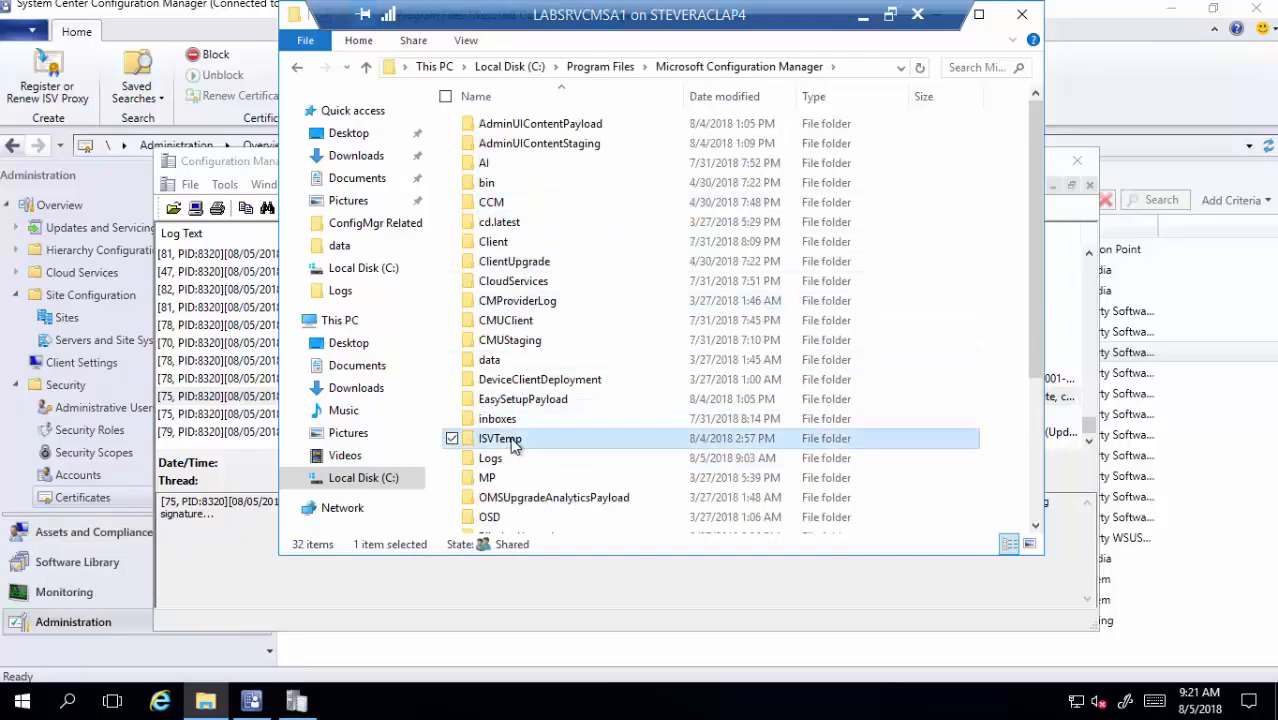
{"action": "double_click", "coordinate": [514, 446]}
{"action": "double_click", "coordinate": [531, 150]}
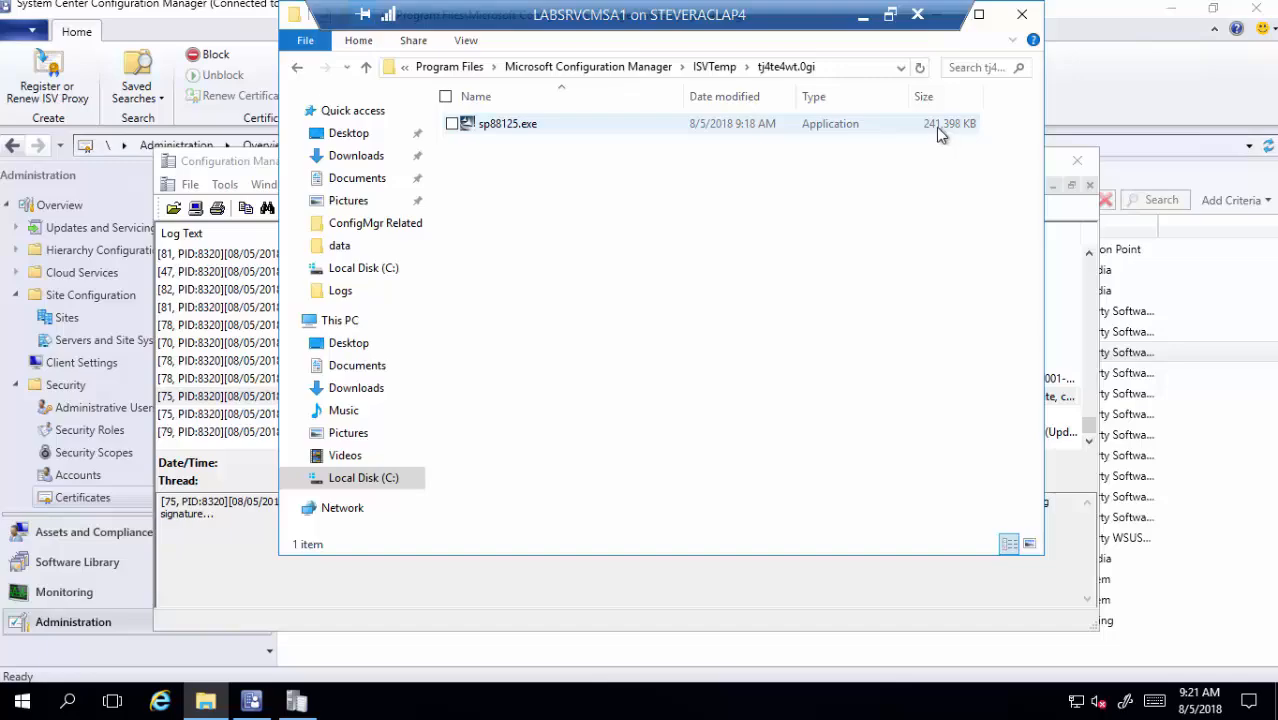
- Close Explorer, read the sync log's 'Calling WSUS' entry, and close the Trace Log Tool
{"action": "left_click", "coordinate": [1022, 14]}
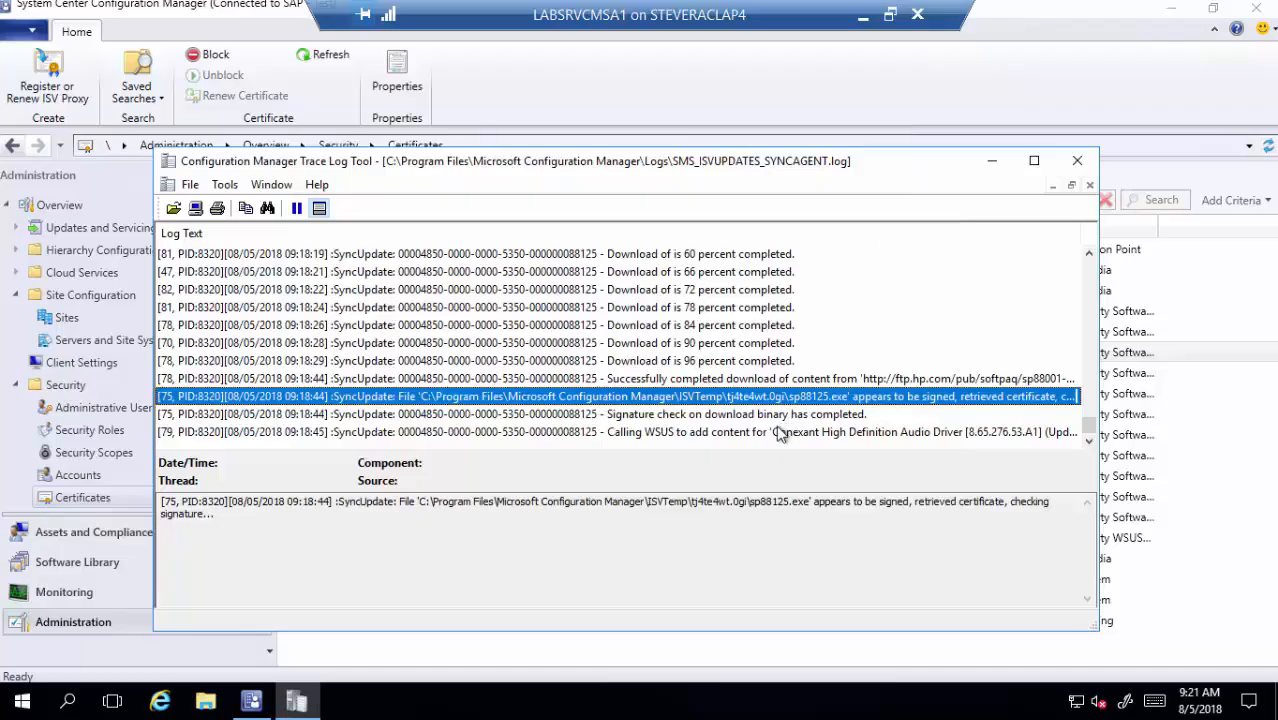
{"action": "left_click", "coordinate": [748, 436]}
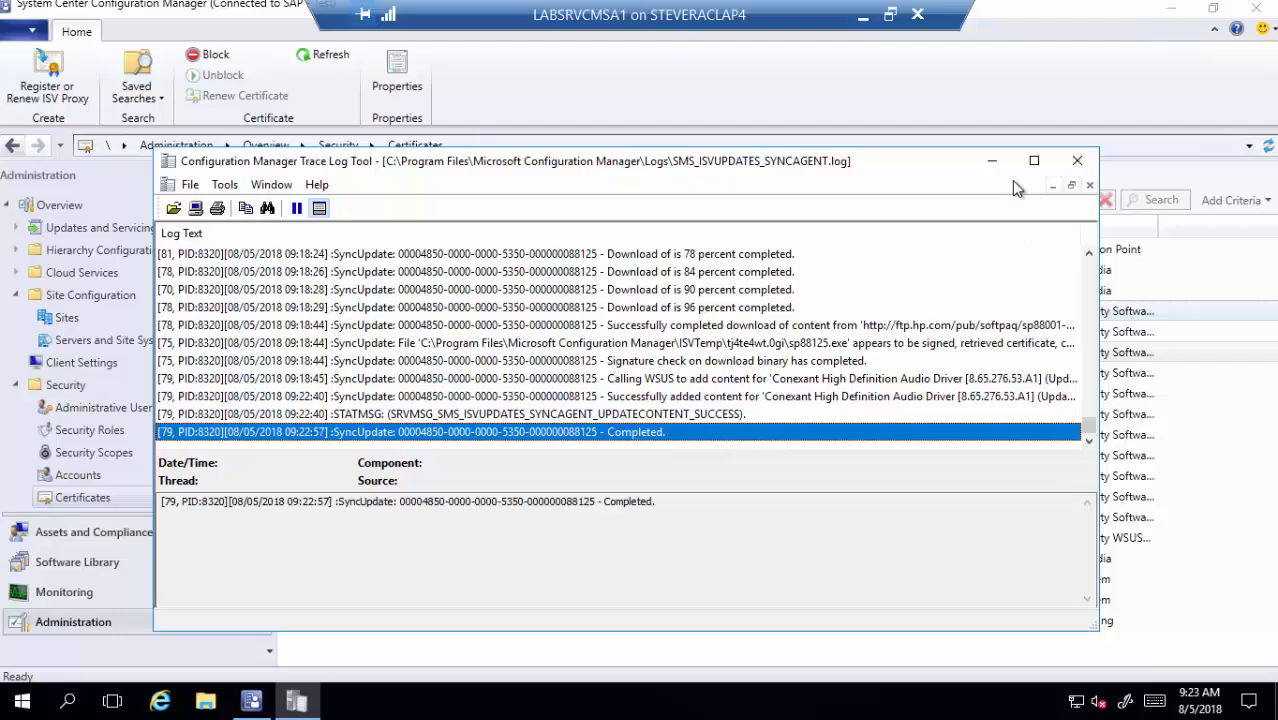
{"action": "left_click", "coordinate": [1077, 161]}
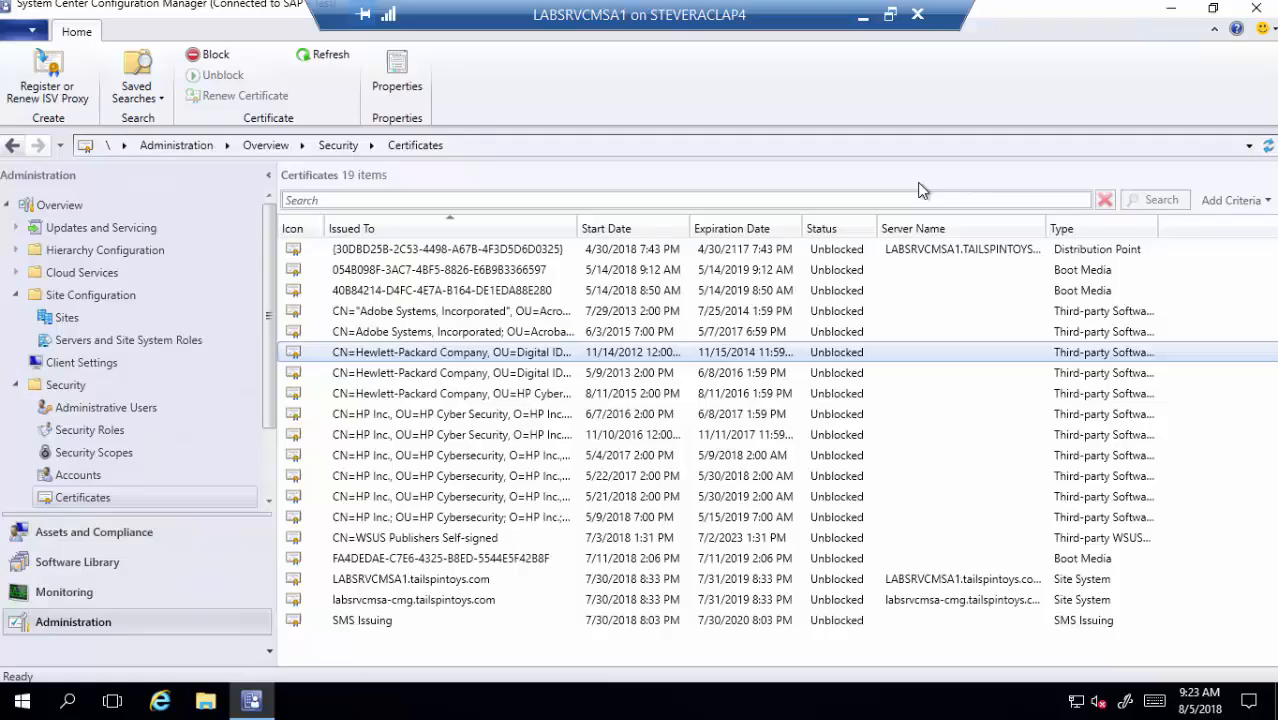
- Filter All Software Updates to vendor HP Business Clients and sort results by Metadata Only
{"action": "left_click", "coordinate": [122, 561]}
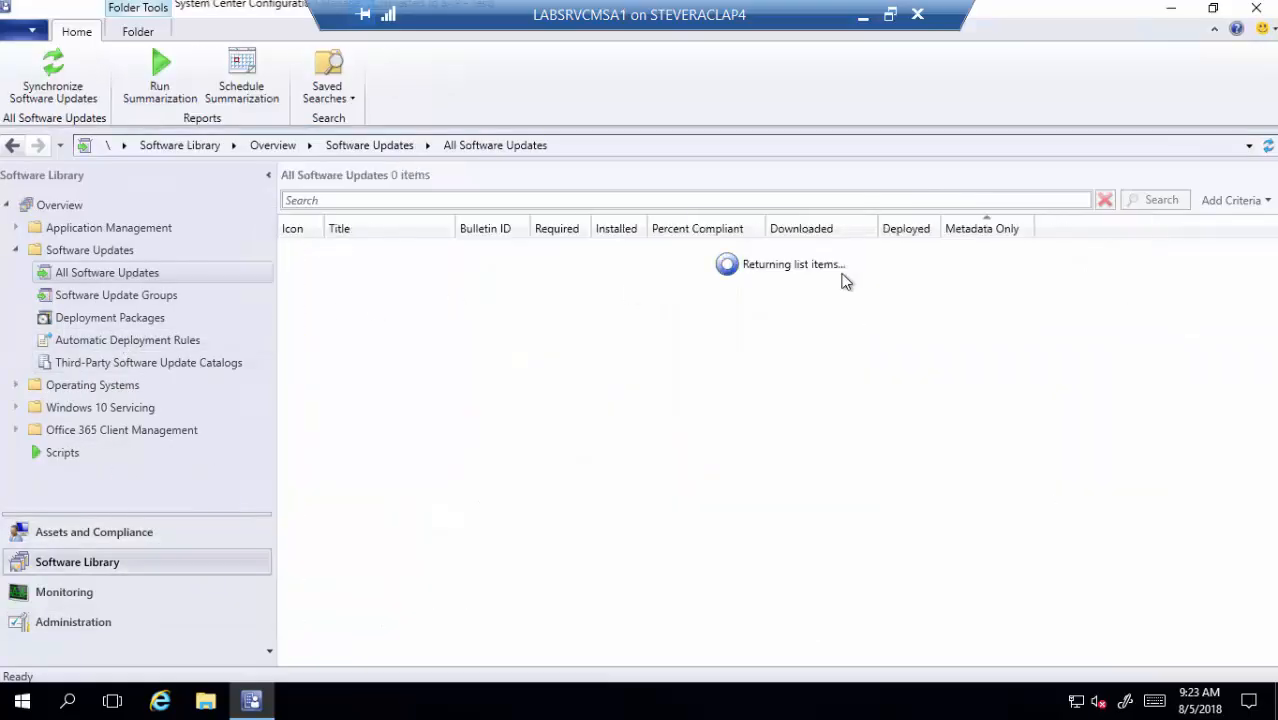
{"action": "left_click", "coordinate": [1232, 205]}
{"action": "scroll", "coordinate": [1200, 343], "scroll_direction": "down", "scroll_amount": 6}
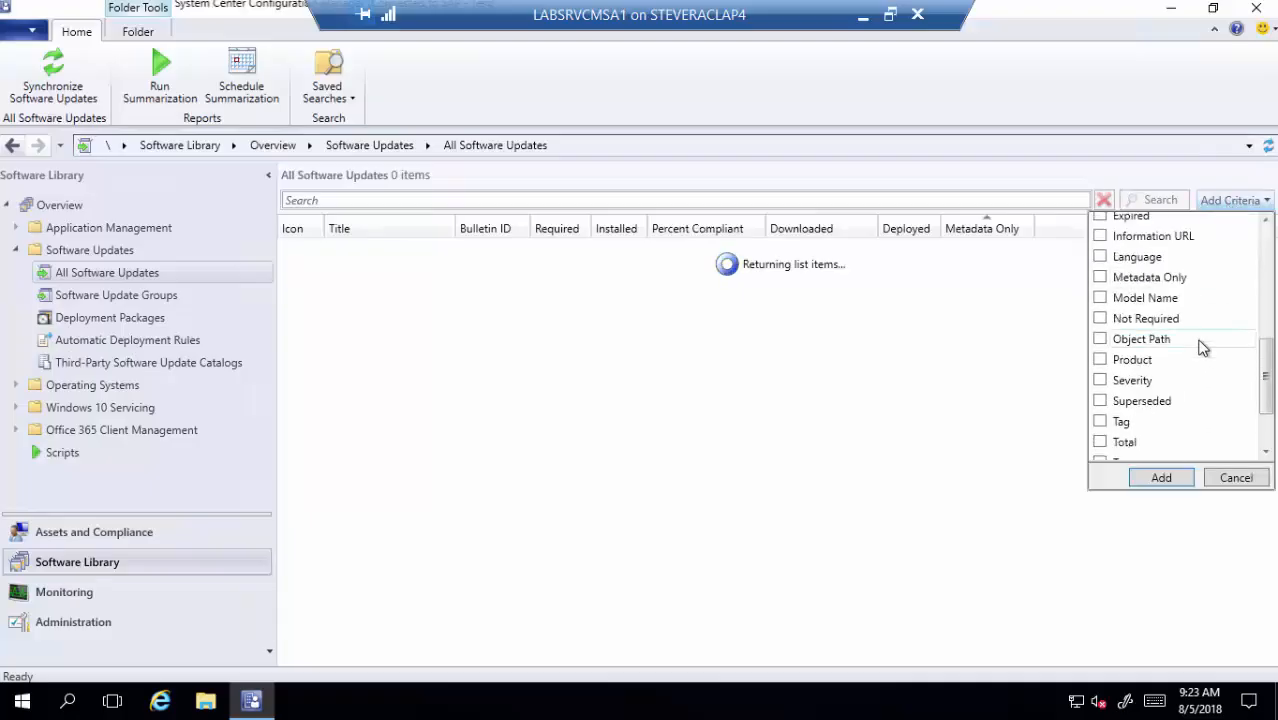
{"action": "scroll", "coordinate": [1165, 385], "scroll_direction": "down", "scroll_amount": 2}
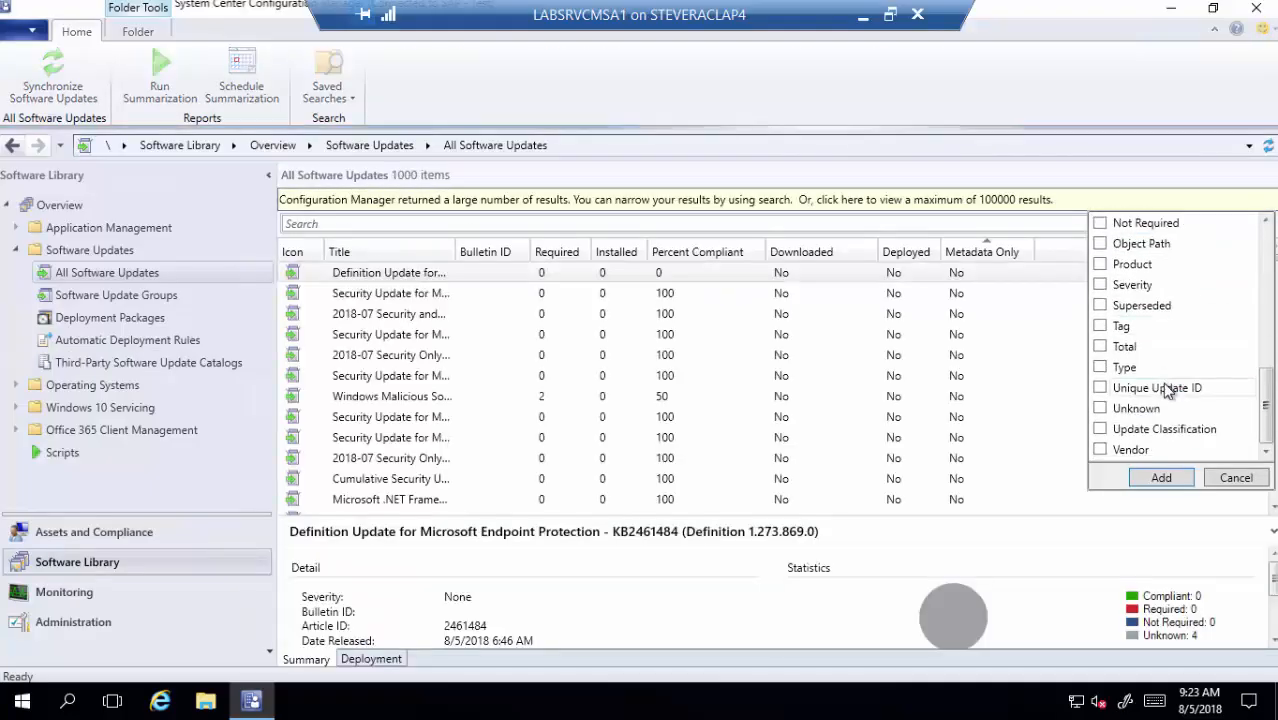
{"action": "left_click", "coordinate": [1100, 451]}
{"action": "left_click", "coordinate": [1161, 478]}
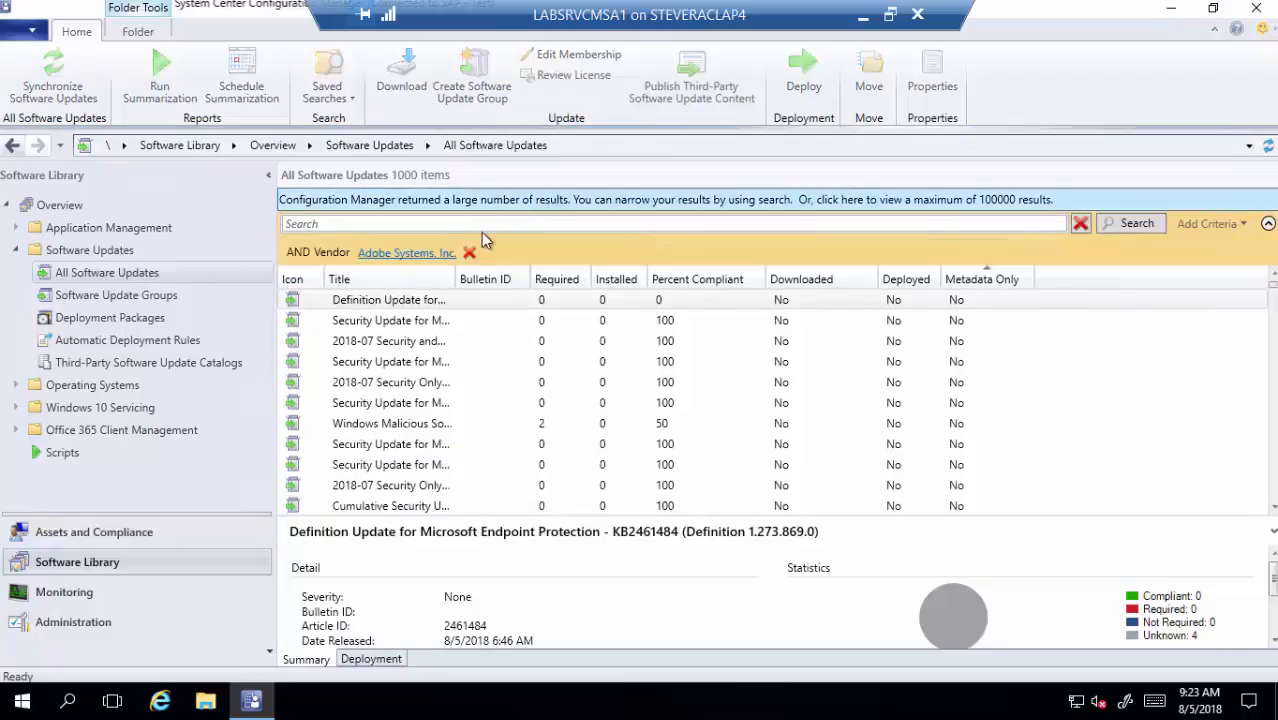
{"action": "left_click", "coordinate": [432, 253]}
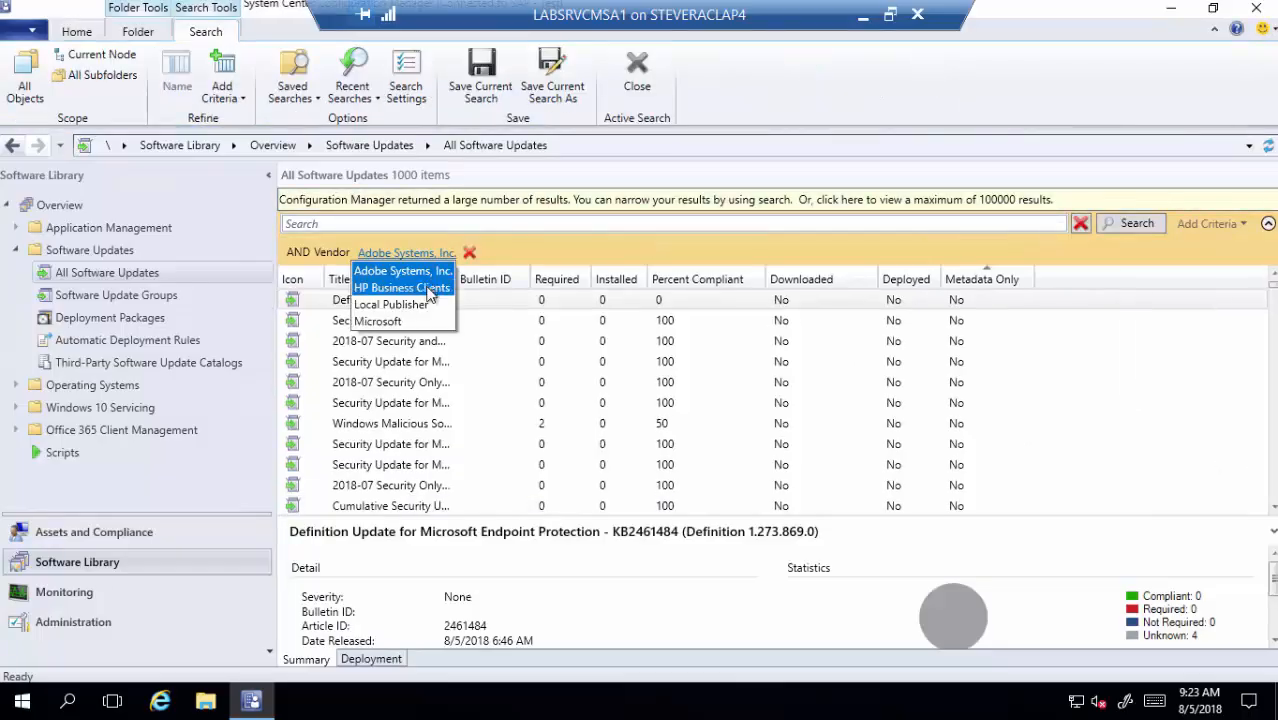
{"action": "left_click", "coordinate": [430, 289]}
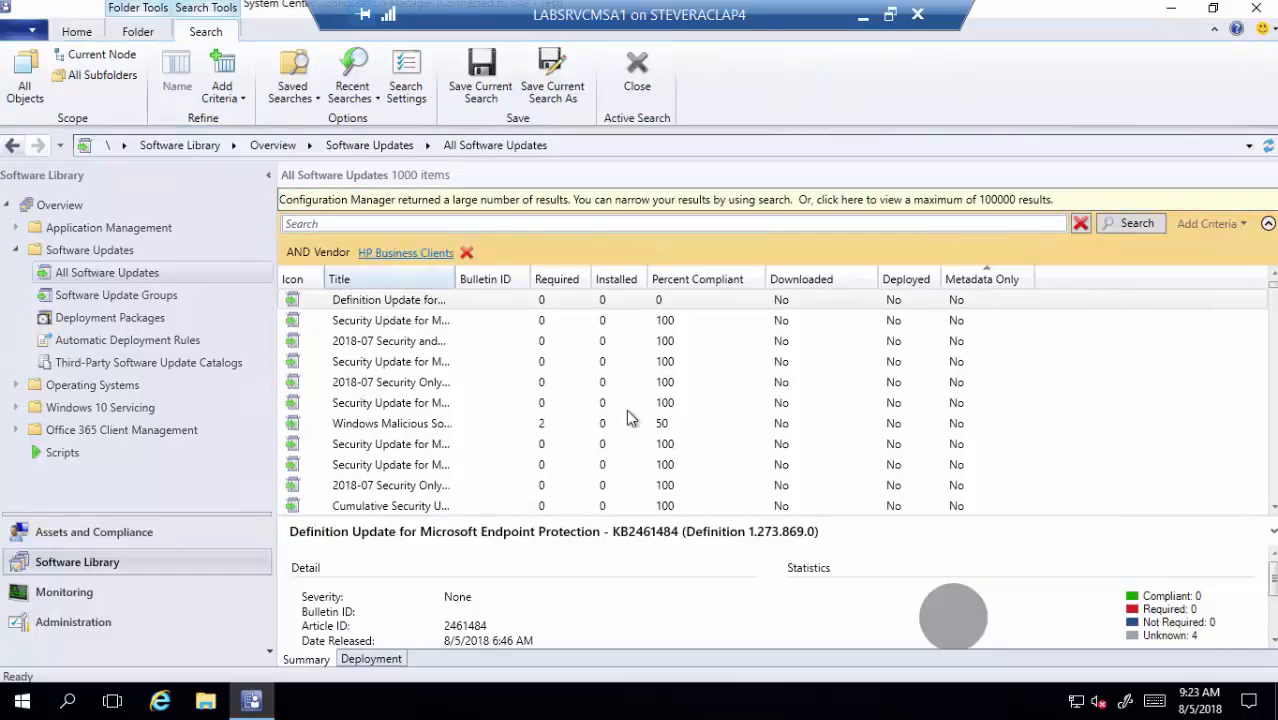
{"action": "left_click", "coordinate": [1140, 228]}
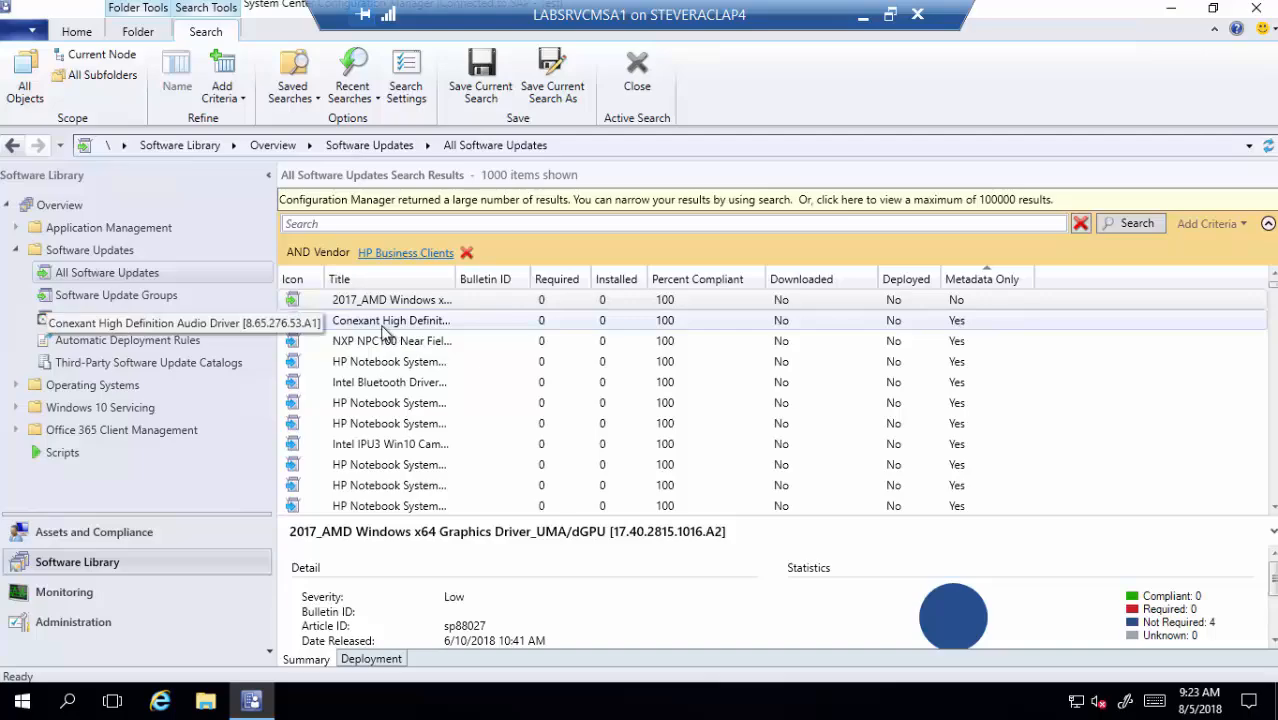
{"action": "left_click", "coordinate": [995, 280]}
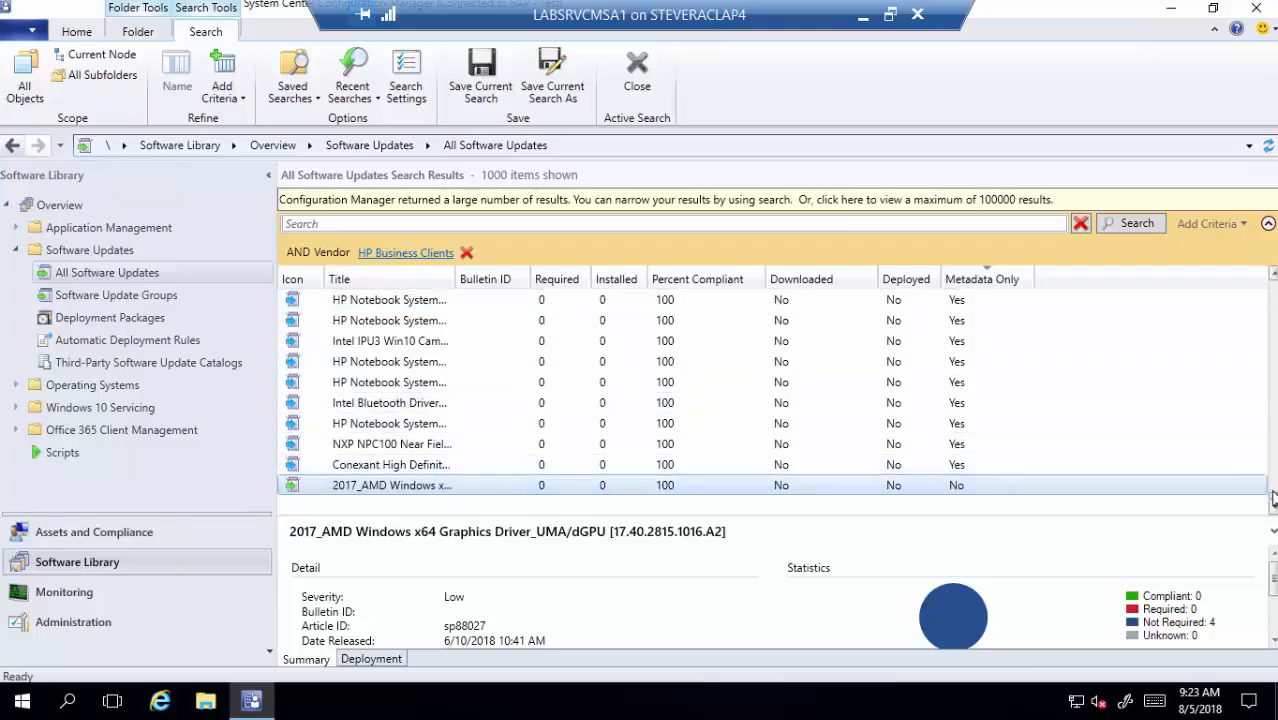
{"action": "mouse_move", "coordinate": [1274, 500]}
{"action": "left_mouse_down"}
{"action": "mouse_move", "coordinate": [1272, 278]}
{"action": "mouse_move", "coordinate": [1270, 525]}
{"action": "left_mouse_up"}
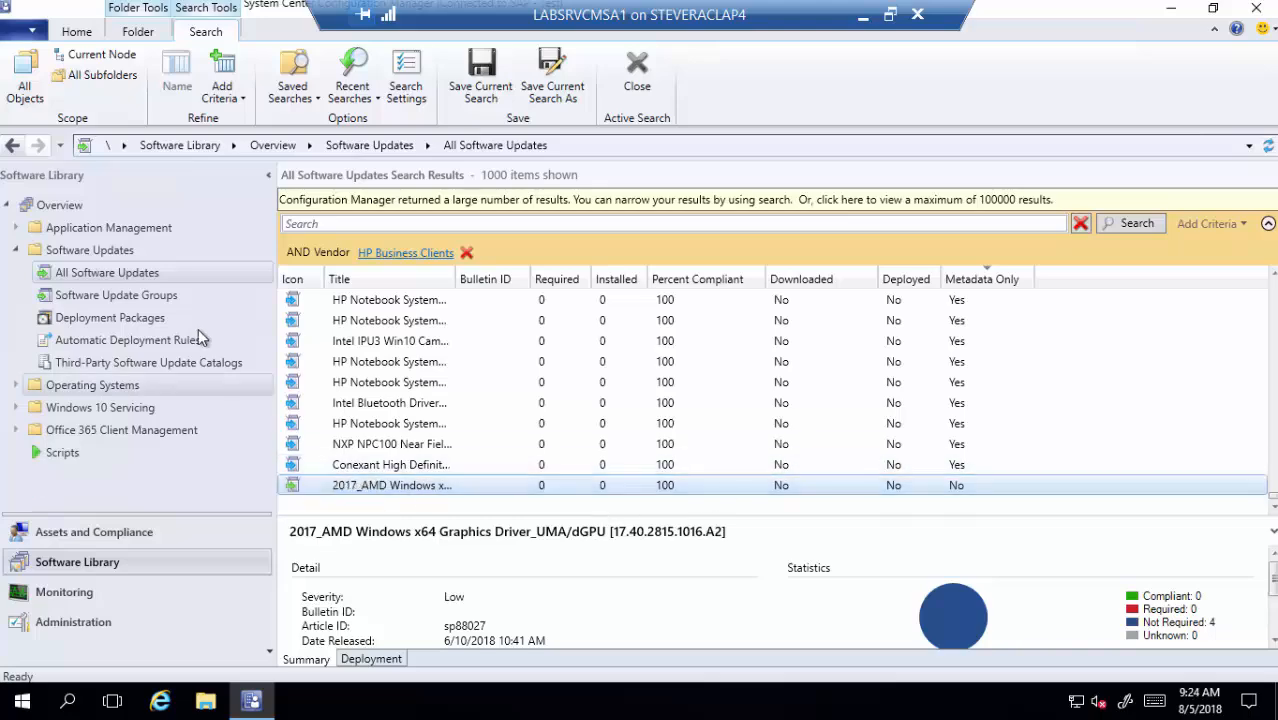
- Run a confirmed site-wide Synchronize Software Updates from All Software Updates, then bring up File Explorer
{"action": "right_click", "coordinate": [148, 275]}
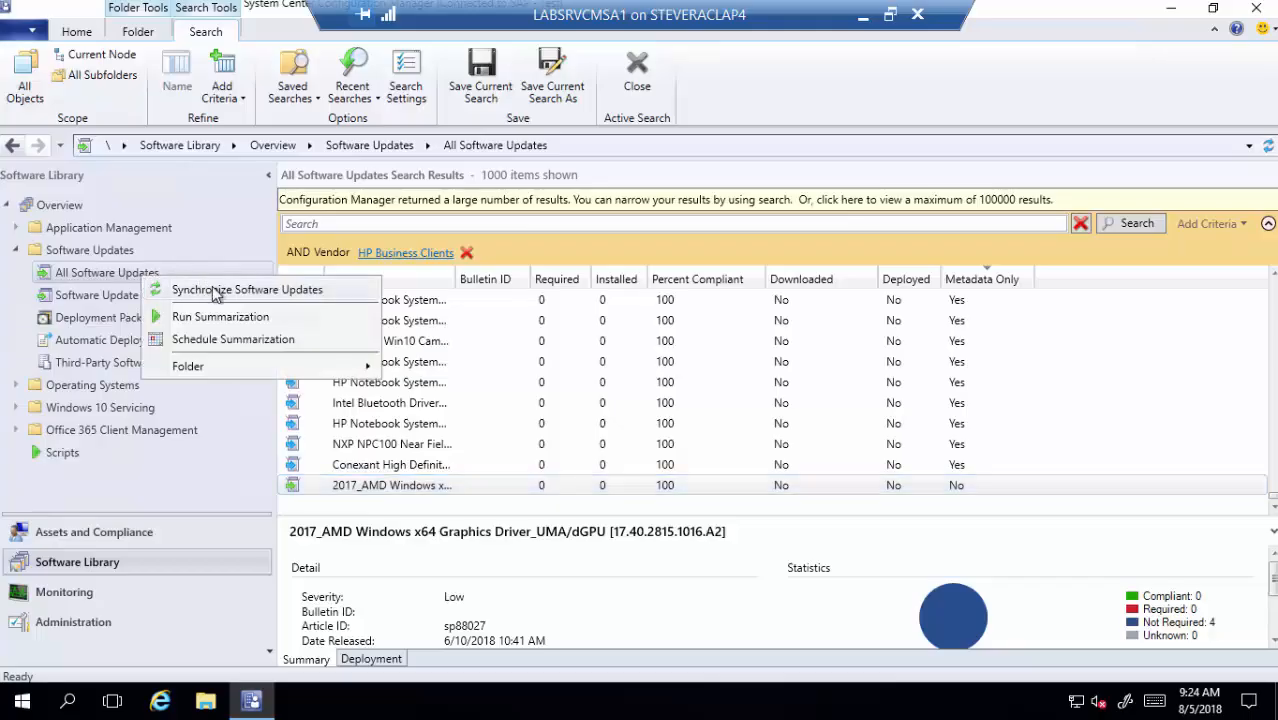
{"action": "left_click", "coordinate": [216, 291]}
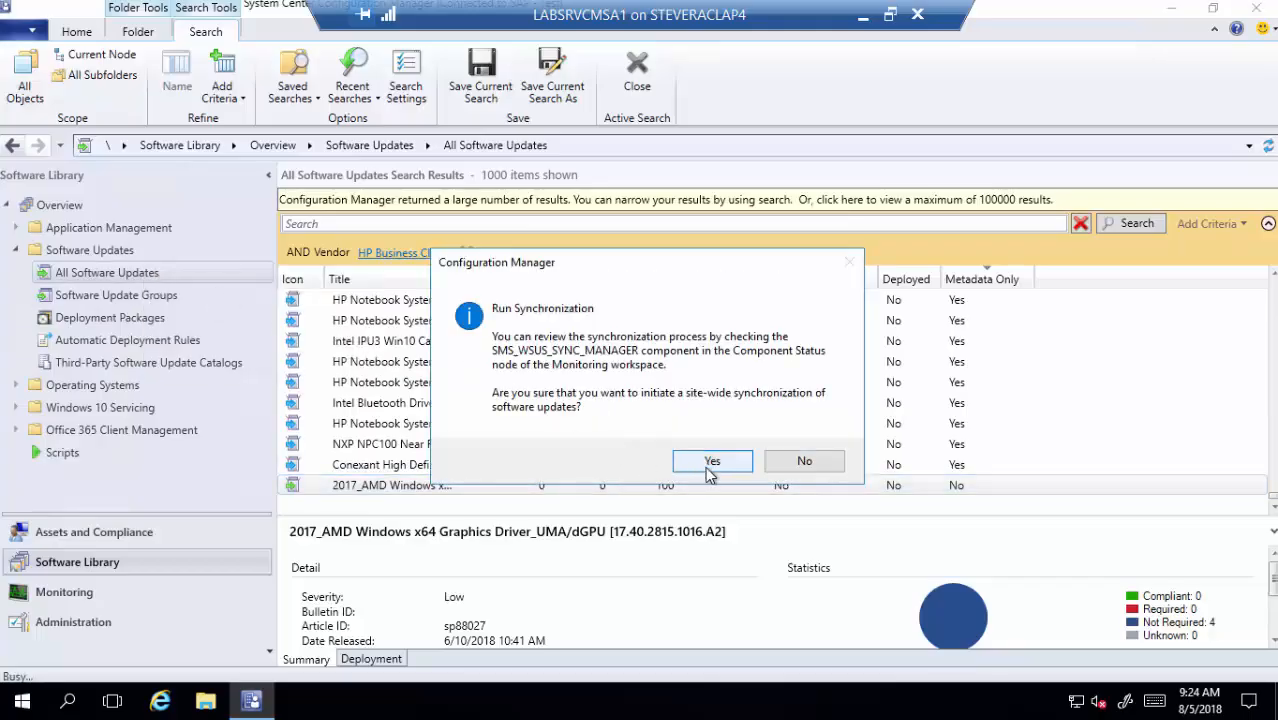
{"action": "left_click", "coordinate": [706, 465]}
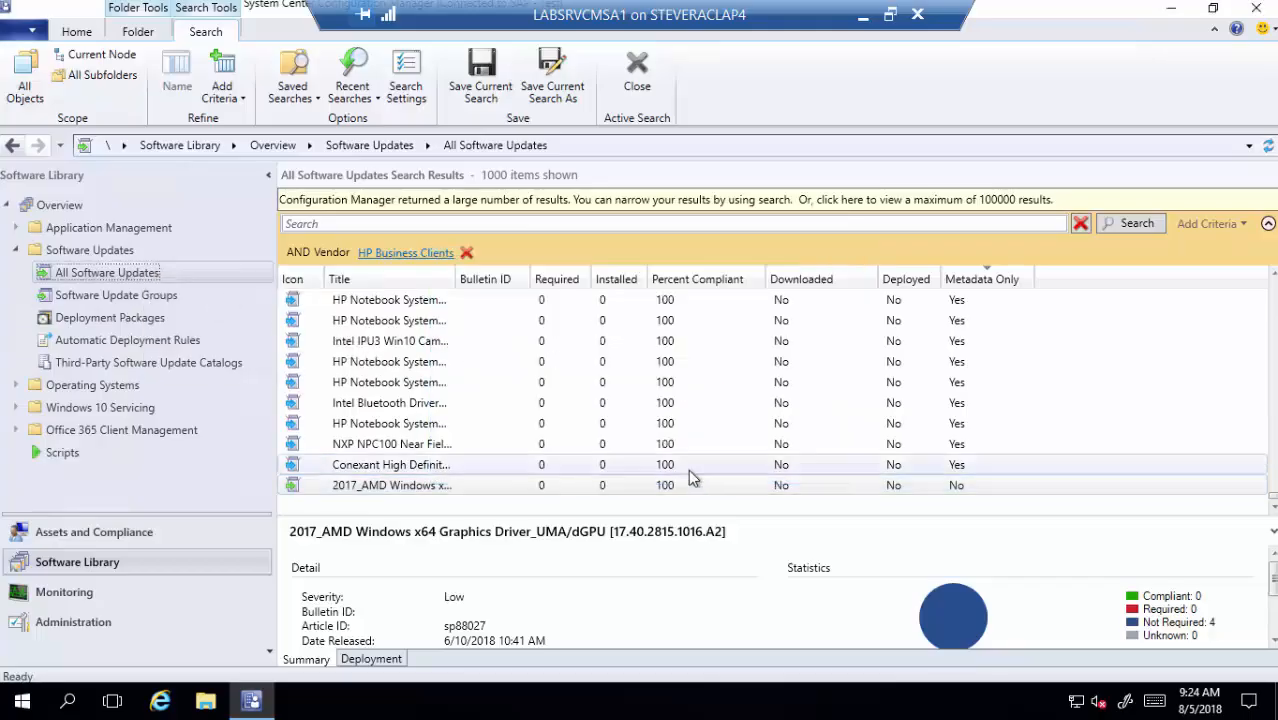
{"action": "left_click", "coordinate": [205, 700]}
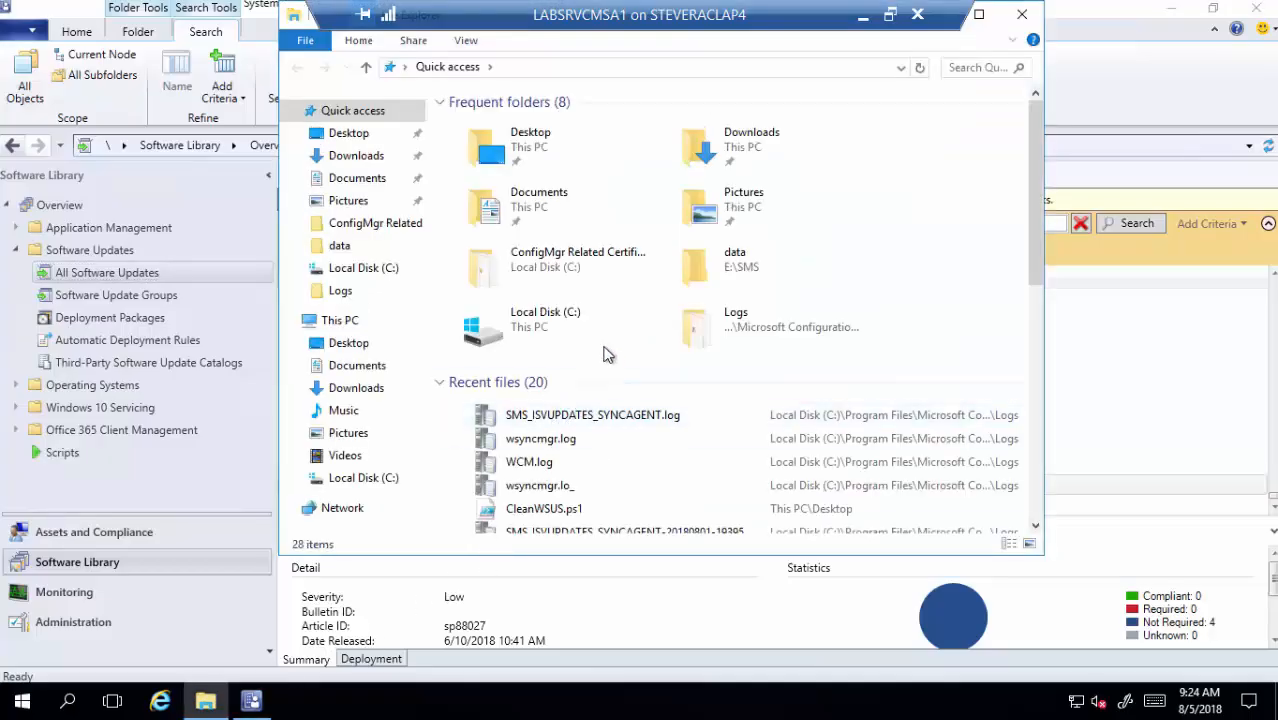
- Open wsyncmgr.log from Recent files in the Trace Log Tool and close Explorer
{"action": "left_click", "coordinate": [566, 441]}
{"action": "double_click", "coordinate": [566, 441]}
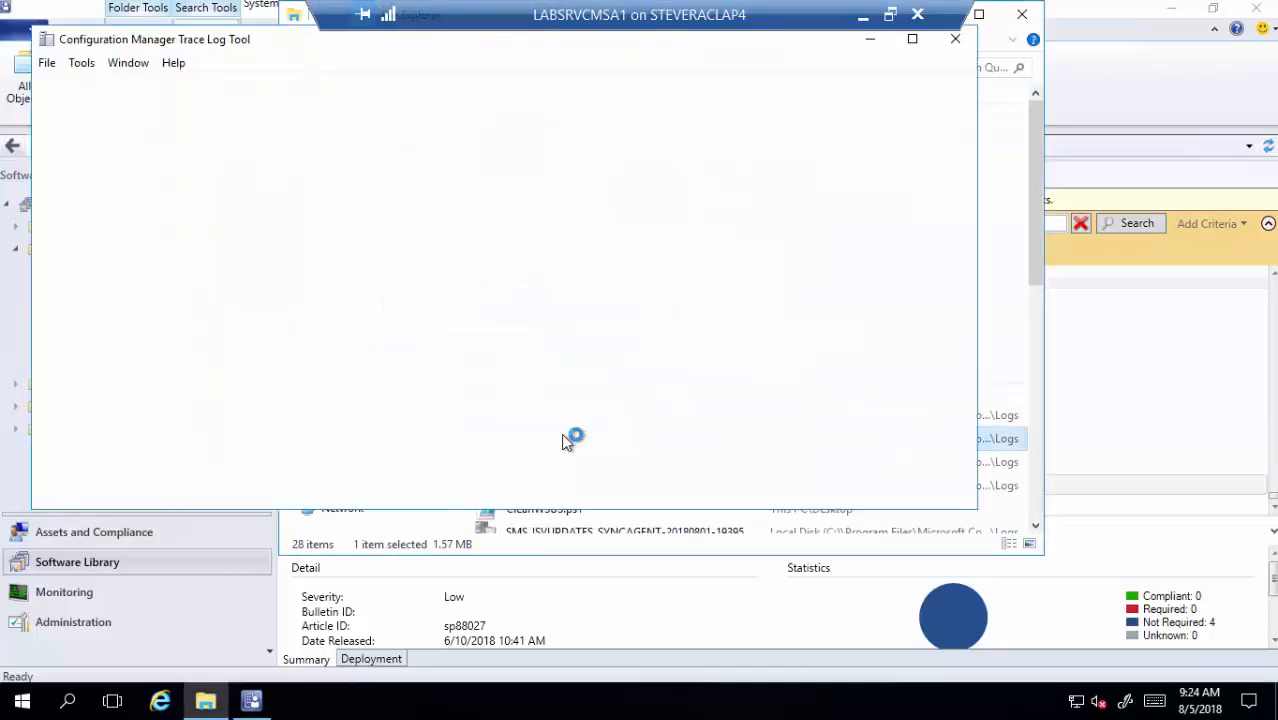
{"action": "left_click", "coordinate": [1024, 18]}
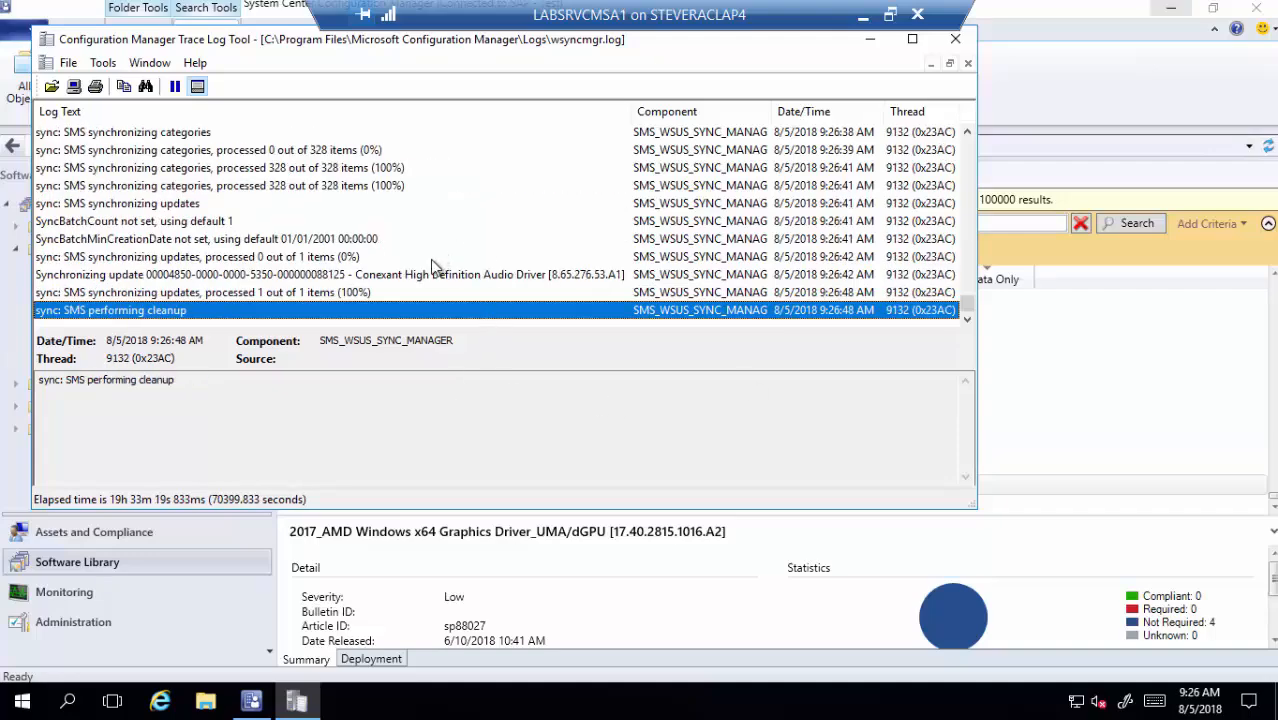
- Confirm the log shows the Conexant audio driver update synced (1 of 1), then close the viewer
{"action": "left_click", "coordinate": [430, 259]}
{"action": "scroll", "coordinate": [380, 252], "scroll_direction": "up", "scroll_amount": 1}
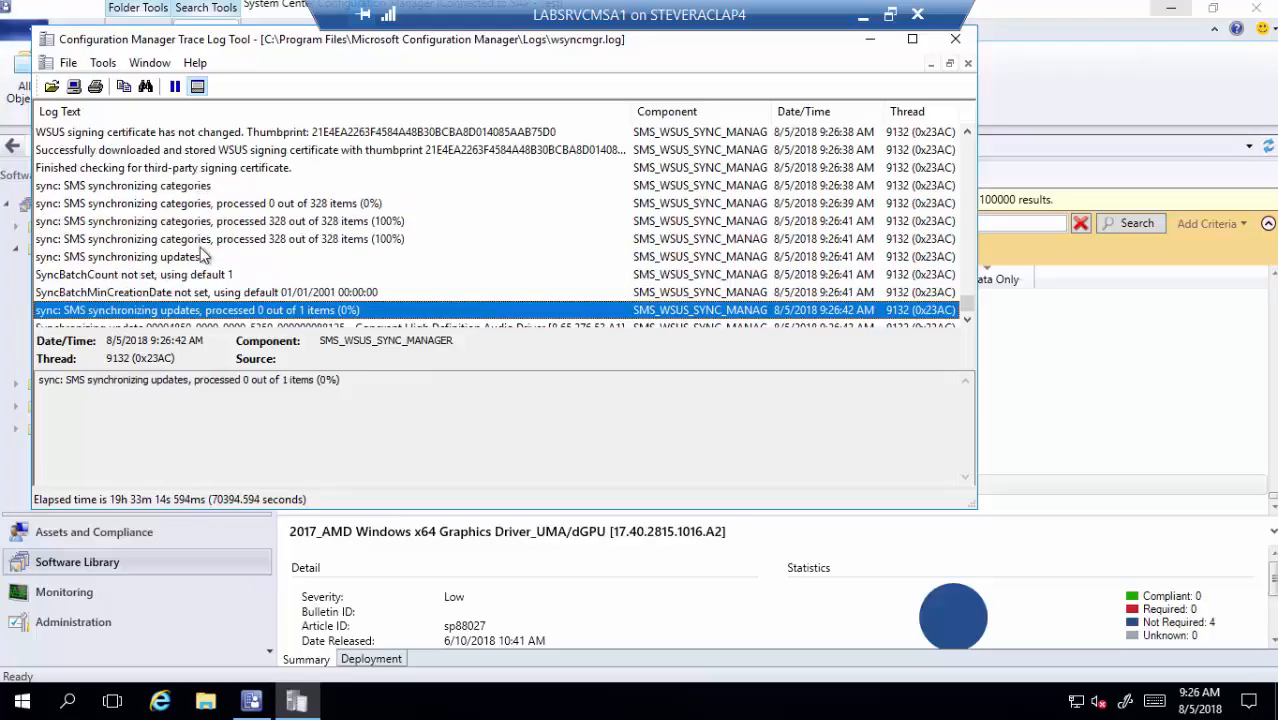
{"action": "scroll", "coordinate": [165, 285], "scroll_direction": "down", "scroll_amount": 1}
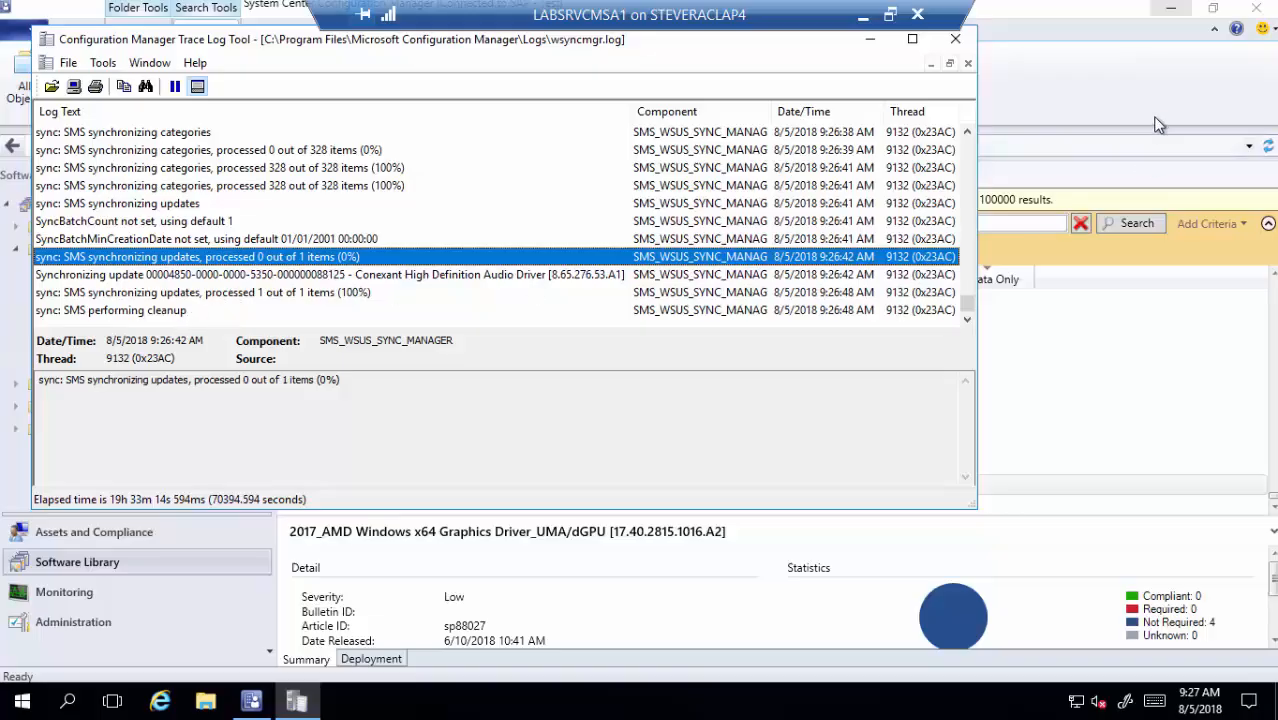
{"action": "left_click", "coordinate": [967, 63]}
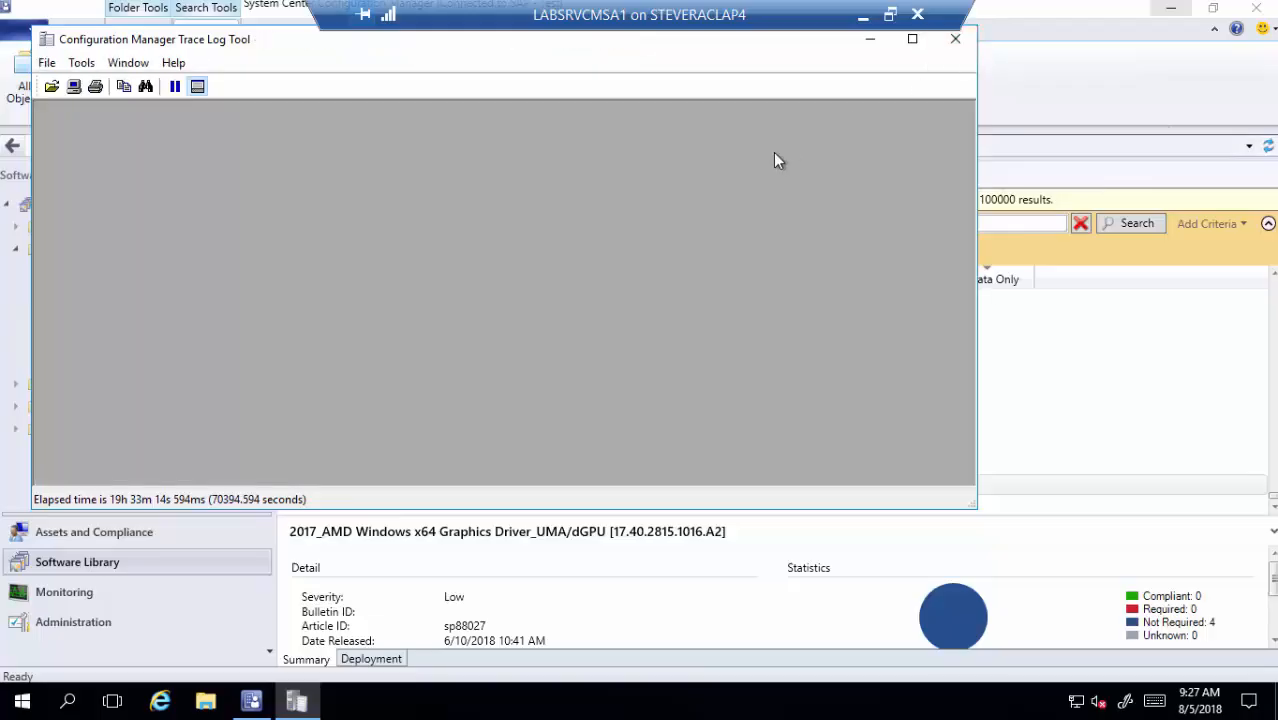
{"action": "left_click", "coordinate": [954, 42]}
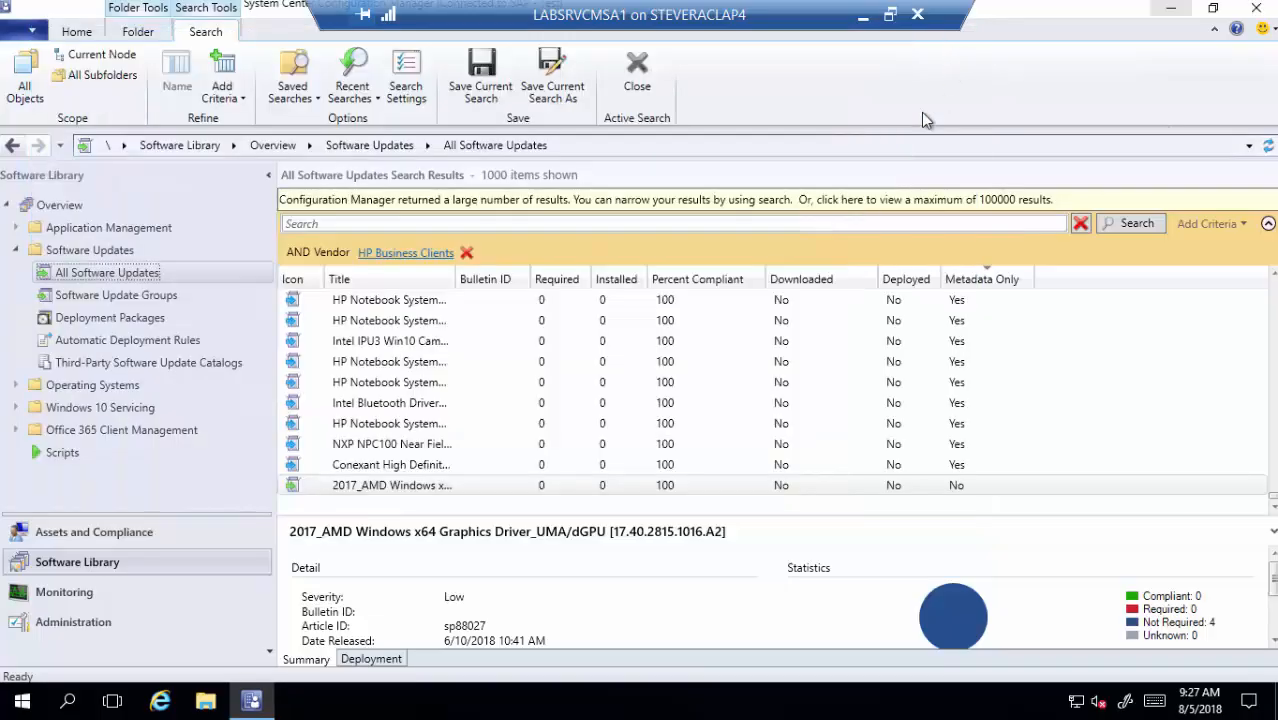
- Rerun the HP Business Clients search sorted by Metadata Only, then minimize the remote desktop
{"action": "left_click", "coordinate": [1123, 226]}
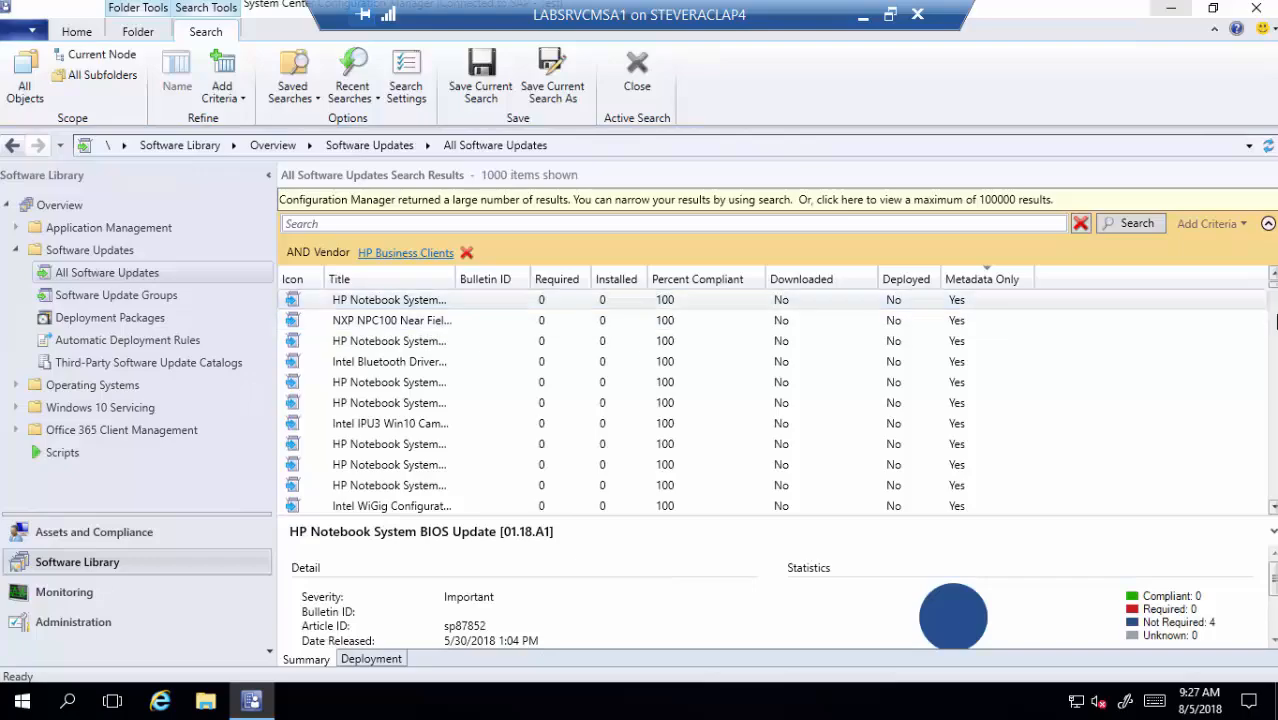
{"action": "left_click", "coordinate": [980, 280]}
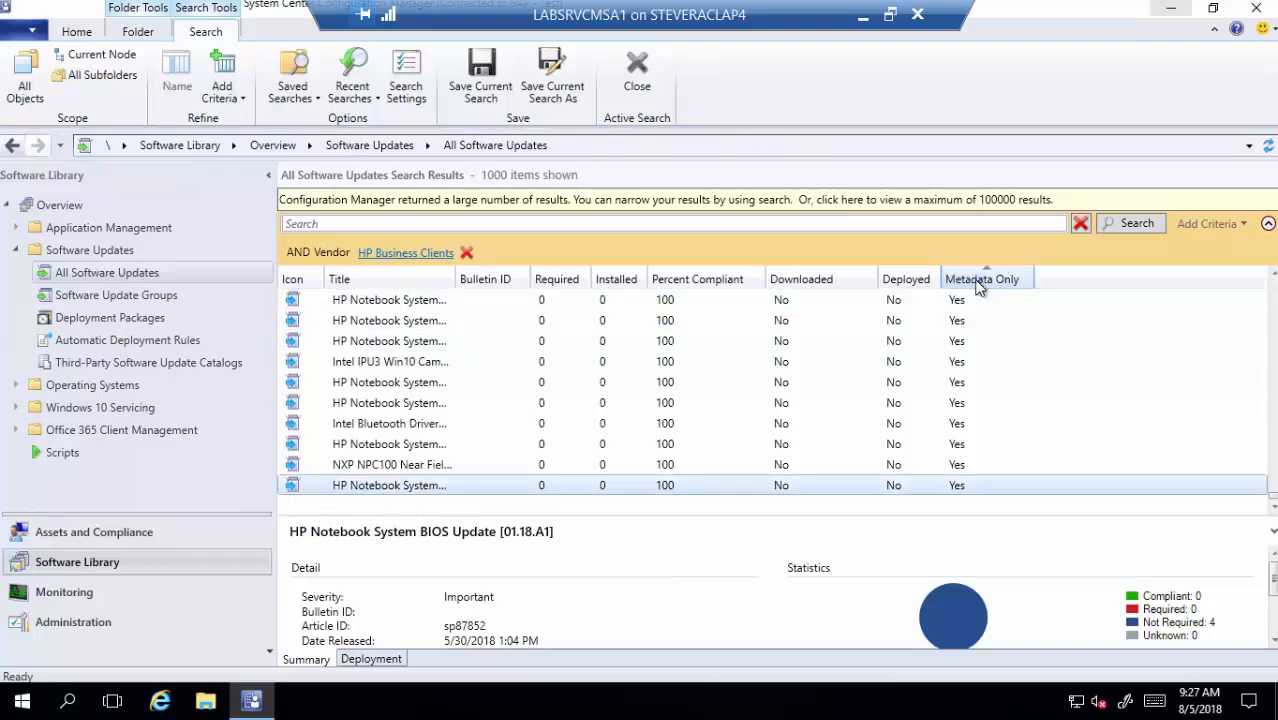
{"action": "scroll", "coordinate": [873, 410], "scroll_direction": "up", "scroll_amount": 10}
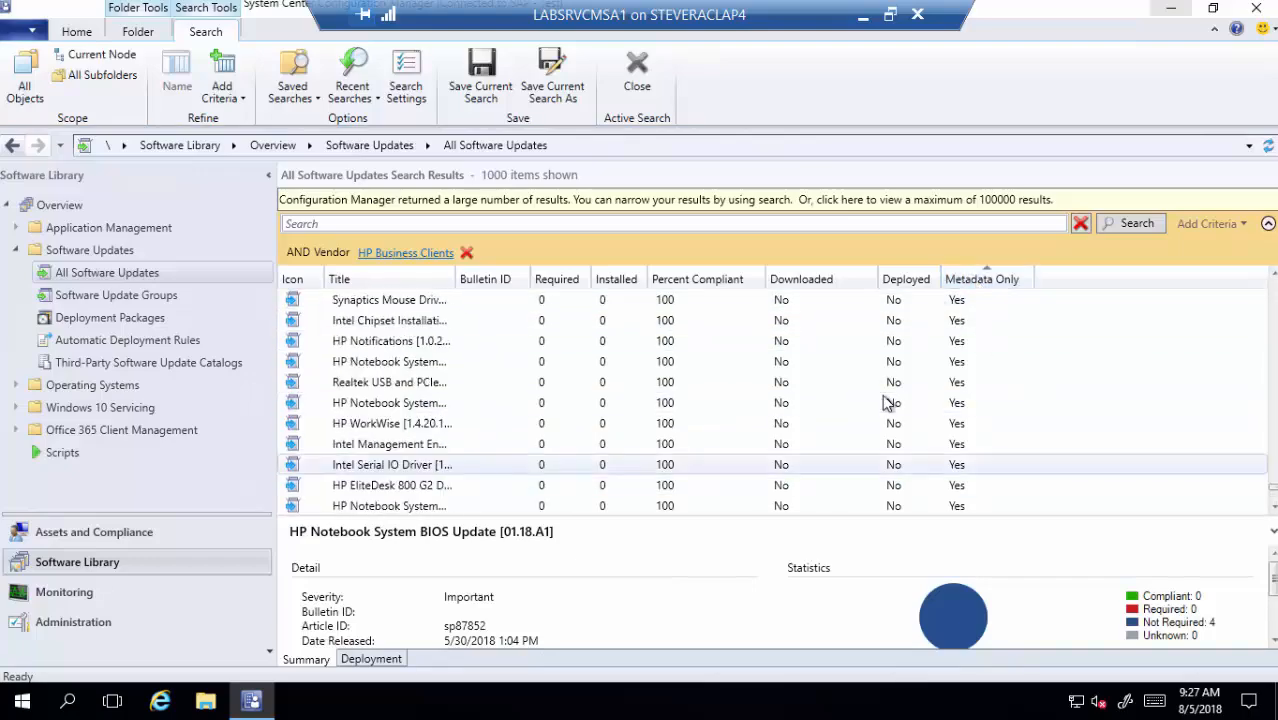
{"action": "left_click_drag", "start_coordinate": [1272, 486], "coordinate": [1274, 275]}
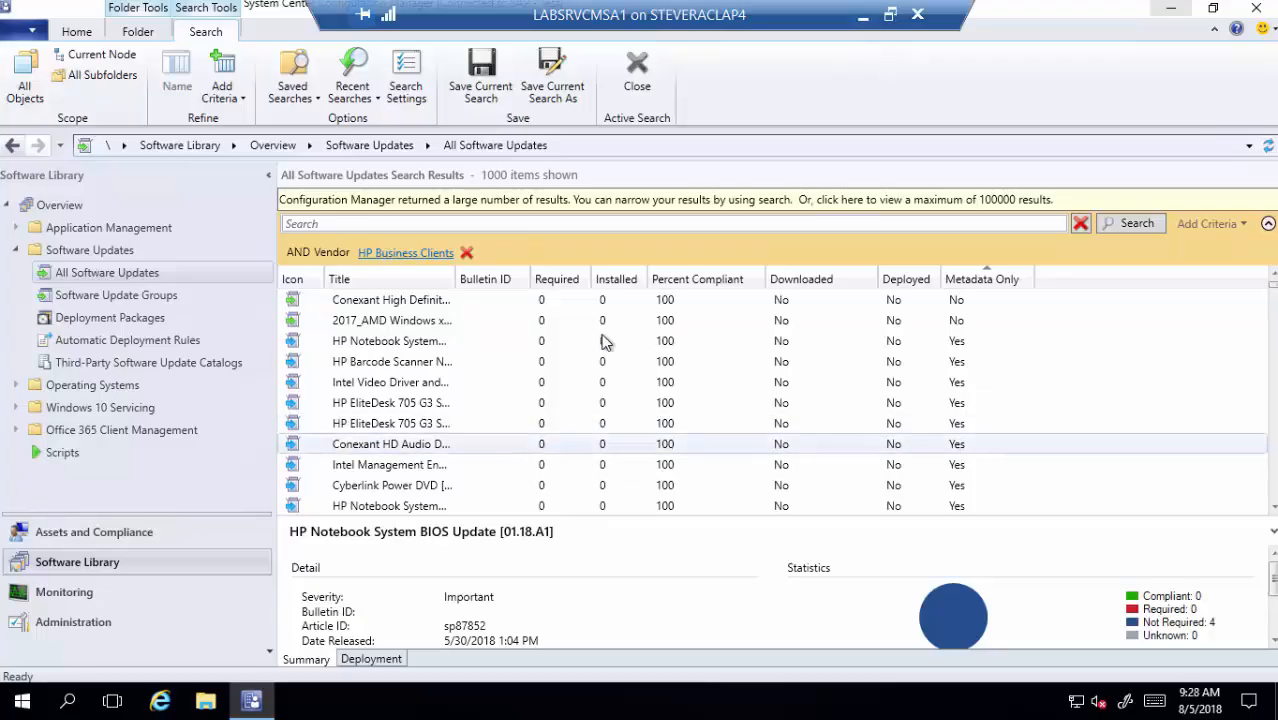
{"action": "left_click", "coordinate": [862, 22]}
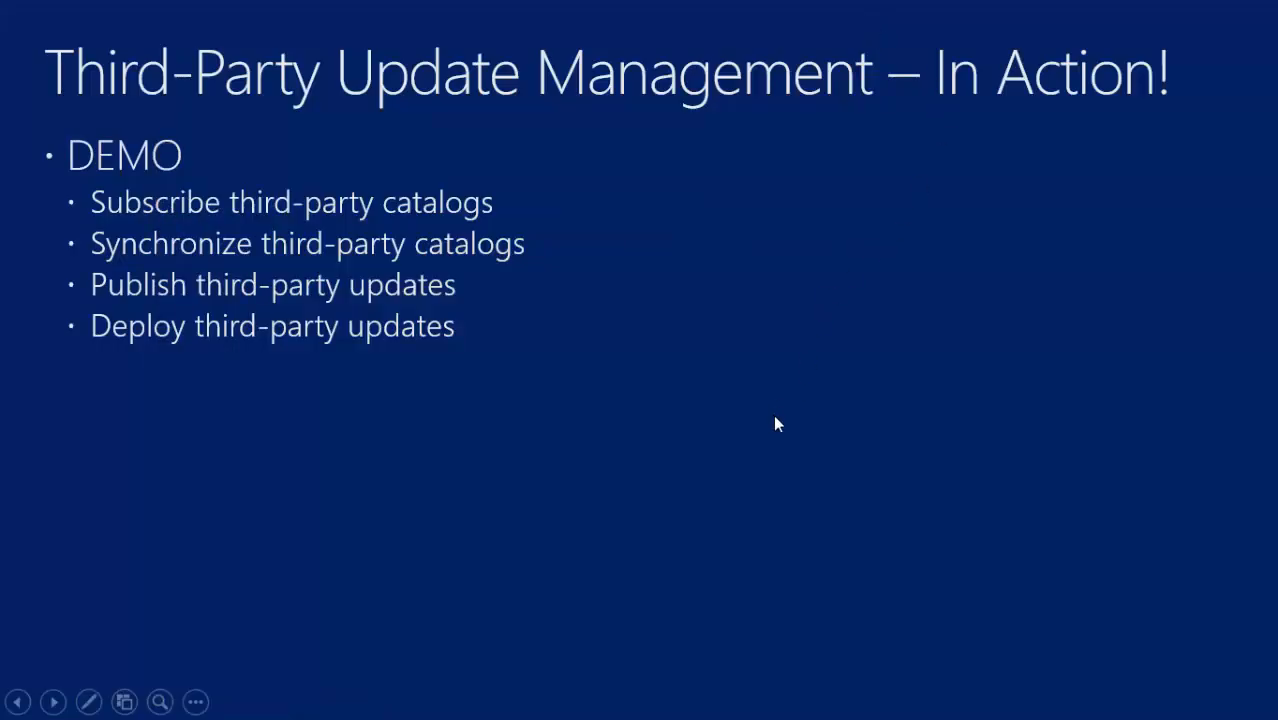
- Advance the slideshow to the 'Third-Party Update Management – Advanced' SCUP Catalogs slide
{"action": "left_click", "coordinate": [538, 399]}
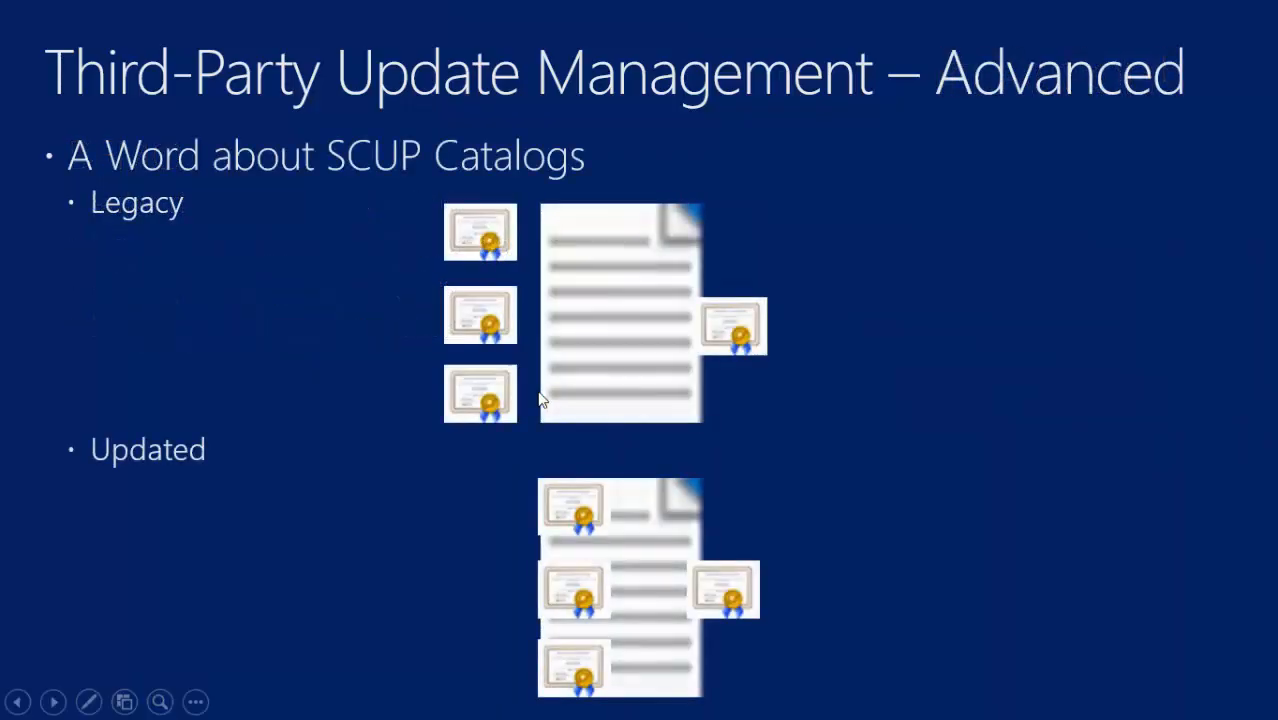
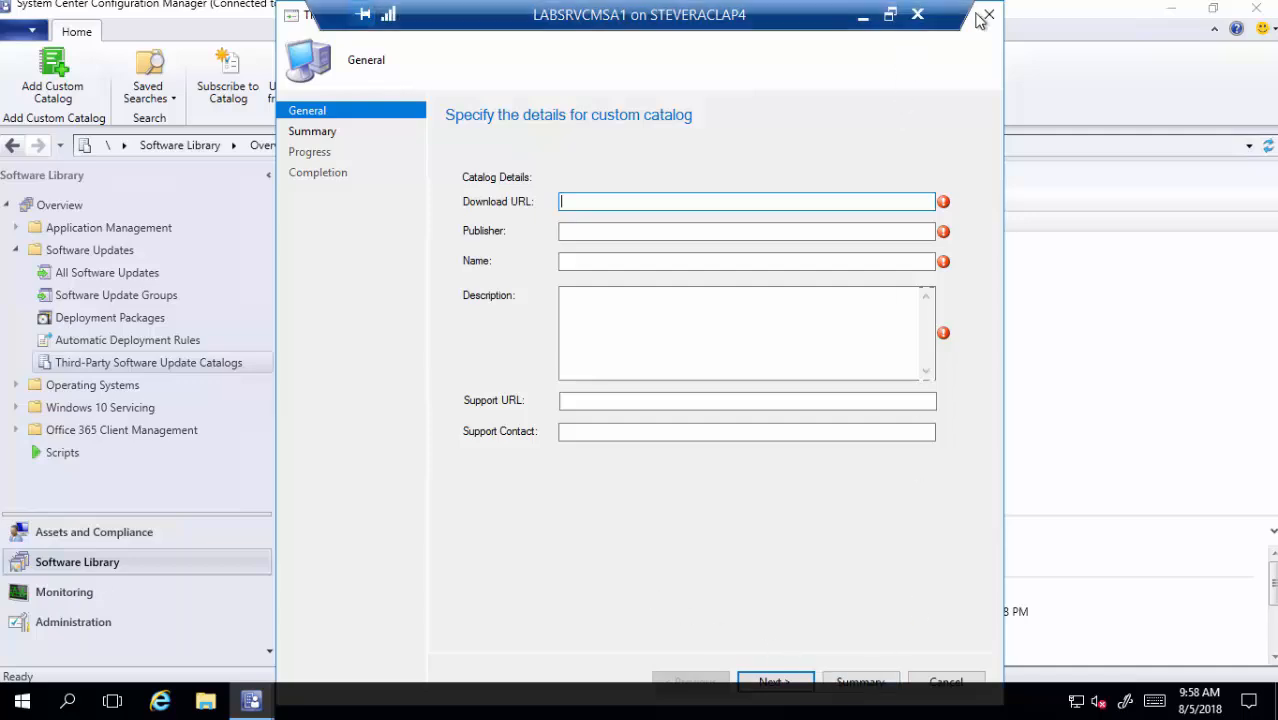
- Discard the blank custom catalog wizard and select the Adobe Systems catalog row
{"action": "left_click", "coordinate": [989, 16]}
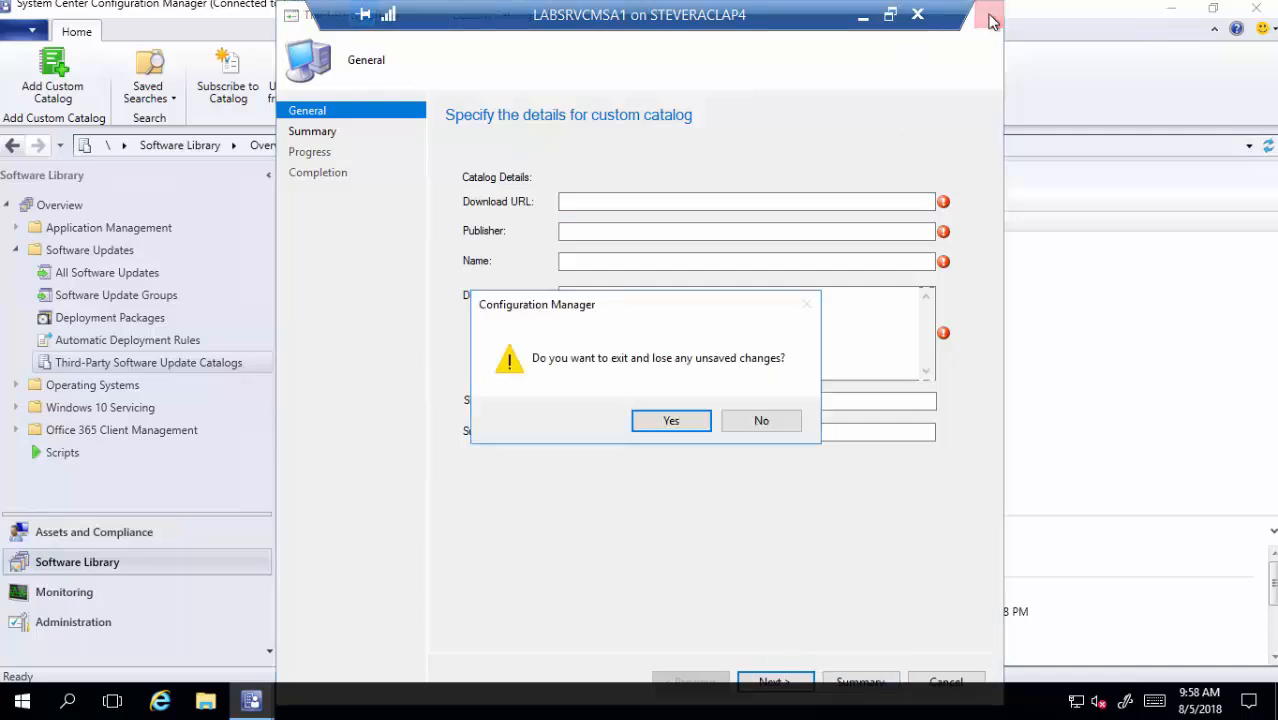
{"action": "left_click", "coordinate": [671, 421]}
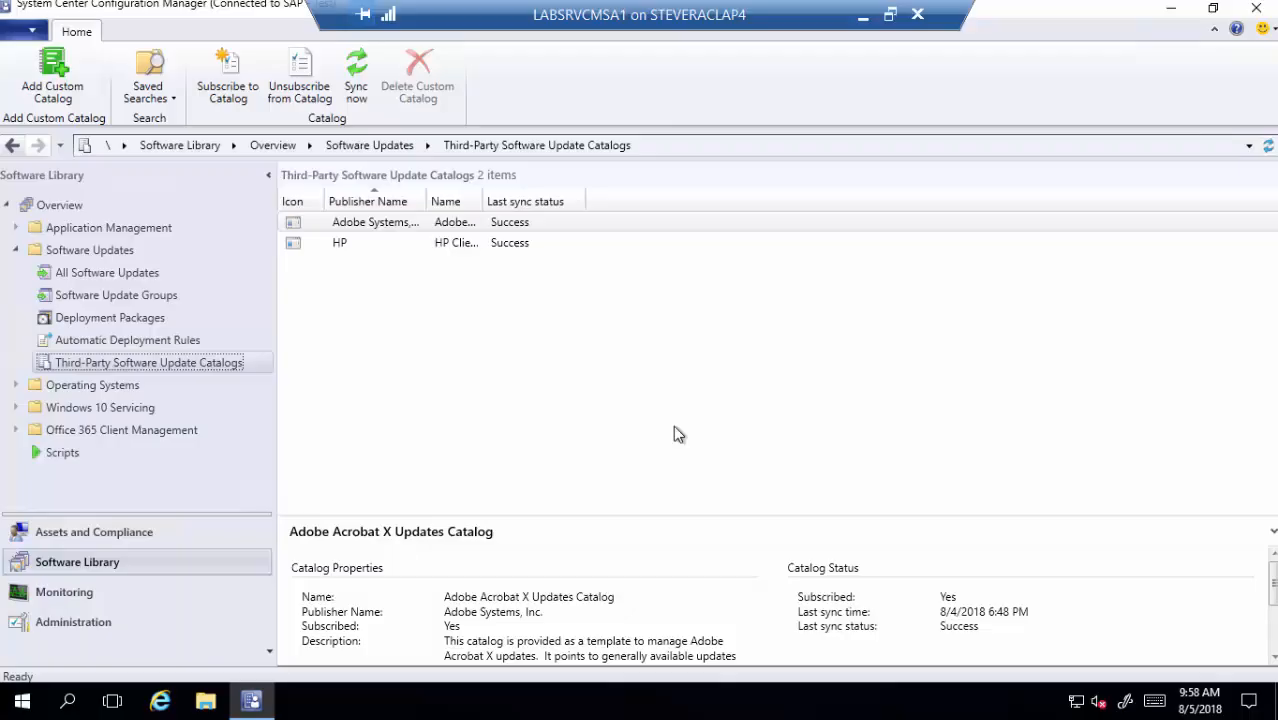
{"action": "left_click", "coordinate": [410, 222]}
{"action": "right_click", "coordinate": [399, 223]}
{"action": "left_click", "coordinate": [336, 238]}
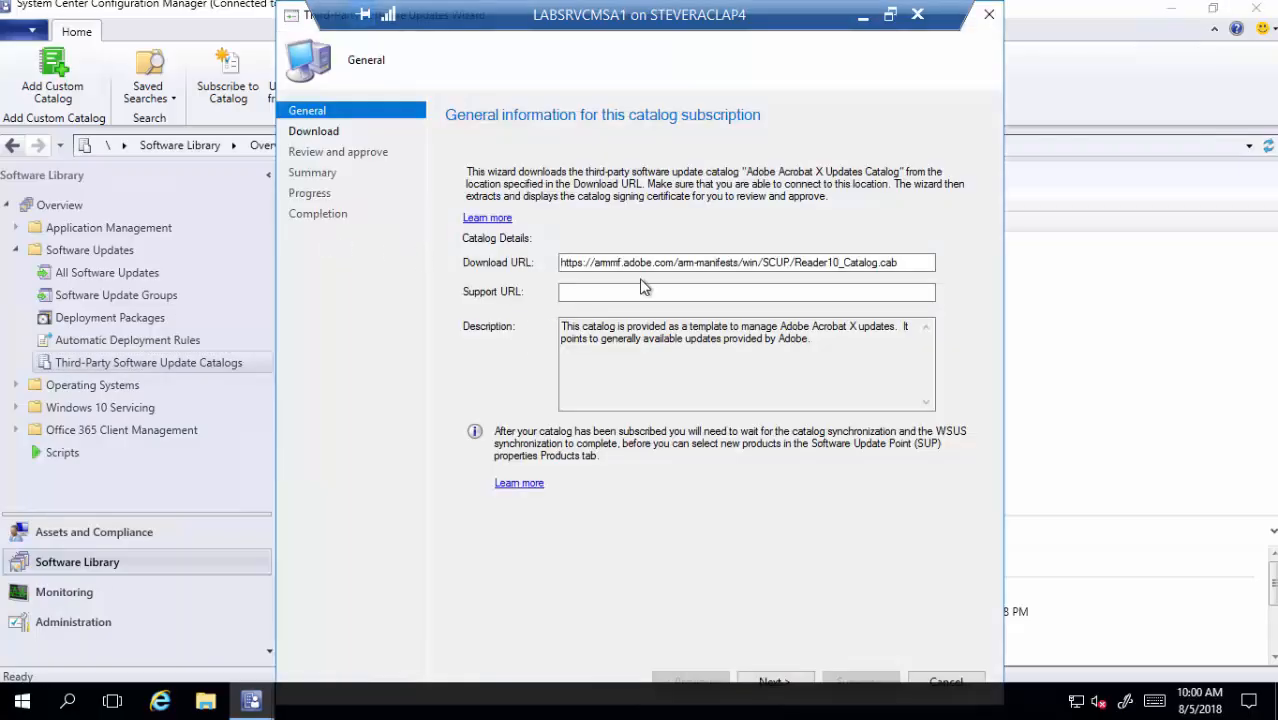
{"action": "left_click", "coordinate": [326, 132]}
{"action": "left_click", "coordinate": [336, 152]}
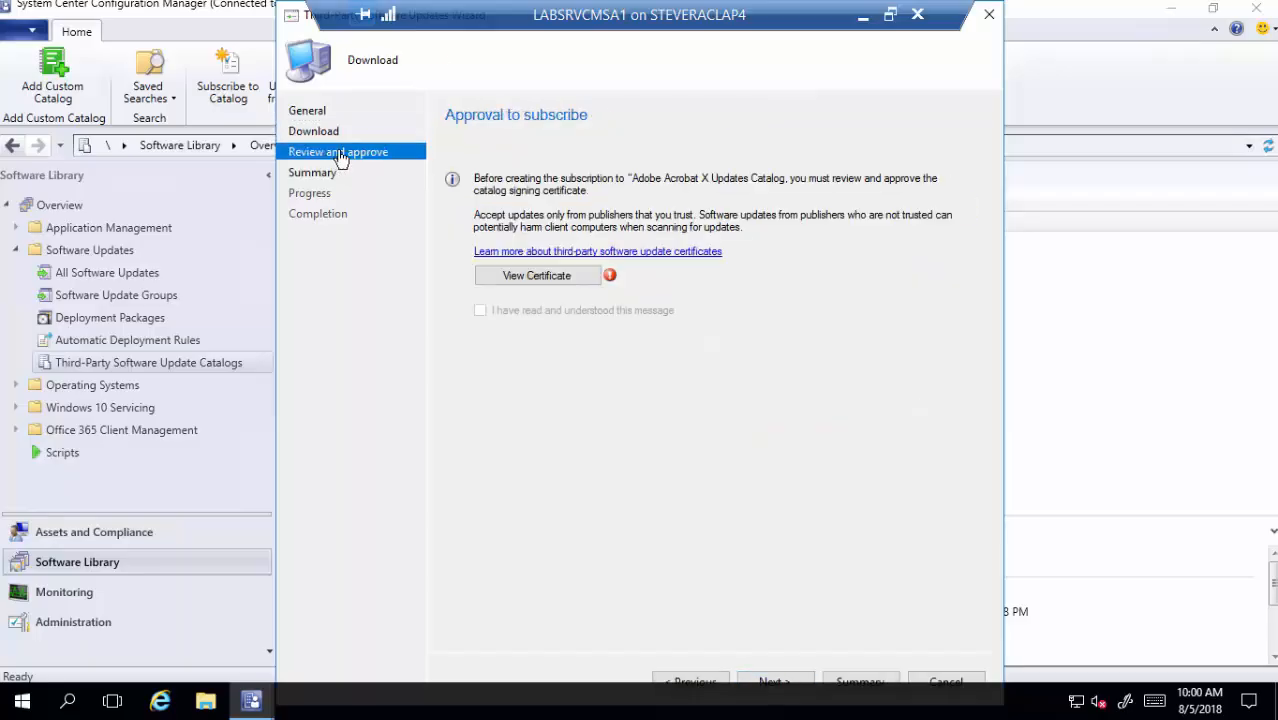
{"action": "left_click", "coordinate": [560, 278]}
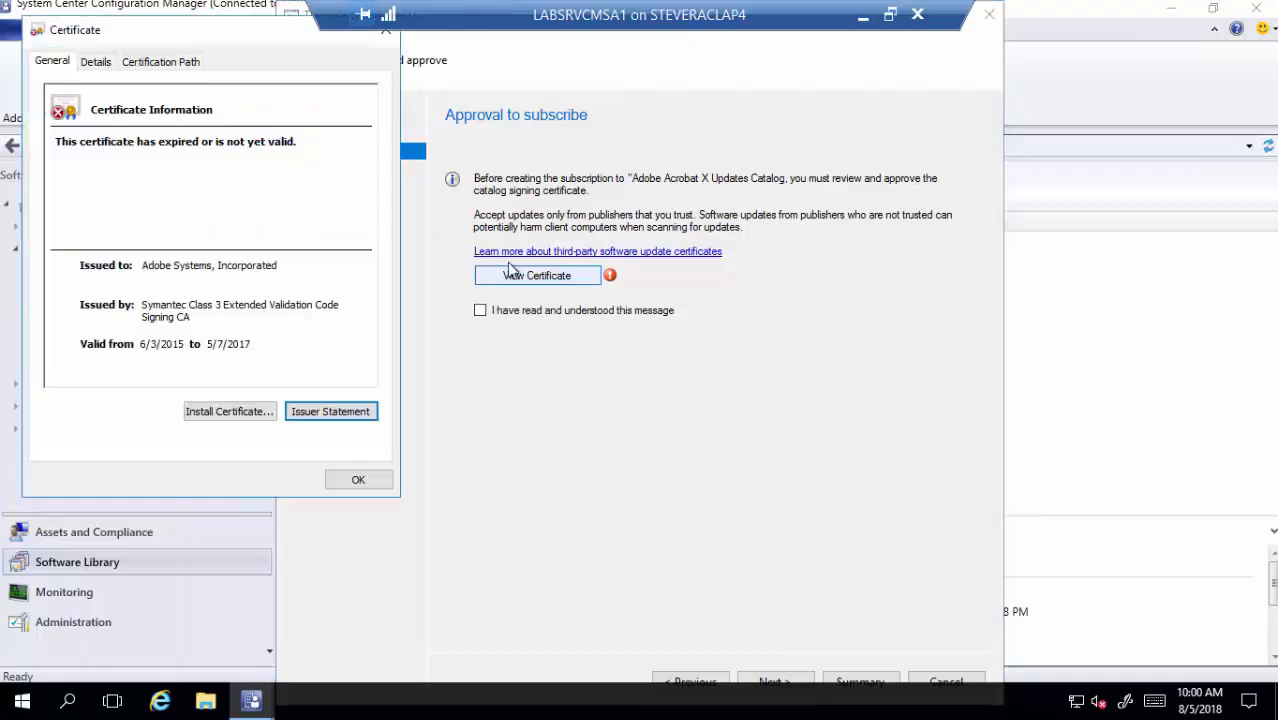
{"action": "left_click", "coordinate": [358, 483]}
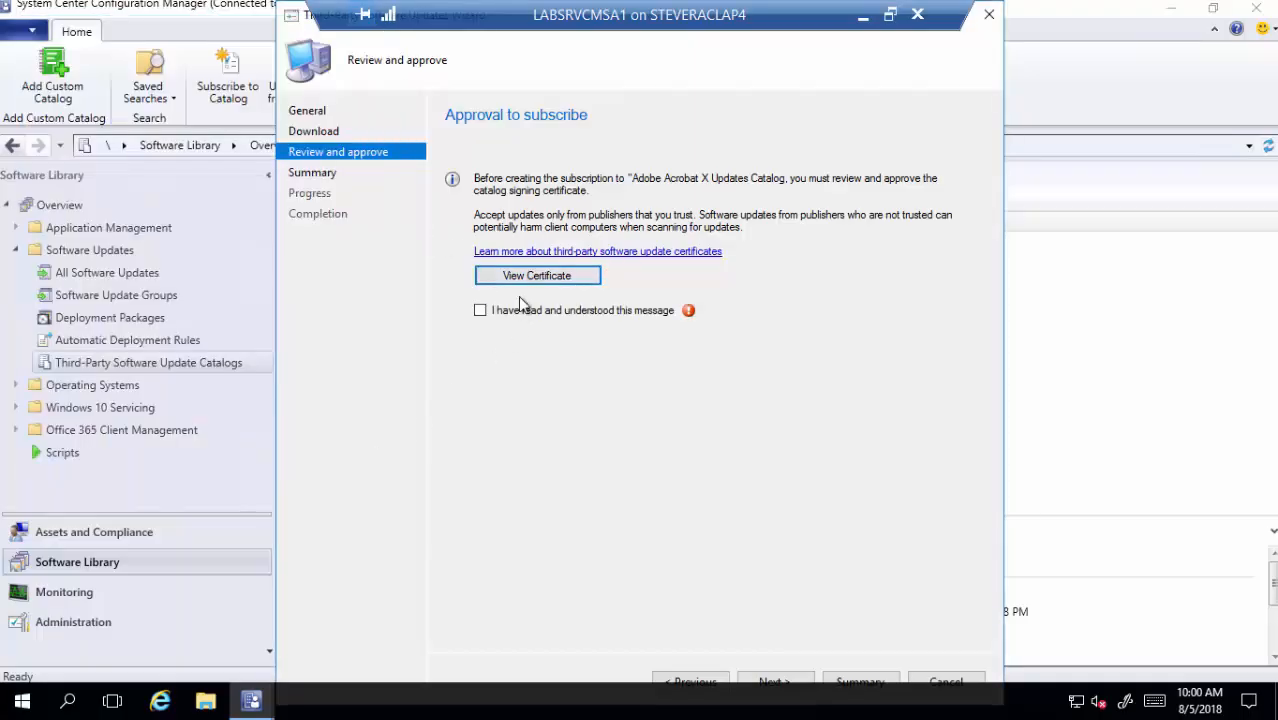
{"action": "left_click", "coordinate": [480, 310]}
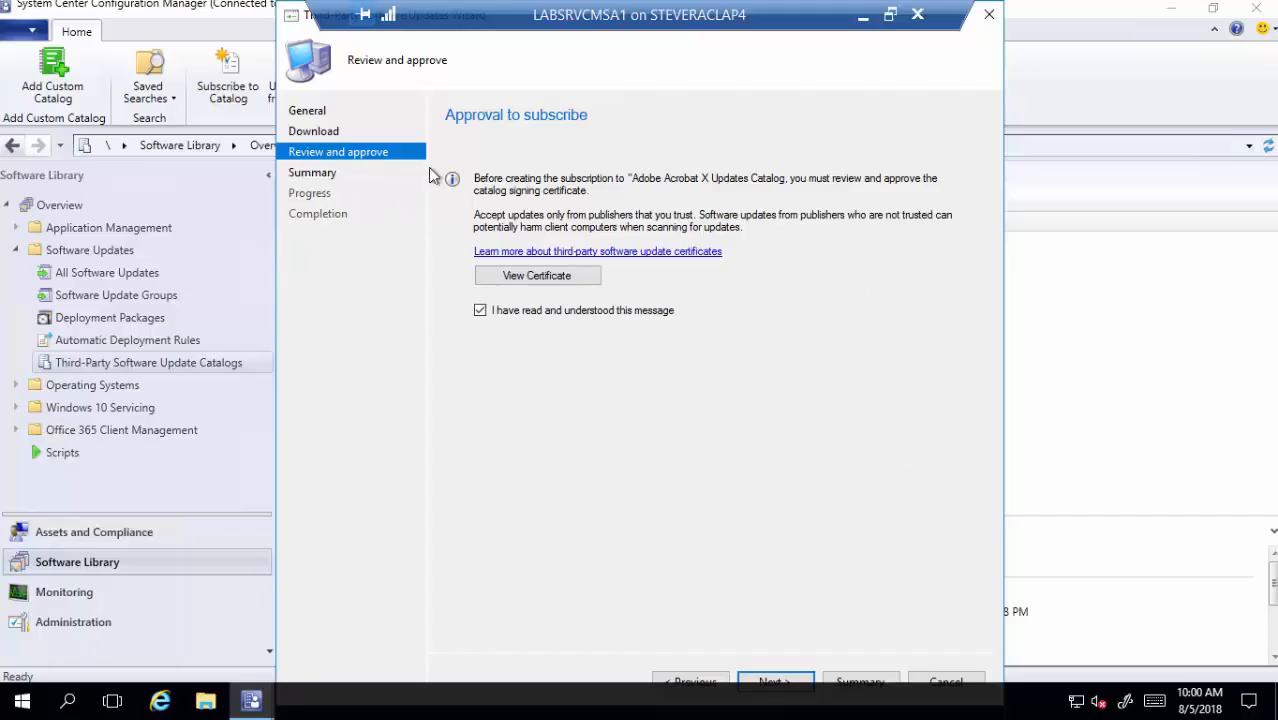
{"action": "left_click", "coordinate": [988, 14]}
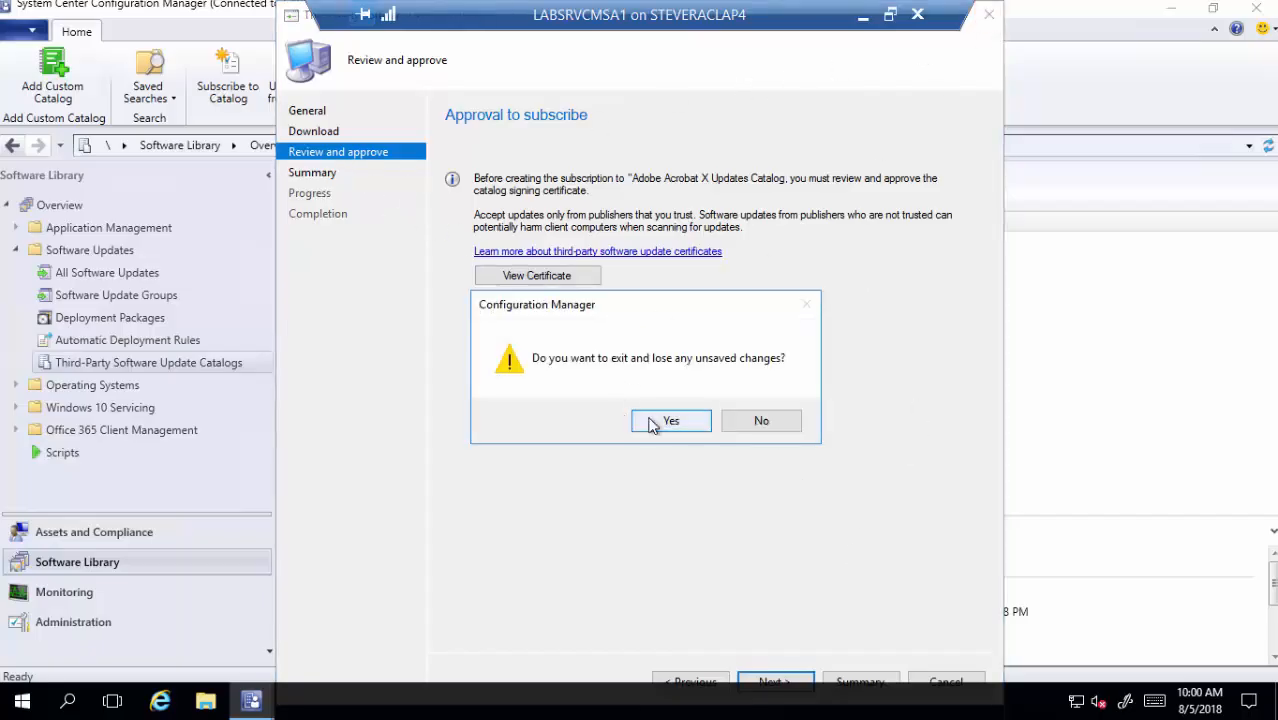
{"action": "left_click", "coordinate": [656, 421]}
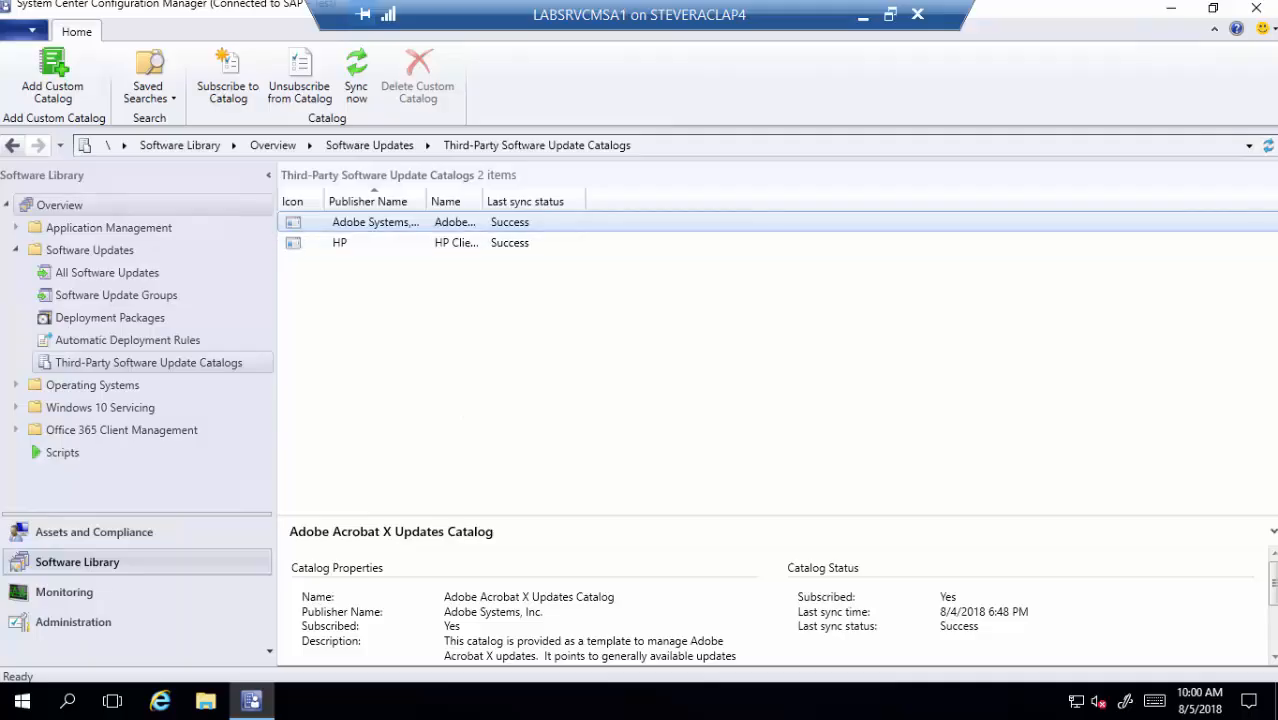
{"action": "left_click", "coordinate": [96, 624]}
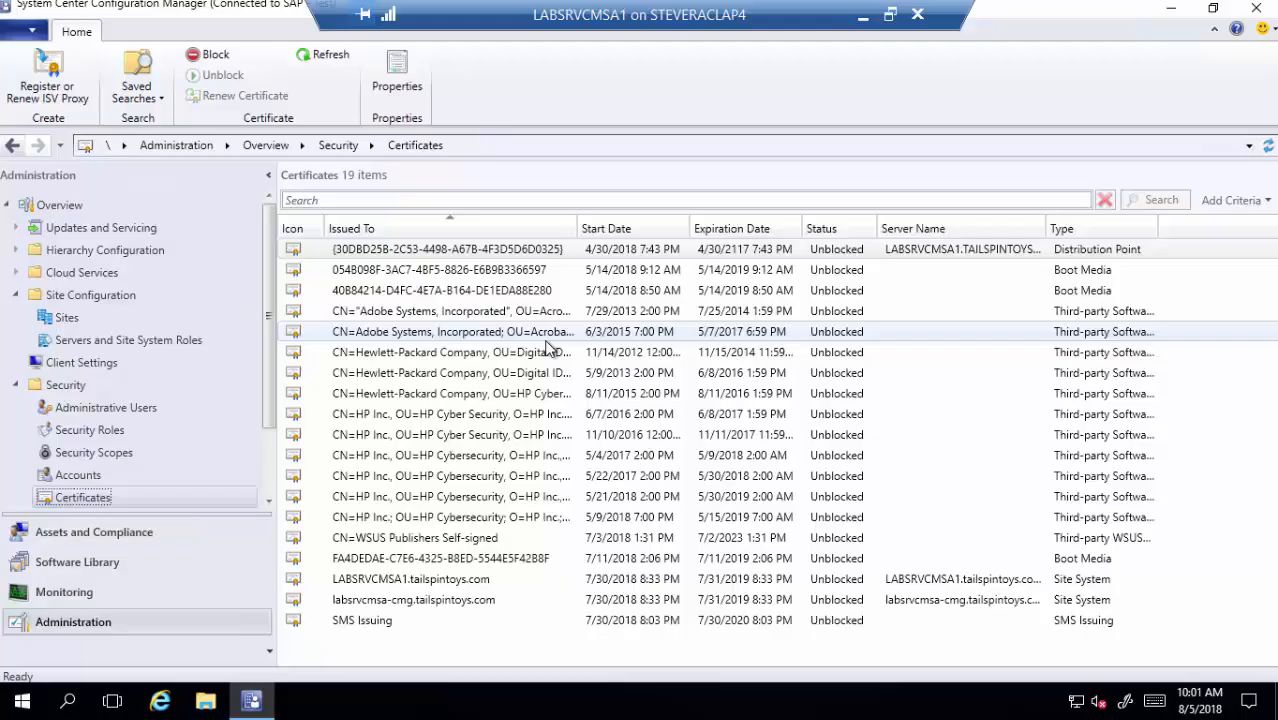
{"action": "left_click", "coordinate": [103, 563]}
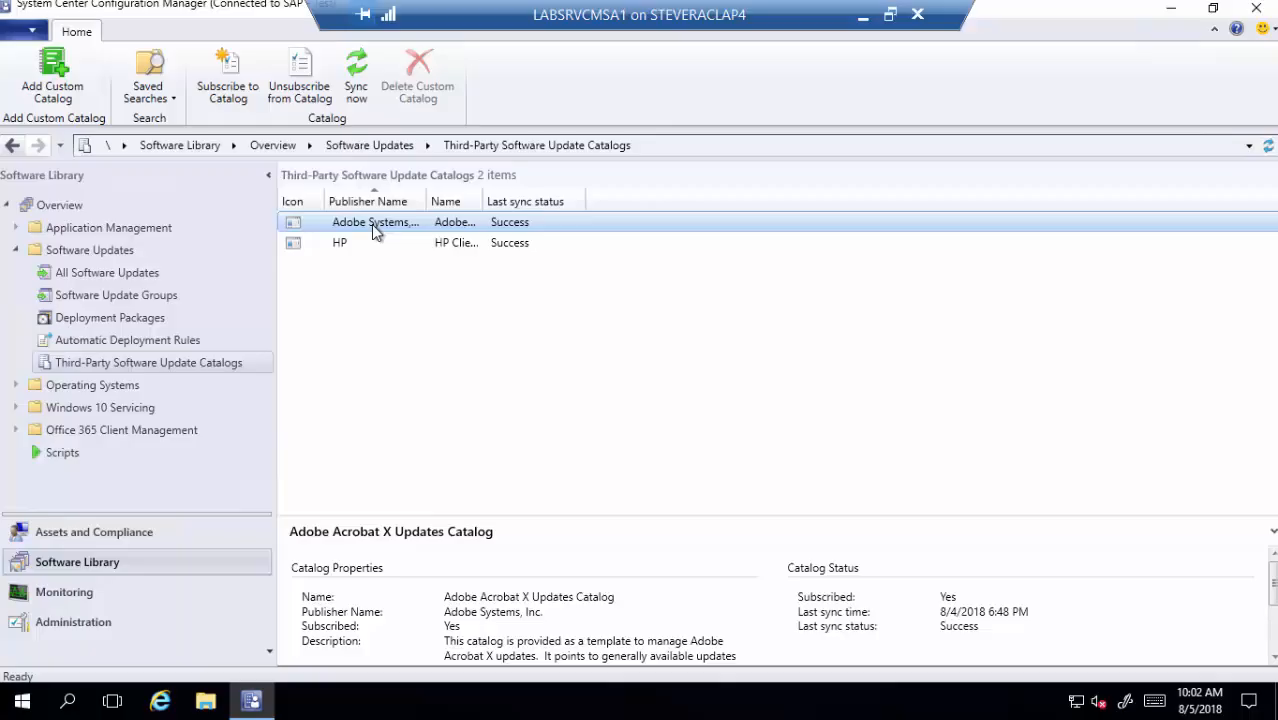
- Filter All Software Updates to vendor Adobe Systems, Inc
{"action": "left_click", "coordinate": [97, 275]}
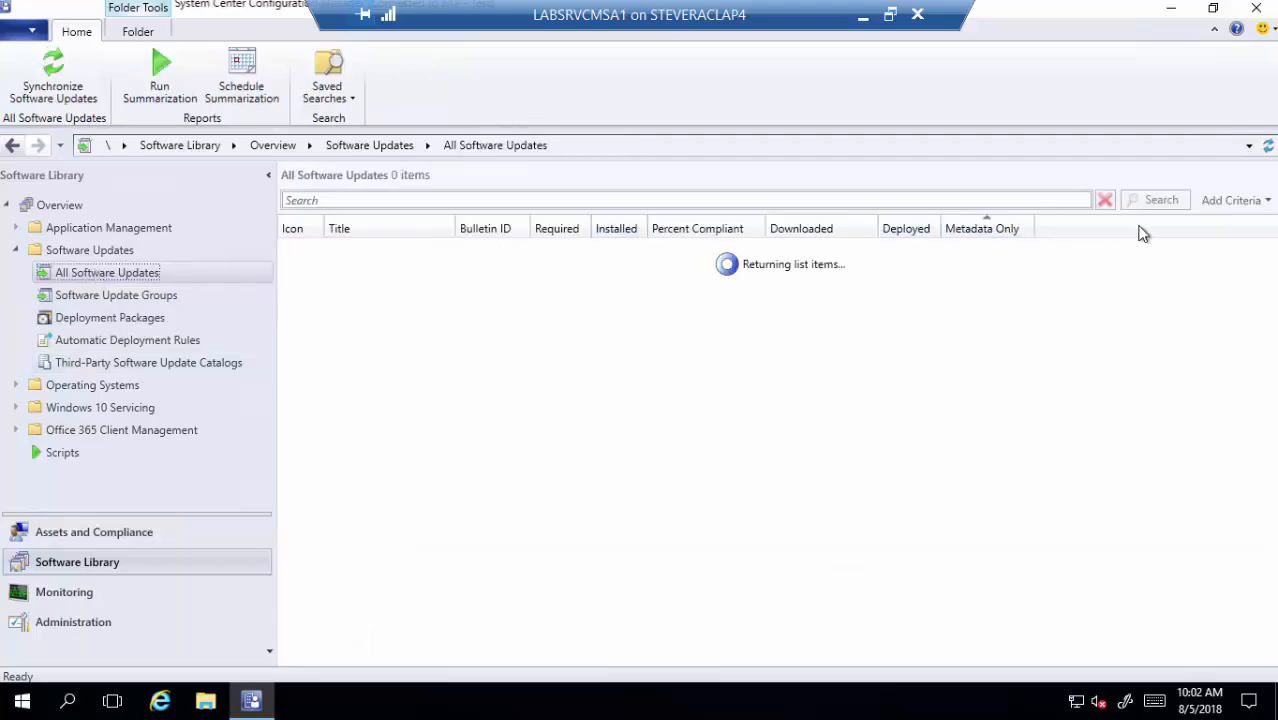
{"action": "left_click", "coordinate": [1232, 203]}
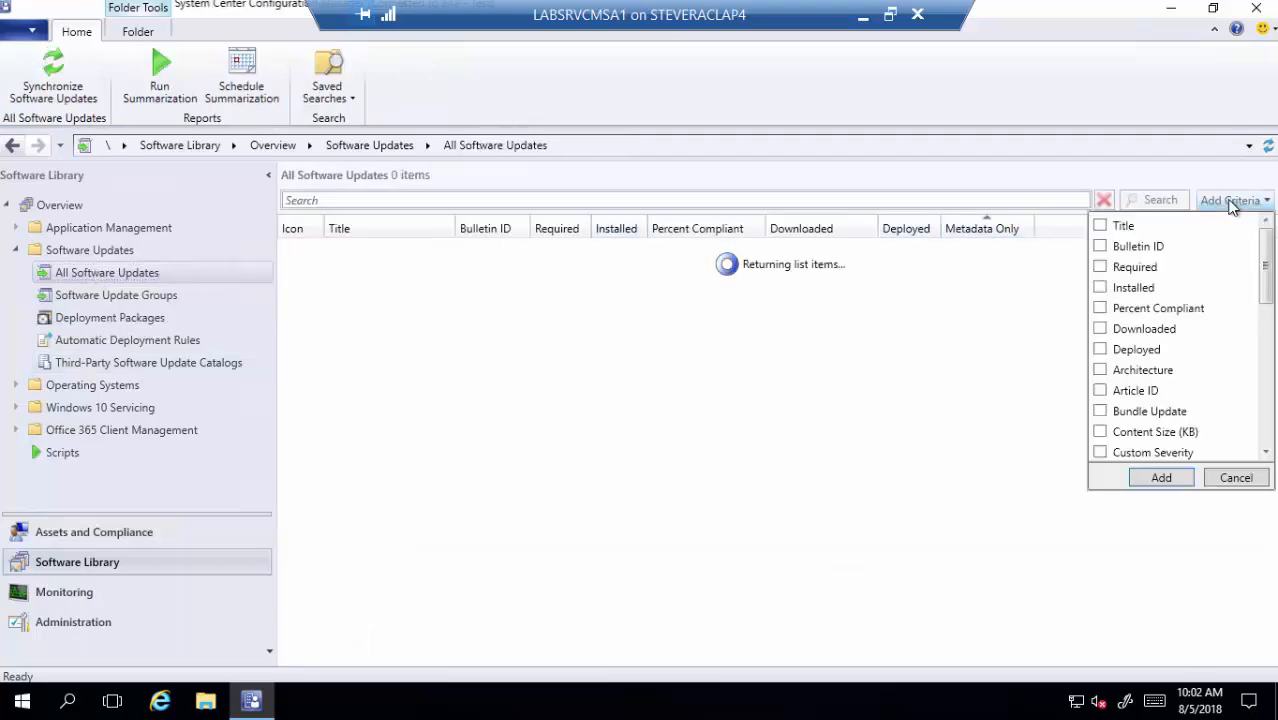
{"action": "scroll", "coordinate": [1187, 405], "scroll_direction": "down", "scroll_amount": 5}
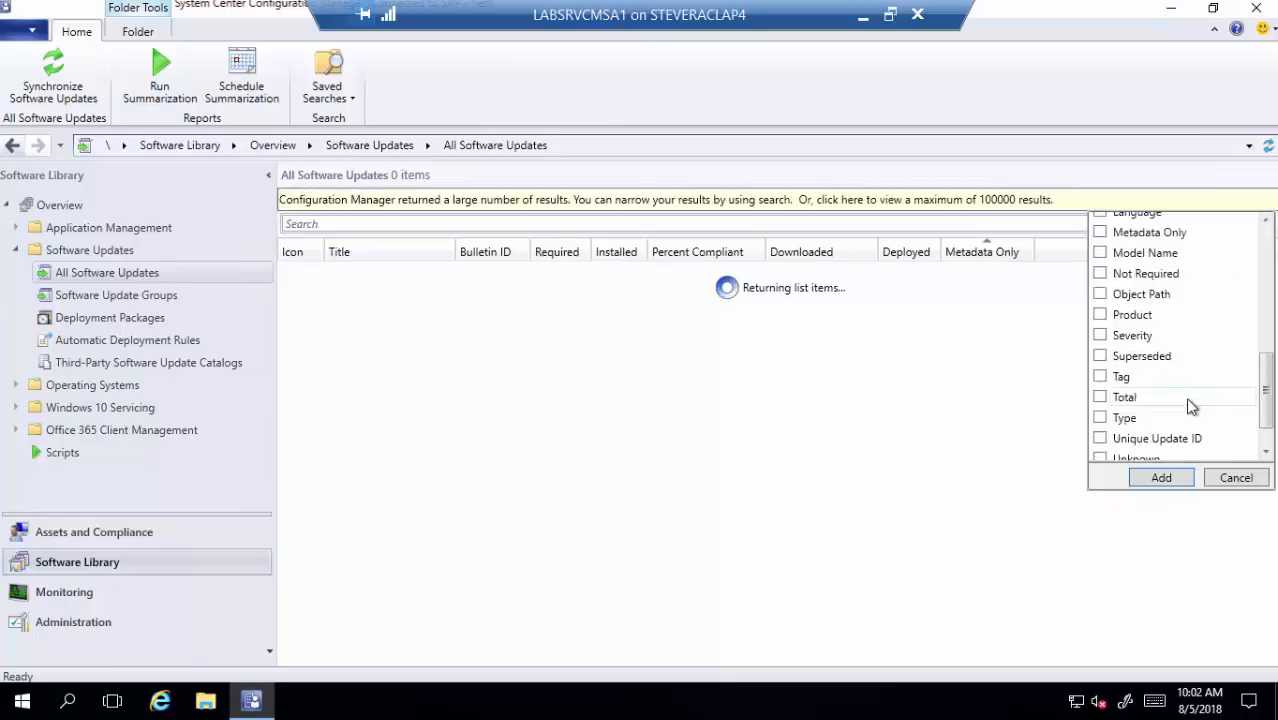
{"action": "left_click", "coordinate": [1100, 450]}
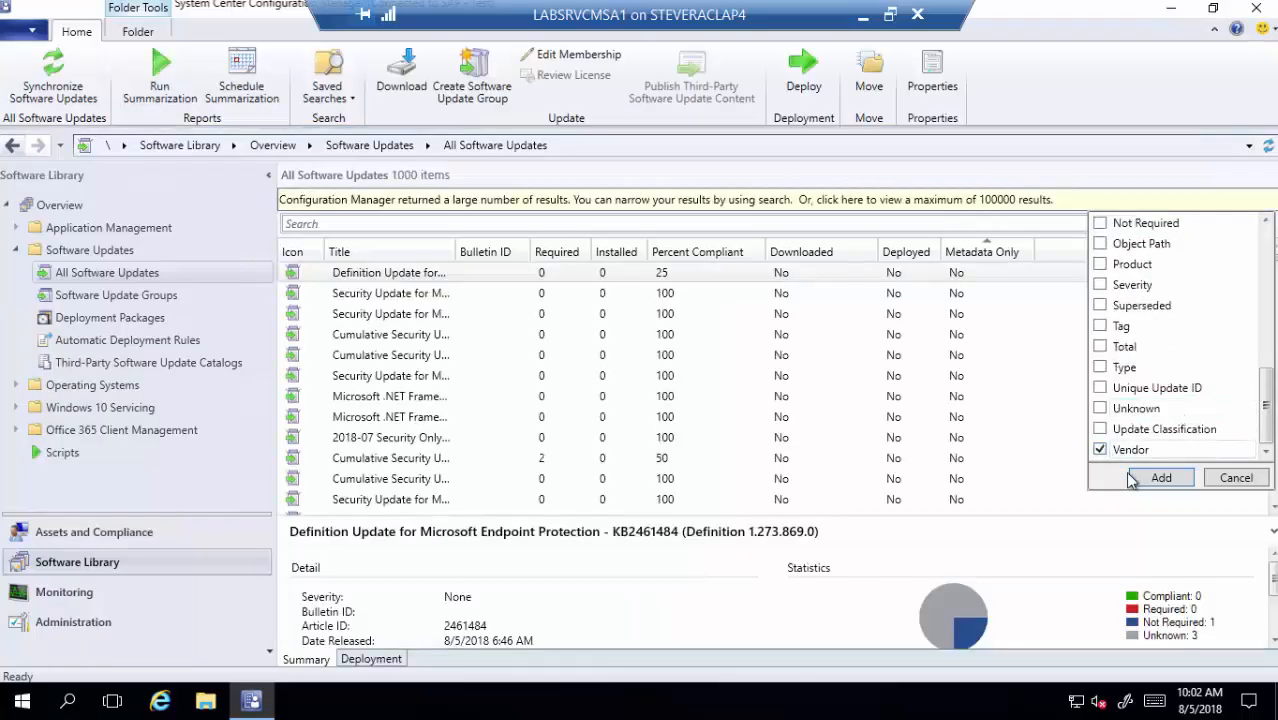
{"action": "left_click", "coordinate": [1141, 478]}
{"action": "left_click", "coordinate": [1130, 226]}
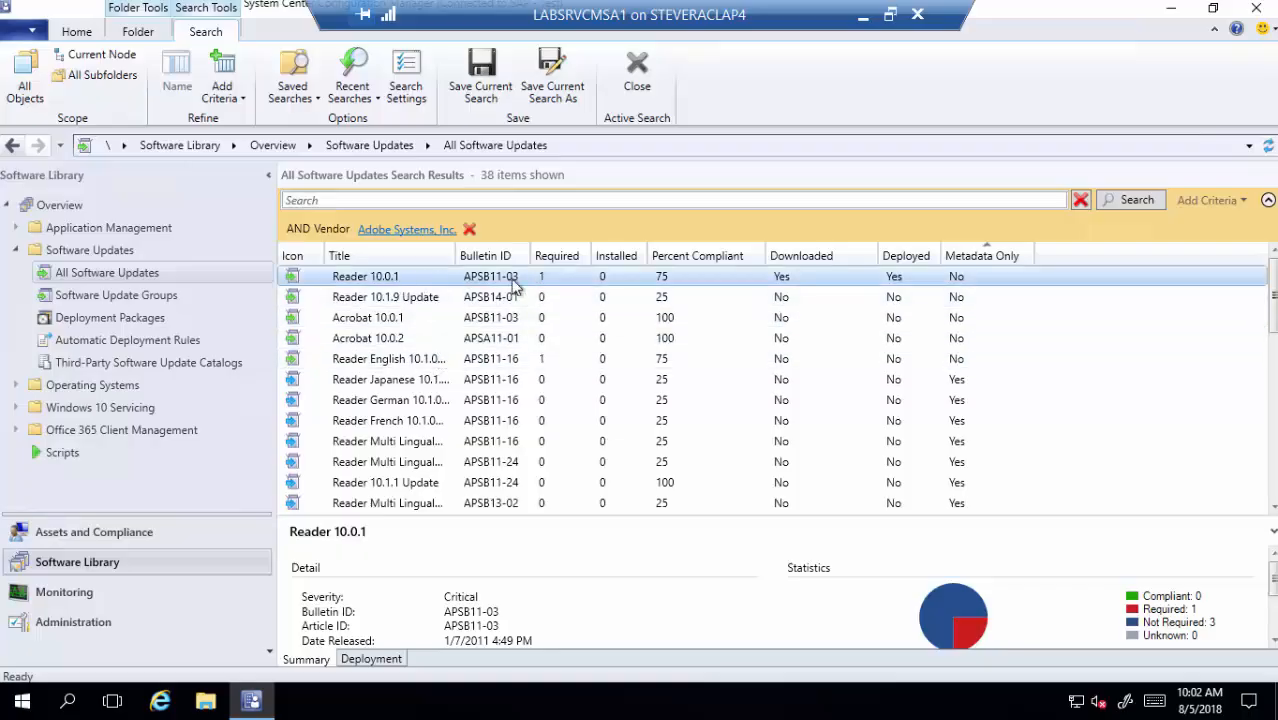
{"action": "scroll", "coordinate": [548, 366], "scroll_direction": "down", "scroll_amount": 1}
{"action": "scroll", "coordinate": [547, 361], "scroll_direction": "down", "scroll_amount": 5}
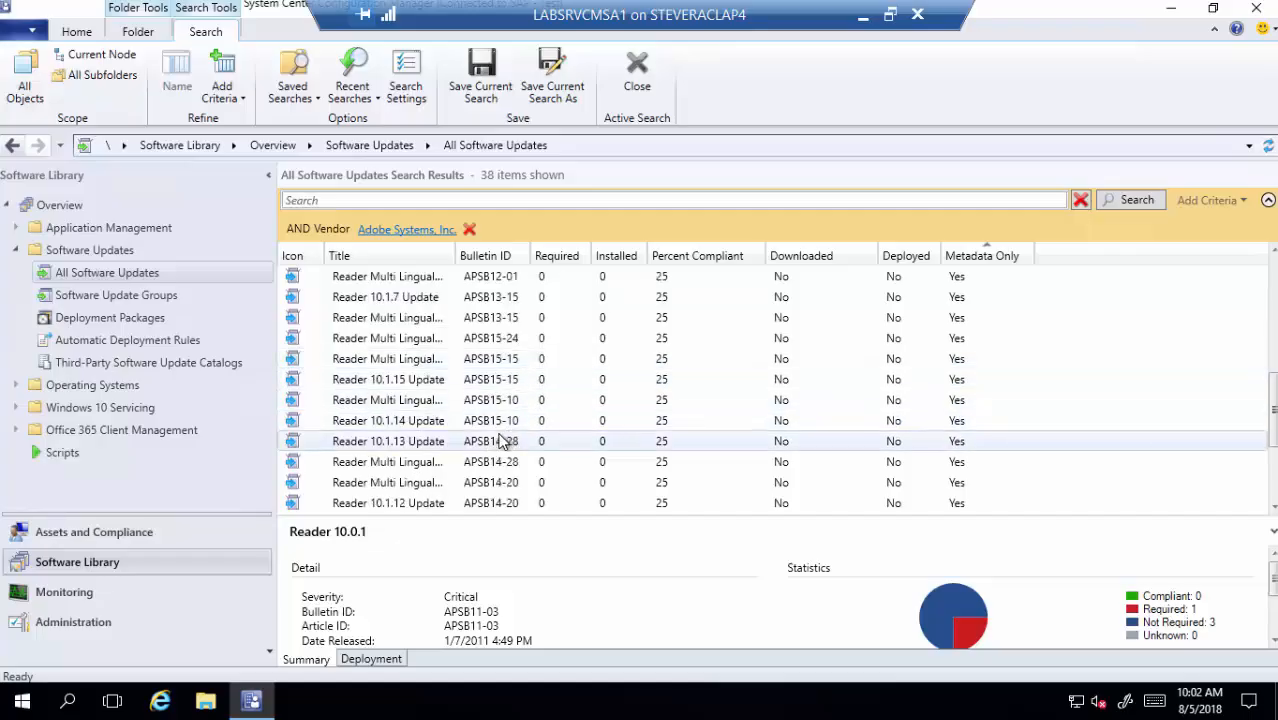
- Publish the third-party software update content for Reader 10.1.13 Update
{"action": "right_click", "coordinate": [420, 450]}
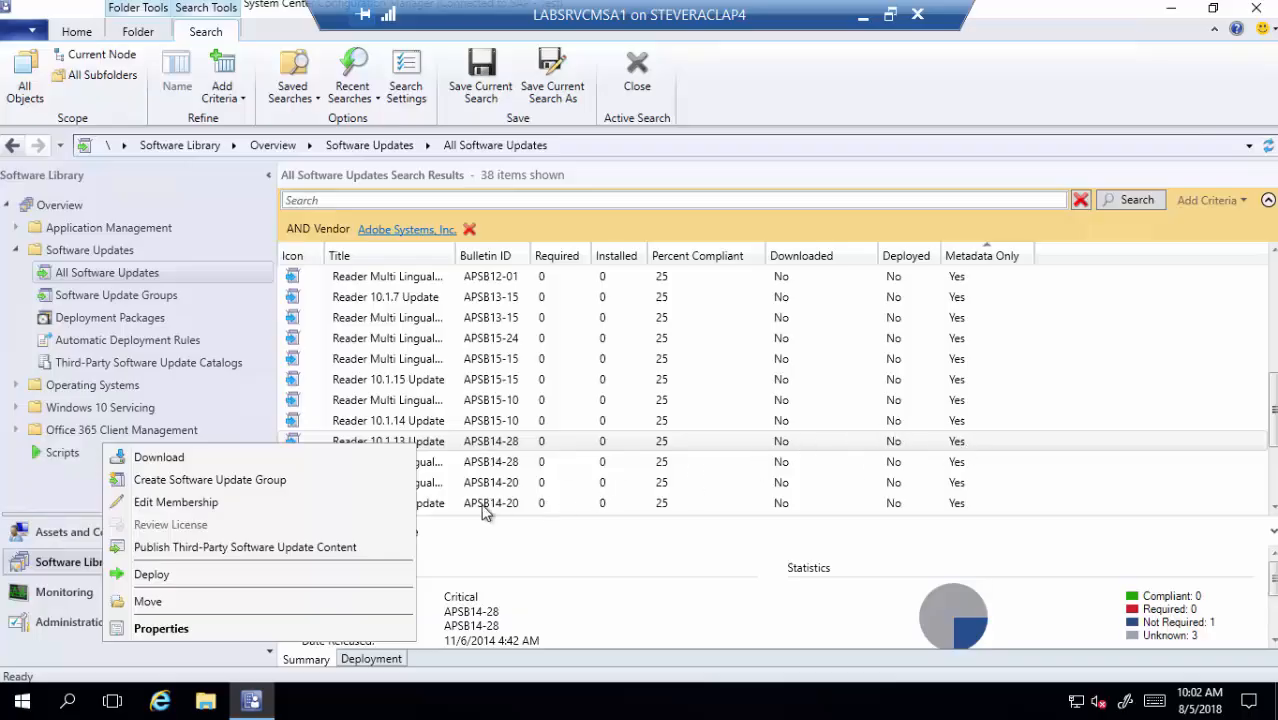
{"action": "left_click", "coordinate": [296, 550]}
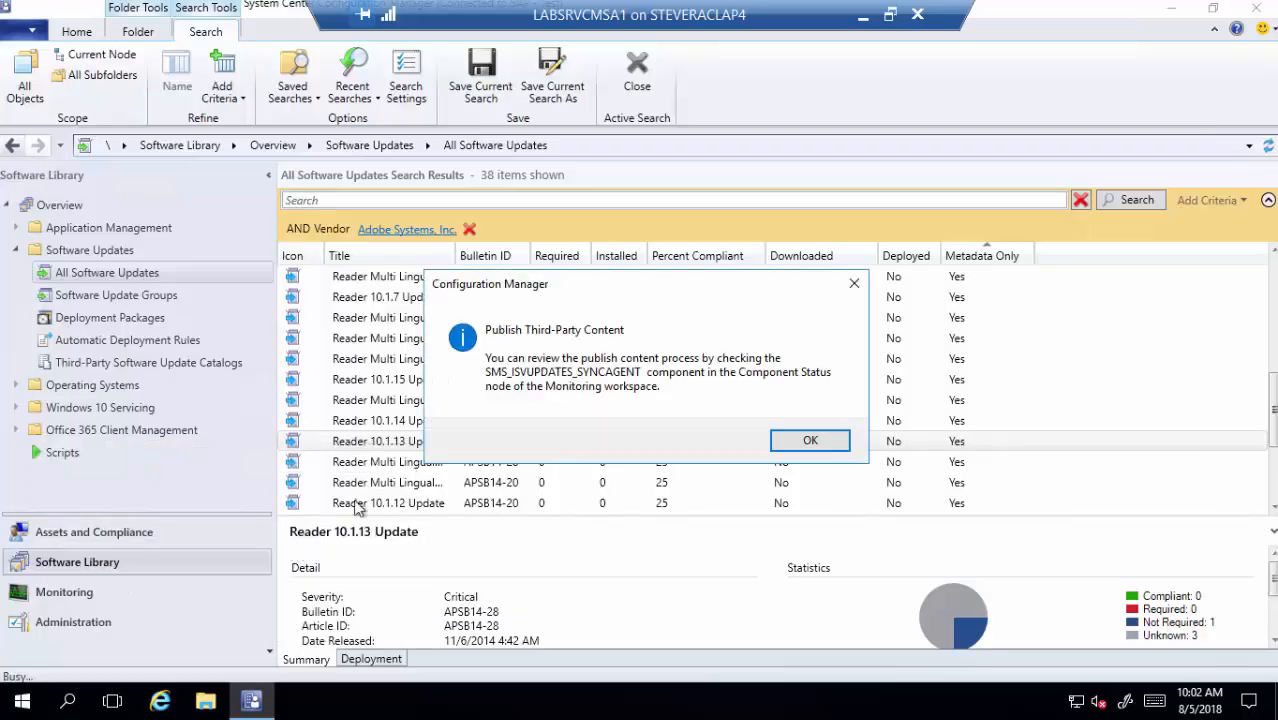
{"action": "left_click", "coordinate": [806, 441]}
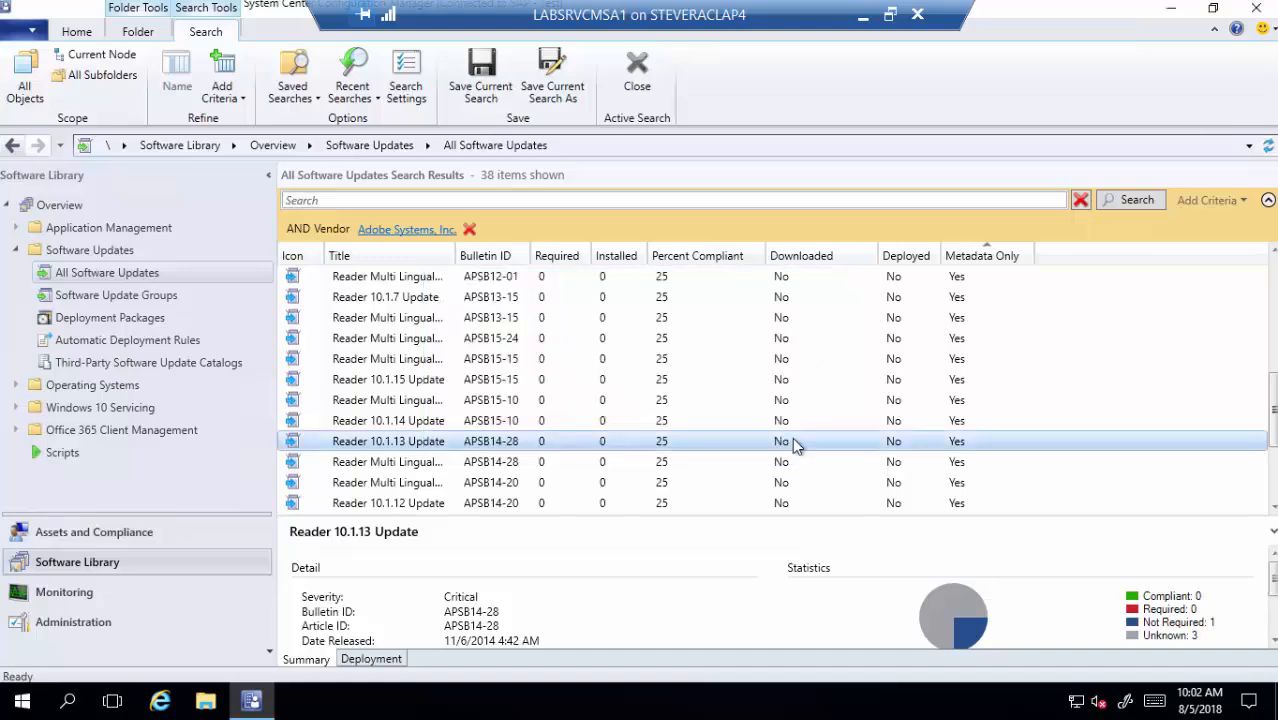
- Open SMS_ISVUPDATES_SYNCAGENT.log and read the signature-check, TRUST_FAIL and UPDATECONTENT_FAIL error details
{"action": "left_click", "coordinate": [205, 703]}
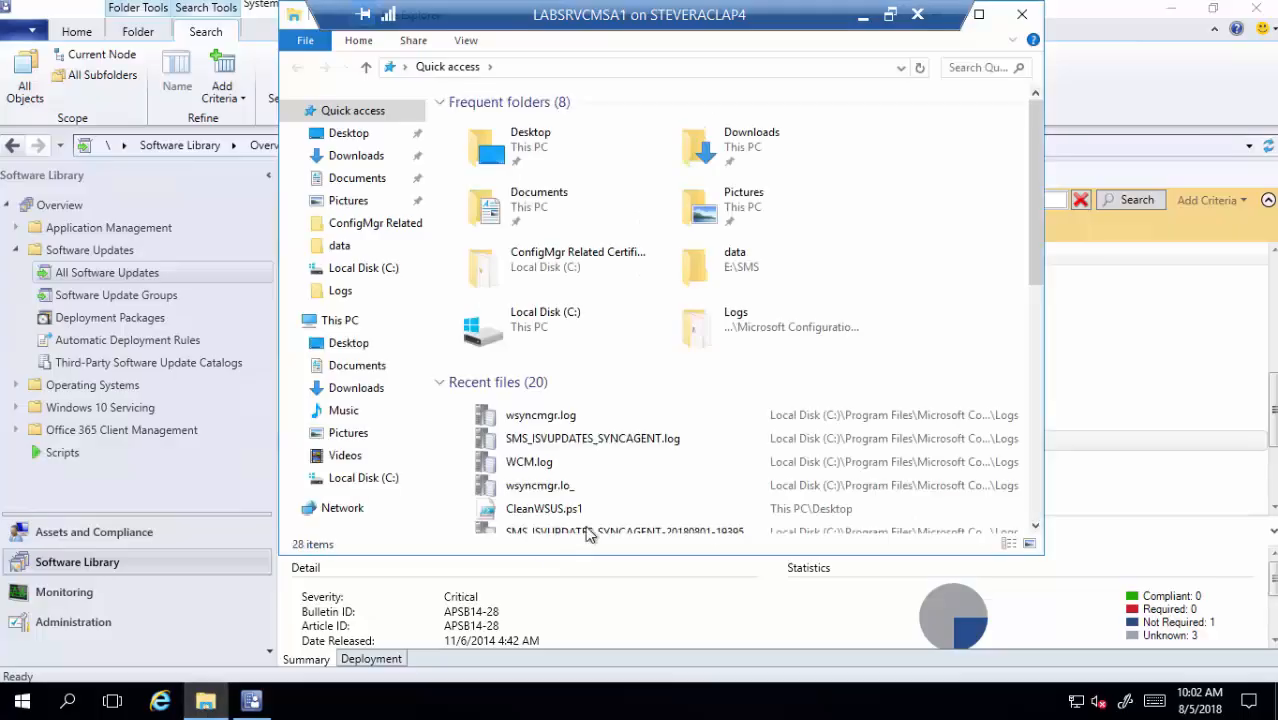
{"action": "double_click", "coordinate": [620, 441]}
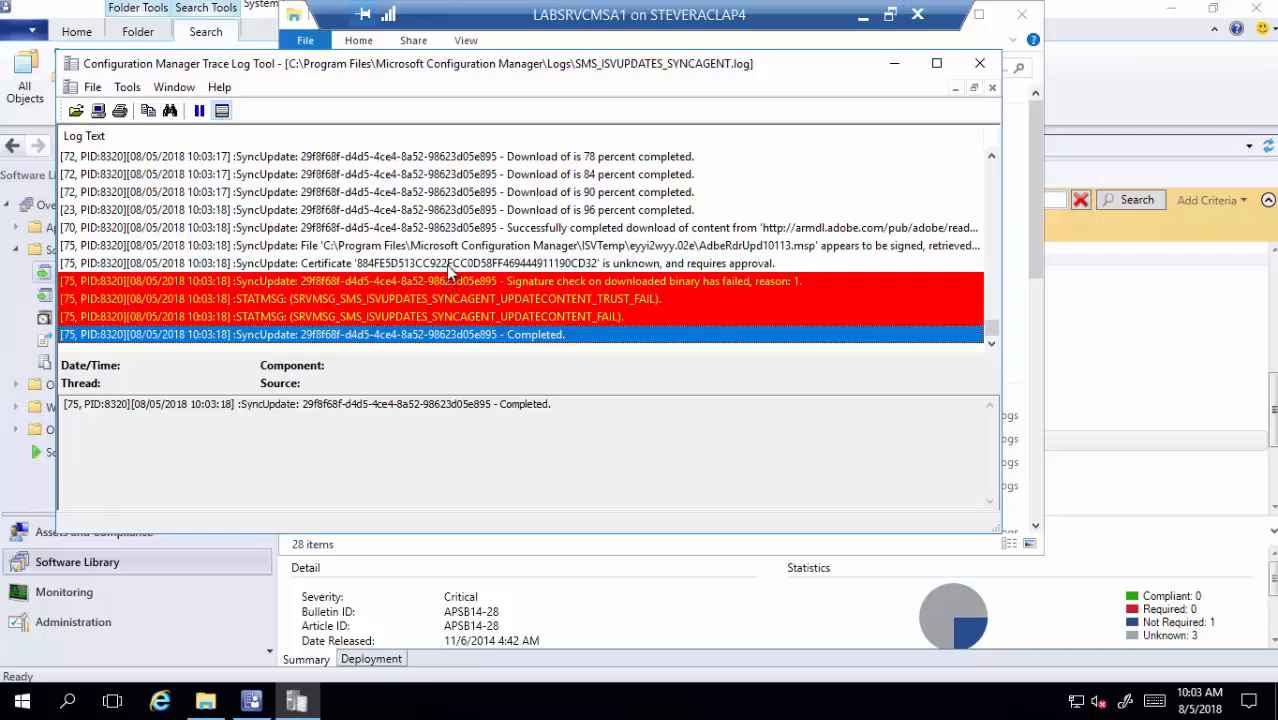
{"action": "left_click", "coordinate": [544, 281]}
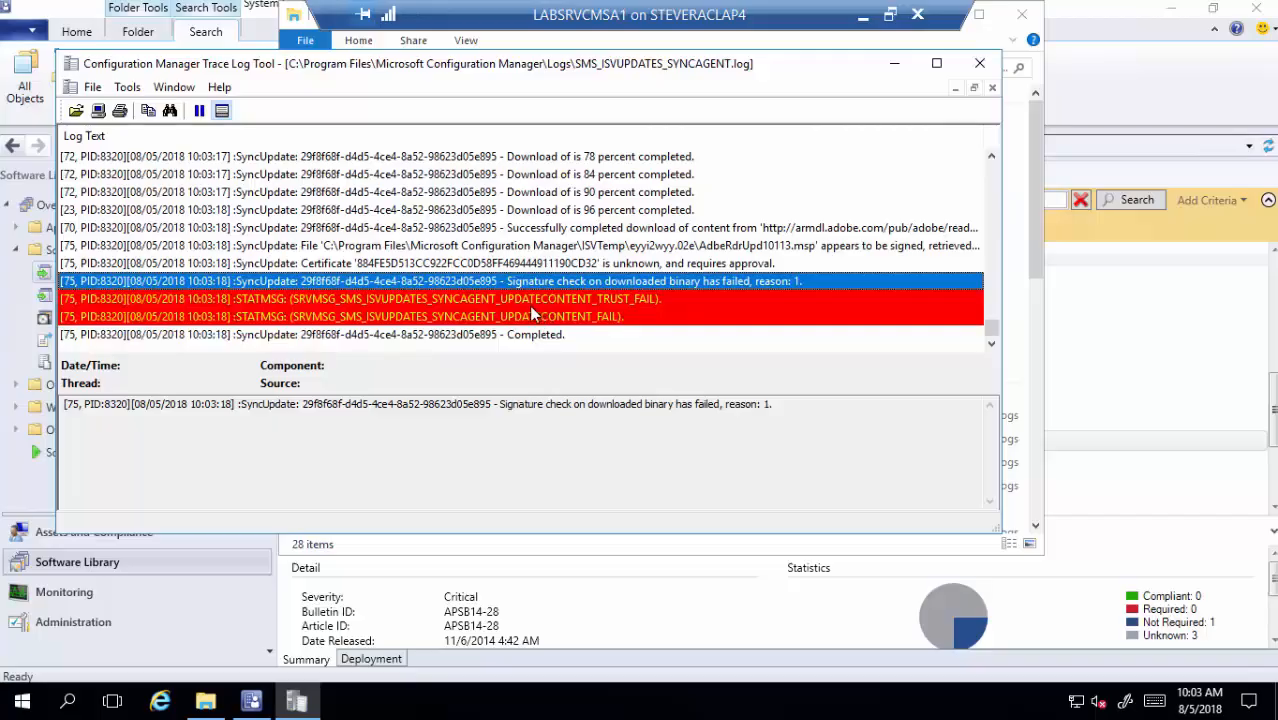
{"action": "left_click", "coordinate": [530, 301]}
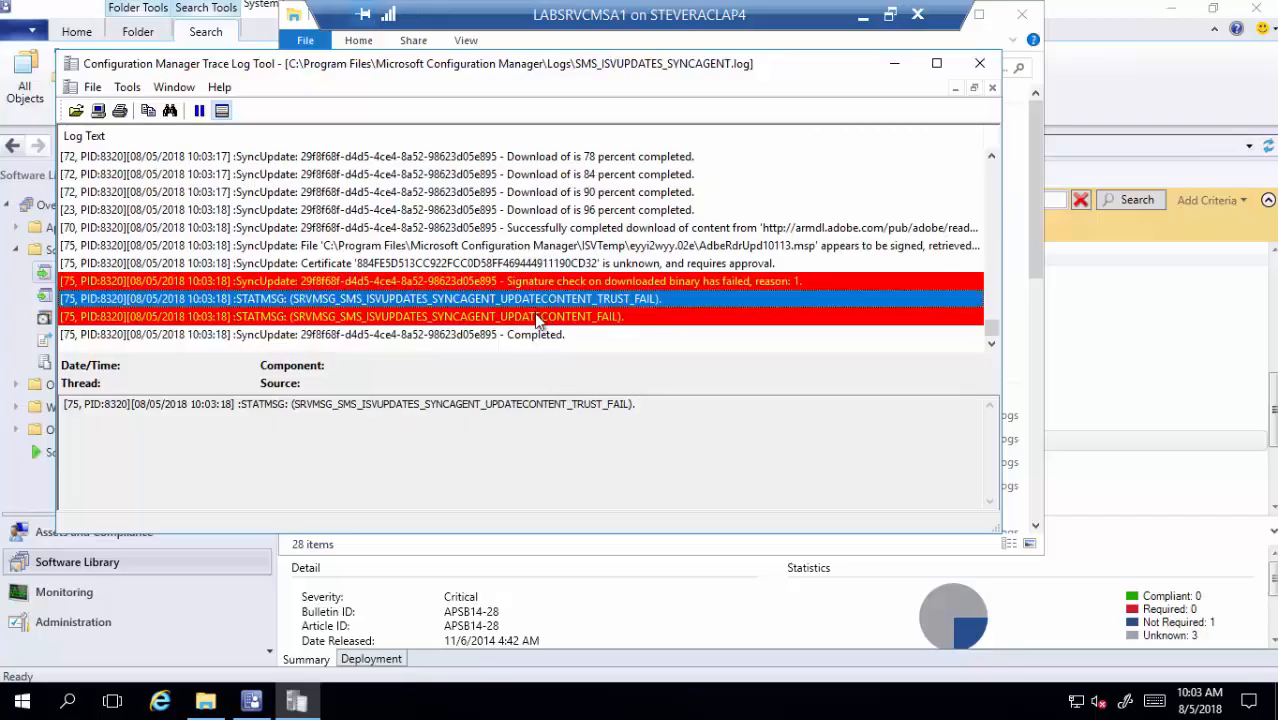
{"action": "left_click", "coordinate": [538, 317]}
{"action": "left_click", "coordinate": [540, 299]}
{"action": "left_click", "coordinate": [542, 281]}
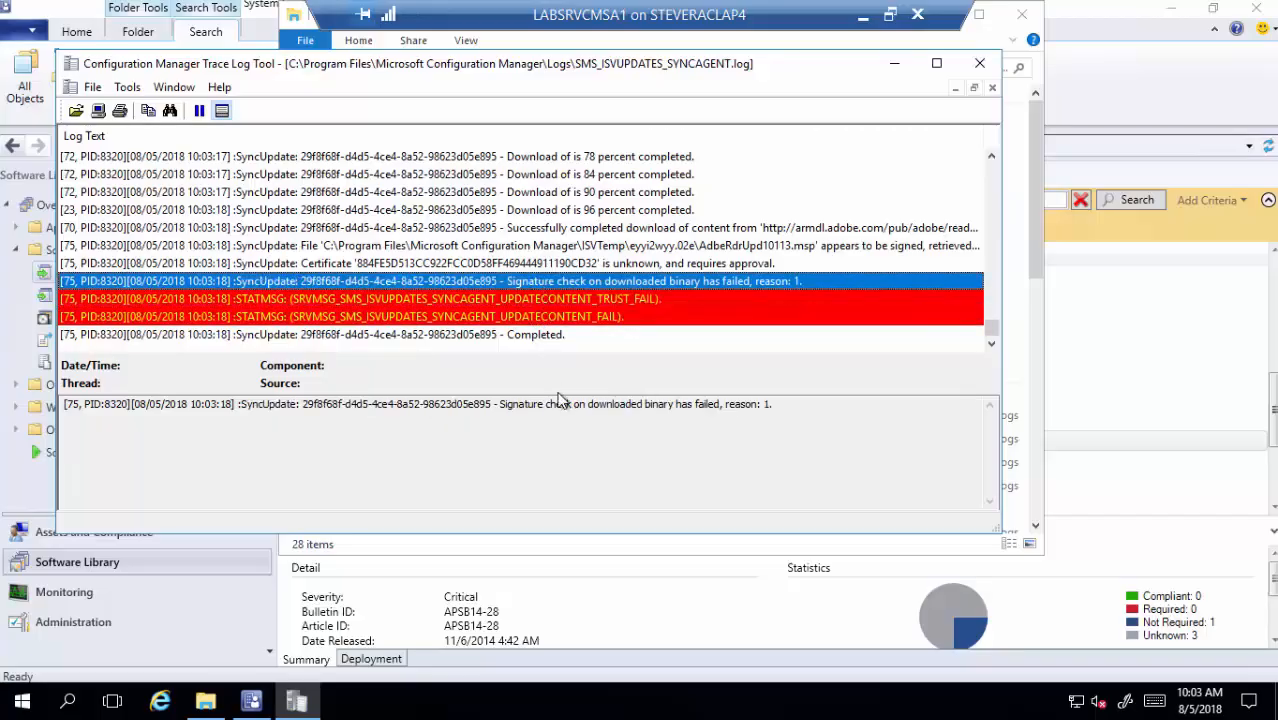
{"action": "left_click", "coordinate": [660, 611]}
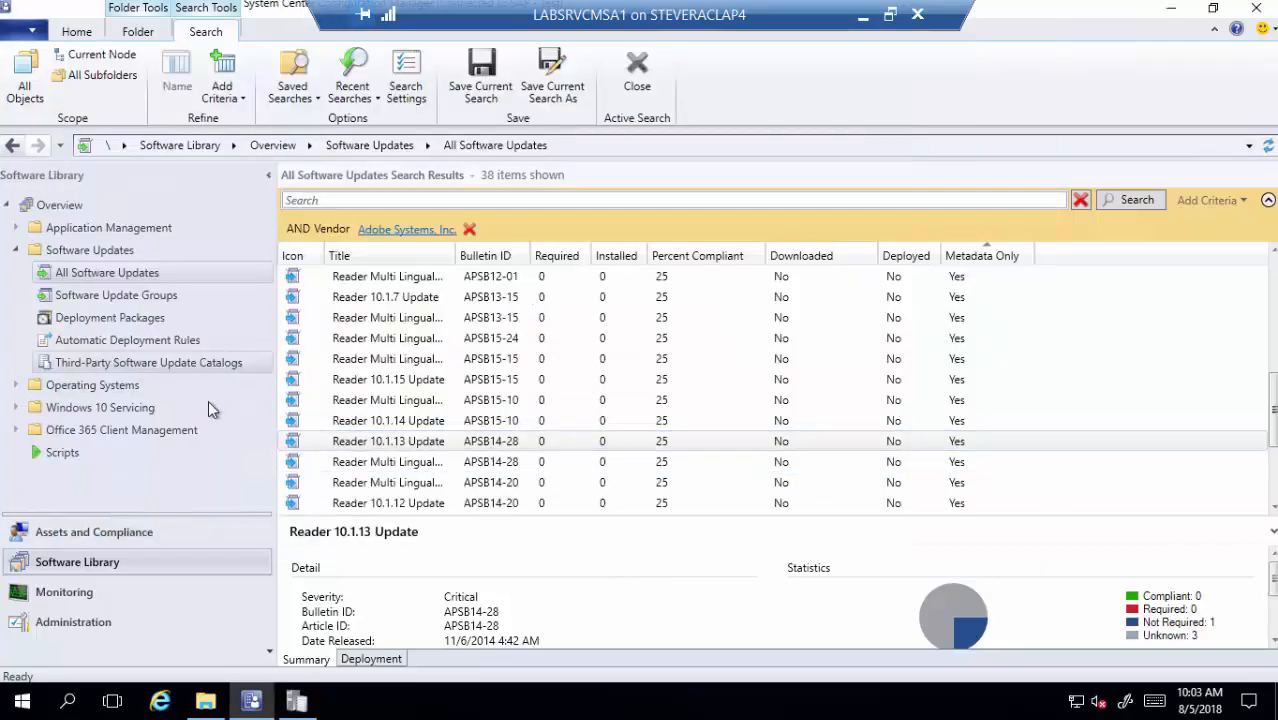
- Search Component Status for 'isv' and review all SMS_ISVUPDATES_SYNCAGENT messages from the past day
{"action": "left_click", "coordinate": [150, 590]}
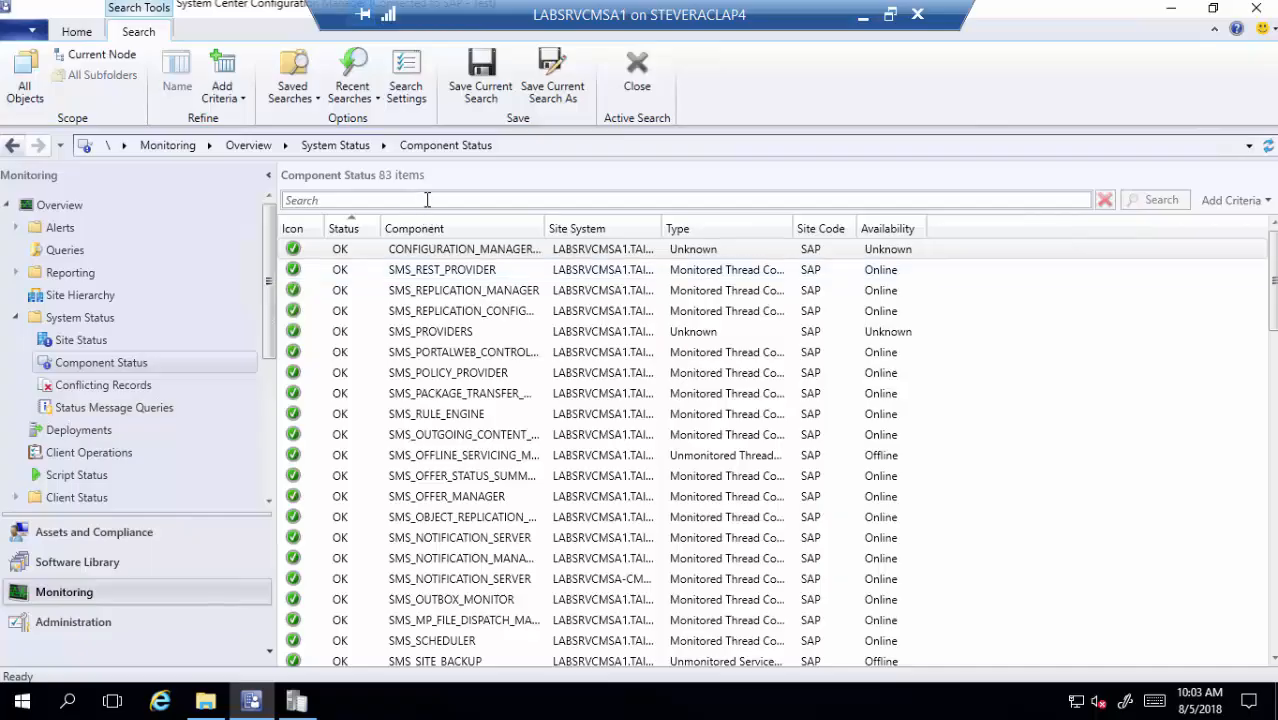
{"action": "left_click", "coordinate": [442, 200]}
{"action": "type", "text": "isv"}
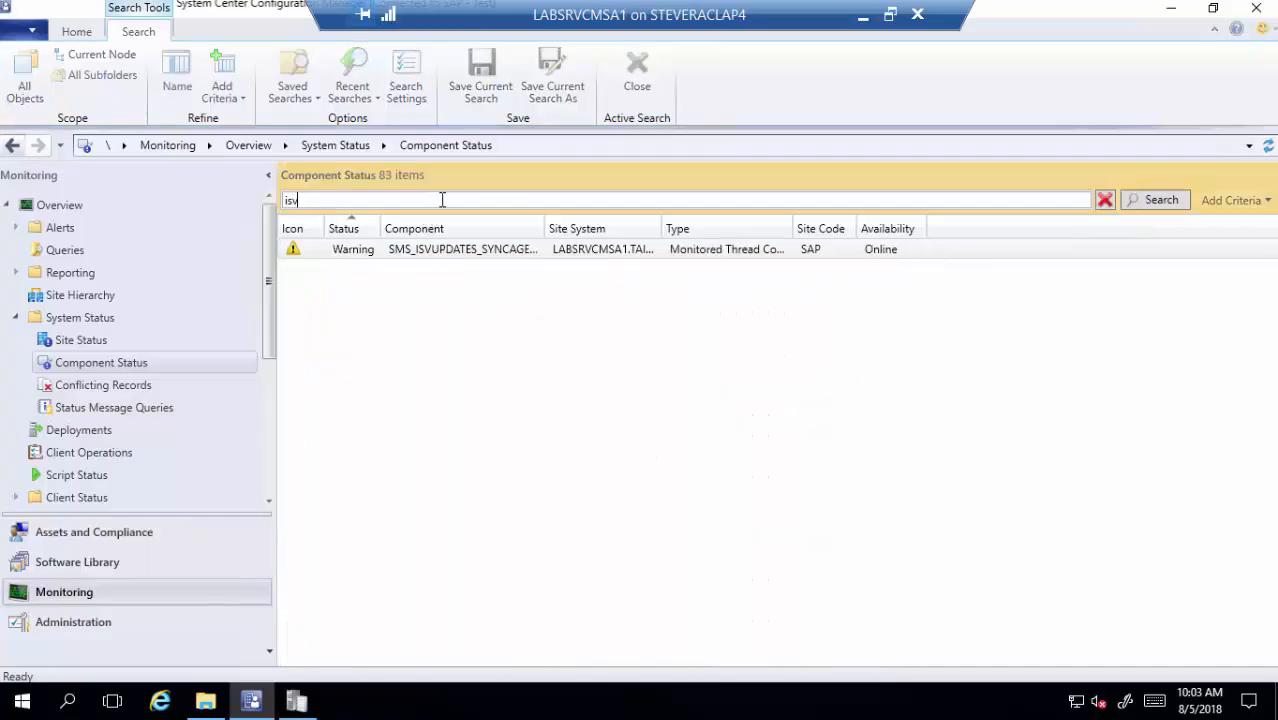
{"action": "right_click", "coordinate": [410, 250]}
{"action": "mouse_move", "coordinate": [357, 266]}
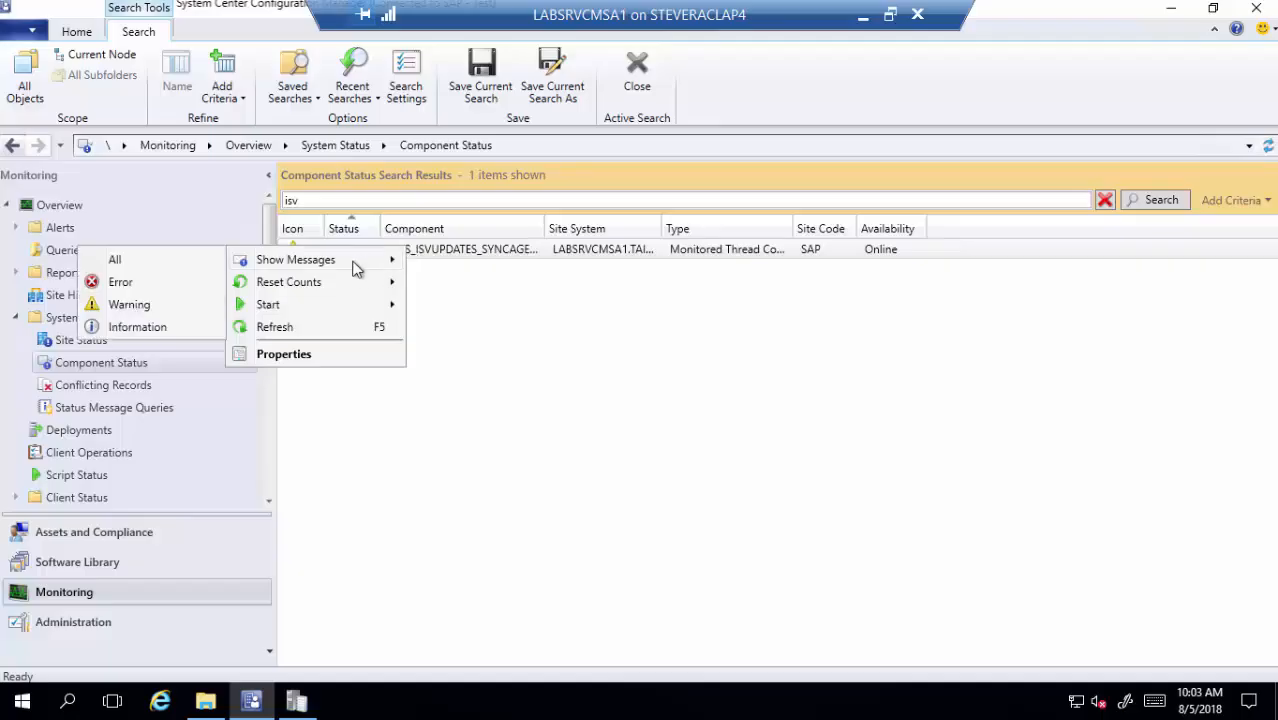
{"action": "left_click", "coordinate": [163, 262]}
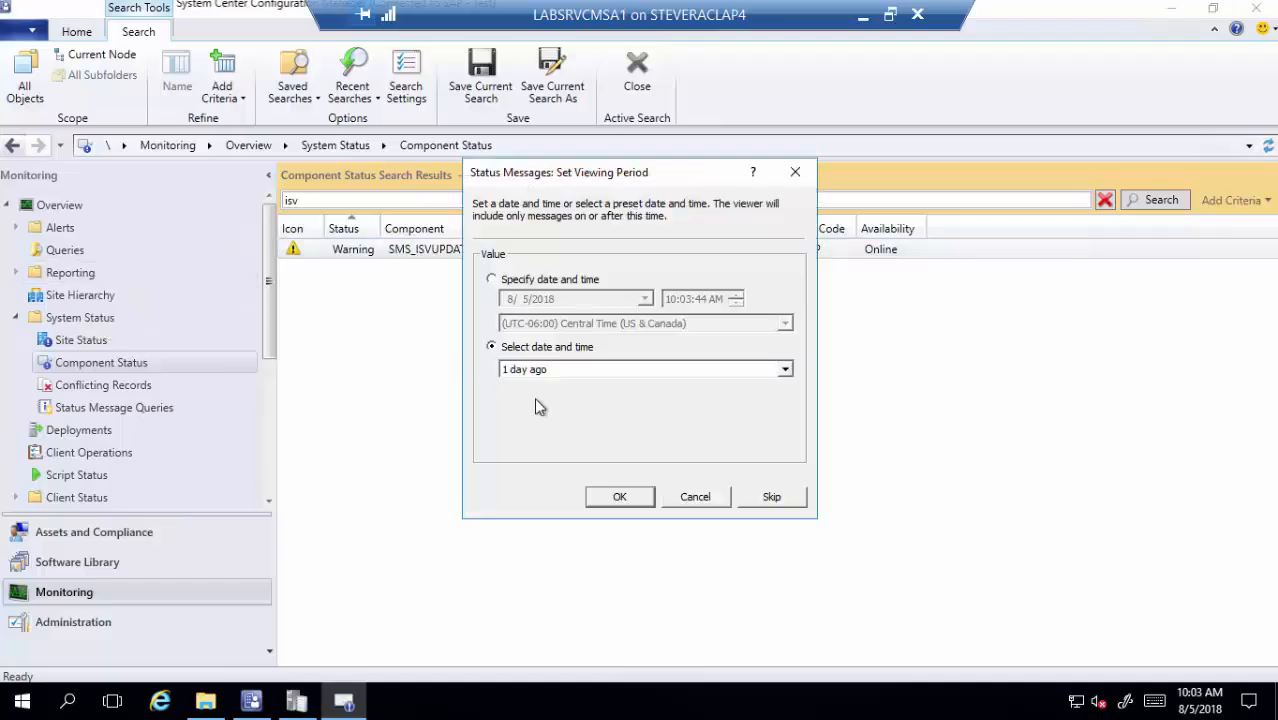
{"action": "left_click", "coordinate": [620, 497]}
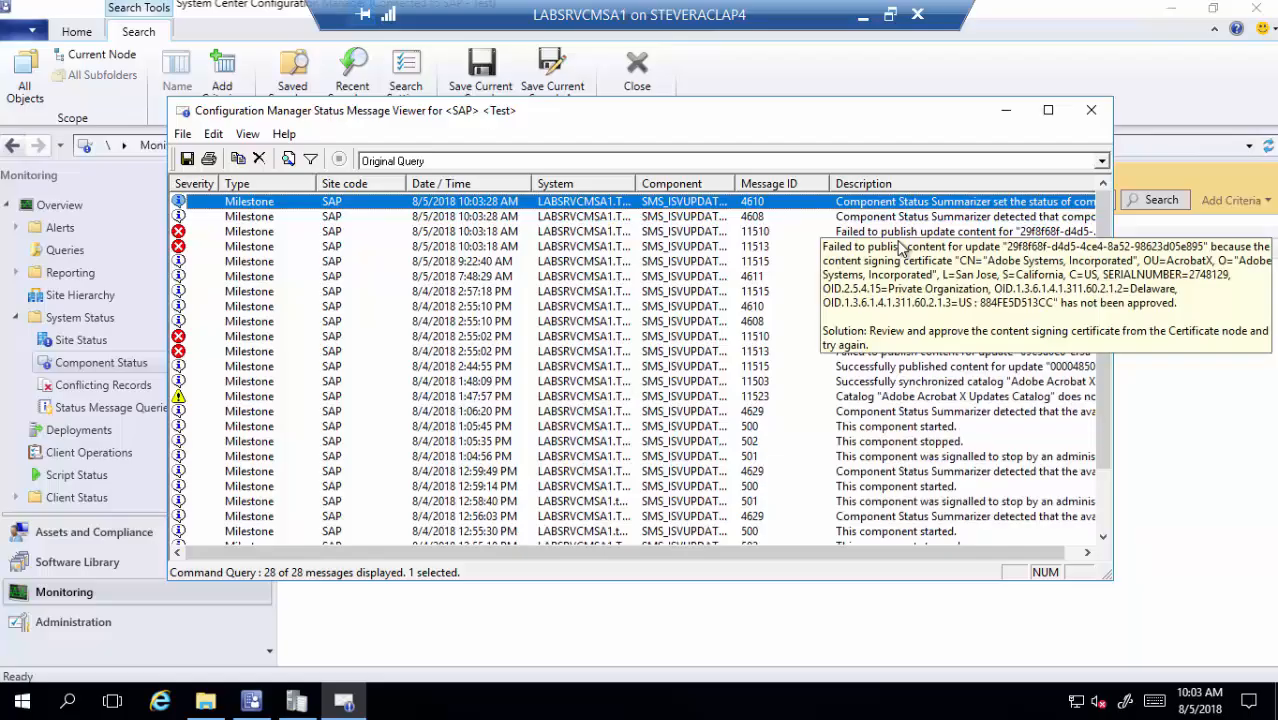
{"action": "left_click", "coordinate": [1091, 110]}
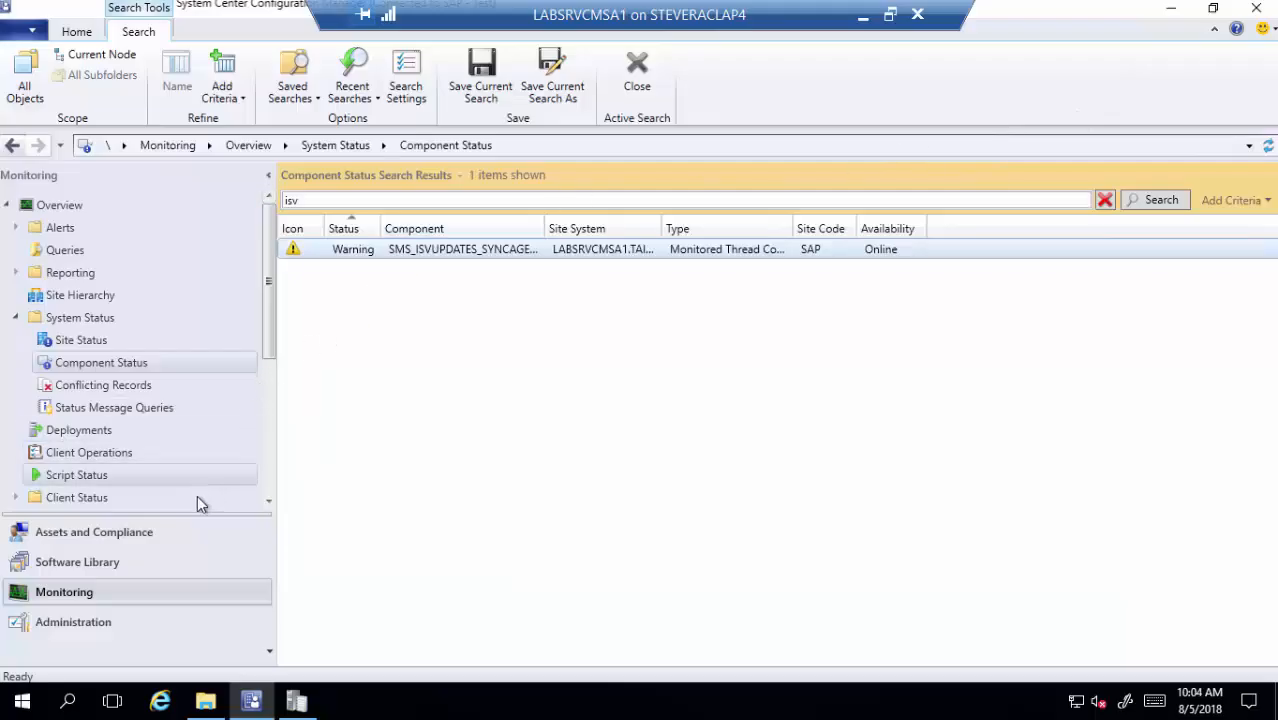
- Unblock the blocked Adobe certificate dated 7/16/2014 in Security > Certificates
{"action": "left_click", "coordinate": [105, 621]}
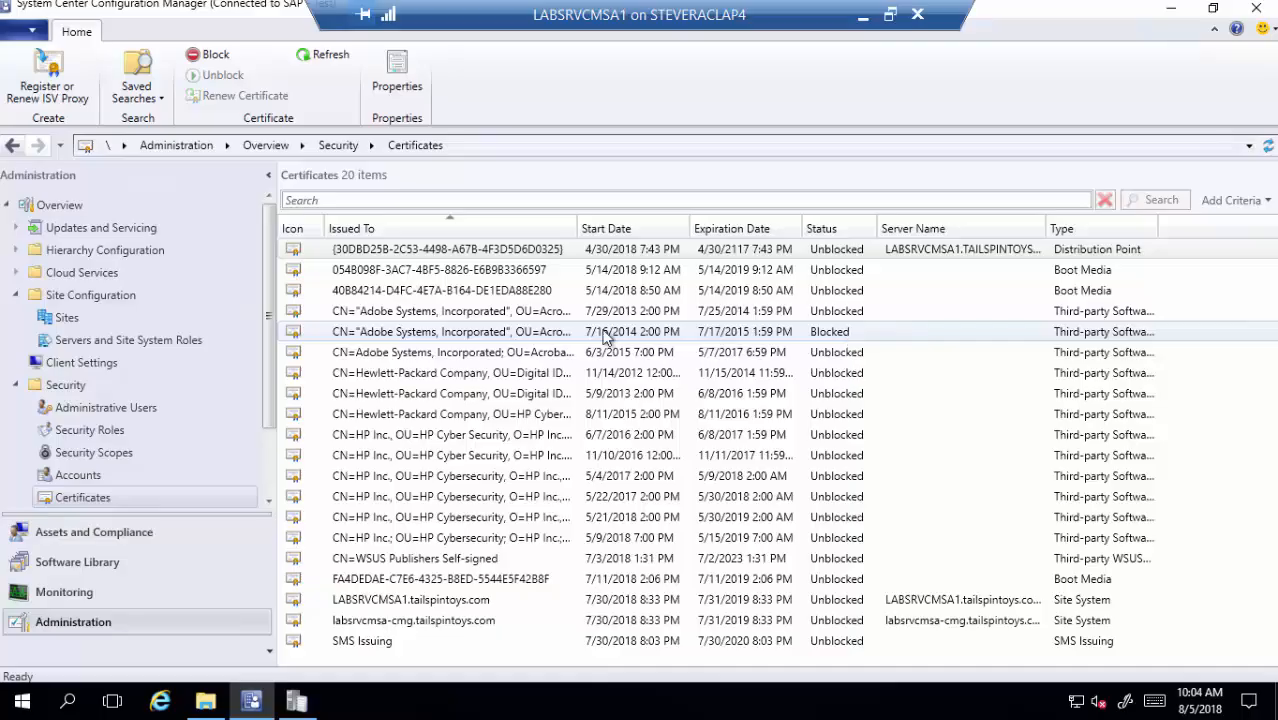
{"action": "right_click", "coordinate": [522, 332]}
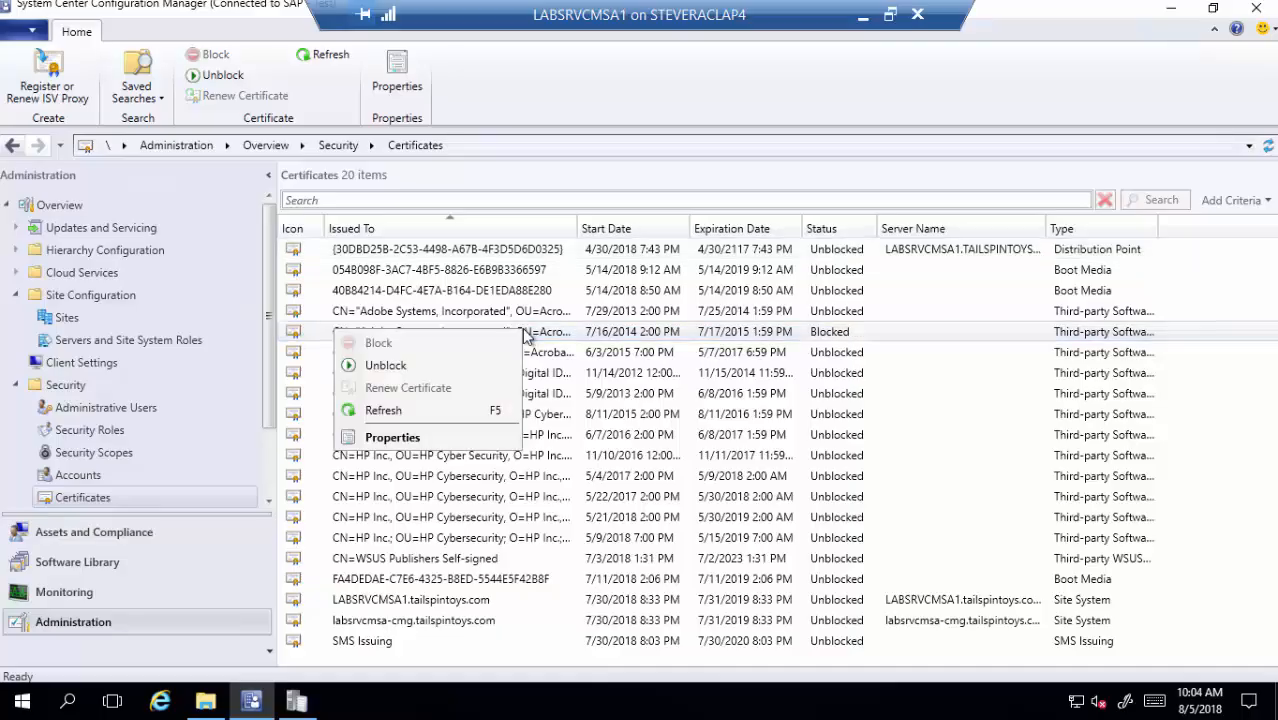
{"action": "left_click", "coordinate": [446, 373]}
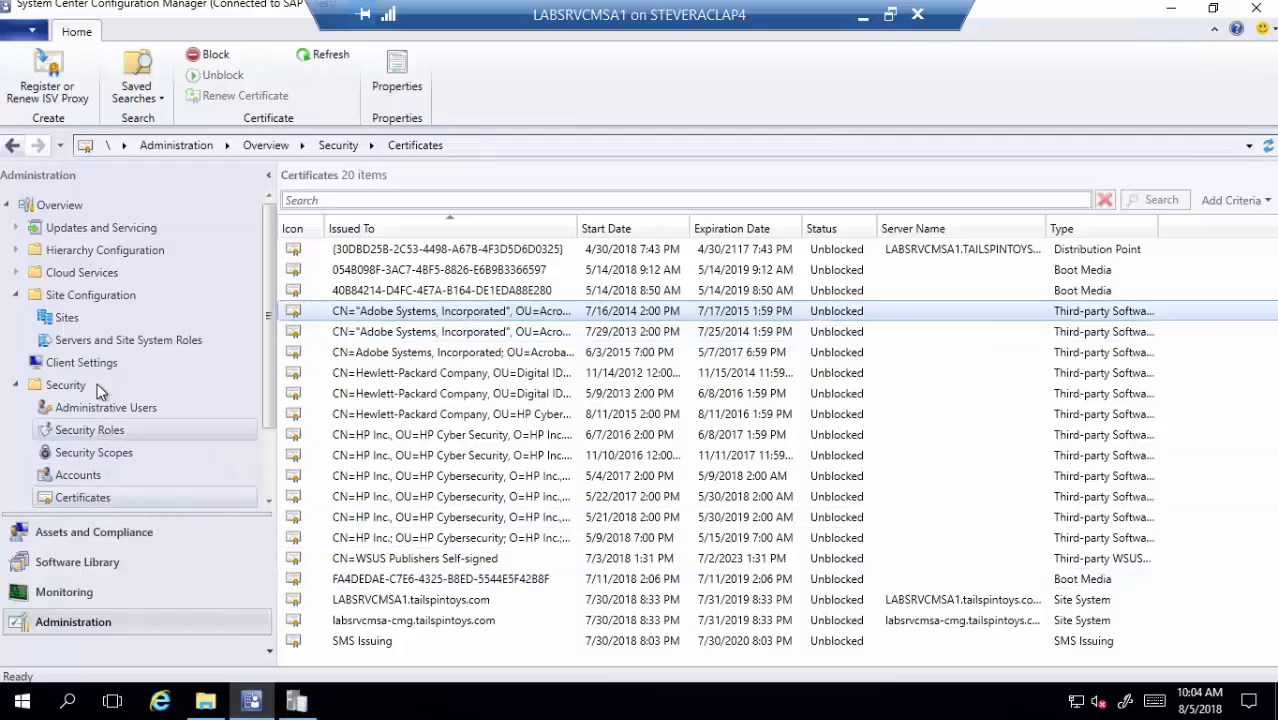
- Filter All Software Updates by vendor Adobe Systems, Inc. to list the 38 Reader updates
{"action": "left_click", "coordinate": [106, 561]}
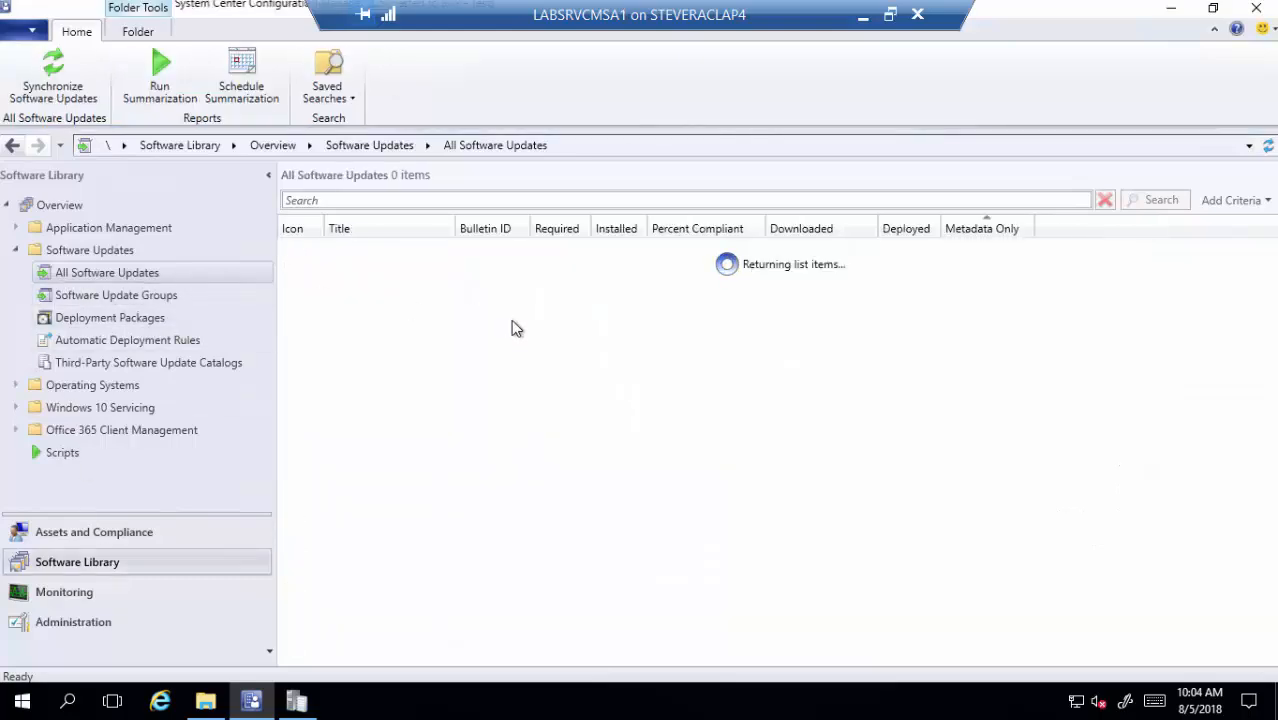
{"action": "left_click", "coordinate": [1229, 201]}
{"action": "scroll", "coordinate": [1098, 400], "scroll_direction": "down", "scroll_amount": 5}
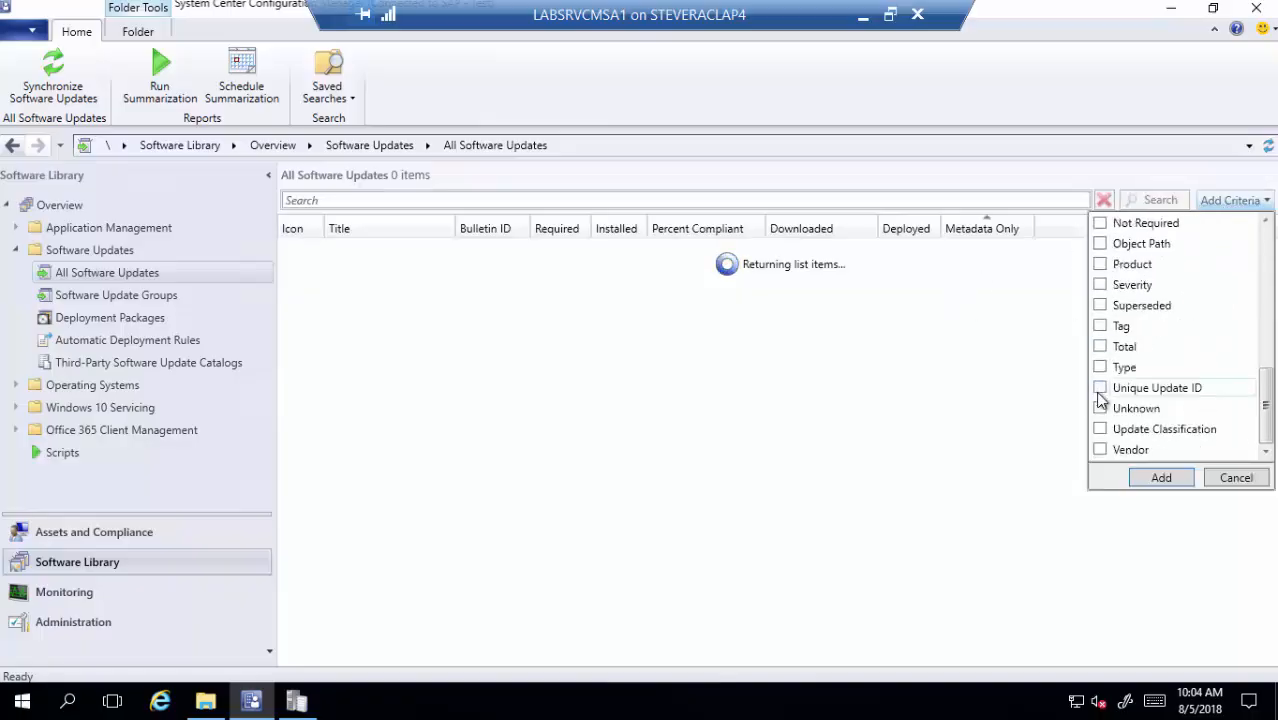
{"action": "left_click", "coordinate": [1101, 450]}
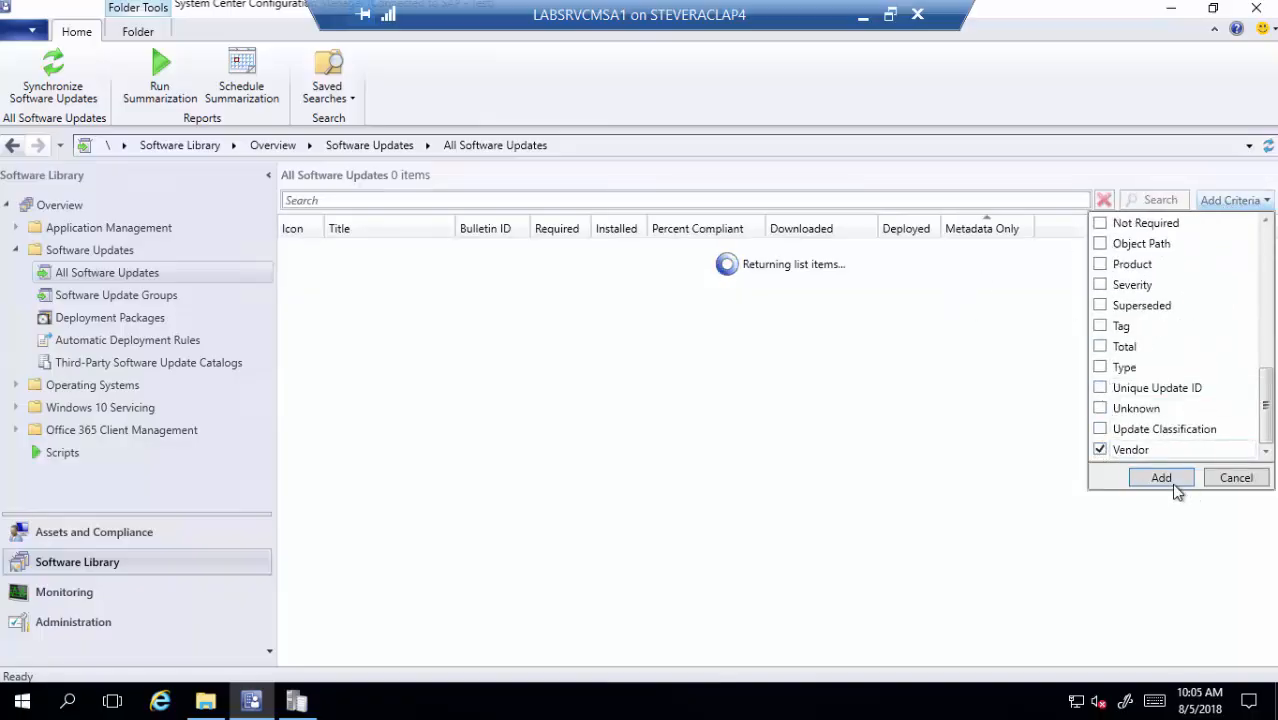
{"action": "left_click", "coordinate": [1170, 480]}
{"action": "left_click", "coordinate": [1132, 200]}
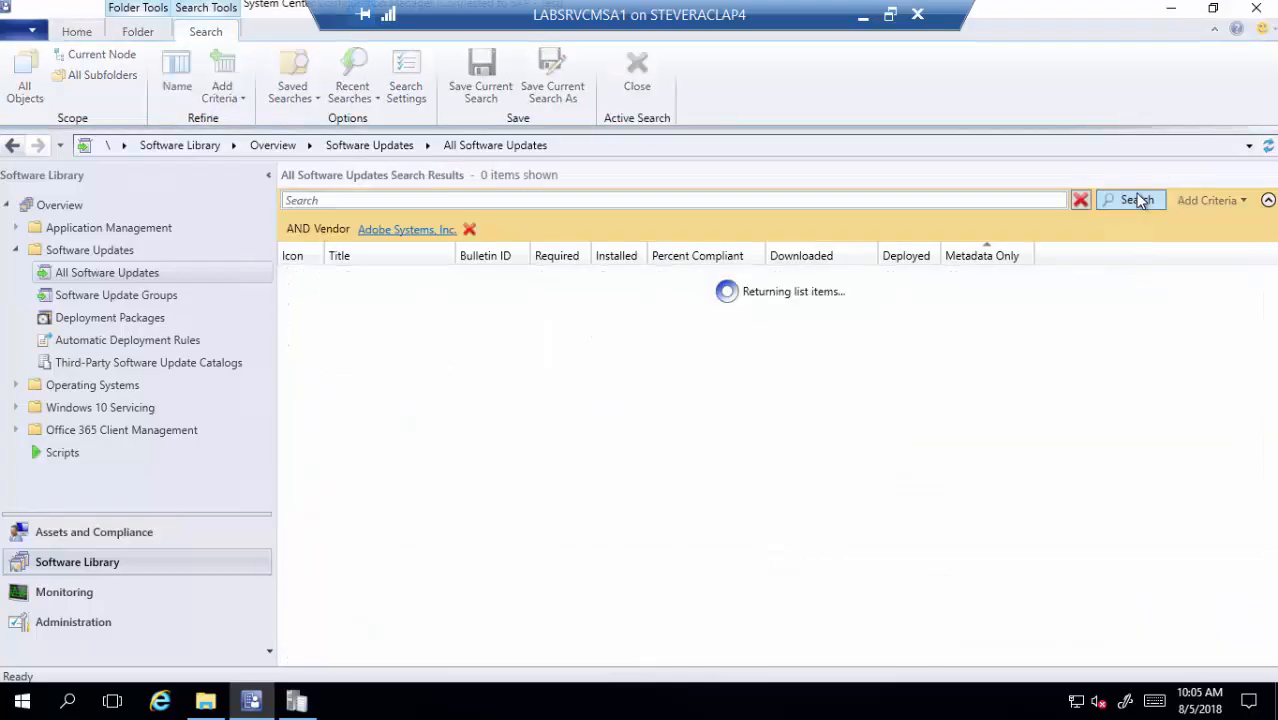
{"action": "scroll", "coordinate": [478, 400], "scroll_direction": "down", "scroll_amount": 2}
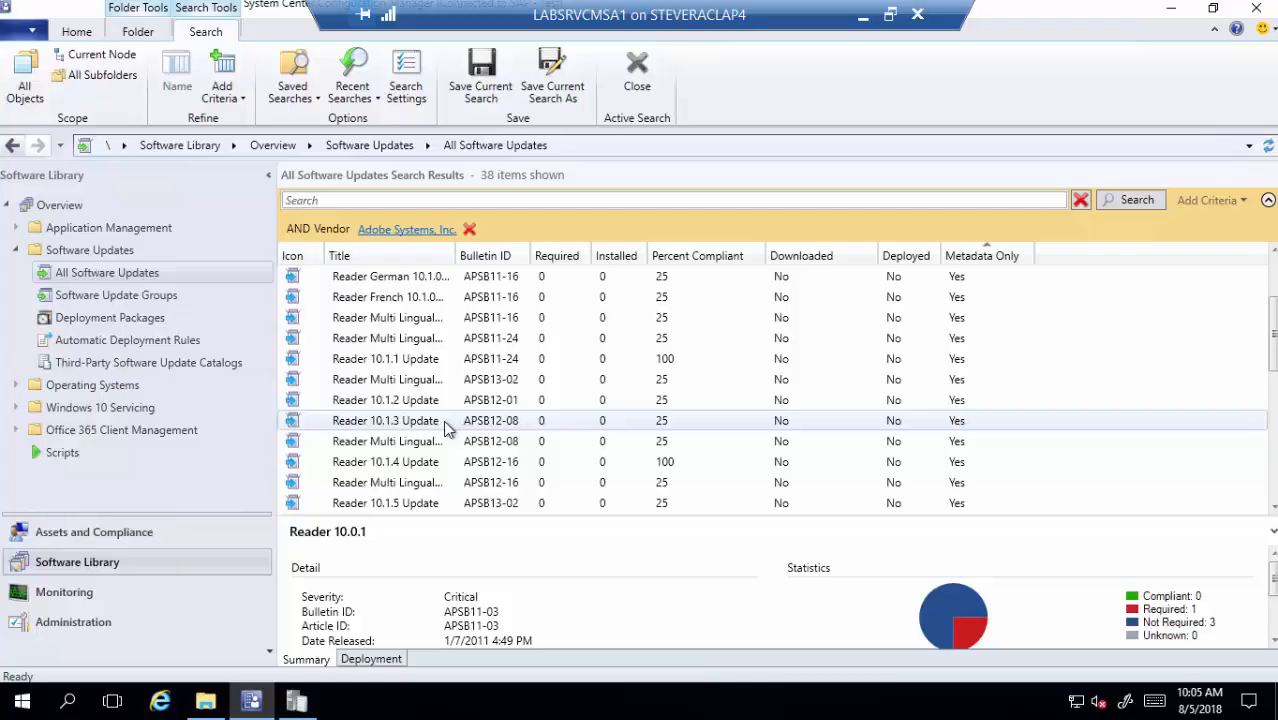
{"action": "scroll", "coordinate": [447, 427], "scroll_direction": "down", "scroll_amount": 2}
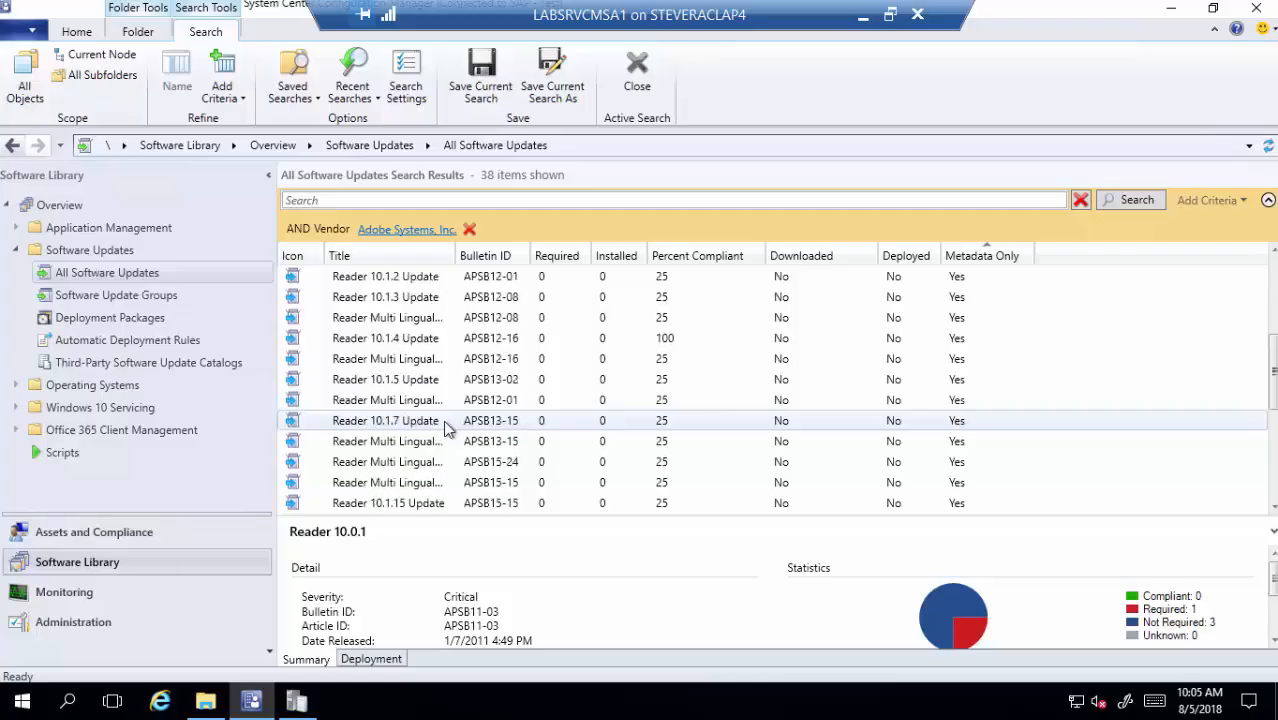
- Publish the third-party software update content for Reader 10.1.15 Update
{"action": "right_click", "coordinate": [444, 503]}
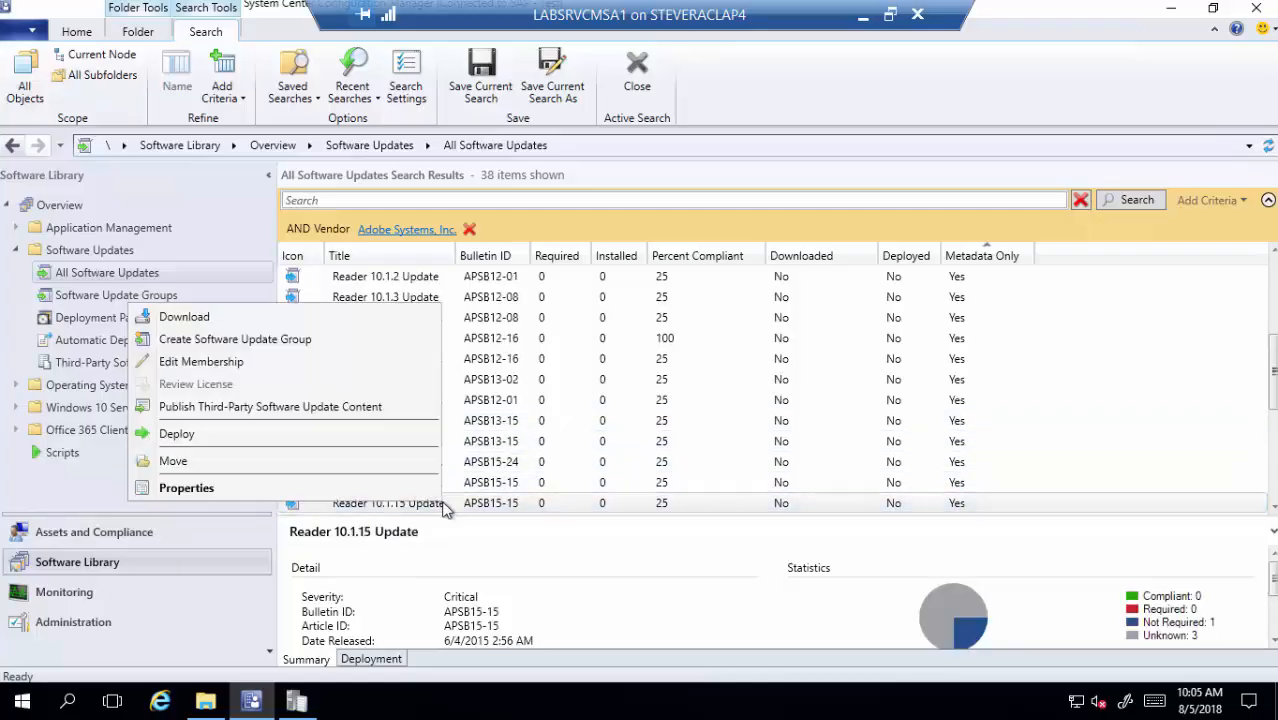
{"action": "left_click", "coordinate": [324, 408]}
{"action": "left_click", "coordinate": [779, 442]}
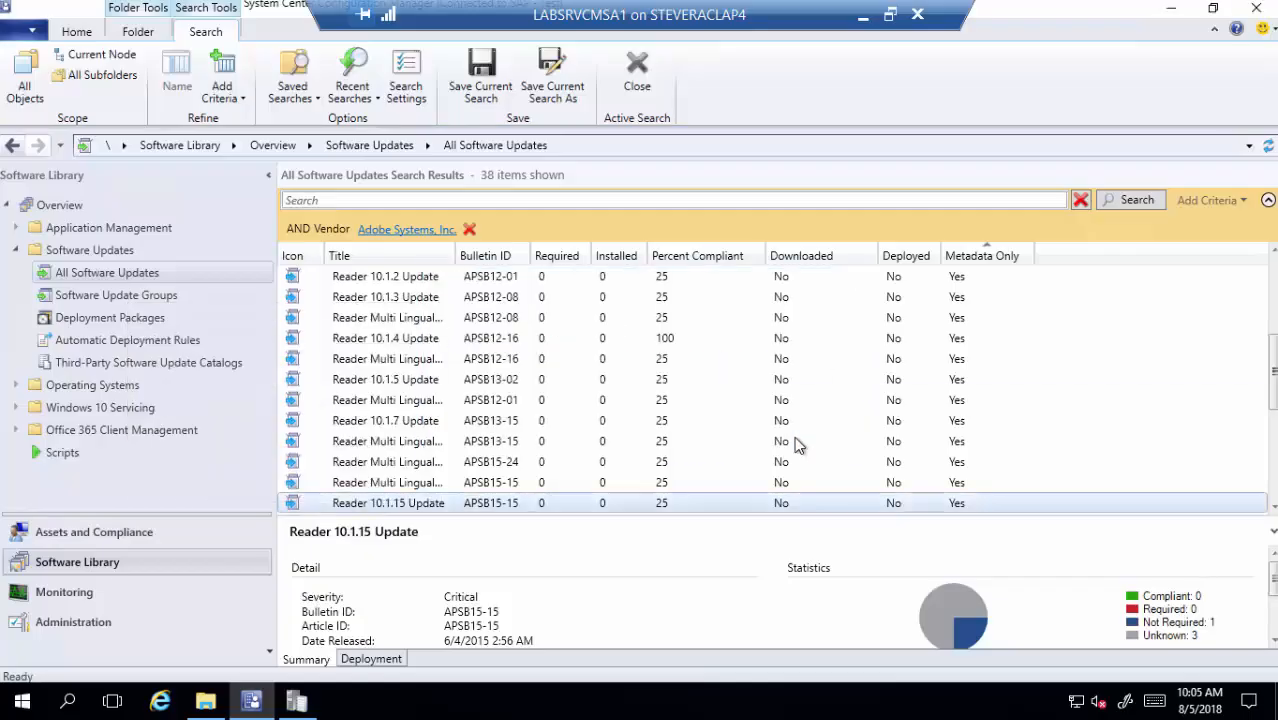
- Check the sync agent log shows Reader 10.1.15 content downloaded, signature-checked and added
{"action": "left_click", "coordinate": [297, 703]}
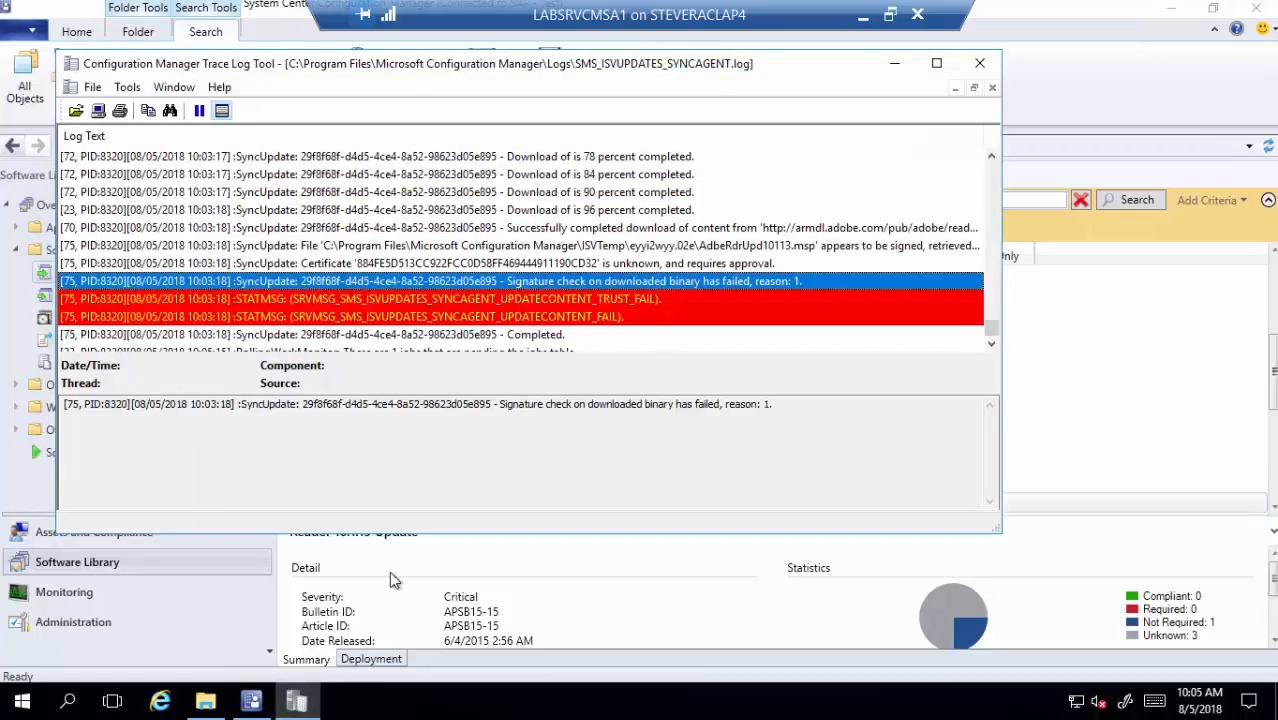
{"action": "scroll", "coordinate": [480, 285], "scroll_direction": "down", "scroll_amount": 2}
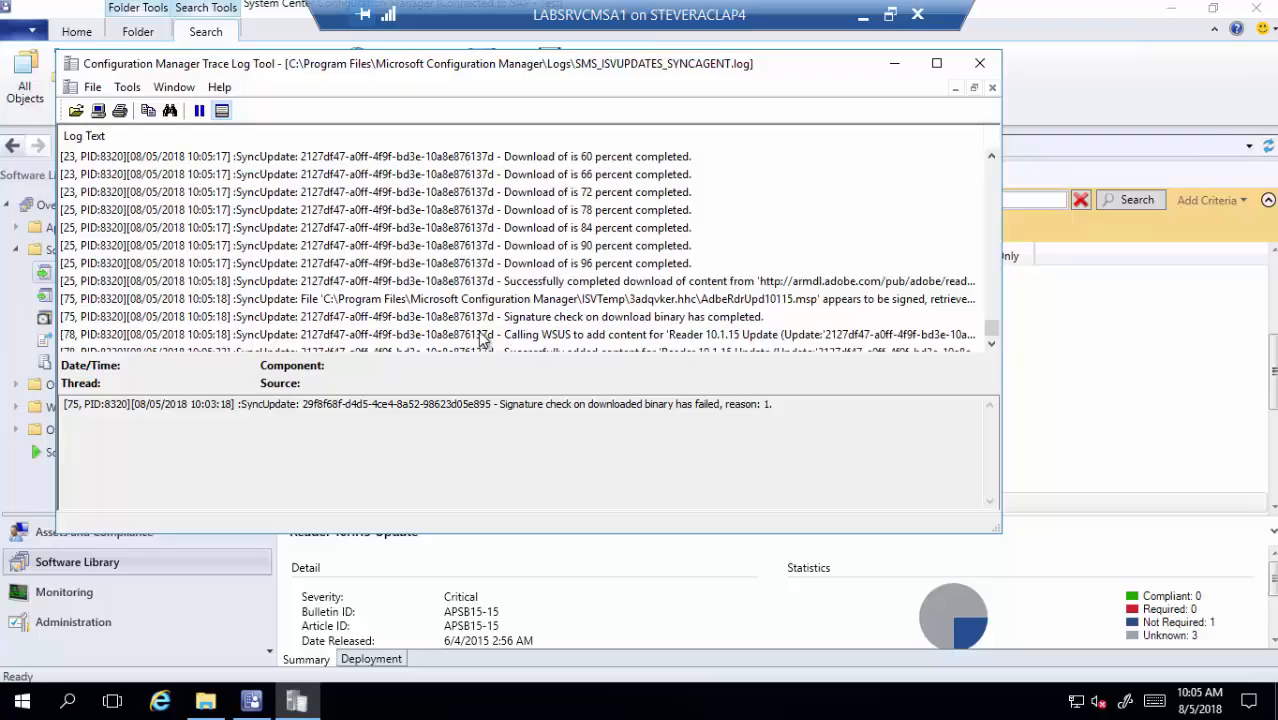
{"action": "left_click", "coordinate": [979, 63]}
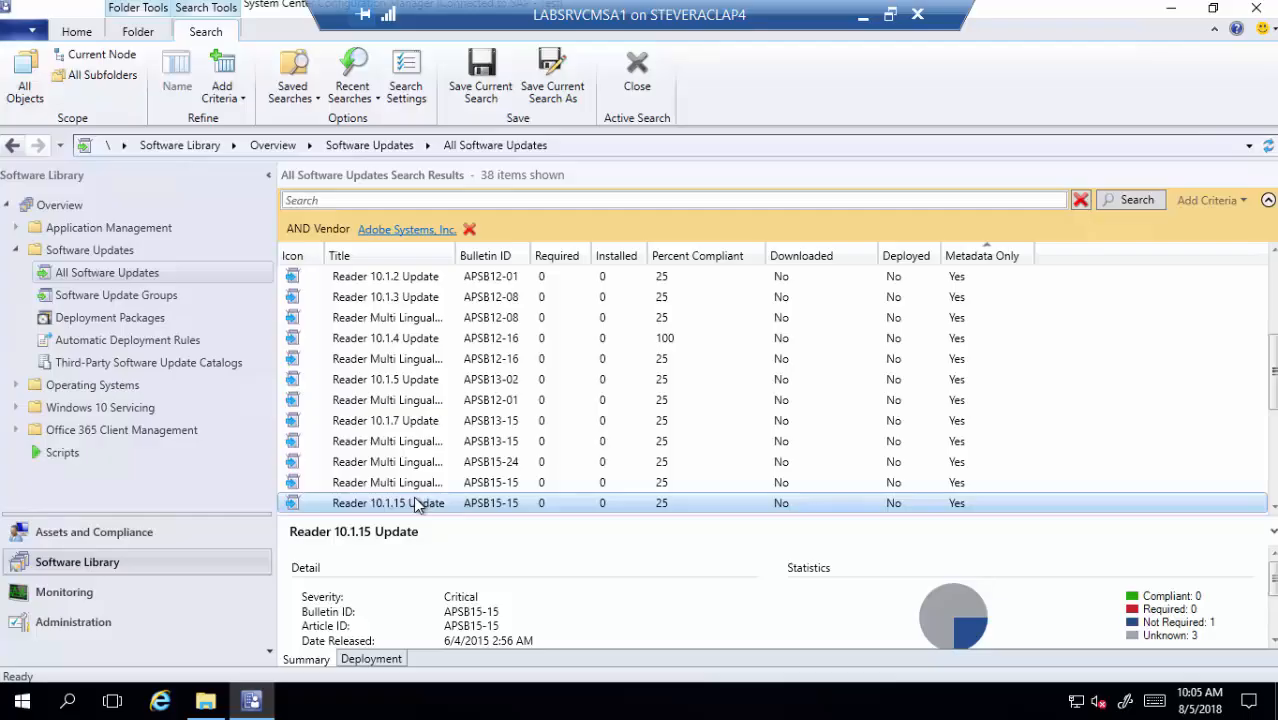
- Run a software updates synchronization for All Software Updates
{"action": "right_click", "coordinate": [135, 273]}
{"action": "left_click", "coordinate": [201, 289]}
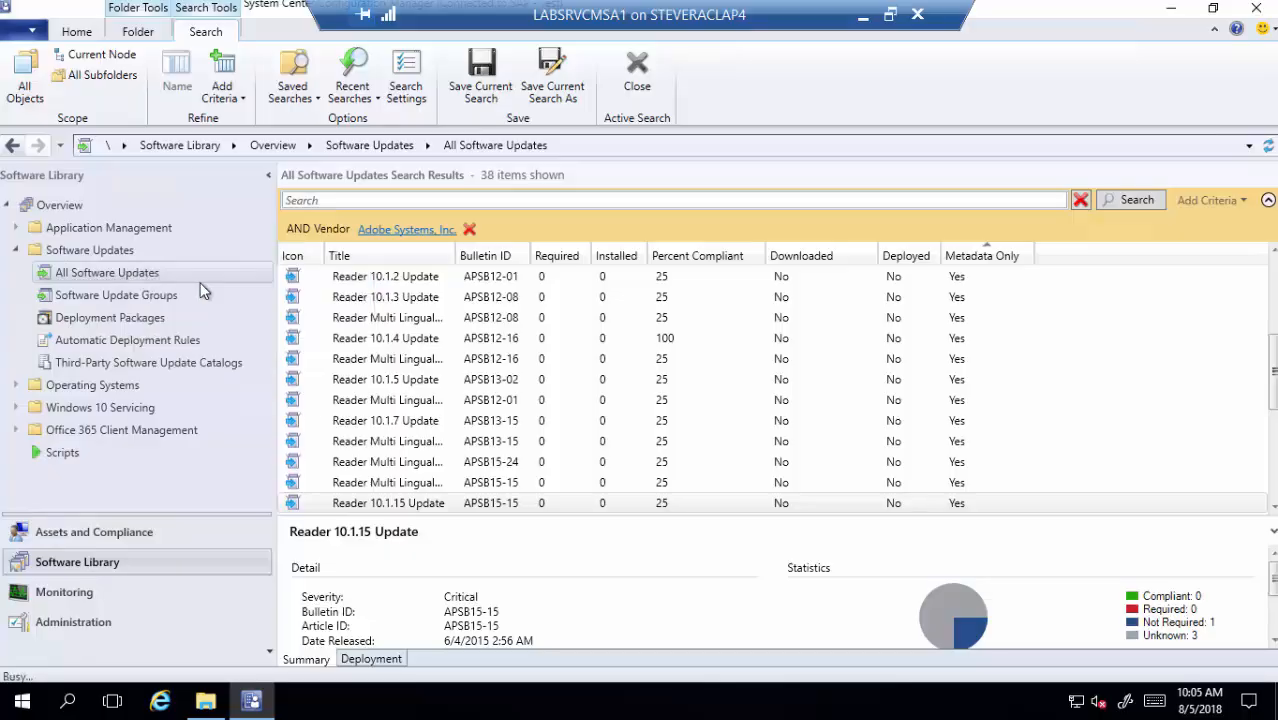
{"action": "left_click", "coordinate": [705, 461]}
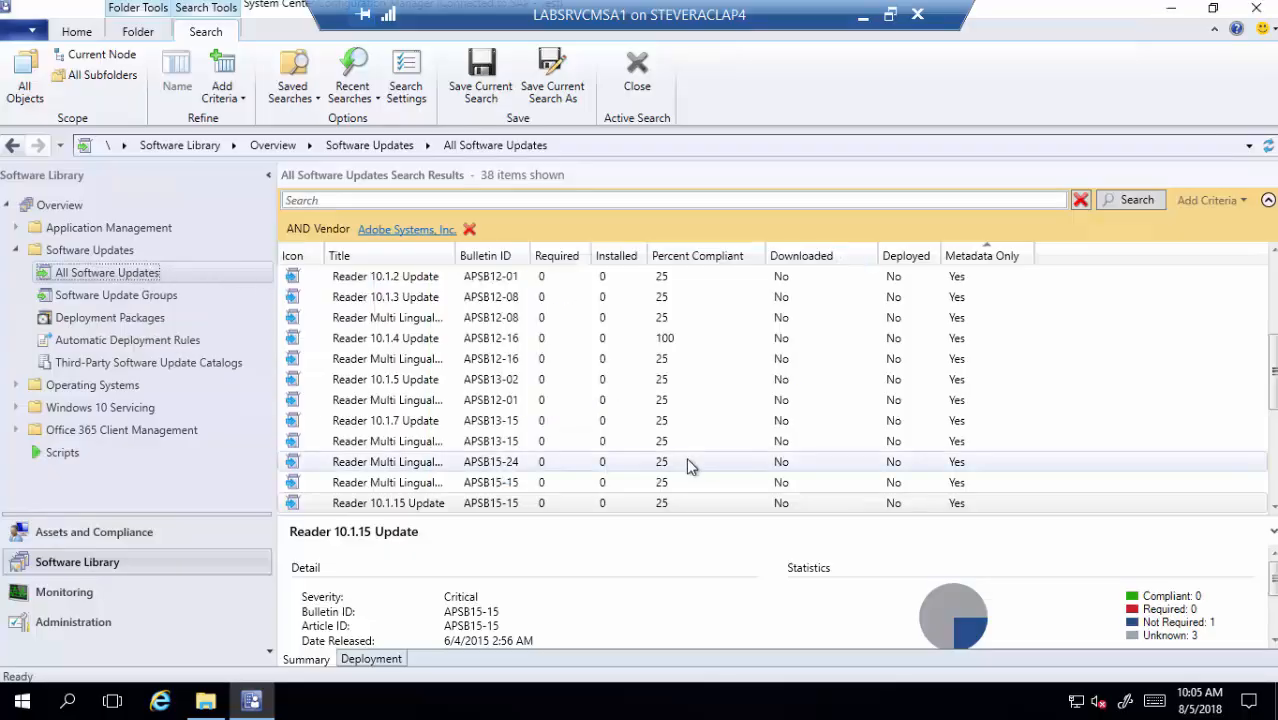
- Confirm in wsyncmgr.log that Reader 10.1.15 Update synced (1 of 1), then close the log
{"action": "mouse_move", "coordinate": [255, 700]}
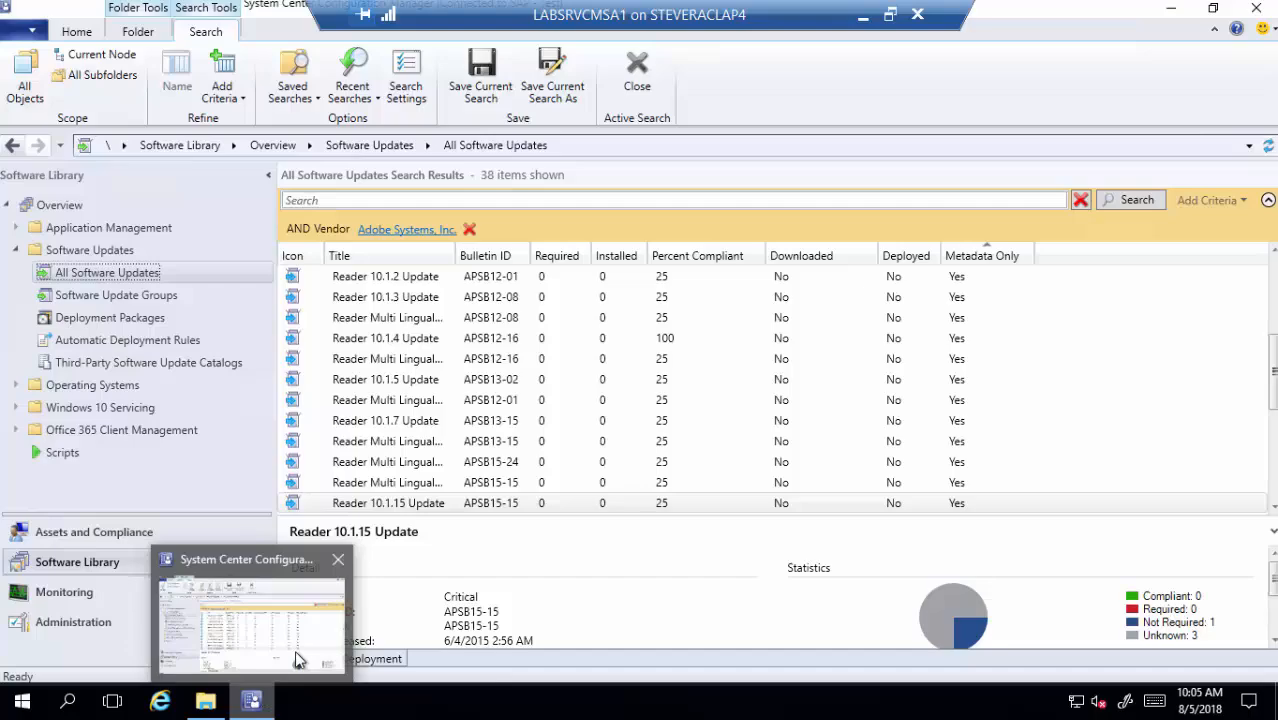
{"action": "left_click", "coordinate": [204, 703]}
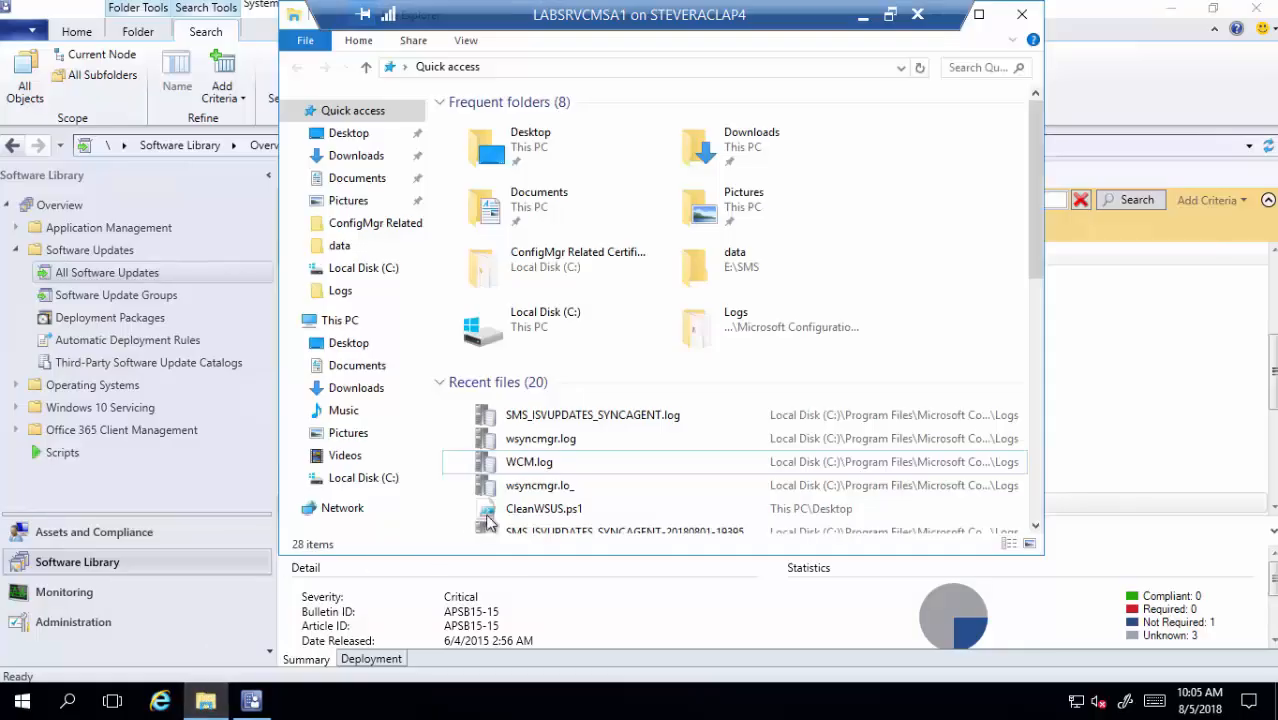
{"action": "left_click", "coordinate": [557, 446]}
{"action": "double_click", "coordinate": [557, 446]}
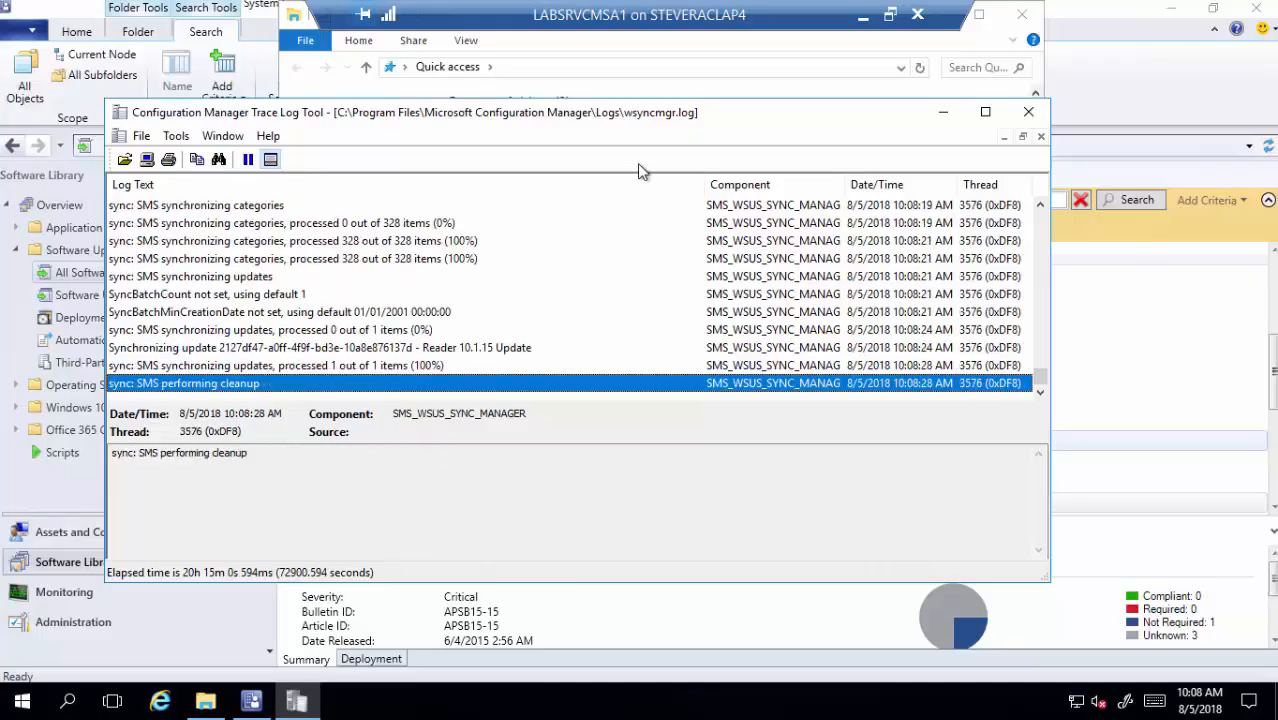
{"action": "left_click", "coordinate": [436, 350]}
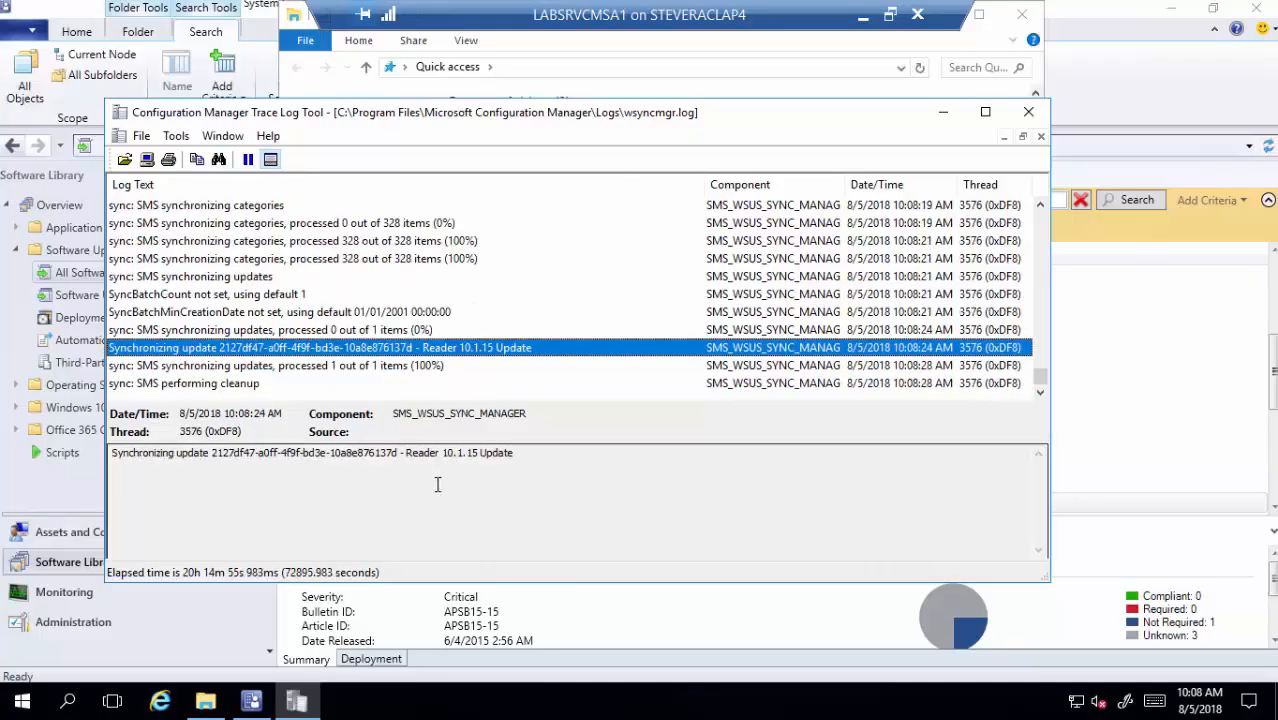
{"action": "left_click", "coordinate": [1028, 112]}
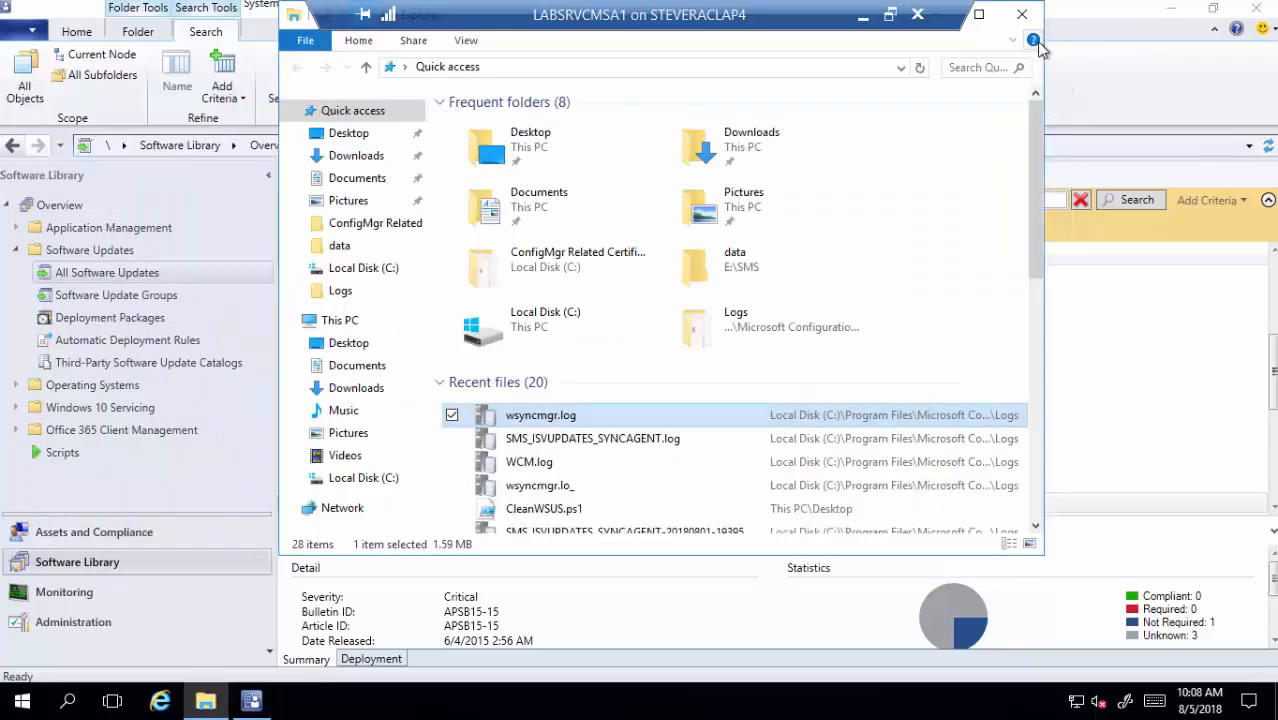
{"action": "left_click", "coordinate": [1021, 14]}
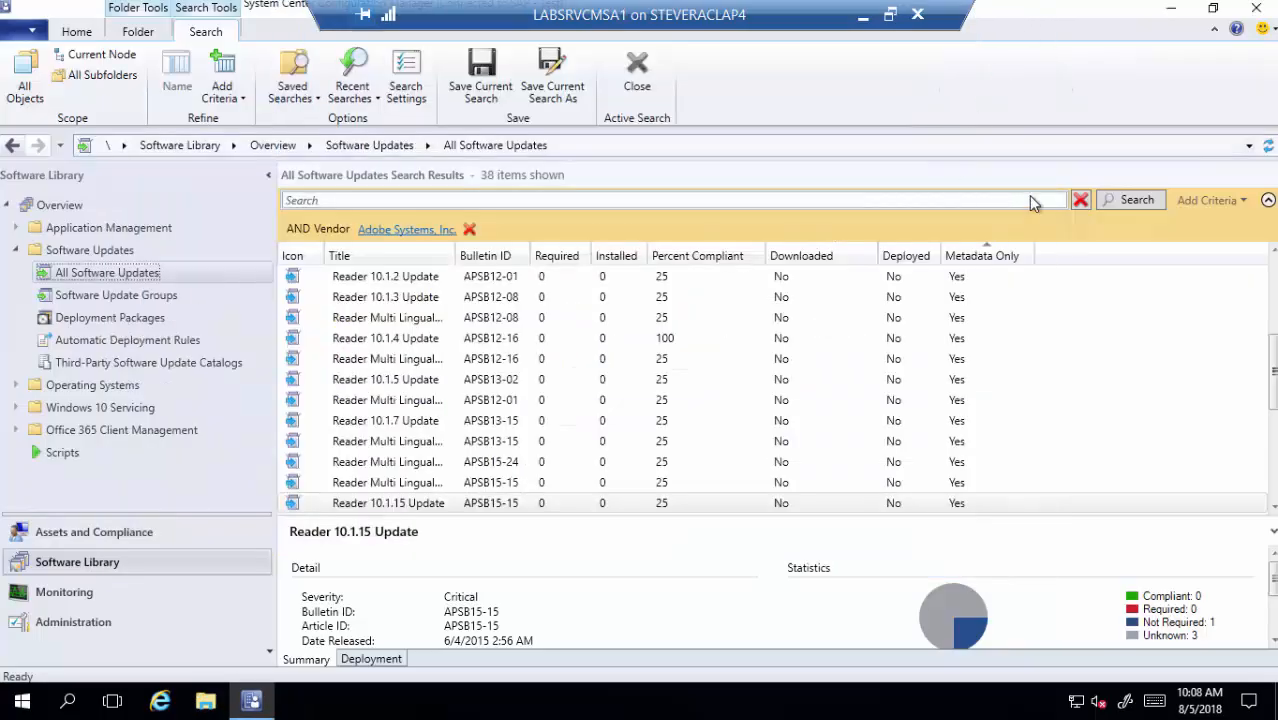
- Refresh the Adobe vendor search, then view the Adobe update group's deployment to All Systems
{"action": "left_click", "coordinate": [1118, 197]}
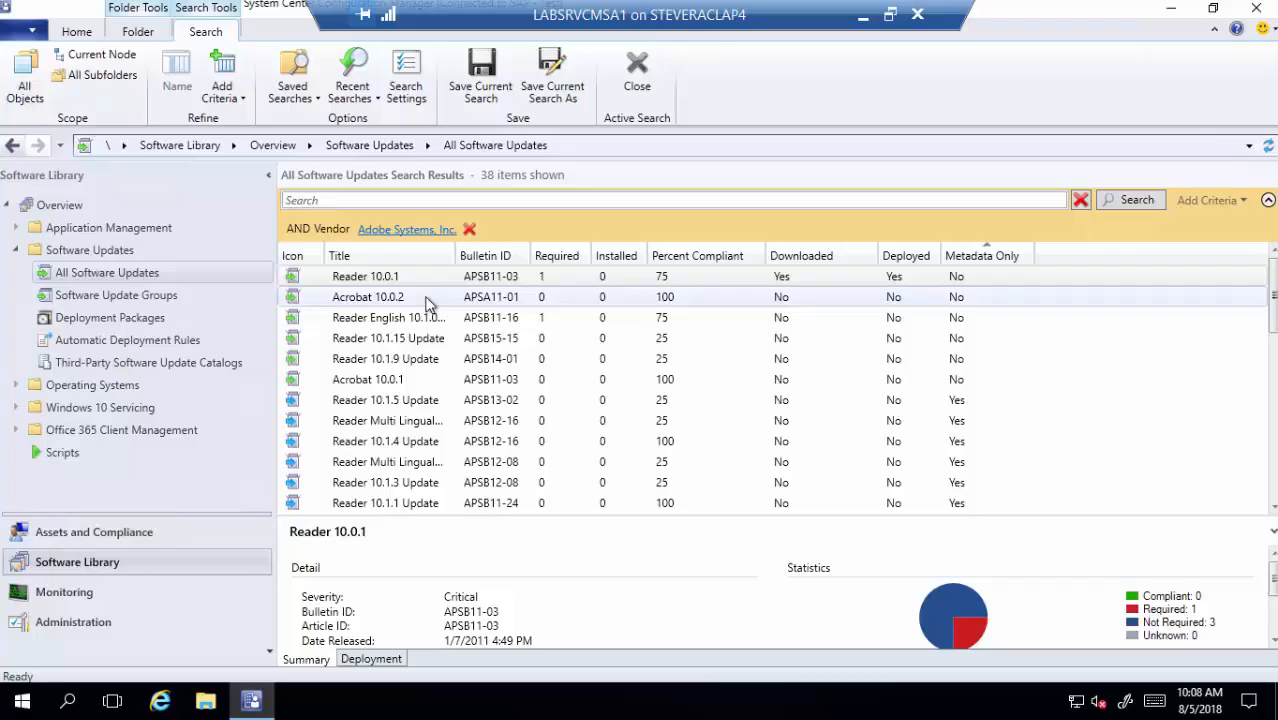
{"action": "left_click", "coordinate": [430, 283]}
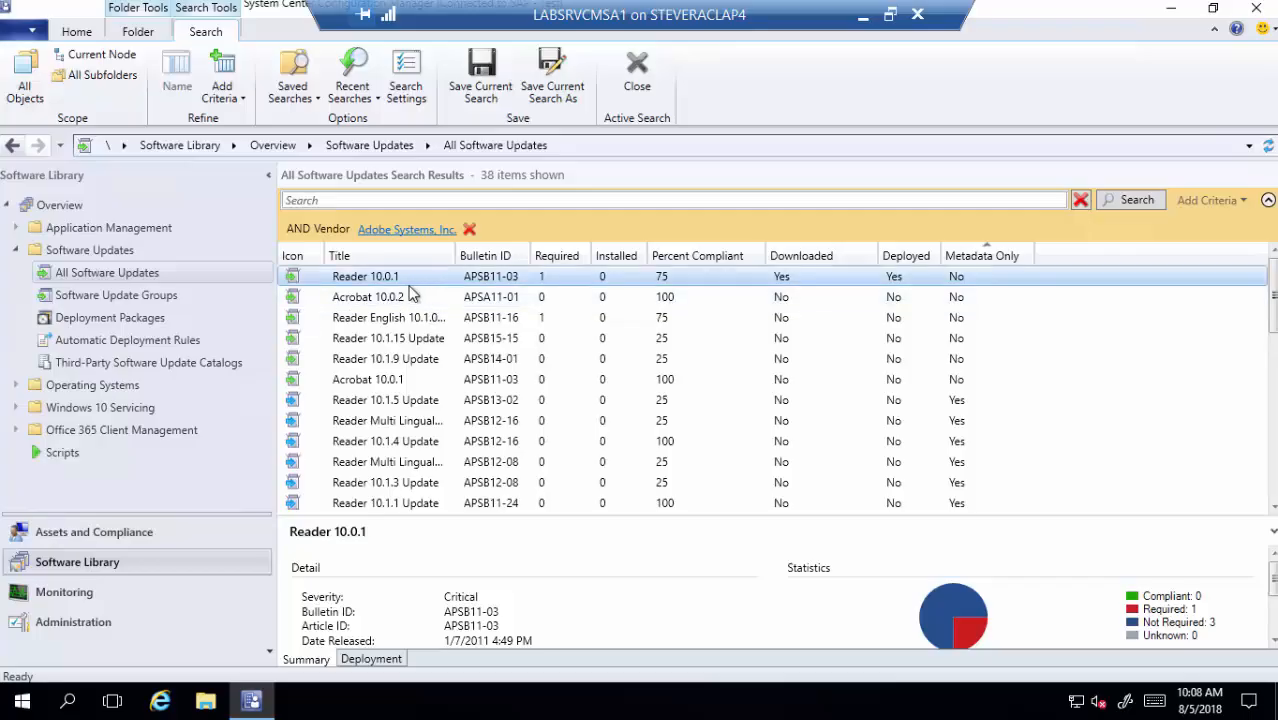
{"action": "left_click", "coordinate": [178, 295]}
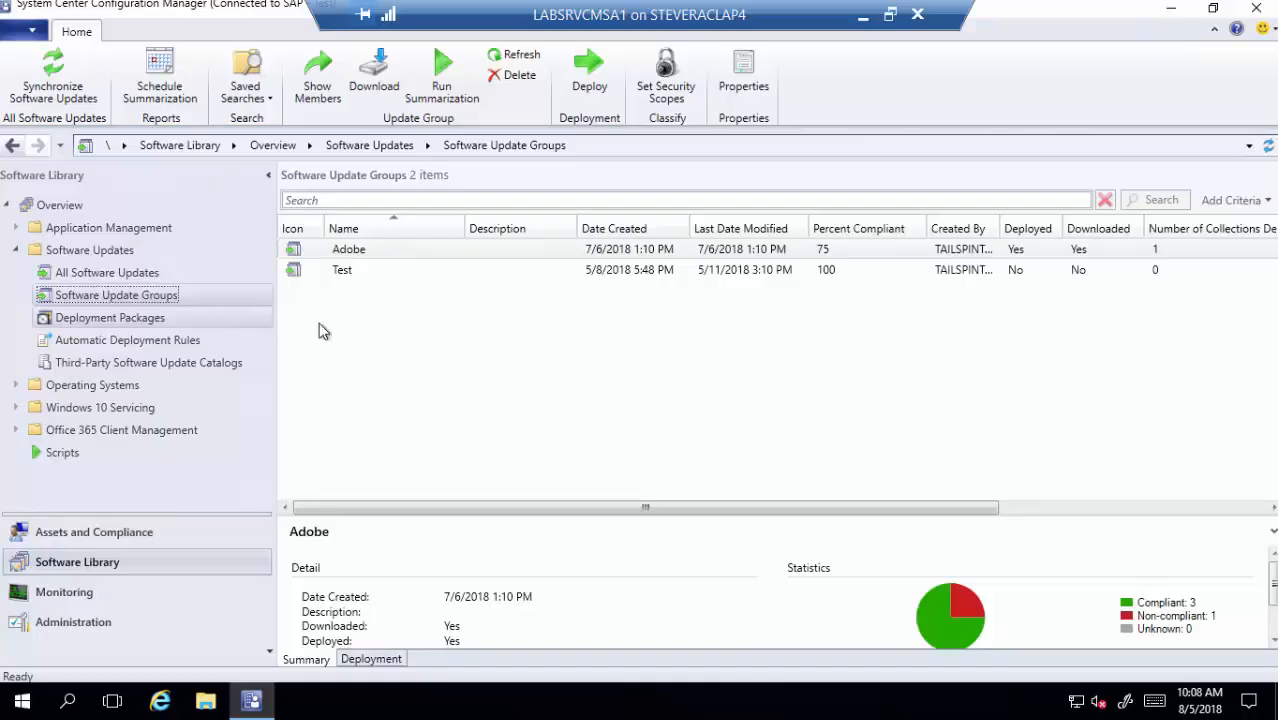
{"action": "left_click", "coordinate": [359, 254]}
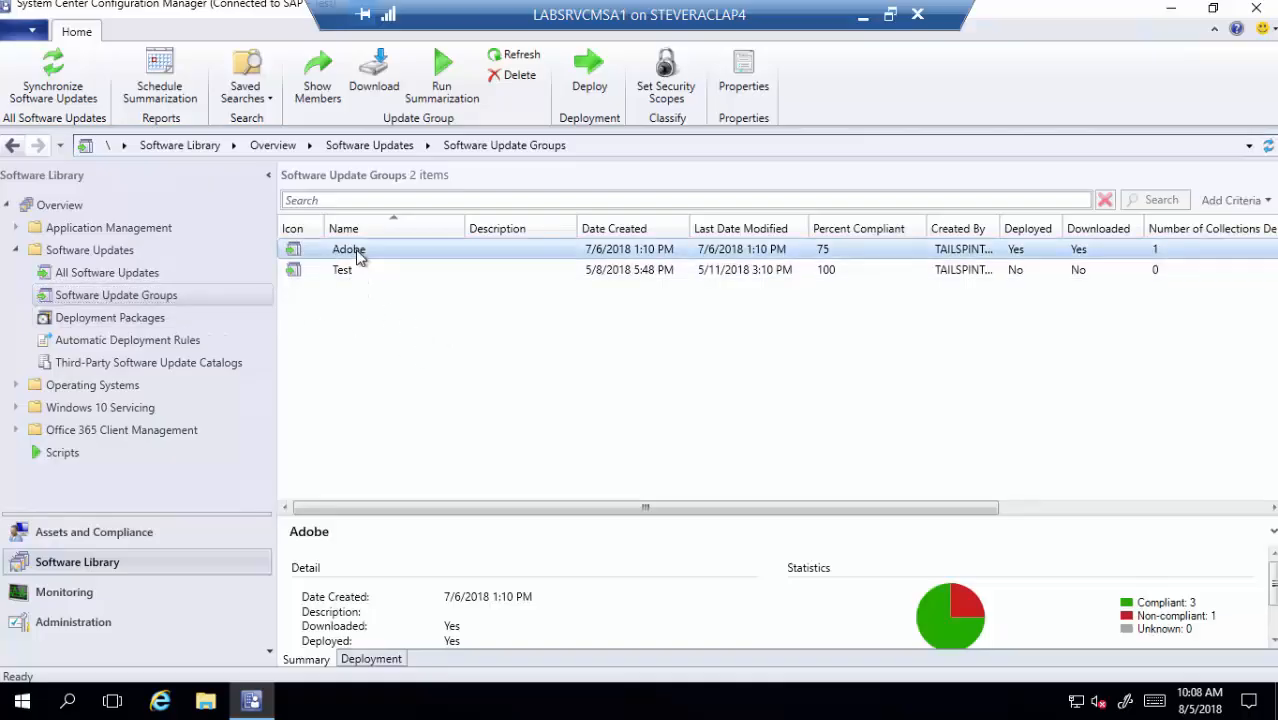
{"action": "left_click", "coordinate": [378, 660]}
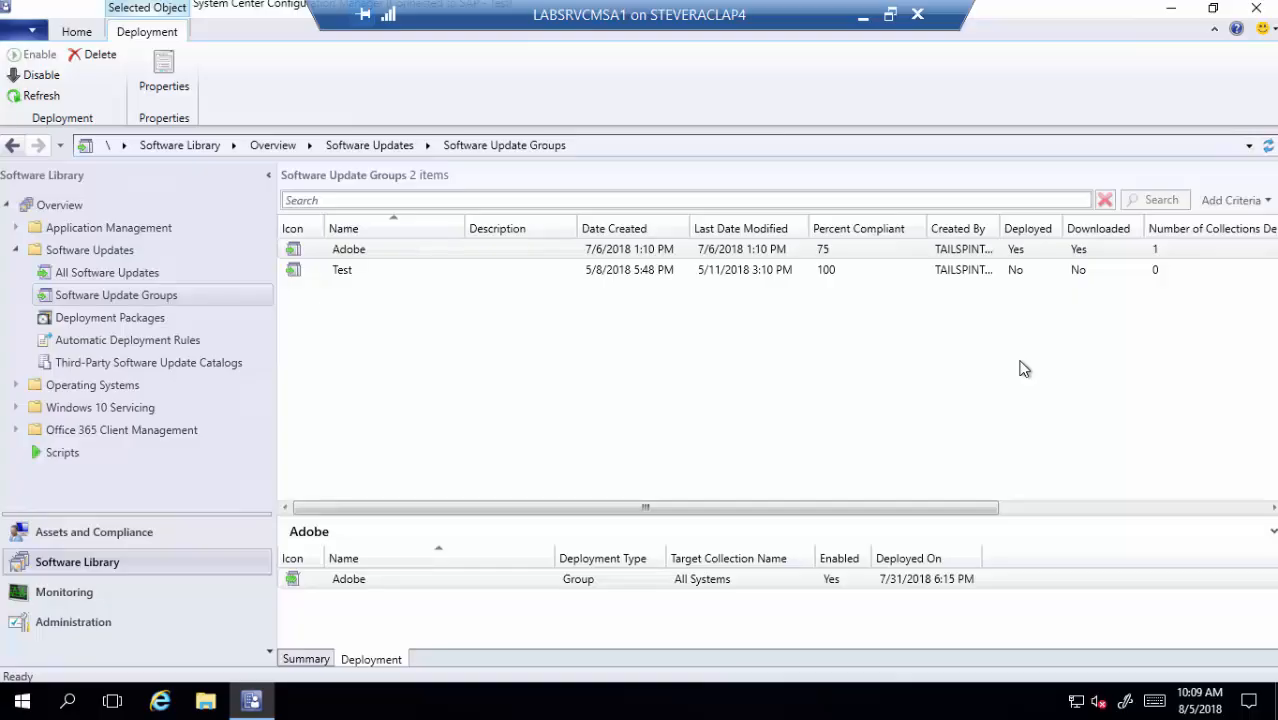
{"action": "left_click", "coordinate": [491, 584]}
- Start the LABSRV10-1 virtual machine and sign in with the administrator password
{"action": "key", "text": "alt+Tab"}
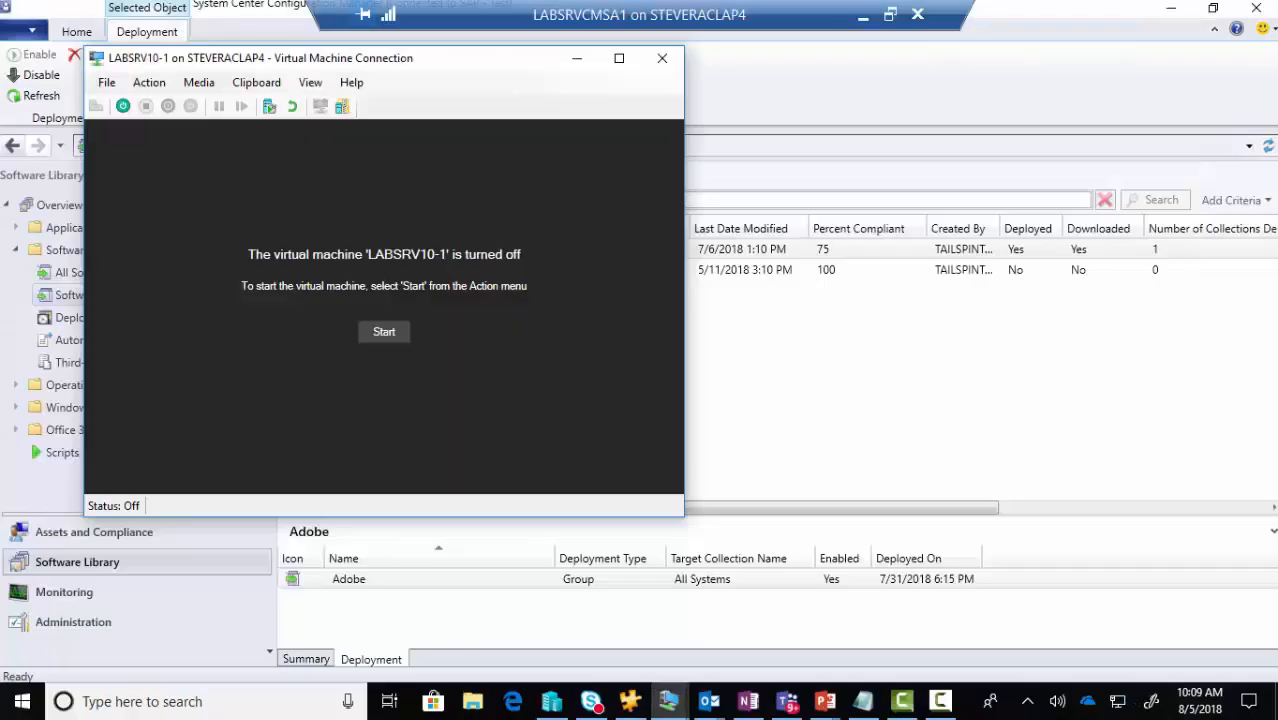
{"action": "left_click", "coordinate": [383, 333]}
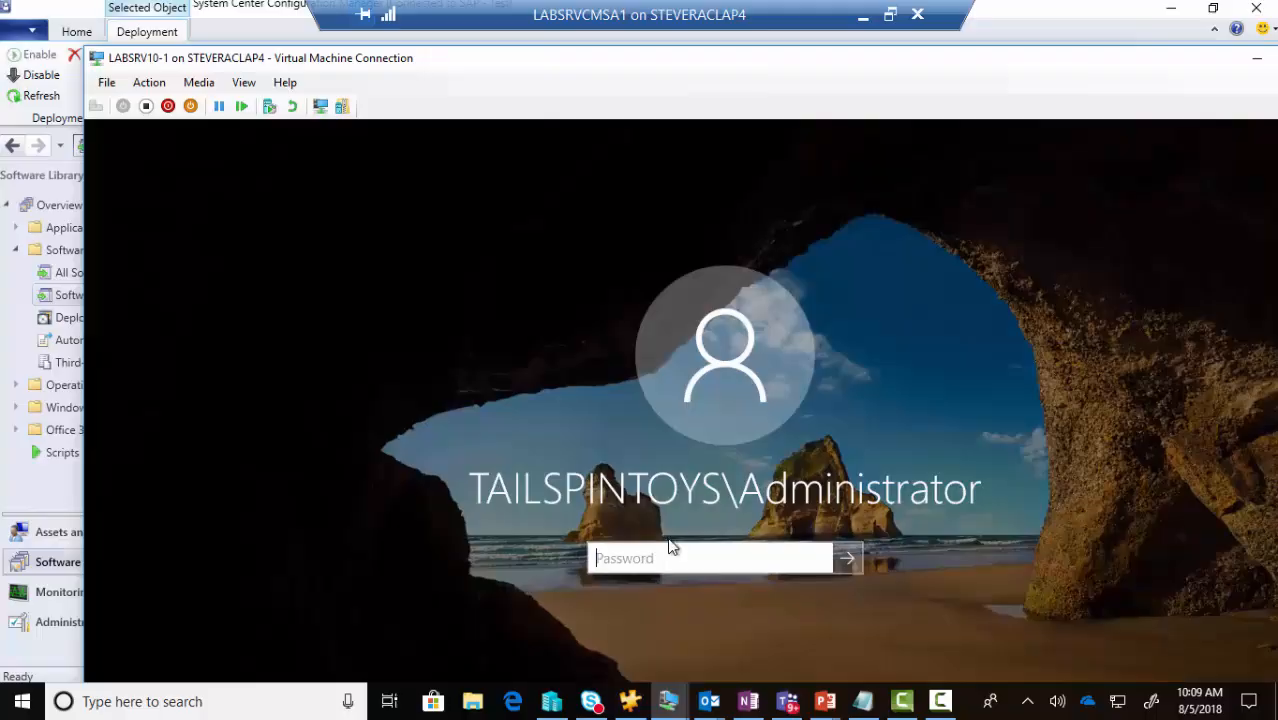
{"action": "type", "text": "Pa$$w0rd"}
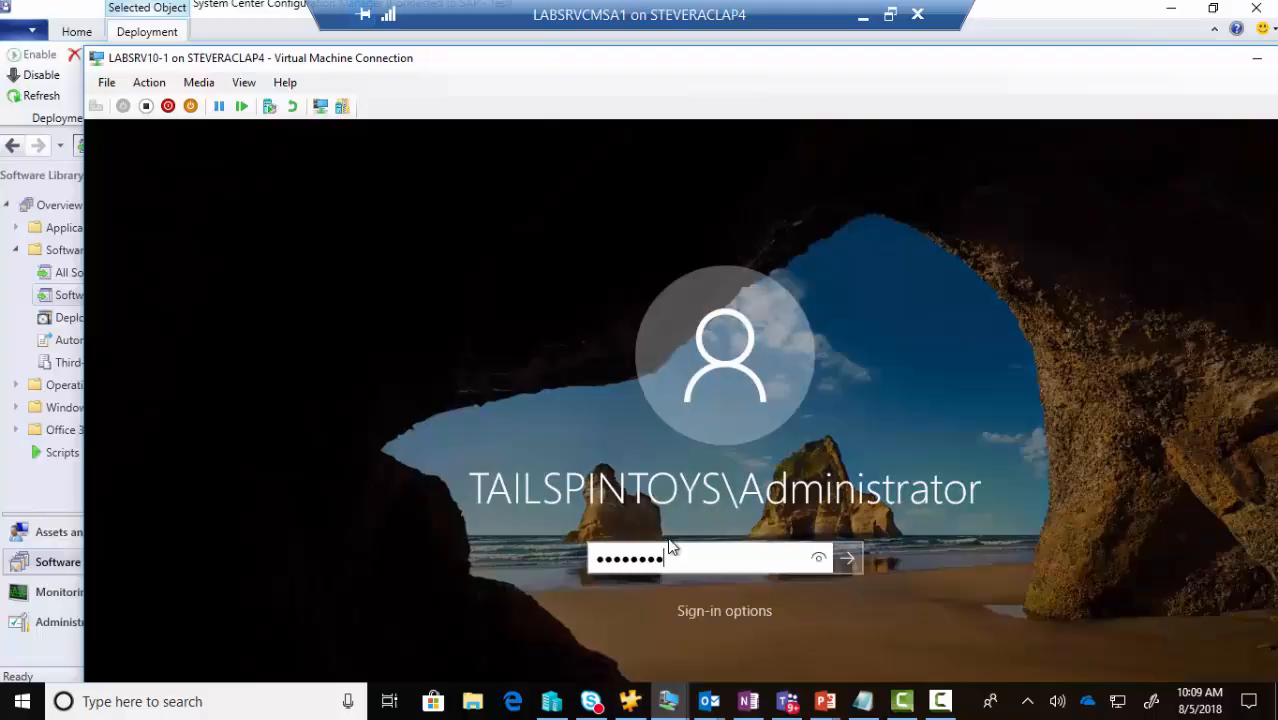
{"action": "key", "text": "Return"}
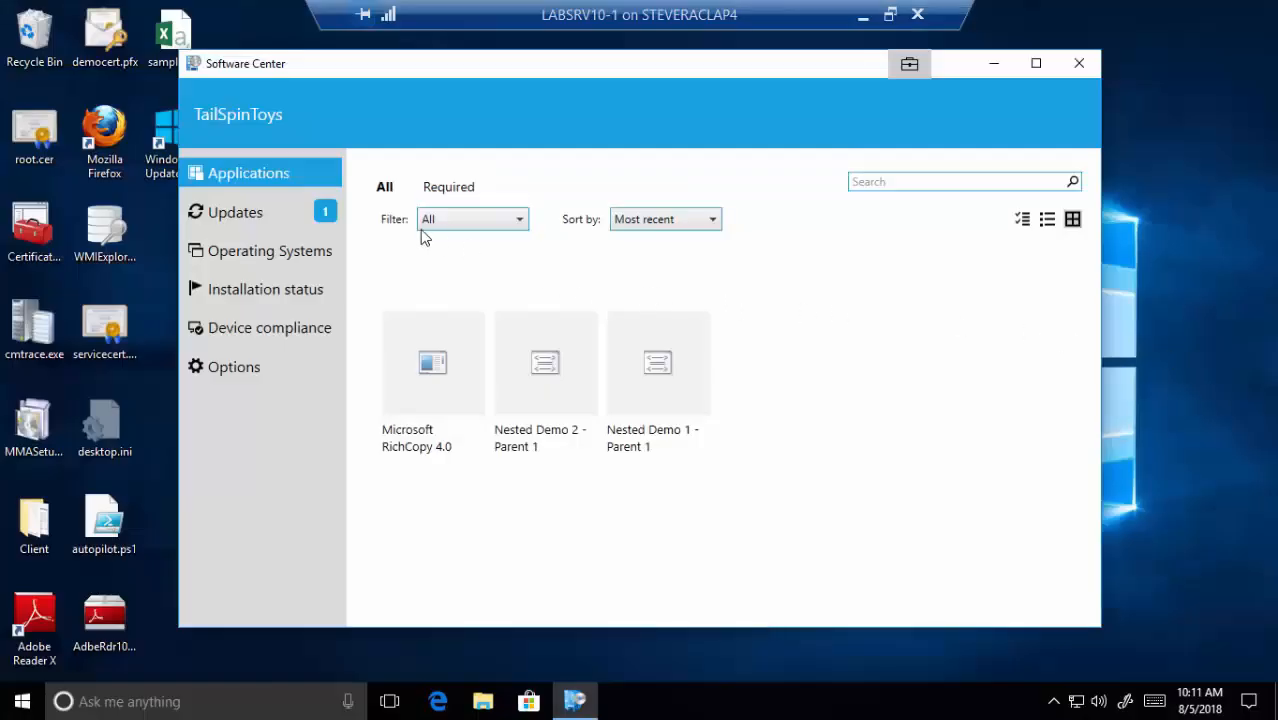
- Start installing the Reader 10.0.1 update from the Updates list in Software Center
{"action": "left_click", "coordinate": [236, 213]}
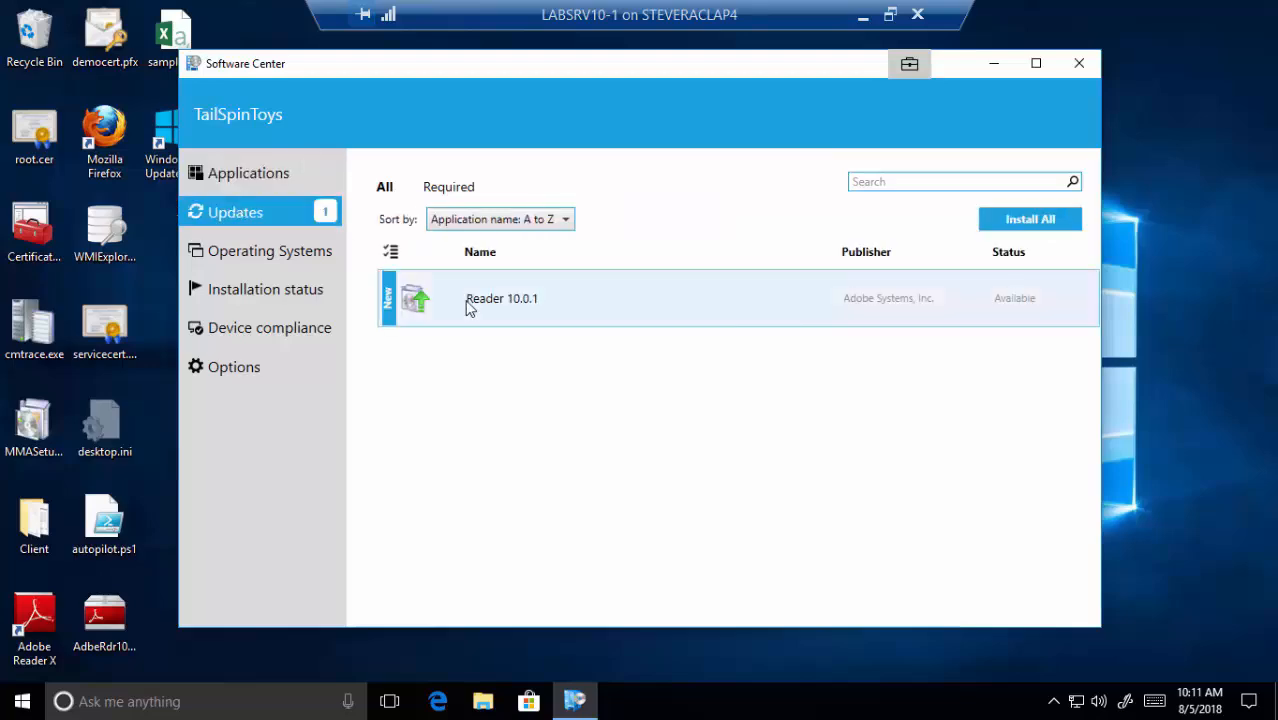
{"action": "left_click", "coordinate": [575, 314]}
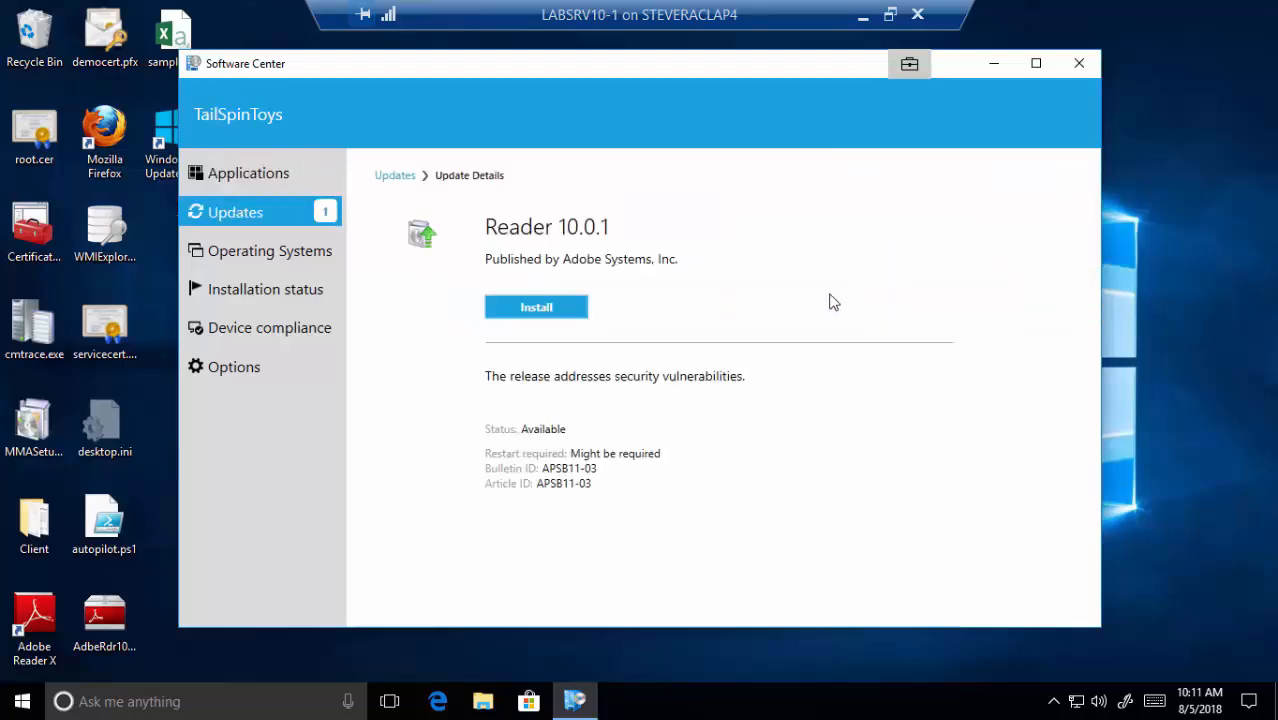
{"action": "left_click", "coordinate": [527, 311]}
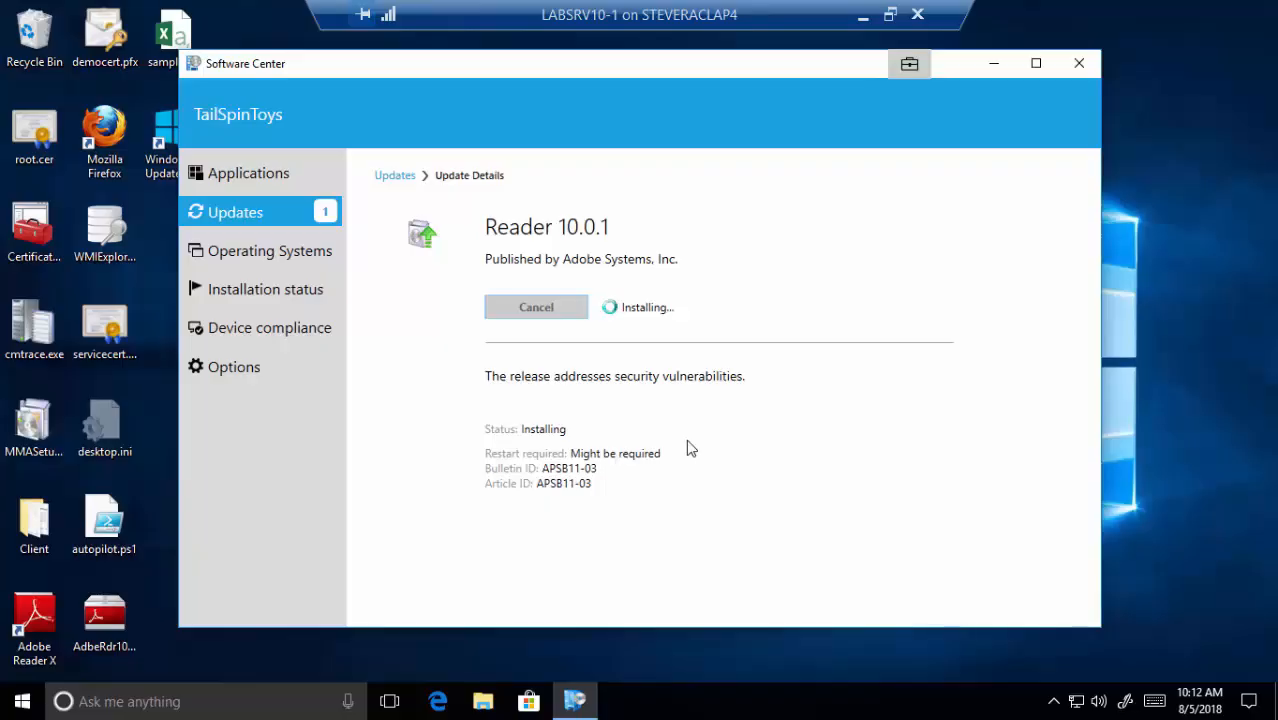
- Exit full screen on the client and server VM sessions to reveal the presentation slide
{"action": "double_click", "coordinate": [717, 20]}
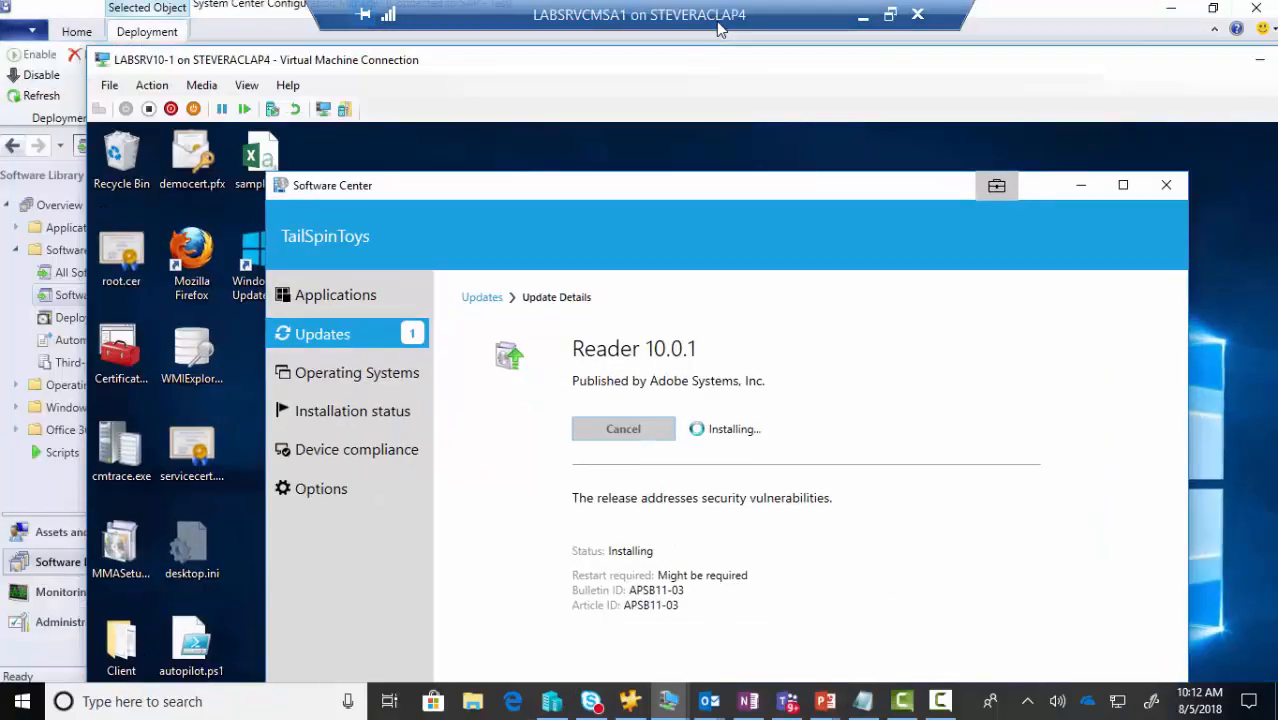
{"action": "left_click_drag", "start_coordinate": [667, 62], "coordinate": [1277, 250]}
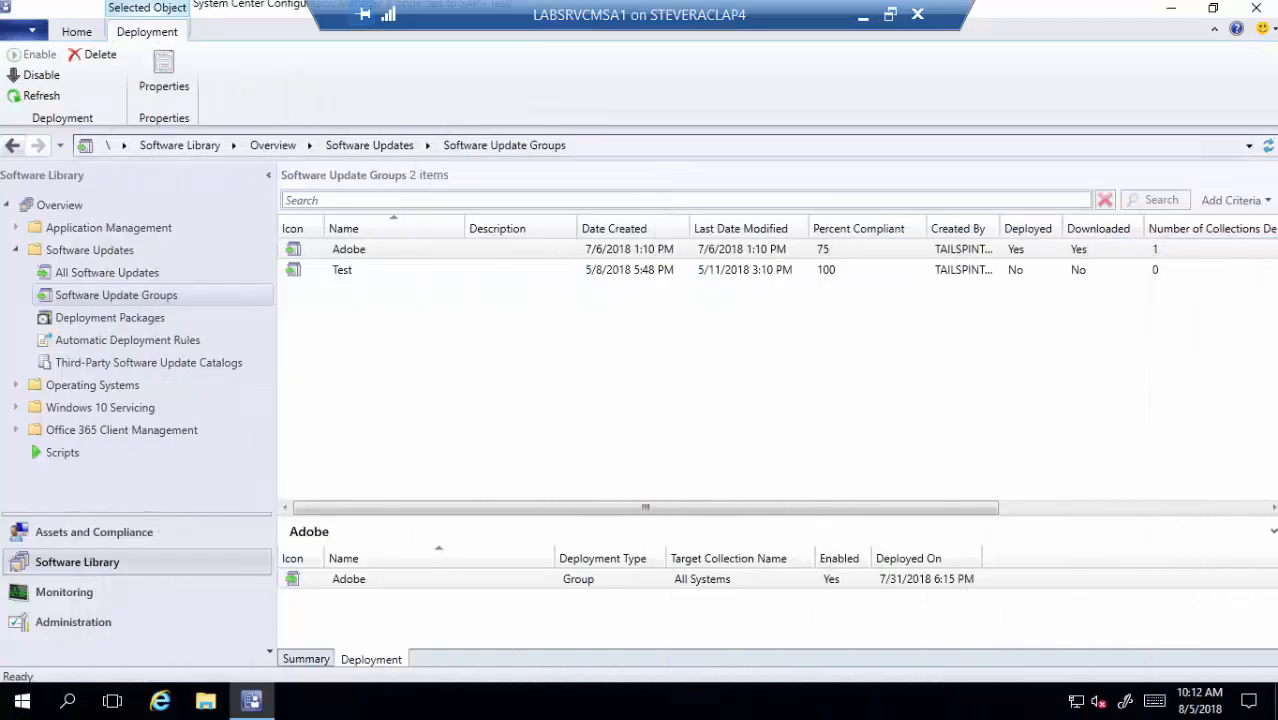
{"action": "left_click", "coordinate": [605, 6]}
{"action": "double_click", "coordinate": [610, 24]}
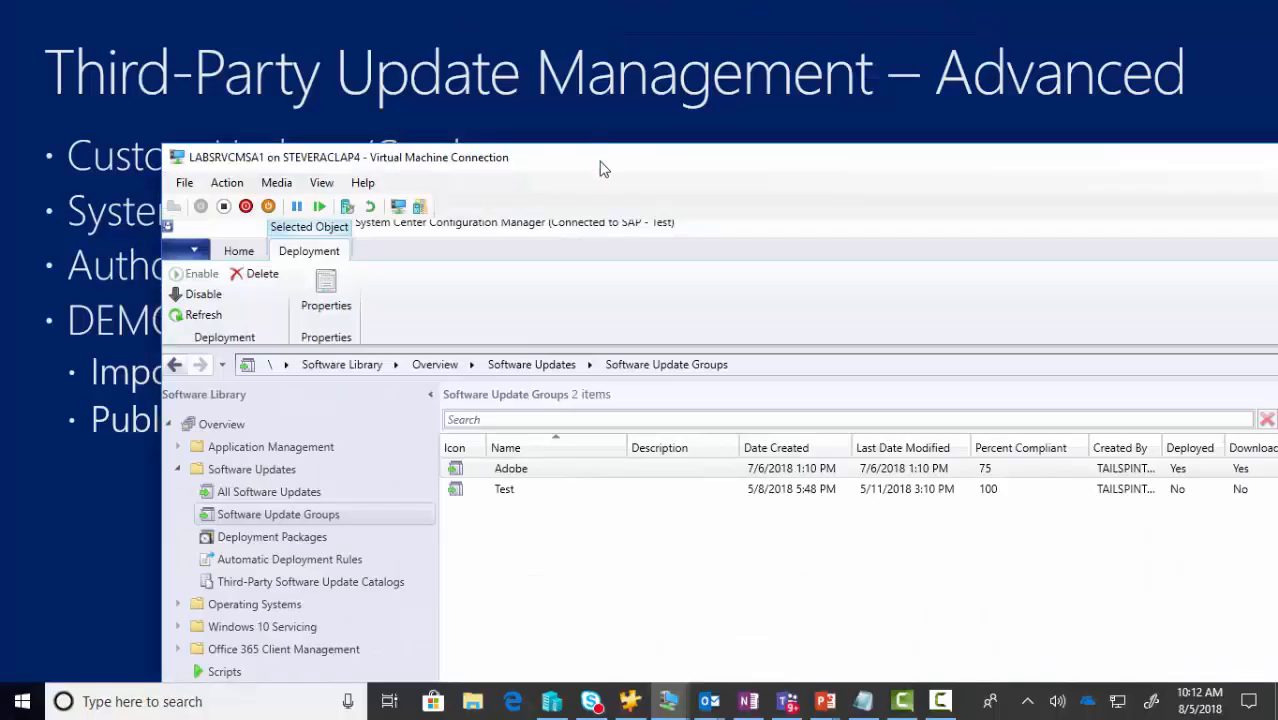